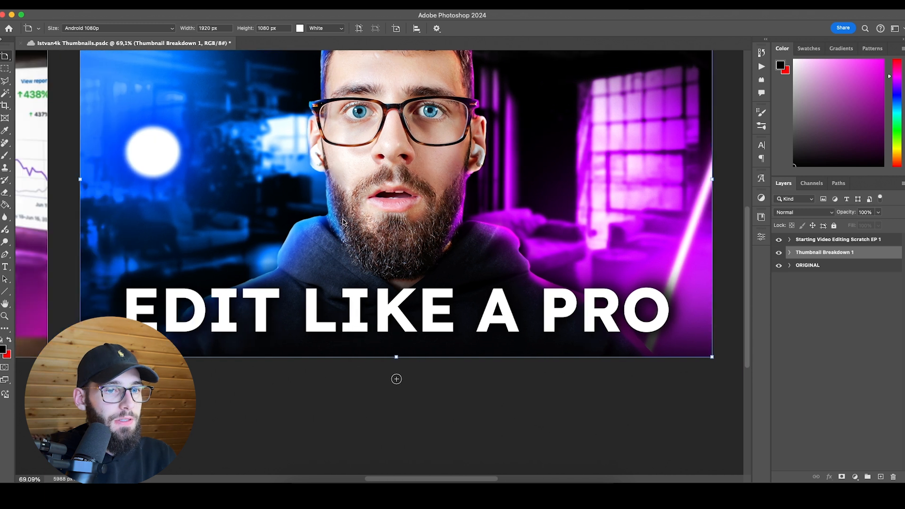
Examine the ORIGINAL thumbnail beside Thumbnail Breakdown 1, then Thumbnail Breakdown 1 up close.
{"action": "scroll", "coordinate": [387, 235], "scroll_direction": "up", "scroll_amount": 3}
{"action": "left_click", "coordinate": [816, 323]}
{"action": "scroll", "coordinate": [580, 242], "scroll_direction": "down", "scroll_amount": 5}
{"action": "scroll", "coordinate": [369, 243], "scroll_direction": "left", "scroll_amount": 3}
{"action": "scroll", "coordinate": [369, 247], "scroll_direction": "right", "scroll_amount": 2}
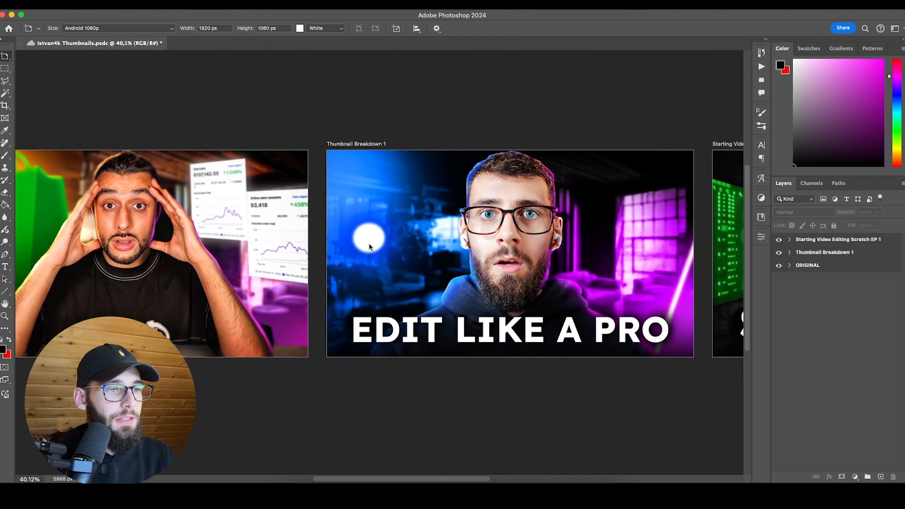
{"action": "scroll", "coordinate": [371, 246], "scroll_direction": "left", "scroll_amount": 5}
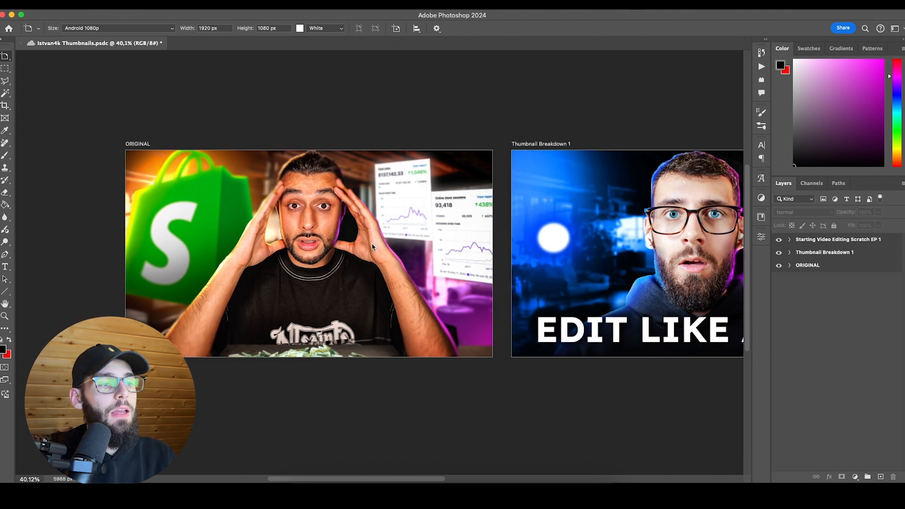
{"action": "scroll", "coordinate": [373, 247], "scroll_direction": "right", "scroll_amount": 1}
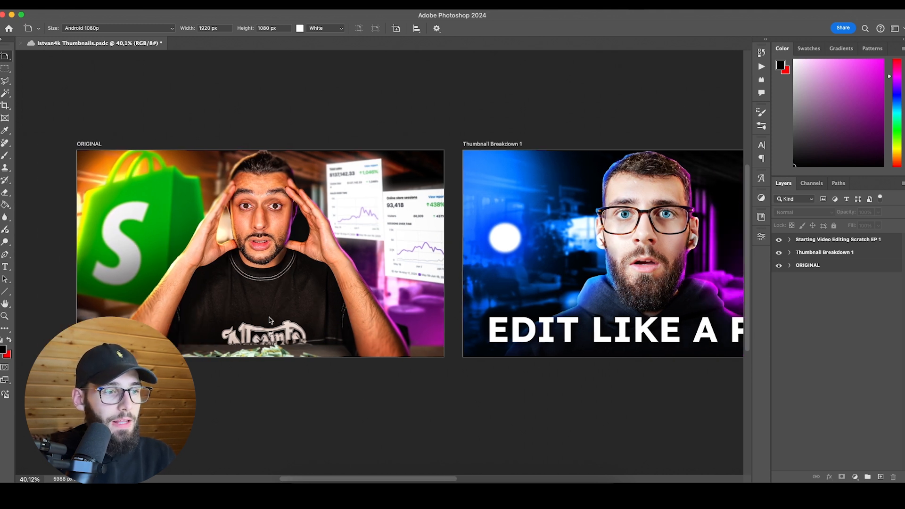
{"action": "scroll", "coordinate": [234, 271], "scroll_direction": "right", "scroll_amount": 1}
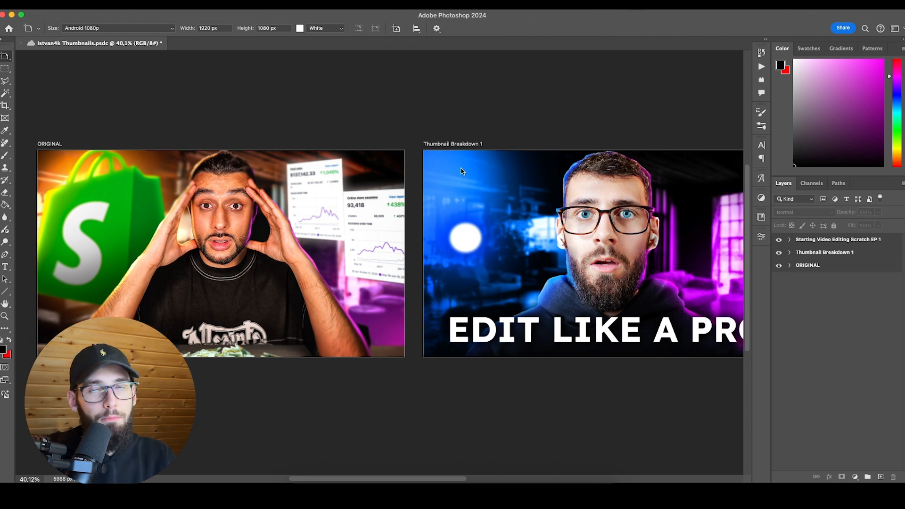
{"action": "scroll", "coordinate": [502, 230], "scroll_direction": "right", "scroll_amount": 4}
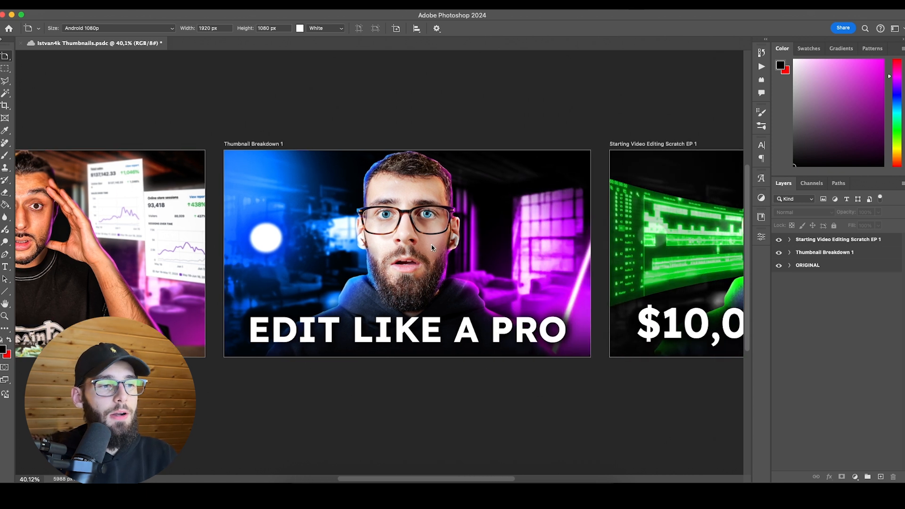
{"action": "scroll", "coordinate": [418, 228], "scroll_direction": "up", "scroll_amount": 3}
{"action": "scroll", "coordinate": [418, 228], "scroll_direction": "down", "scroll_amount": 1}
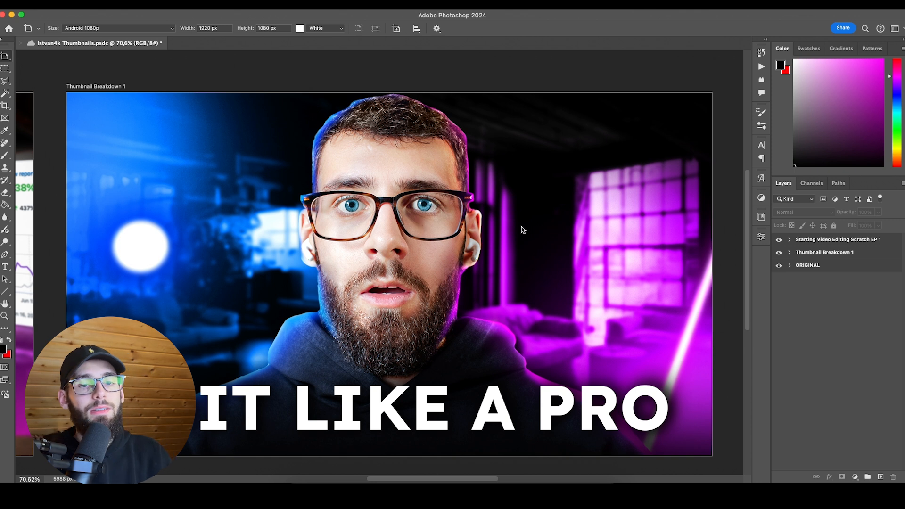
Hide the ORIGINAL and Starting Video Editing Scratch EP 1 artboards and expand Thumbnail Breakdown 1 to its text layer.
{"action": "left_click", "coordinate": [779, 265]}
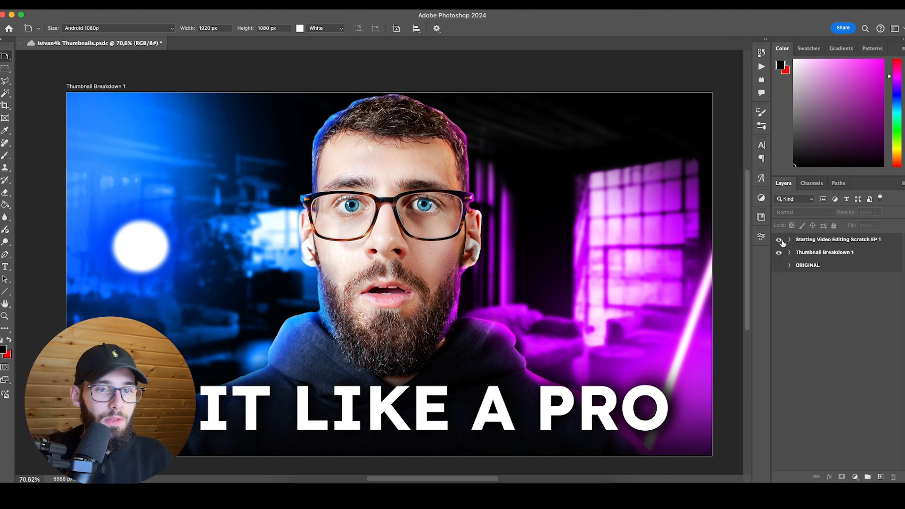
{"action": "left_click", "coordinate": [789, 253]}
{"action": "left_click", "coordinate": [846, 320]}
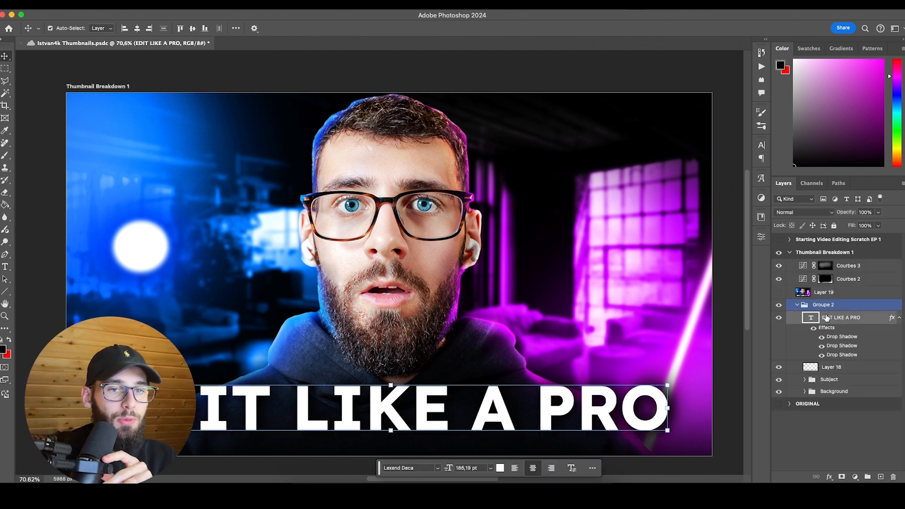
Toggle the visibility of the Courbes 3 and Courbes 2 adjustment layers to compare their effect on the thumbnail.
{"action": "left_click", "coordinate": [826, 279]}
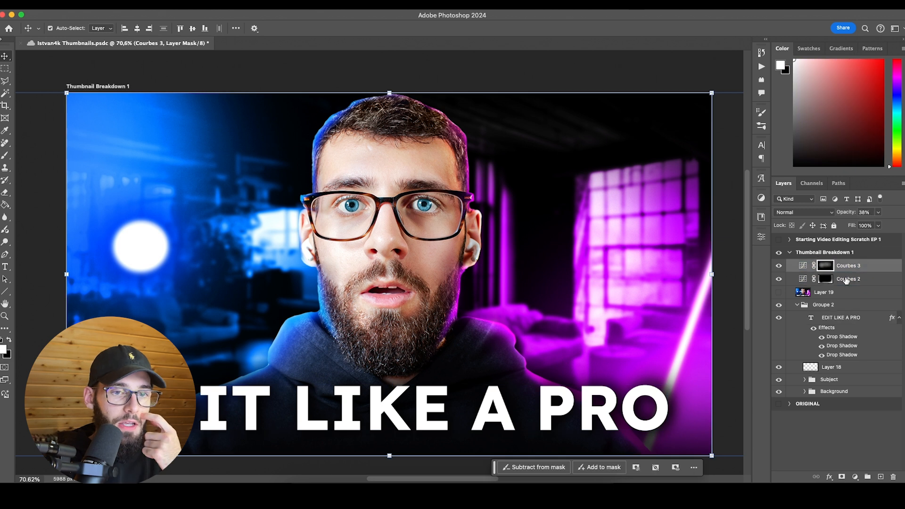
{"action": "left_click_drag", "start_coordinate": [778, 267], "coordinate": [779, 279]}
{"action": "left_click", "coordinate": [779, 279]}
{"action": "left_click", "coordinate": [779, 266]}
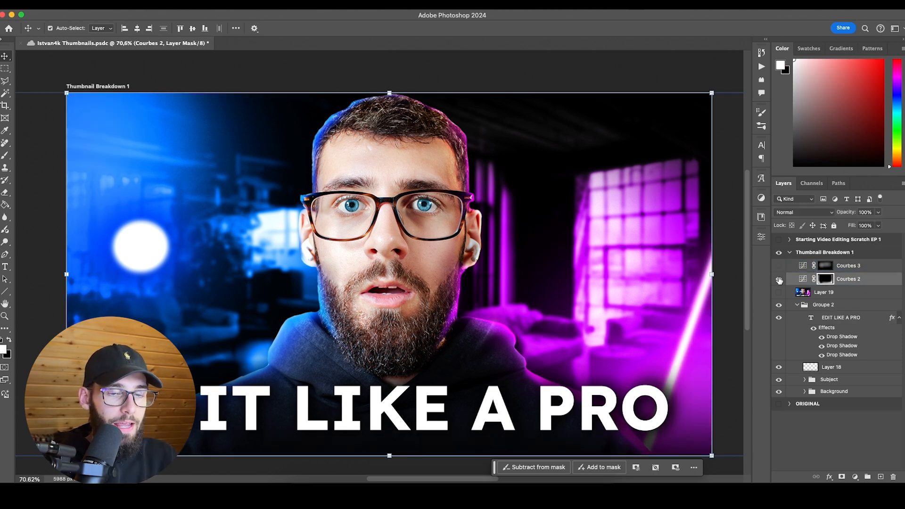
Toggle Layer 19 on and off to compare it with the layered thumbnail beneath.
{"action": "left_click", "coordinate": [832, 295]}
{"action": "left_click", "coordinate": [782, 294]}
{"action": "left_click", "coordinate": [782, 294]}
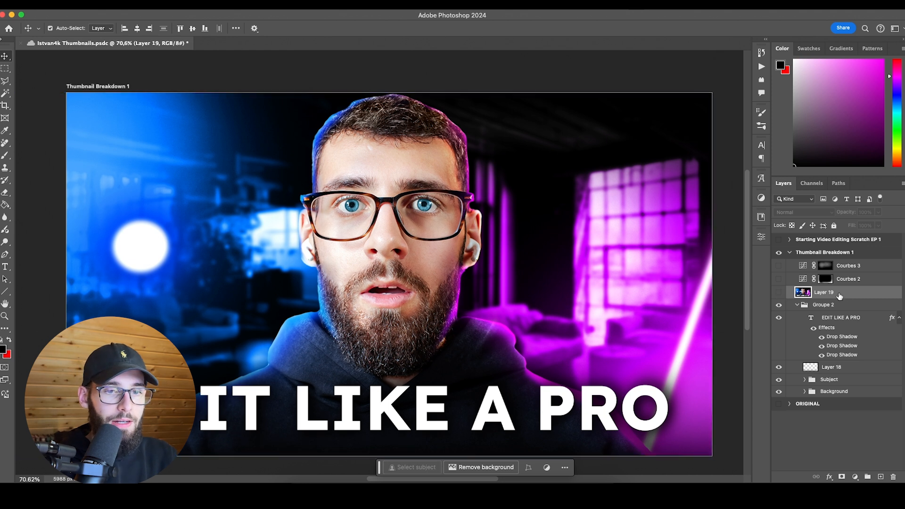
{"action": "left_click", "coordinate": [780, 294]}
{"action": "left_click", "coordinate": [780, 293]}
Show the Courbes 3 and Courbes 2 adjustment layers again and select them.
{"action": "left_click", "coordinate": [779, 266]}
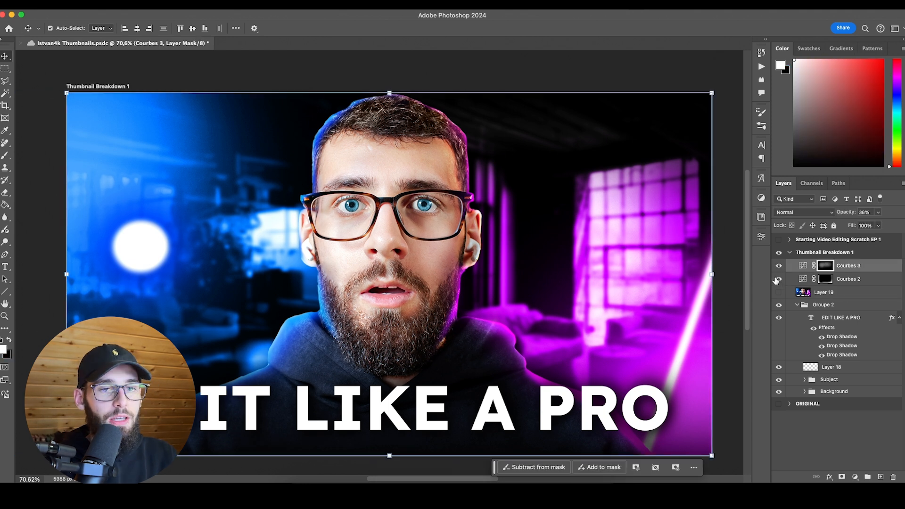
{"action": "left_click", "coordinate": [778, 279]}
{"action": "left_click", "coordinate": [843, 279], "text": "shift"}
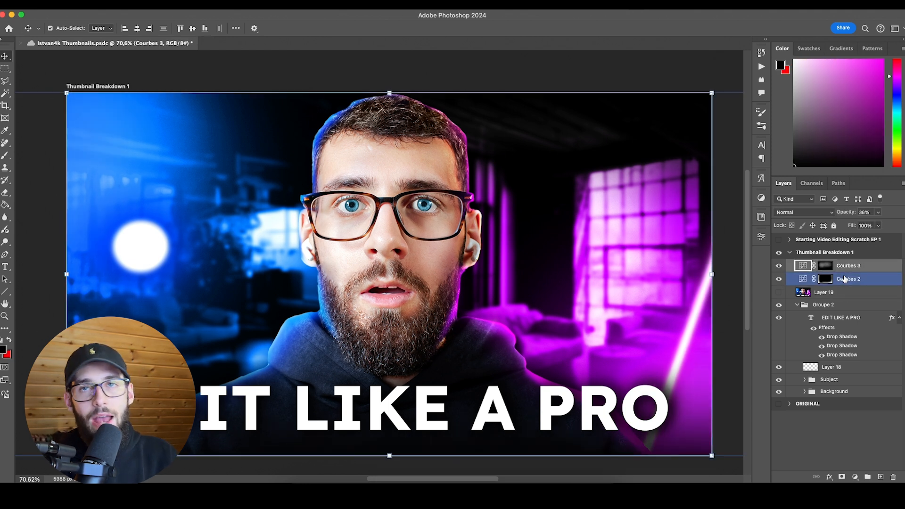
{"action": "left_click", "coordinate": [845, 279]}
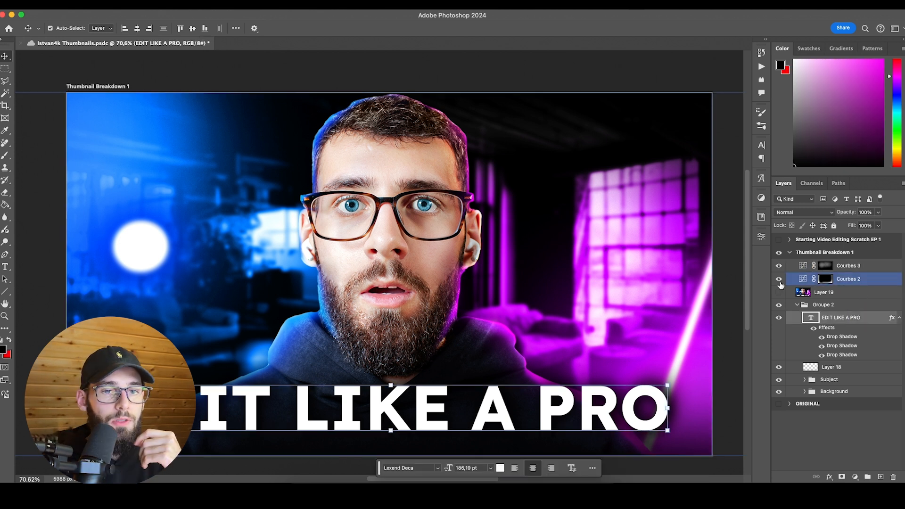
Hide the Courbes 3 and Courbes 2 adjustments and select both together with Layer 19.
{"action": "left_click_drag", "start_coordinate": [779, 280], "coordinate": [778, 267]}
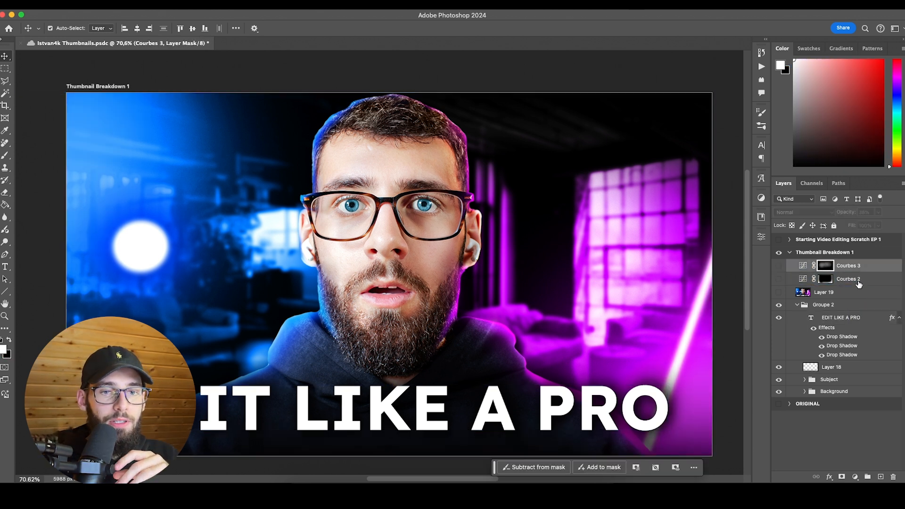
{"action": "left_click", "coordinate": [856, 292]}
{"action": "left_click", "coordinate": [858, 270], "text": "shift"}
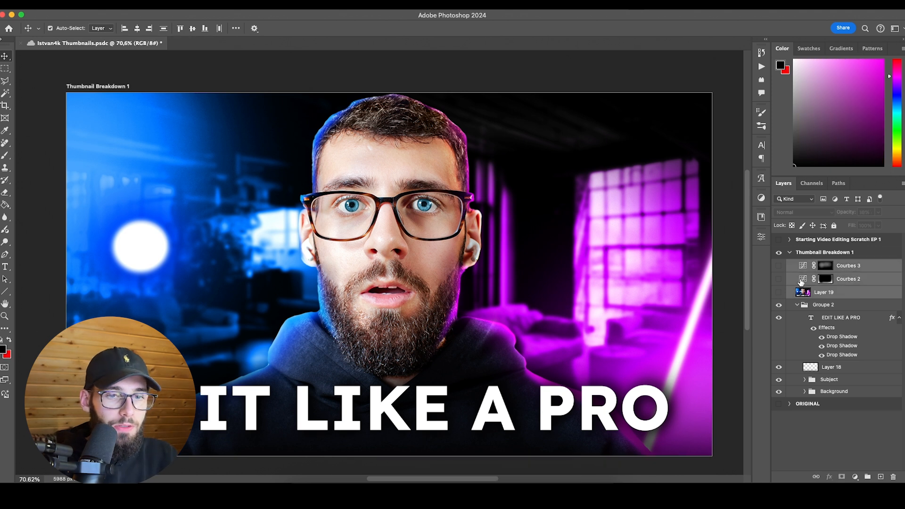
{"action": "left_click", "coordinate": [868, 477]}
{"action": "left_click", "coordinate": [779, 265]}
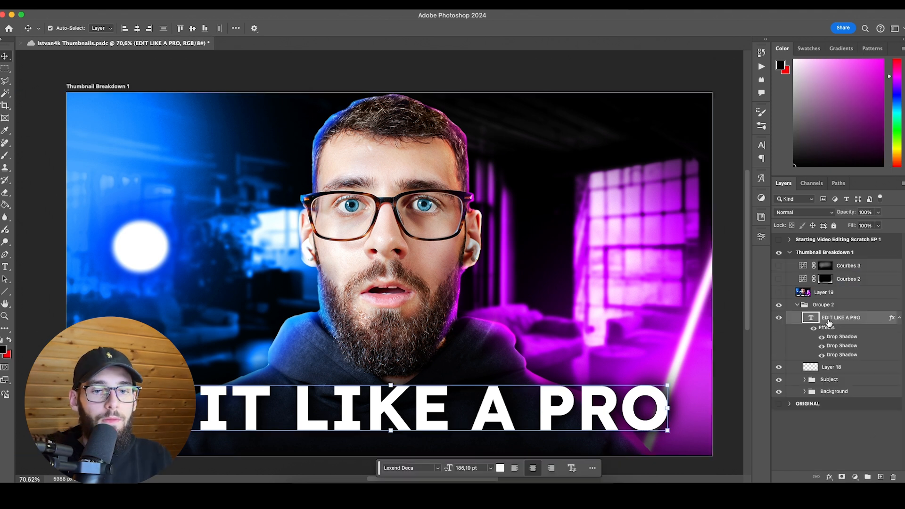
Hide the EDIT LIKE A PRO text, Layer 18 and the Subject group inside Groupe 2.
{"action": "left_click", "coordinate": [833, 306]}
{"action": "left_click", "coordinate": [837, 320]}
{"action": "left_click", "coordinate": [837, 306]}
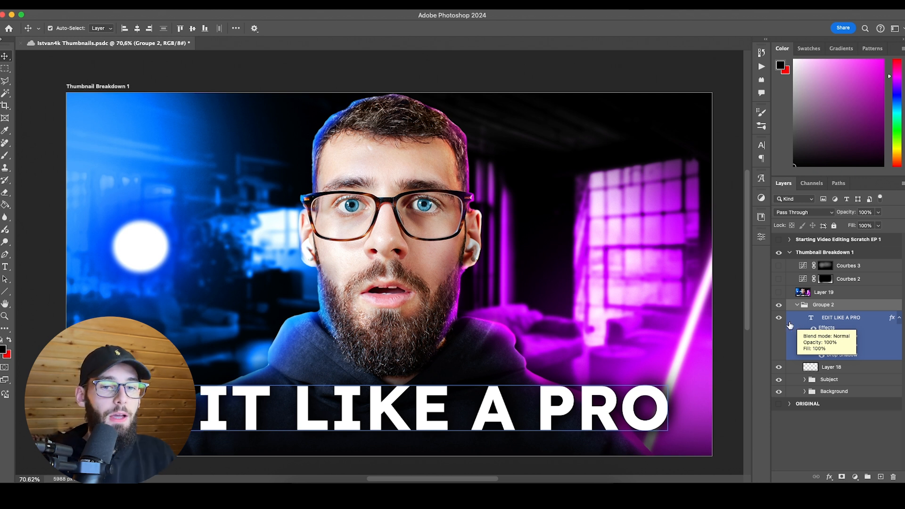
{"action": "left_click", "coordinate": [835, 318]}
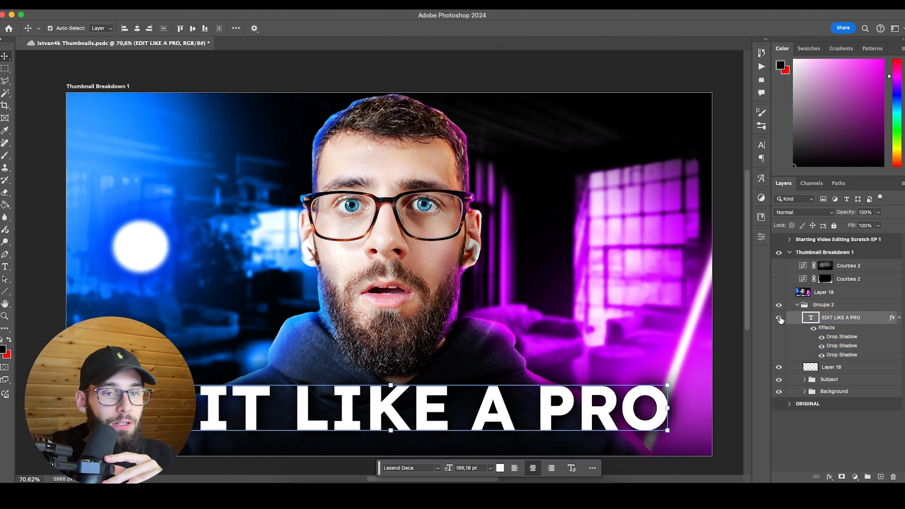
{"action": "left_click", "coordinate": [779, 318]}
{"action": "left_click", "coordinate": [779, 367]}
{"action": "left_click", "coordinate": [780, 380]}
Expand the Background group and hide every layer in it above the pièce de vie room image.
{"action": "left_click", "coordinate": [805, 391]}
{"action": "scroll", "coordinate": [806, 373], "scroll_direction": "down", "scroll_amount": 2}
{"action": "left_click", "coordinate": [801, 356]}
{"action": "scroll", "coordinate": [787, 330], "scroll_direction": "down", "scroll_amount": 3}
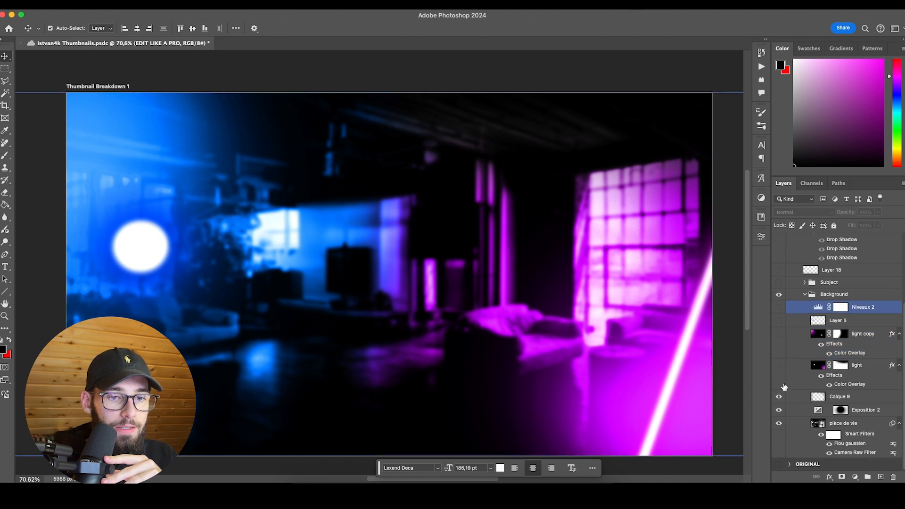
{"action": "left_click", "coordinate": [779, 423], "text": "alt"}
Turn off the Smart Filters on the pièce de vie layer and show the ORIGINAL artboard again.
{"action": "left_click", "coordinate": [838, 422]}
{"action": "left_click", "coordinate": [821, 434]}
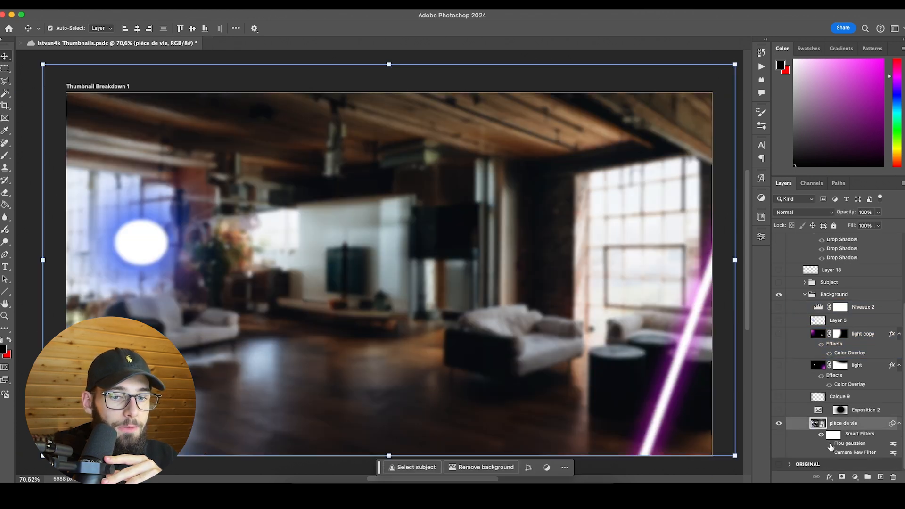
{"action": "left_click", "coordinate": [779, 464]}
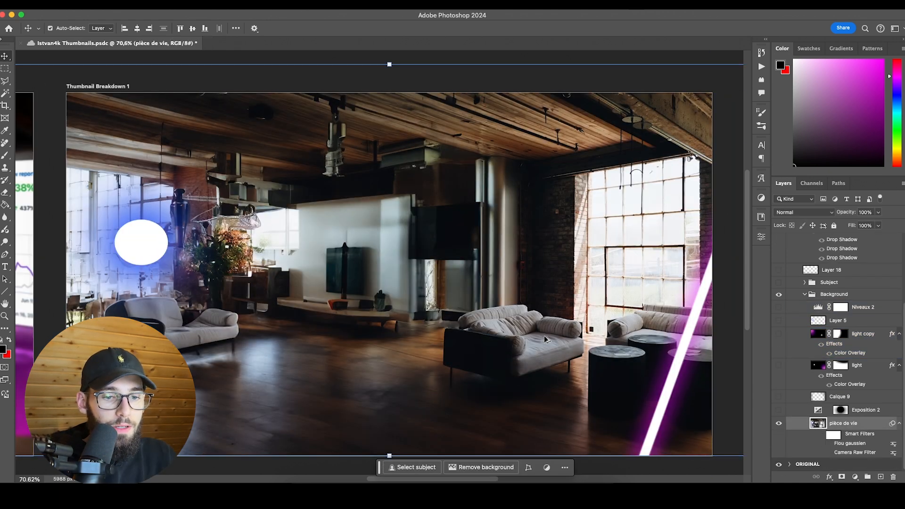
{"action": "scroll", "coordinate": [544, 336], "scroll_direction": "down", "scroll_amount": 5}
{"action": "scroll", "coordinate": [639, 336], "scroll_direction": "up", "scroll_amount": 5}
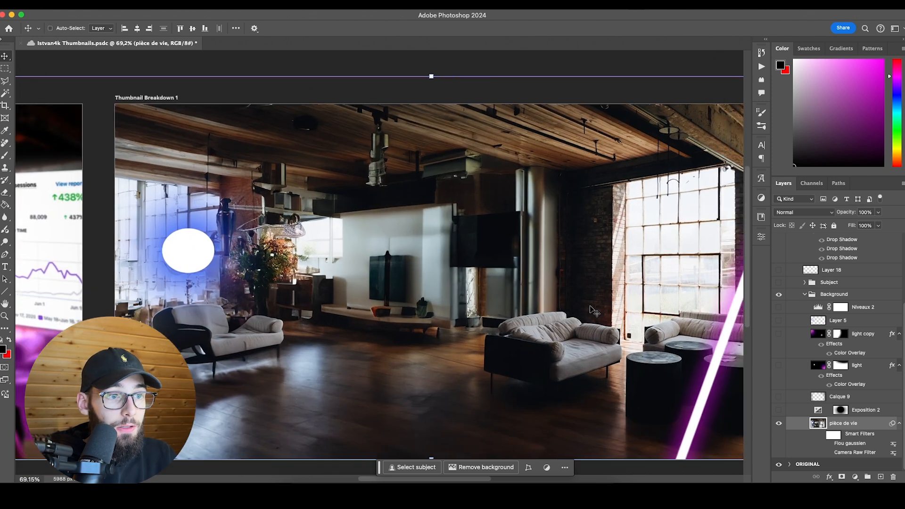
Open the contents of the pièce de vie smart object and hide its Layer 1 and Ellipse 1 layers.
{"action": "double_click", "coordinate": [611, 313]}
{"action": "left_click_drag", "start_coordinate": [779, 240], "coordinate": [778, 304]}
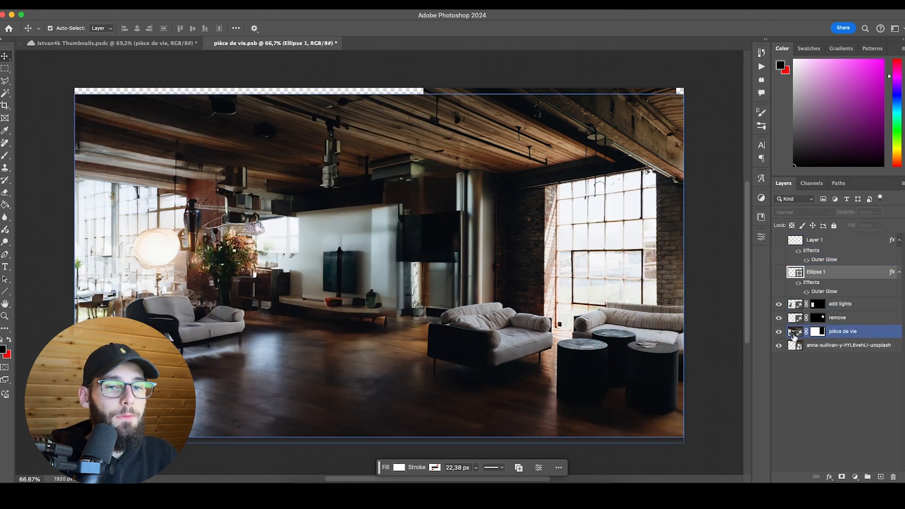
{"action": "left_click", "coordinate": [787, 305]}
{"action": "left_click", "coordinate": [782, 319]}
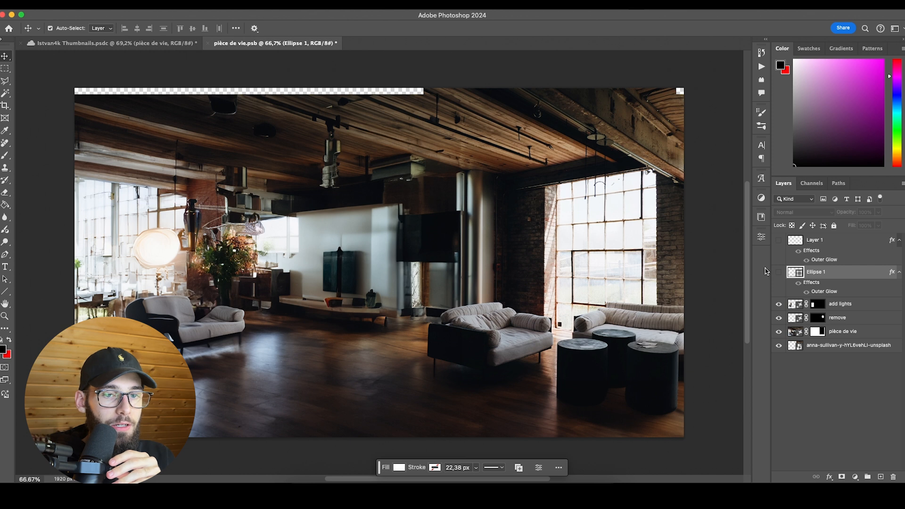
Toggle the Ellipse 1 layer's visibility to compare it with the lamp in the room image.
{"action": "left_click", "coordinate": [780, 273]}
{"action": "left_click", "coordinate": [779, 273]}
{"action": "scroll", "coordinate": [208, 245], "scroll_direction": "up", "scroll_amount": 5}
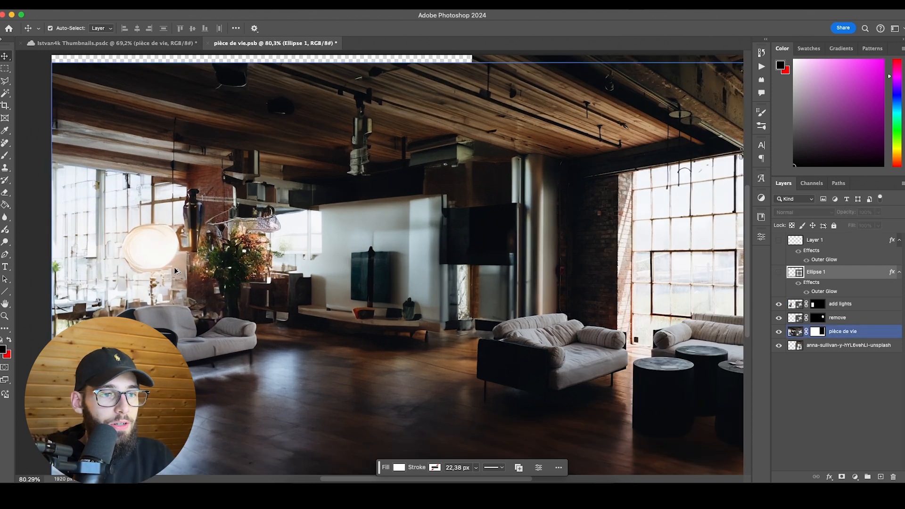
Open the properties of the add lights generative layer and examine its prompt, its variations and the lamp in the room.
{"action": "left_click", "coordinate": [776, 306]}
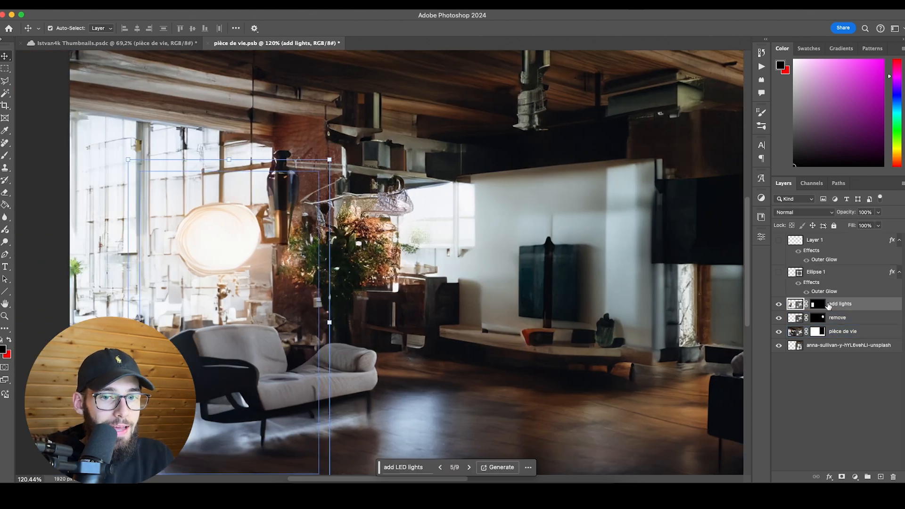
{"action": "double_click", "coordinate": [797, 304]}
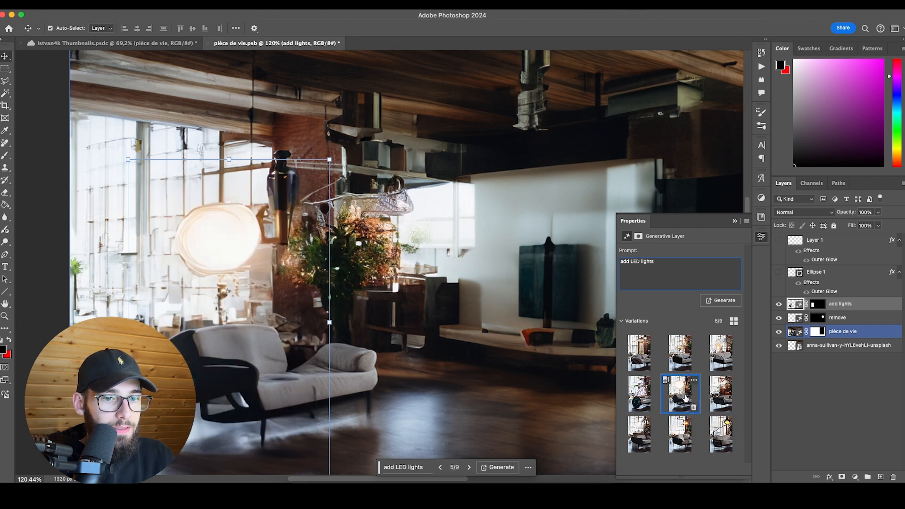
{"action": "left_click", "coordinate": [822, 416]}
{"action": "scroll", "coordinate": [340, 269], "scroll_direction": "down", "scroll_amount": 4}
{"action": "scroll", "coordinate": [287, 260], "scroll_direction": "up", "scroll_amount": 8}
{"action": "scroll", "coordinate": [423, 284], "scroll_direction": "down", "scroll_amount": 2}
{"action": "scroll", "coordinate": [424, 284], "scroll_direction": "down", "scroll_amount": 5}
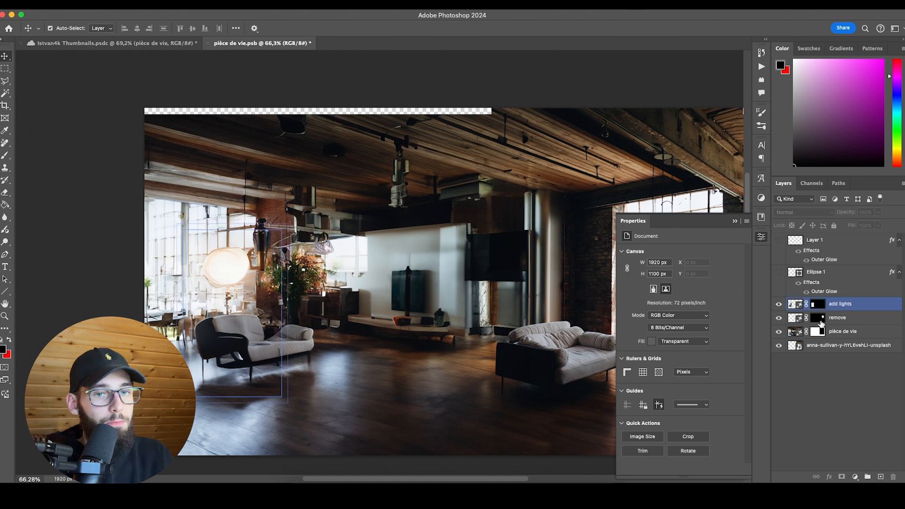
Show the Ellipse 1 layer over the generated lamp, close the properties and inspect its blue outer glow.
{"action": "left_click", "coordinate": [778, 273]}
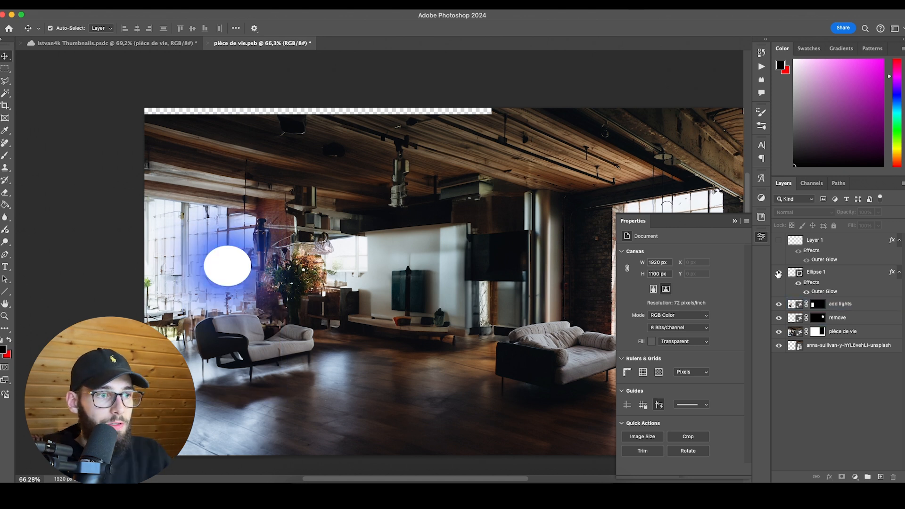
{"action": "left_click", "coordinate": [761, 235]}
{"action": "left_click", "coordinate": [835, 304]}
{"action": "scroll", "coordinate": [300, 242], "scroll_direction": "up", "scroll_amount": 6}
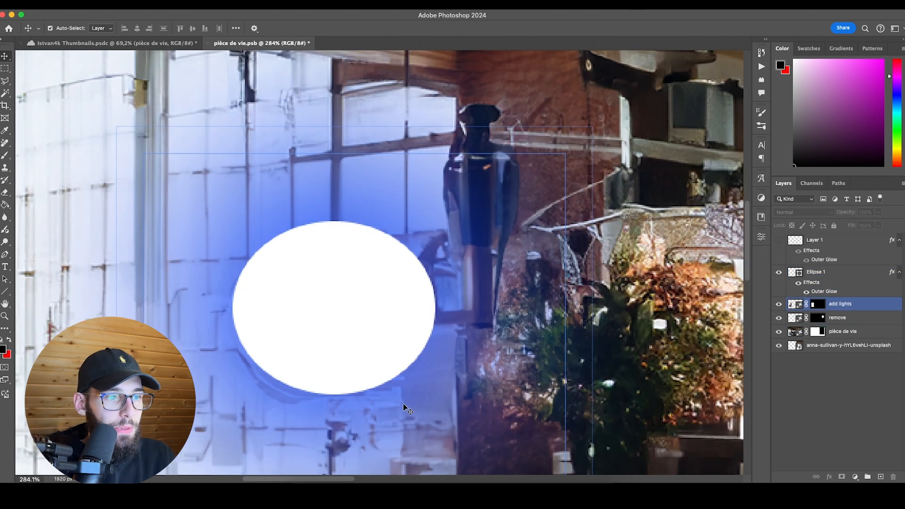
{"action": "scroll", "coordinate": [307, 348], "scroll_direction": "down", "scroll_amount": 4}
{"action": "left_click", "coordinate": [821, 296]}
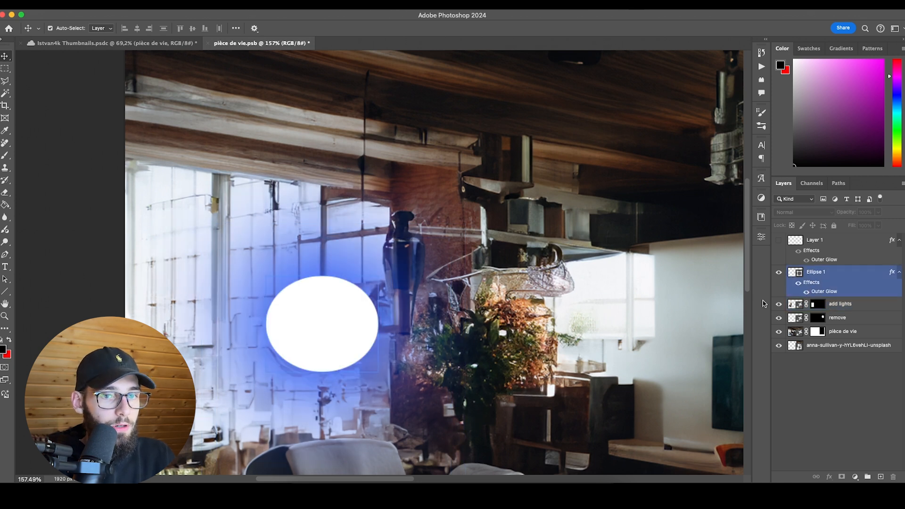
Show the Layer 1 light beam with its purple outer glow in front of the large window.
{"action": "scroll", "coordinate": [358, 335], "scroll_direction": "down", "scroll_amount": 5}
{"action": "scroll", "coordinate": [358, 335], "scroll_direction": "right", "scroll_amount": 4}
{"action": "scroll", "coordinate": [358, 336], "scroll_direction": "down", "scroll_amount": 1}
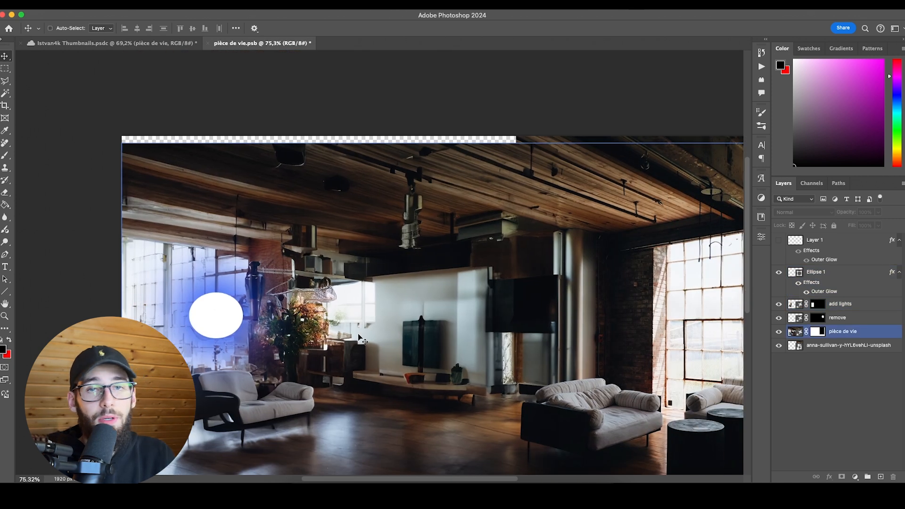
{"action": "scroll", "coordinate": [360, 336], "scroll_direction": "right", "scroll_amount": 4}
{"action": "scroll", "coordinate": [364, 333], "scroll_direction": "down", "scroll_amount": 2}
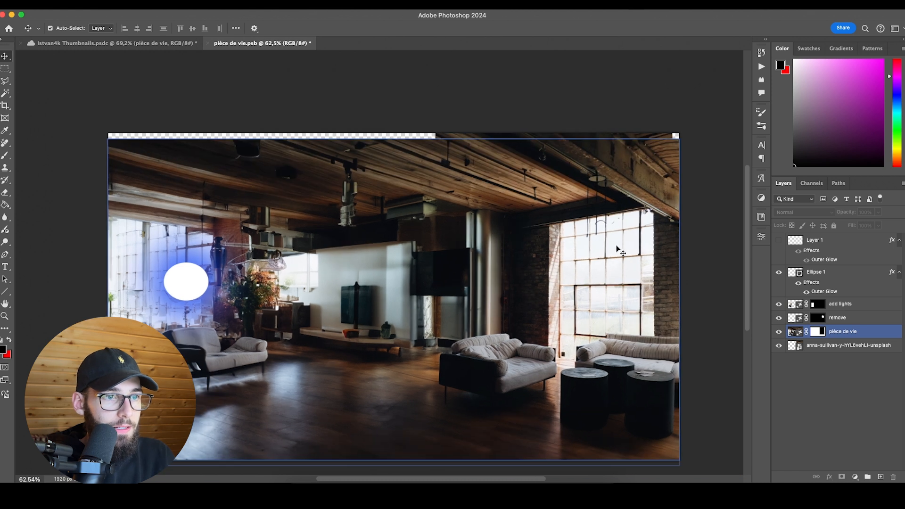
{"action": "left_click", "coordinate": [779, 240]}
{"action": "scroll", "coordinate": [693, 279], "scroll_direction": "up", "scroll_amount": 4}
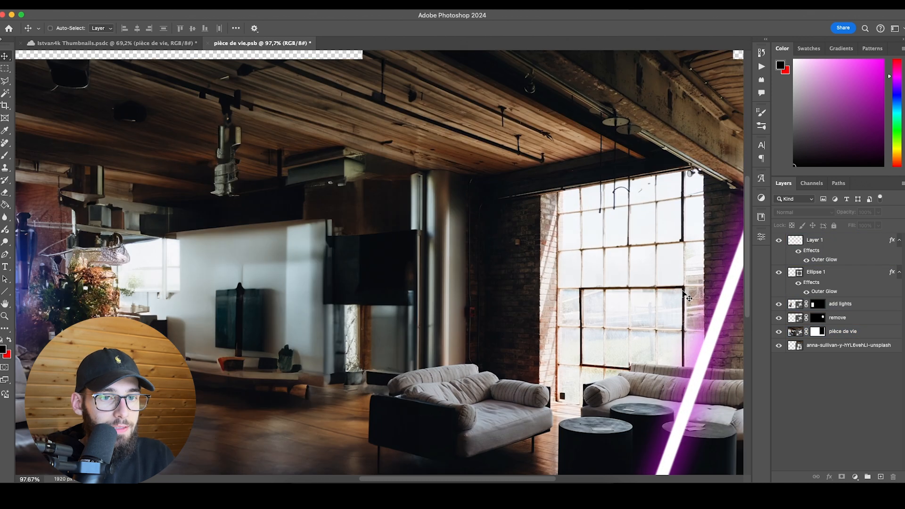
Open the Outer Glow settings of Layer 1 and examine the light beam's purple color, opacity and size.
{"action": "scroll", "coordinate": [683, 291], "scroll_direction": "right", "scroll_amount": 3}
{"action": "scroll", "coordinate": [647, 281], "scroll_direction": "down", "scroll_amount": 3}
{"action": "left_click", "coordinate": [821, 243]}
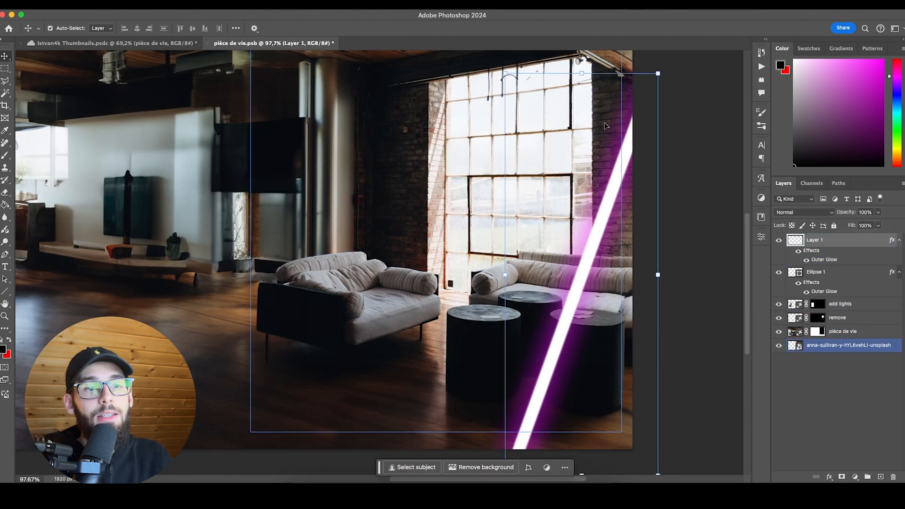
{"action": "double_click", "coordinate": [806, 260]}
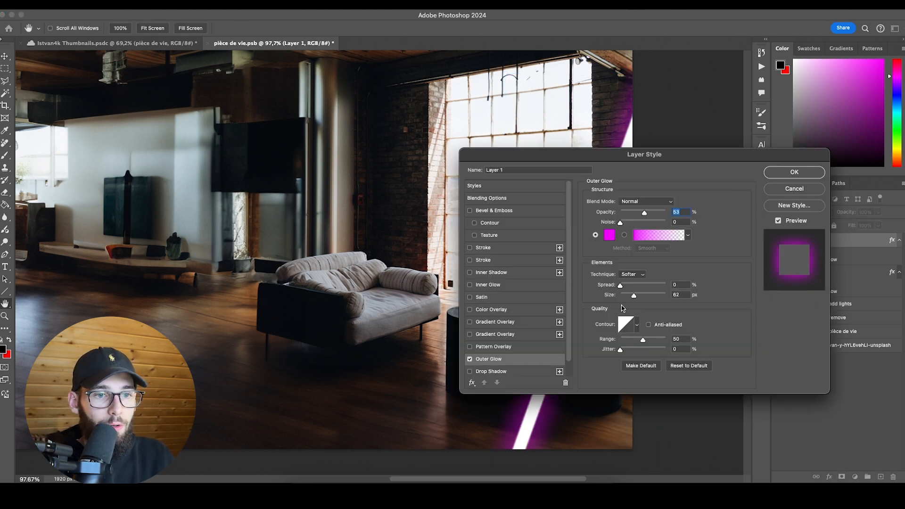
{"action": "left_click", "coordinate": [794, 172]}
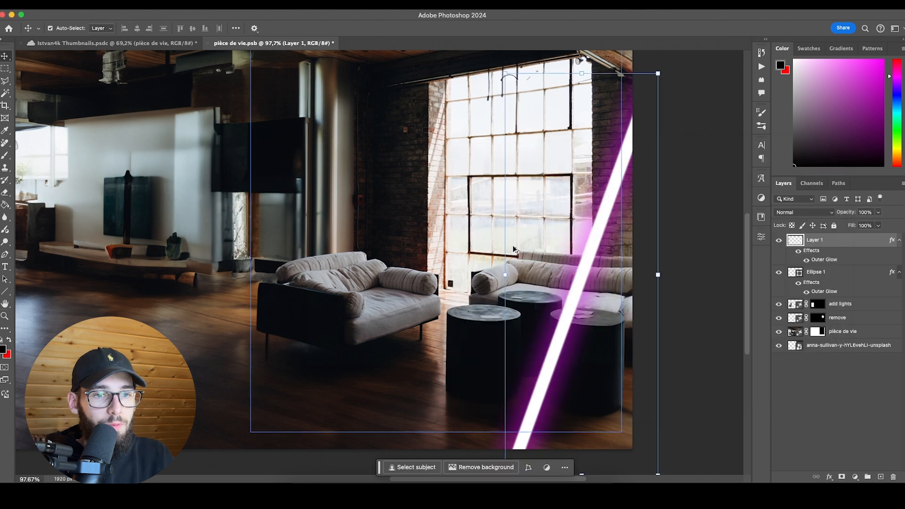
Close the pièce de vie smart object and return to the Istvan4k Thumbnails document, cancelling out of its Camera Raw filter.
{"action": "left_click", "coordinate": [444, 356]}
{"action": "scroll", "coordinate": [452, 222], "scroll_direction": "up", "scroll_amount": 1}
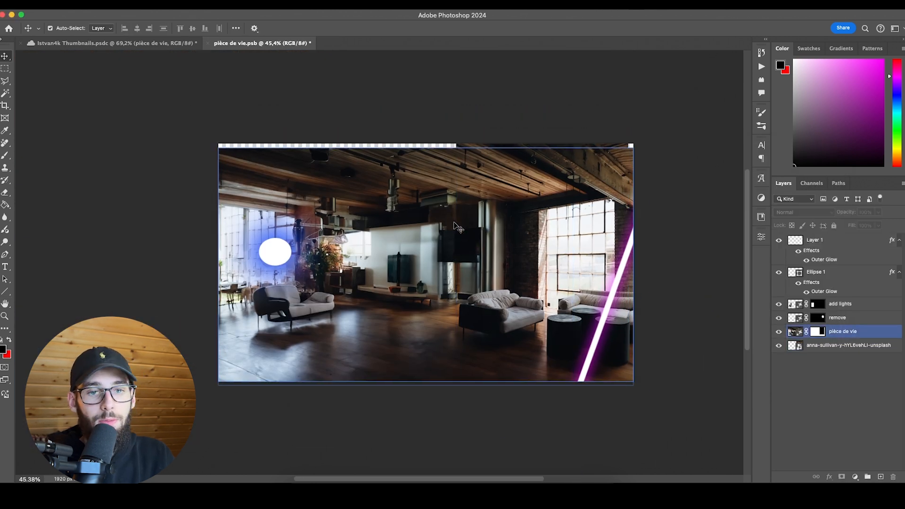
{"action": "left_click", "coordinate": [108, 86]}
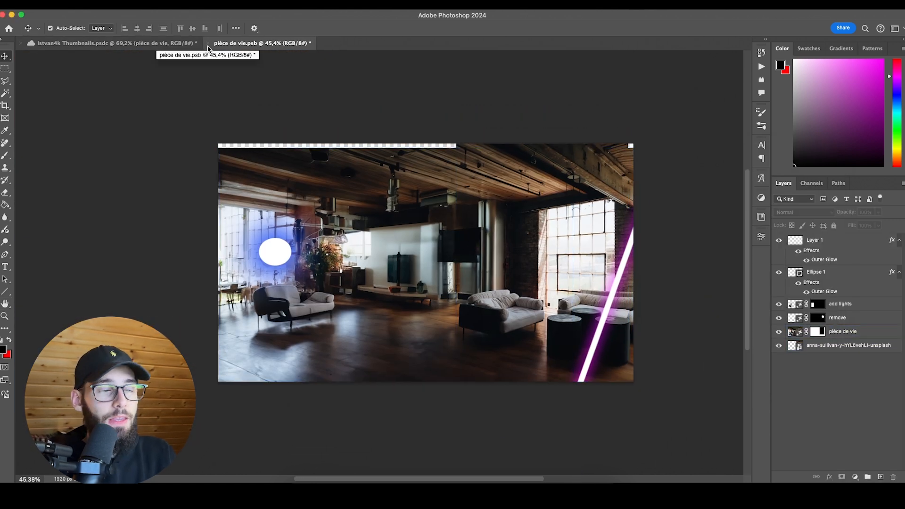
{"action": "left_click", "coordinate": [441, 234]}
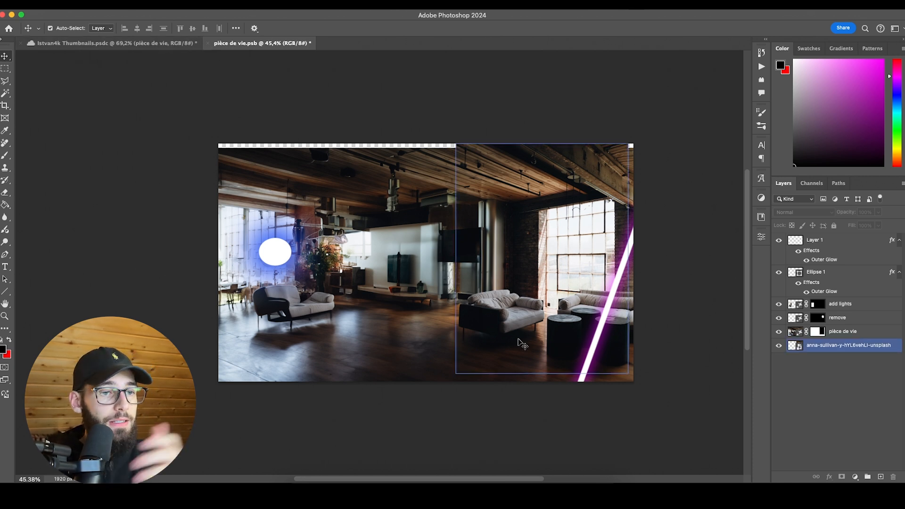
{"action": "left_click", "coordinate": [208, 43]}
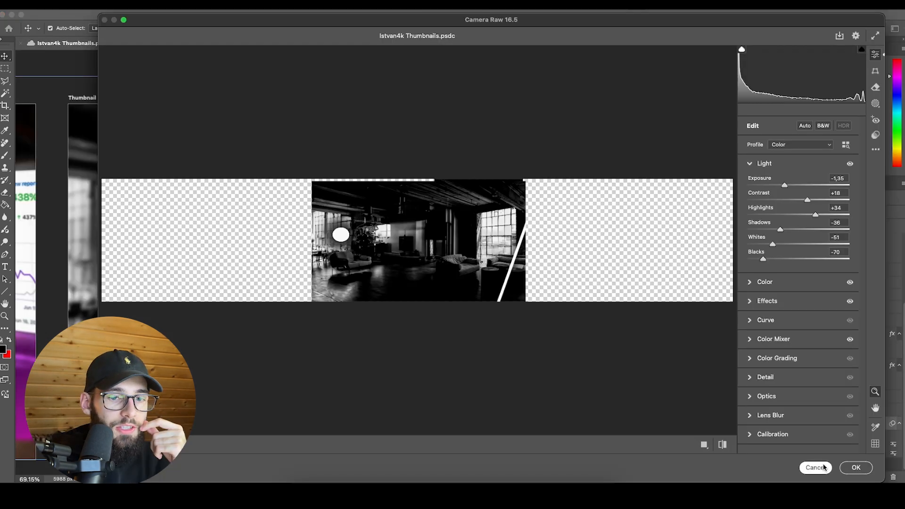
{"action": "left_click", "coordinate": [816, 467]}
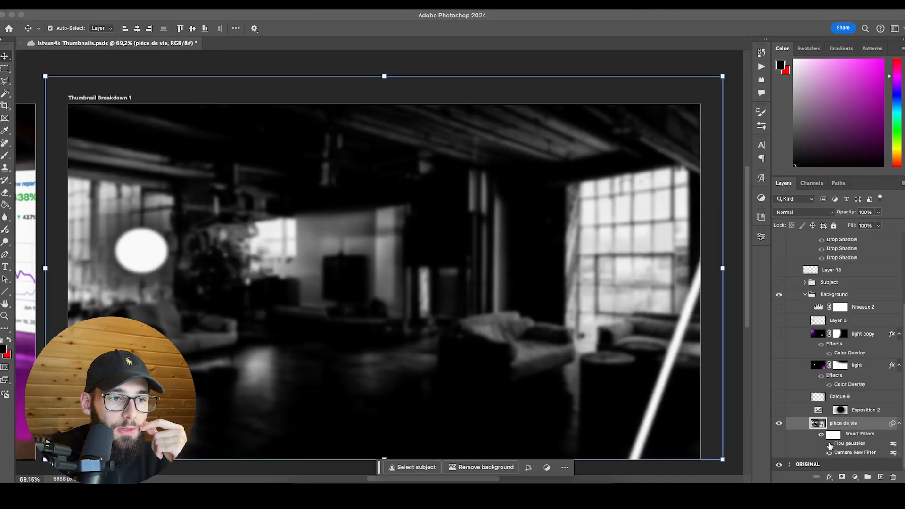
Toggle the Gaussian blur on the pièce de vie layer and examine its Camera Raw light, color and effects settings.
{"action": "left_click", "coordinate": [830, 444]}
{"action": "left_click", "coordinate": [830, 444]}
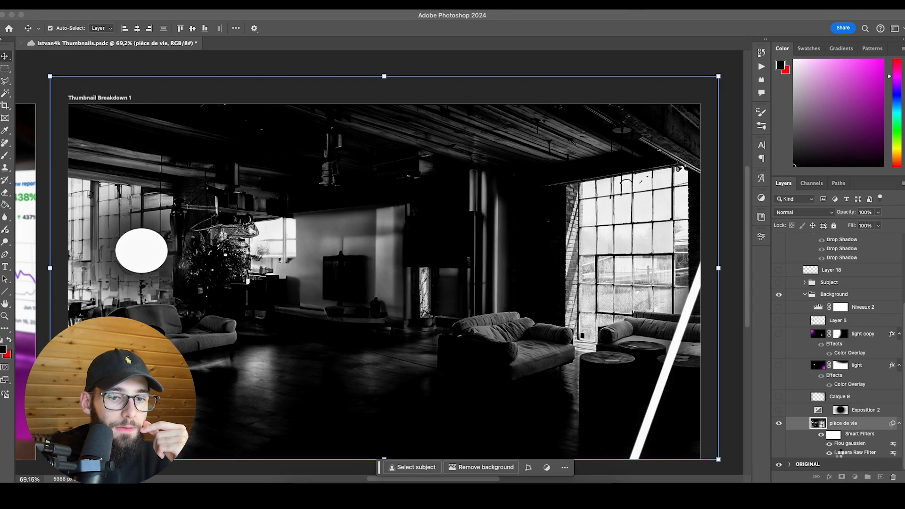
{"action": "double_click", "coordinate": [846, 453]}
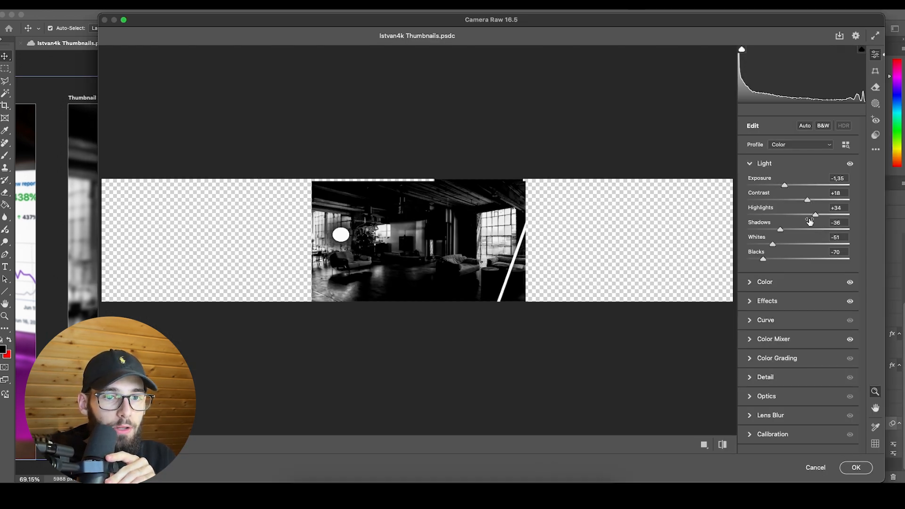
{"action": "left_click", "coordinate": [769, 282]}
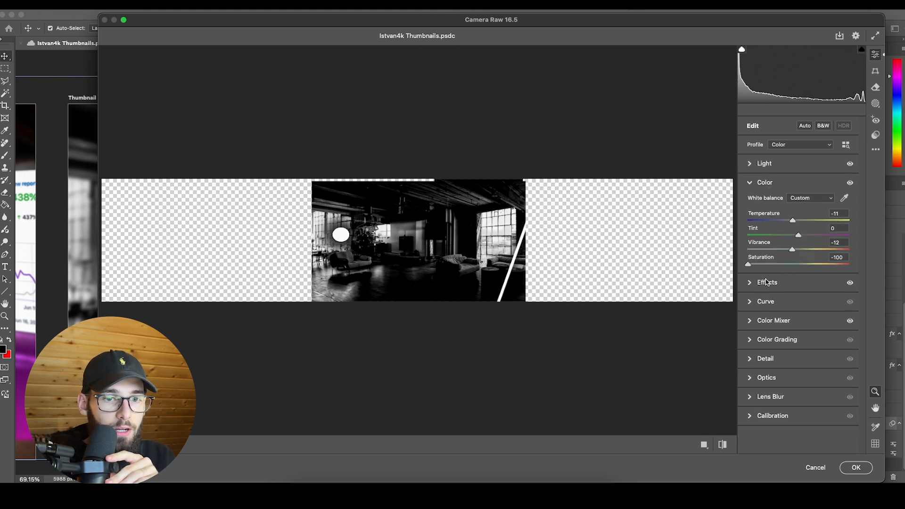
{"action": "left_click", "coordinate": [756, 289]}
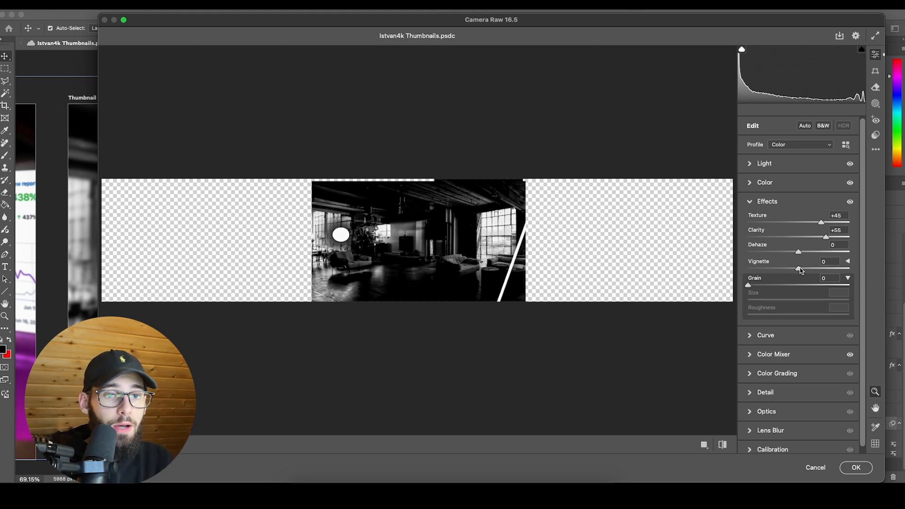
{"action": "left_click", "coordinate": [766, 336]}
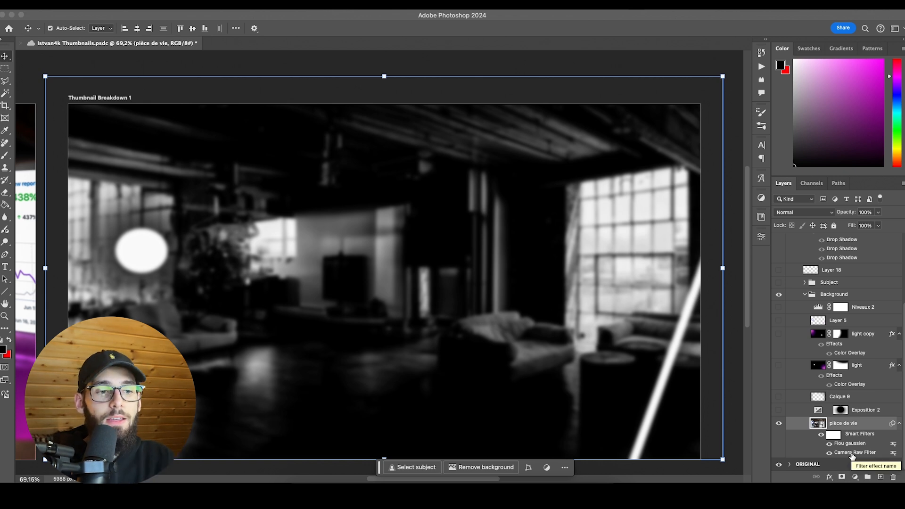
Show the Exposition 2 adjustment layer over the room and examine its exposure properties.
{"action": "left_click", "coordinate": [780, 412]}
{"action": "left_click", "coordinate": [780, 411]}
{"action": "left_click", "coordinate": [780, 411]}
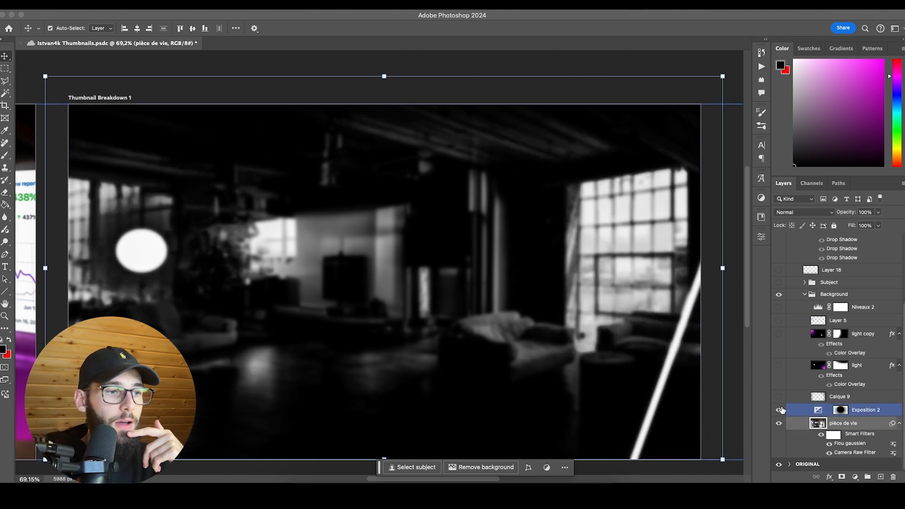
{"action": "left_click", "coordinate": [858, 413]}
{"action": "double_click", "coordinate": [820, 411]}
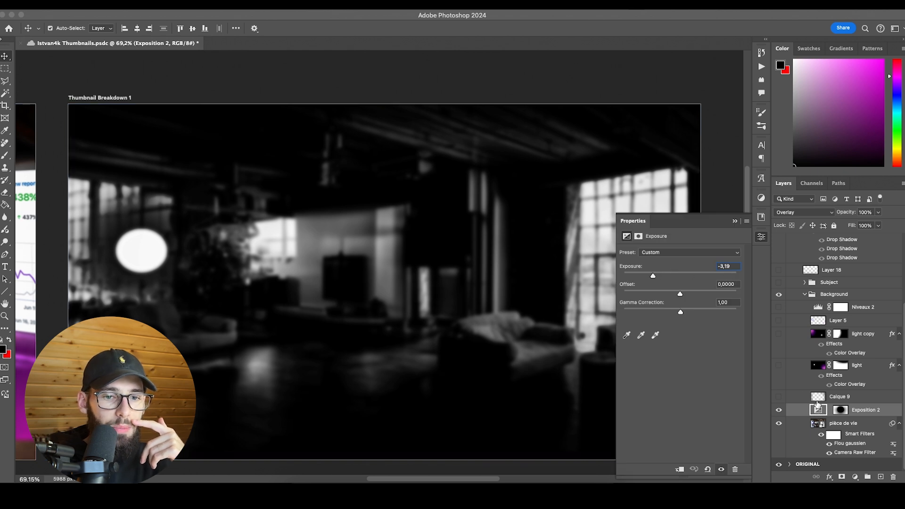
{"action": "left_click", "coordinate": [762, 237]}
Show the Calque 9 layer above Exposition 2 and check the blend modes of both layers.
{"action": "left_click", "coordinate": [779, 397]}
{"action": "left_click", "coordinate": [779, 399]}
{"action": "left_click", "coordinate": [856, 397]}
{"action": "left_click", "coordinate": [859, 409]}
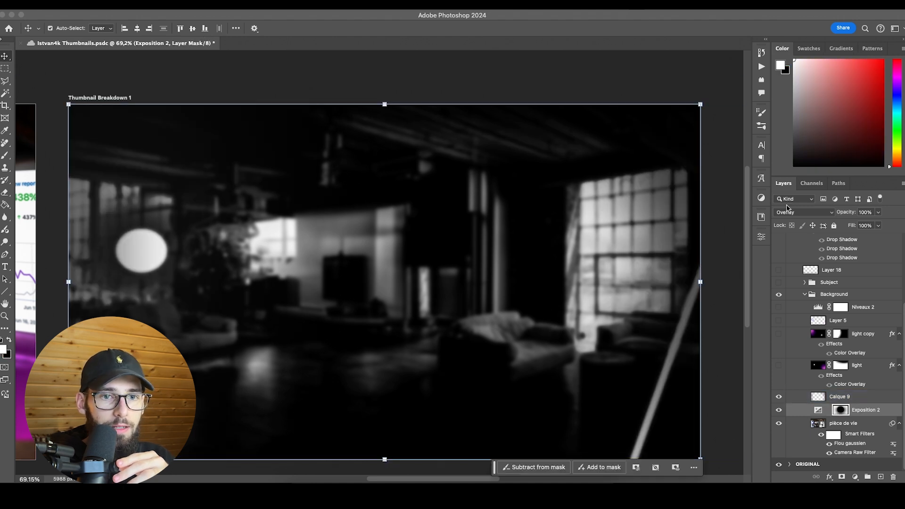
{"action": "left_click", "coordinate": [867, 399]}
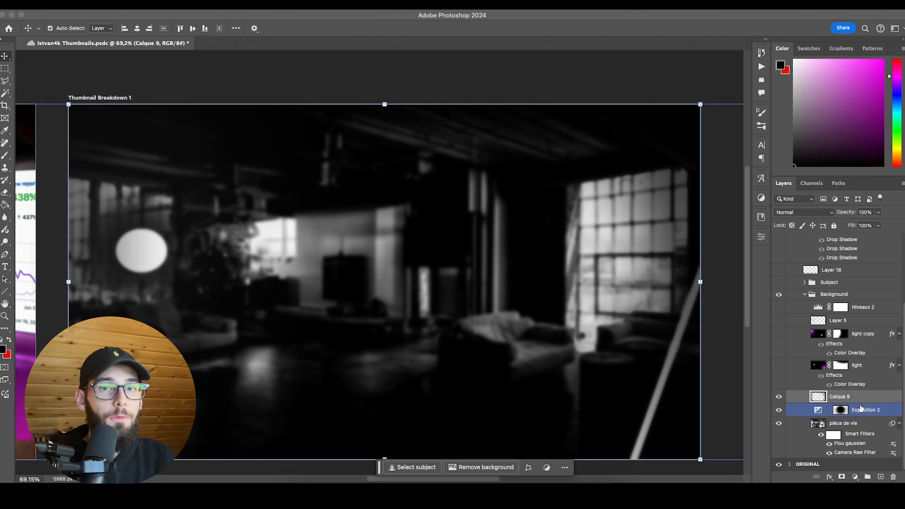
Show the purple light layer over the darkened room and check its blend mode.
{"action": "scroll", "coordinate": [243, 288], "scroll_direction": "left", "scroll_amount": 5}
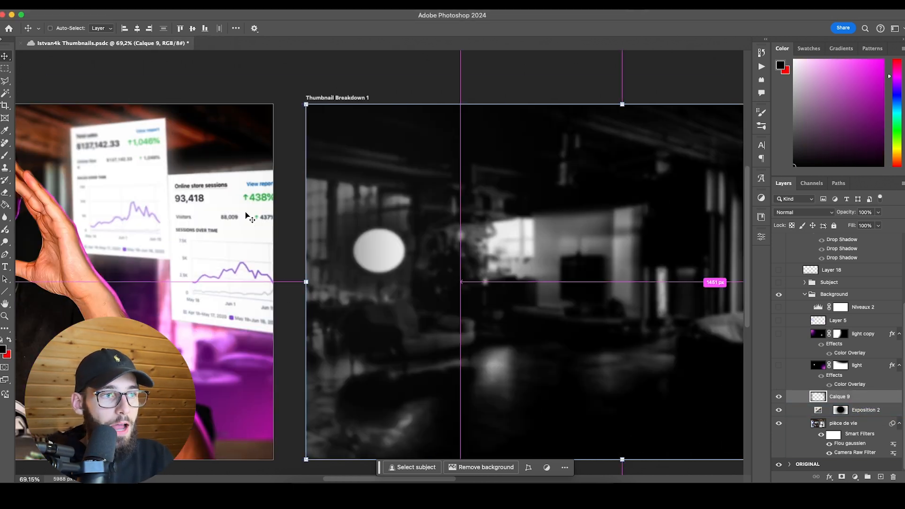
{"action": "scroll", "coordinate": [240, 253], "scroll_direction": "right", "scroll_amount": 3}
{"action": "scroll", "coordinate": [240, 253], "scroll_direction": "right", "scroll_amount": 3}
{"action": "key", "text": "super"}
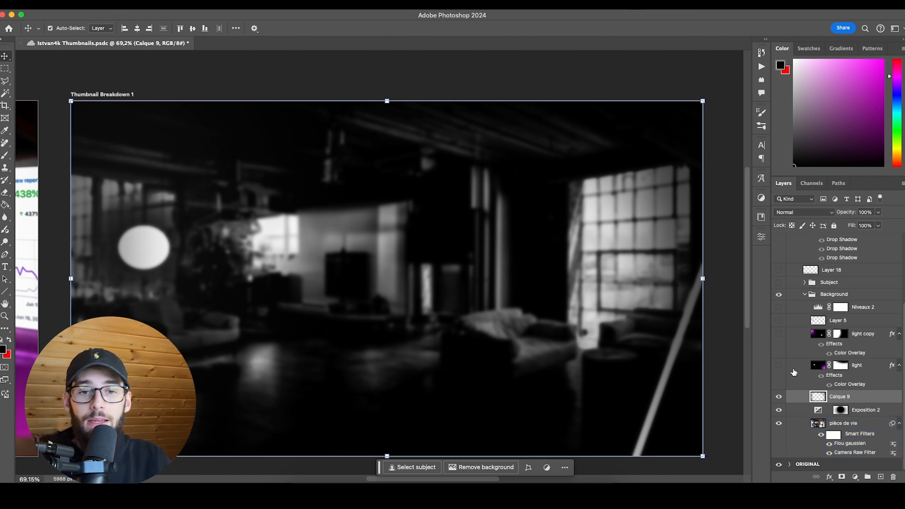
{"action": "left_click", "coordinate": [779, 365]}
{"action": "left_click", "coordinate": [857, 366]}
{"action": "left_click", "coordinate": [806, 213]}
{"action": "left_click", "coordinate": [809, 212]}
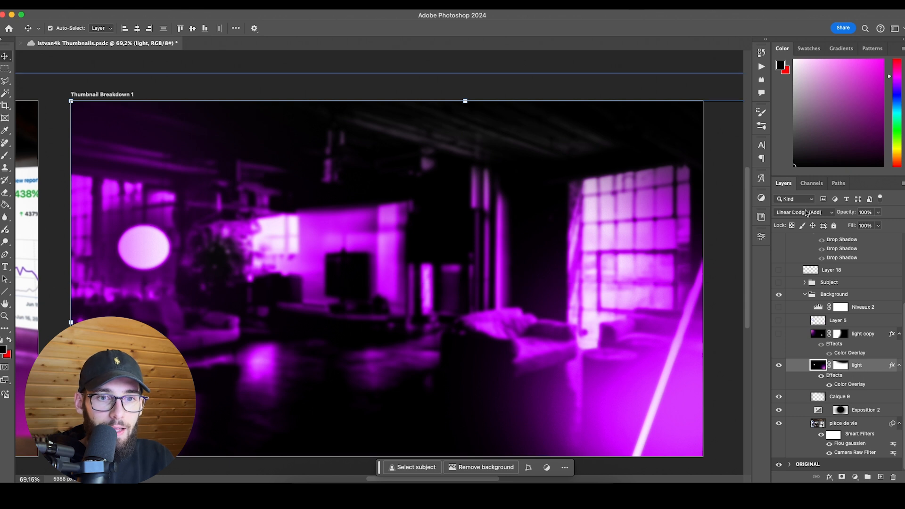
Delete the light layer's mask to compare the ceiling without it, and undo the deletion.
{"action": "left_click", "coordinate": [841, 365]}
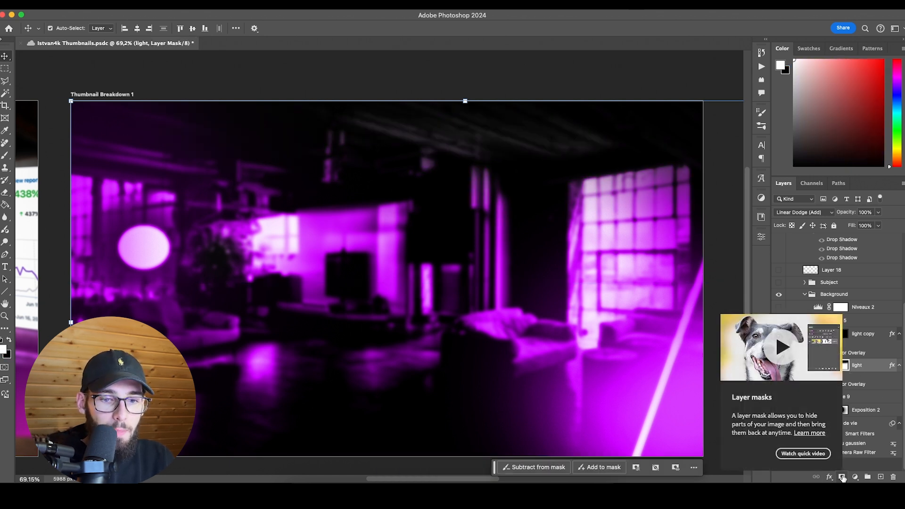
{"action": "key", "text": "super+z"}
{"action": "key", "text": "super+z"}
{"action": "key", "text": "super+z"}
{"action": "key", "text": "super+shift+z"}
{"action": "left_click", "coordinate": [842, 366]}
{"action": "key", "text": "BackSpace"}
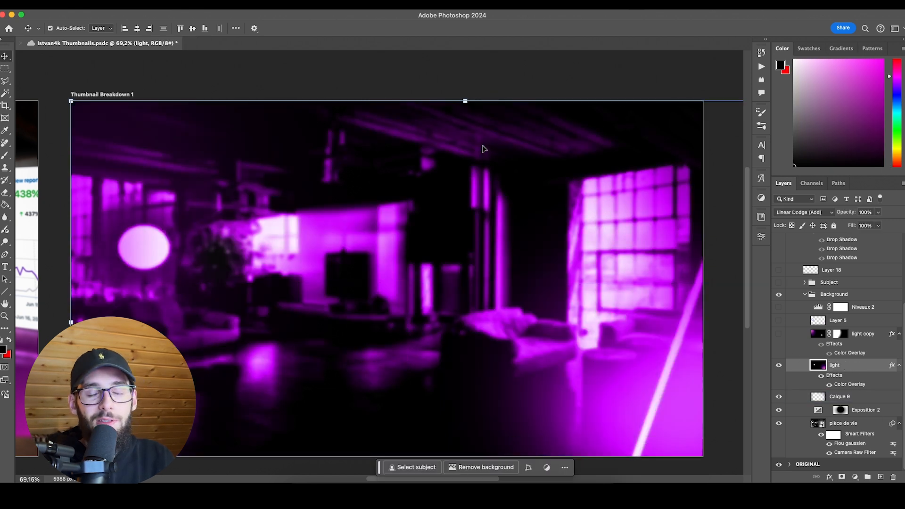
{"action": "key", "text": "super+z"}
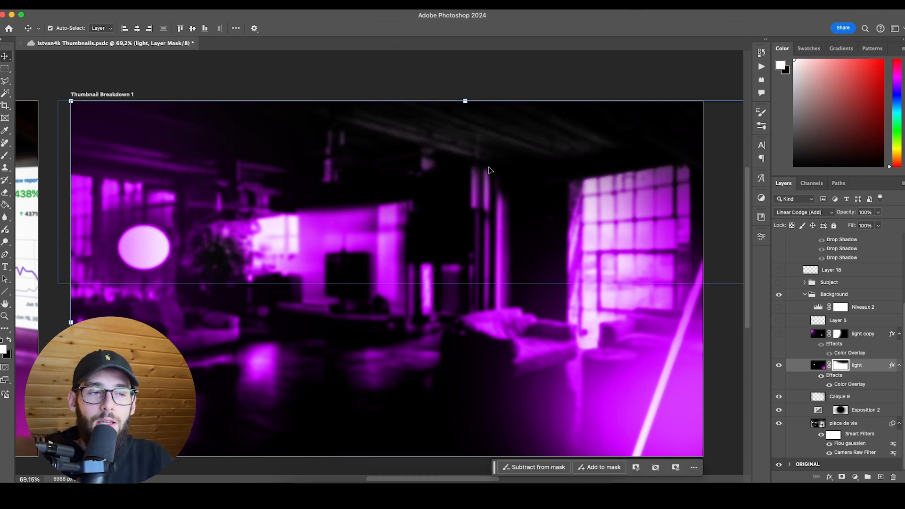
Save the document and compare the light layer's purple glow with the ORIGINAL thumbnail.
{"action": "key", "text": "super+s"}
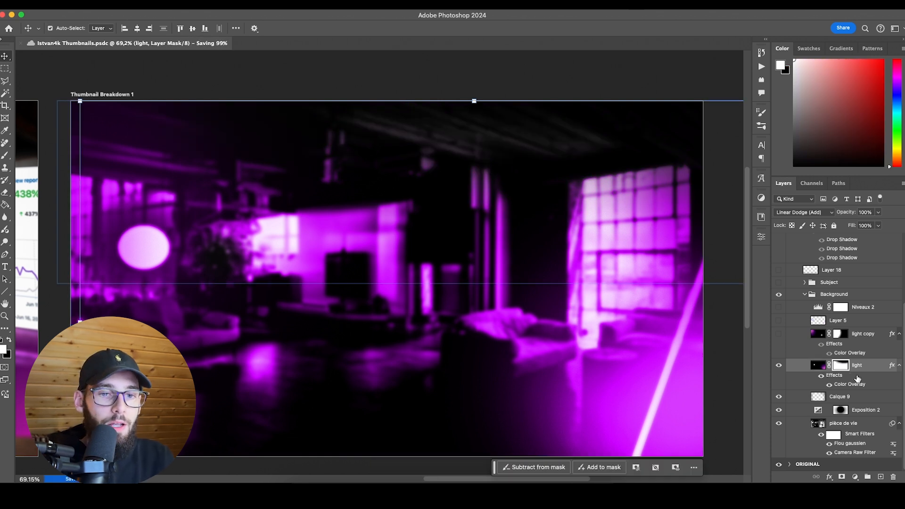
{"action": "left_click", "coordinate": [818, 366]}
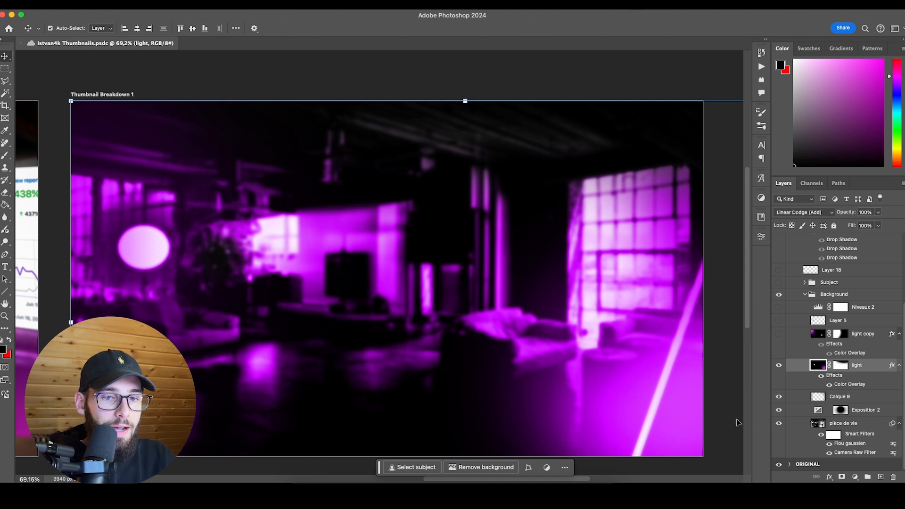
{"action": "scroll", "coordinate": [422, 277], "scroll_direction": "down", "scroll_amount": 3}
{"action": "scroll", "coordinate": [422, 277], "scroll_direction": "down", "scroll_amount": 5}
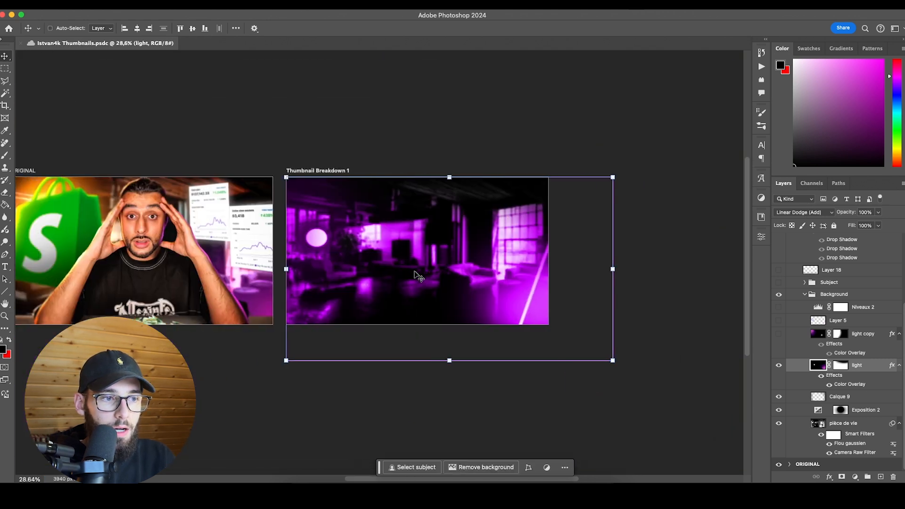
{"action": "scroll", "coordinate": [467, 278], "scroll_direction": "up", "scroll_amount": 8}
{"action": "scroll", "coordinate": [610, 305], "scroll_direction": "down", "scroll_amount": 2}
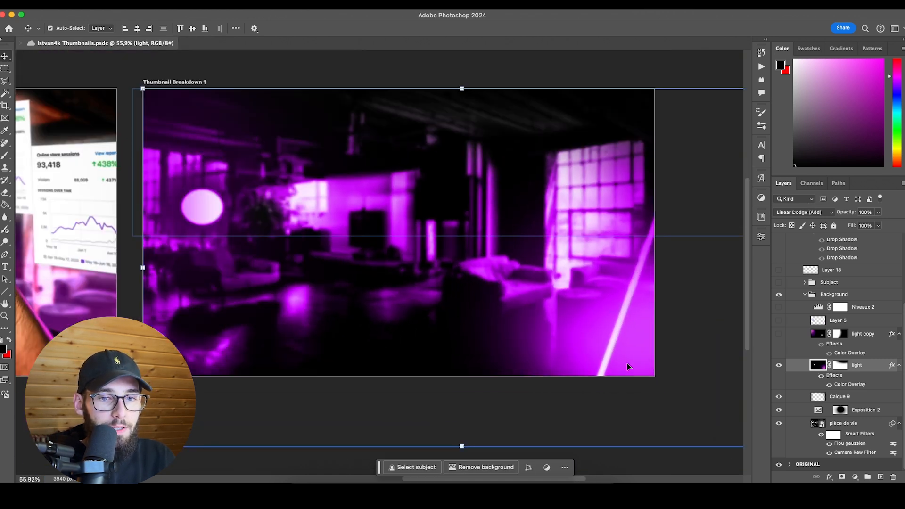
Toggle the light layer's Color Overlay and examine its purple color, blend mode and opacity.
{"action": "left_click", "coordinate": [871, 334]}
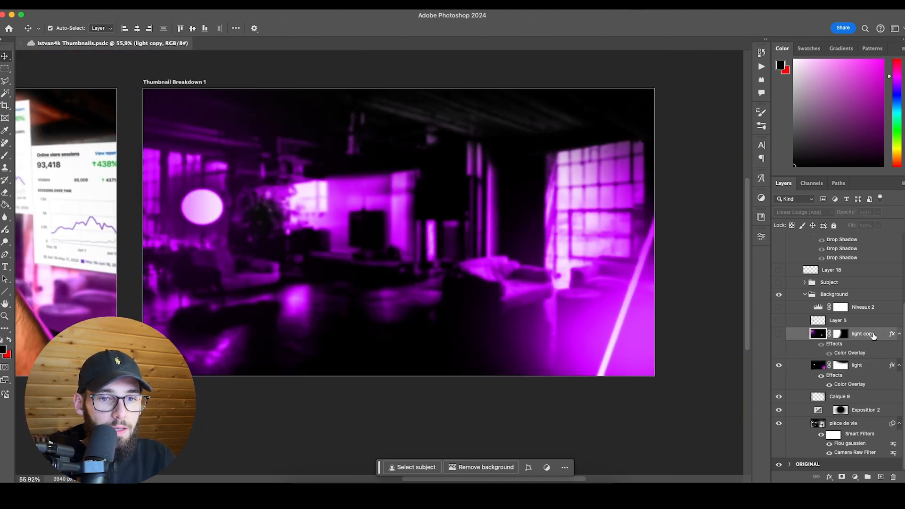
{"action": "left_click", "coordinate": [660, 328]}
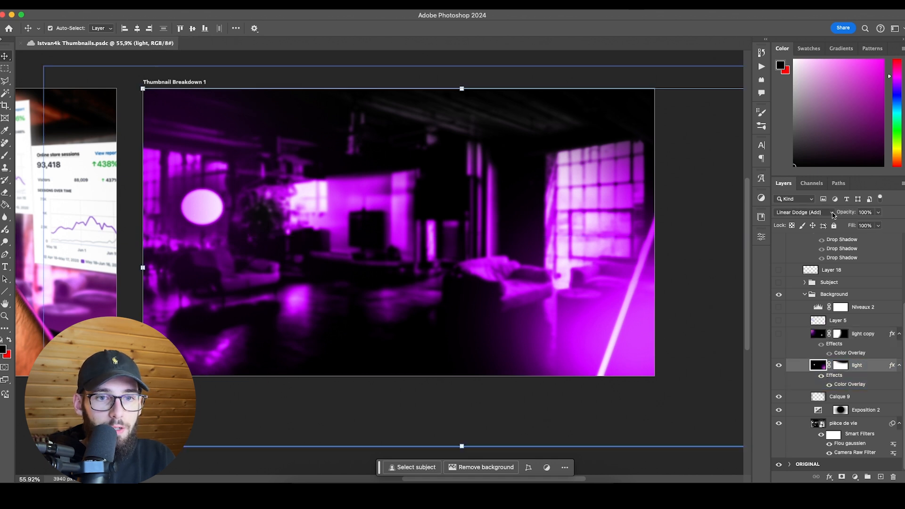
{"action": "left_click", "coordinate": [830, 385]}
{"action": "left_click", "coordinate": [830, 385]}
{"action": "double_click", "coordinate": [830, 384]}
{"action": "double_click", "coordinate": [849, 385]}
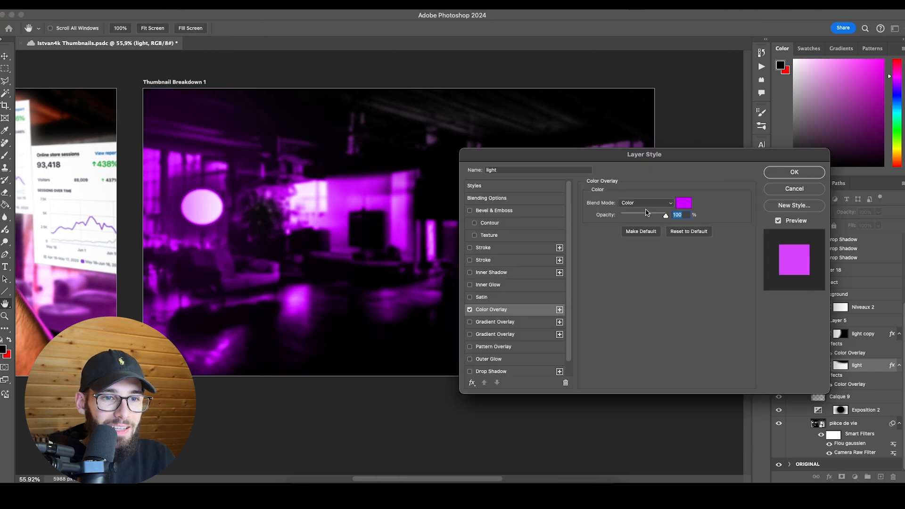
{"action": "left_click", "coordinate": [684, 202]}
{"action": "left_click", "coordinate": [764, 194]}
{"action": "left_click", "coordinate": [795, 172]}
Show the blue light copy layer over the room and examine its Color Overlay settings.
{"action": "left_click", "coordinate": [778, 335]}
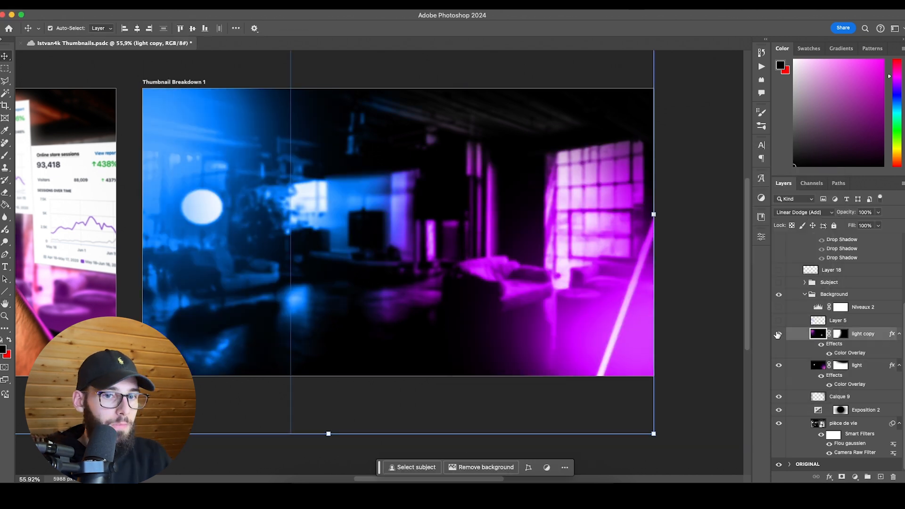
{"action": "scroll", "coordinate": [333, 233], "scroll_direction": "up", "scroll_amount": 2}
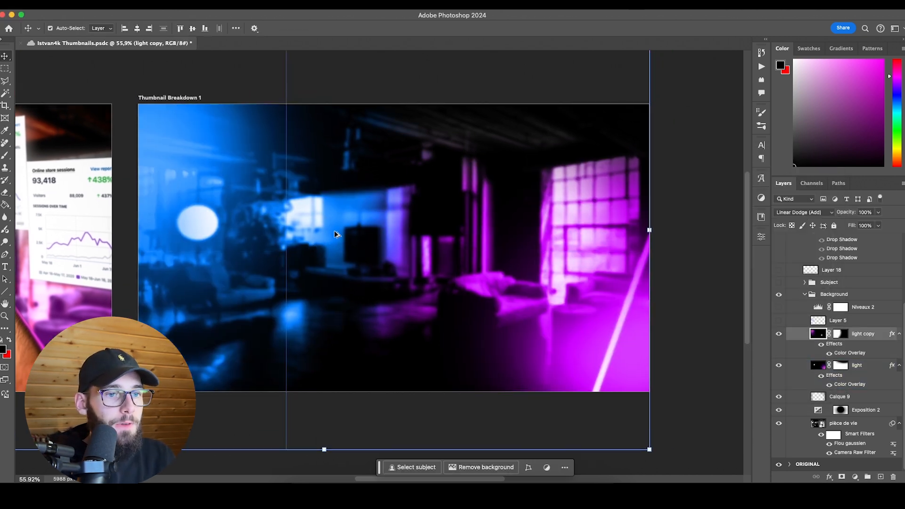
{"action": "scroll", "coordinate": [333, 219], "scroll_direction": "up", "scroll_amount": 2}
{"action": "scroll", "coordinate": [299, 218], "scroll_direction": "right", "scroll_amount": 1}
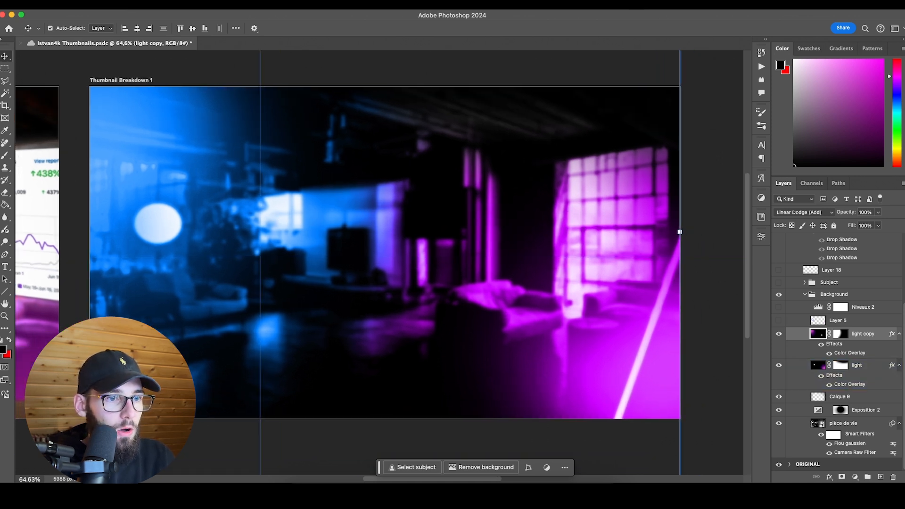
{"action": "double_click", "coordinate": [847, 354]}
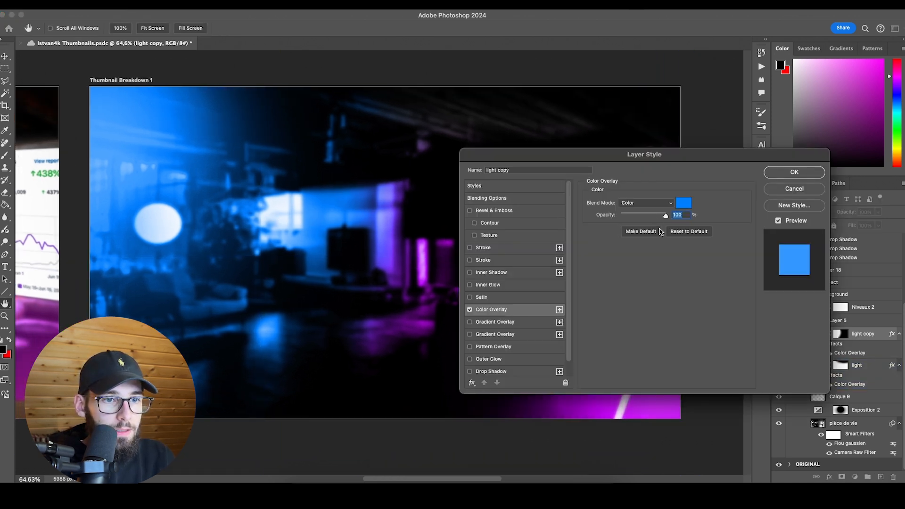
{"action": "left_click", "coordinate": [795, 172]}
Close the Color Overlay settings and check the light copy layer's Linear Dodge (Add) blend mode.
{"action": "left_click", "coordinate": [802, 213]}
{"action": "left_click", "coordinate": [800, 214]}
{"action": "left_click", "coordinate": [800, 213]}
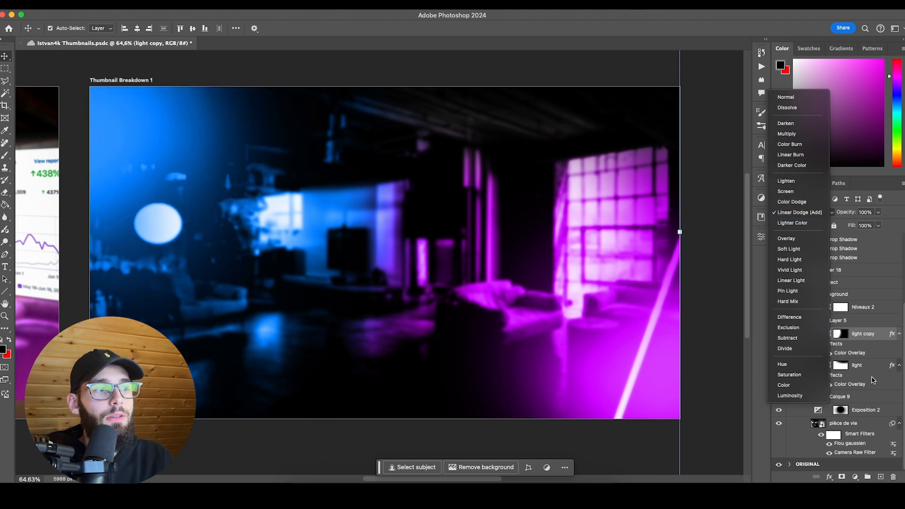
{"action": "left_click", "coordinate": [884, 396]}
Show Layer 5 and the Niveaux 2 levels adjustment in the Background group.
{"action": "left_click", "coordinate": [847, 322]}
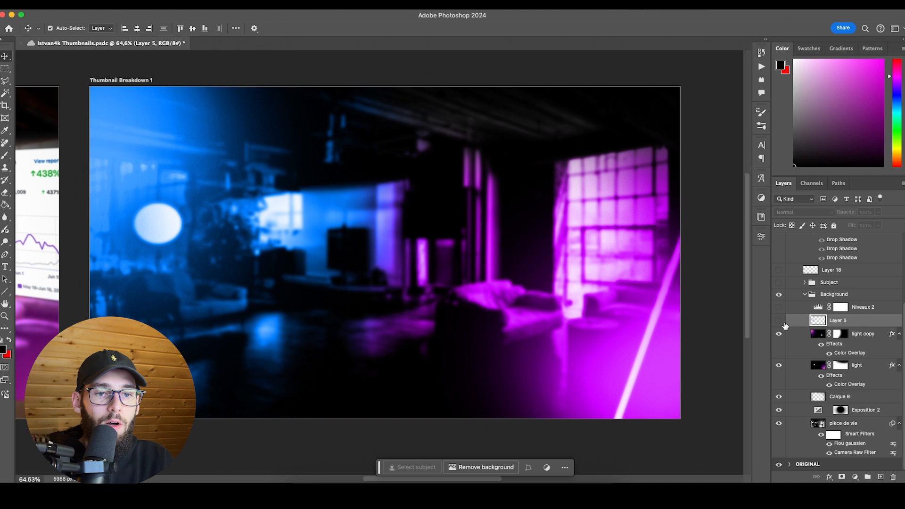
{"action": "left_click", "coordinate": [780, 320]}
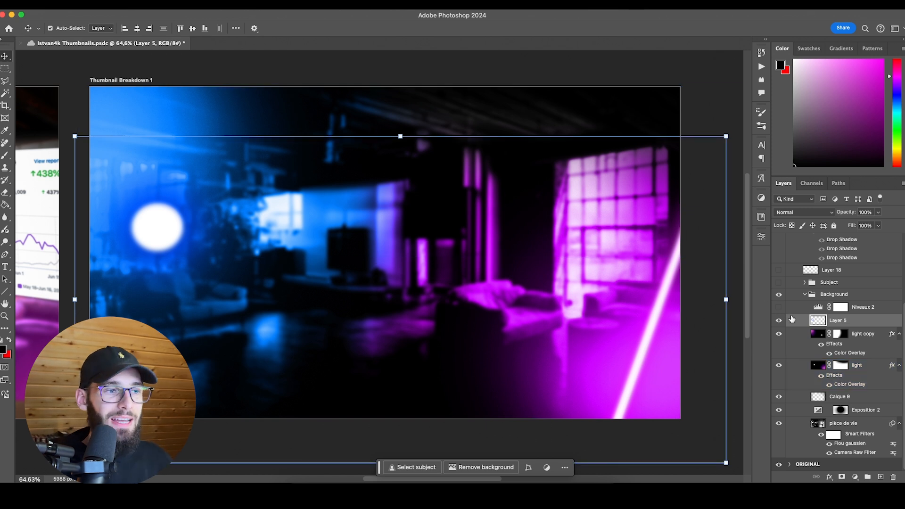
{"action": "left_click", "coordinate": [779, 307]}
Examine the Niveaux 2 Levels settings and toggle the adjustment's visibility to compare the background with and without it.
{"action": "left_click", "coordinate": [820, 307]}
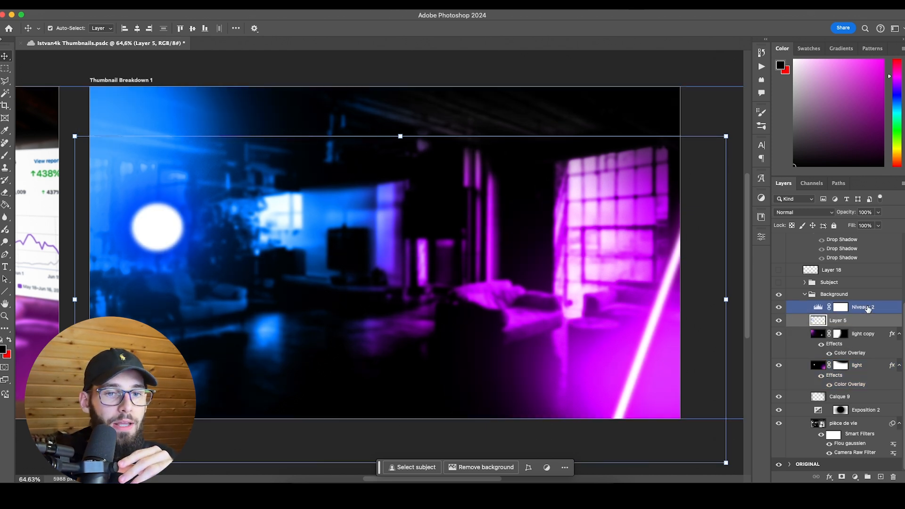
{"action": "double_click", "coordinate": [820, 307]}
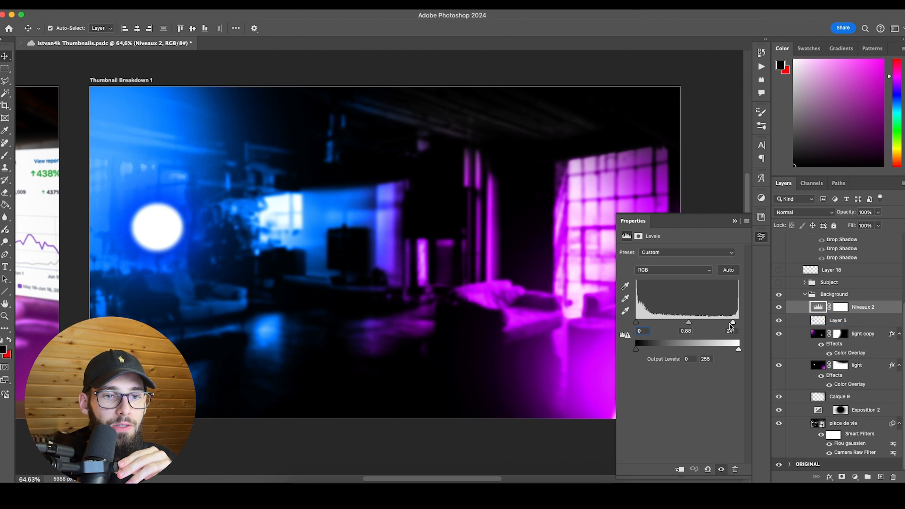
{"action": "left_click", "coordinate": [780, 308]}
{"action": "left_click", "coordinate": [779, 307]}
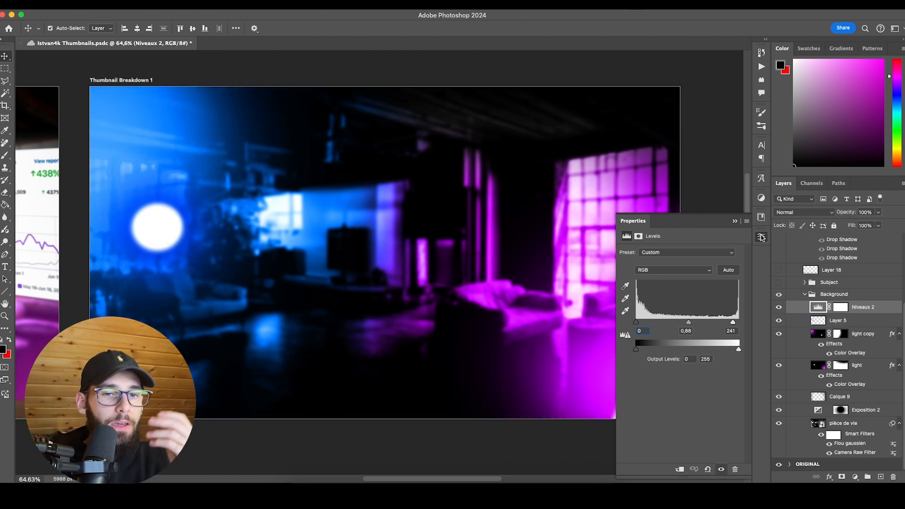
{"action": "left_click", "coordinate": [859, 294]}
{"action": "left_click", "coordinate": [862, 306]}
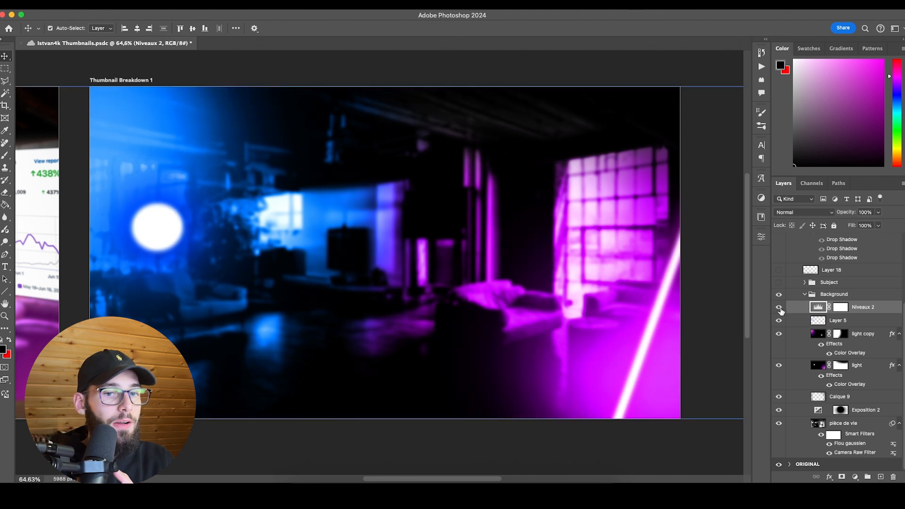
Review the Background group's layers once more and collapse the group.
{"action": "scroll", "coordinate": [811, 315], "scroll_direction": "up", "scroll_amount": 2}
{"action": "left_click", "coordinate": [805, 316]}
{"action": "left_click", "coordinate": [805, 316]}
{"action": "left_click", "coordinate": [809, 329]}
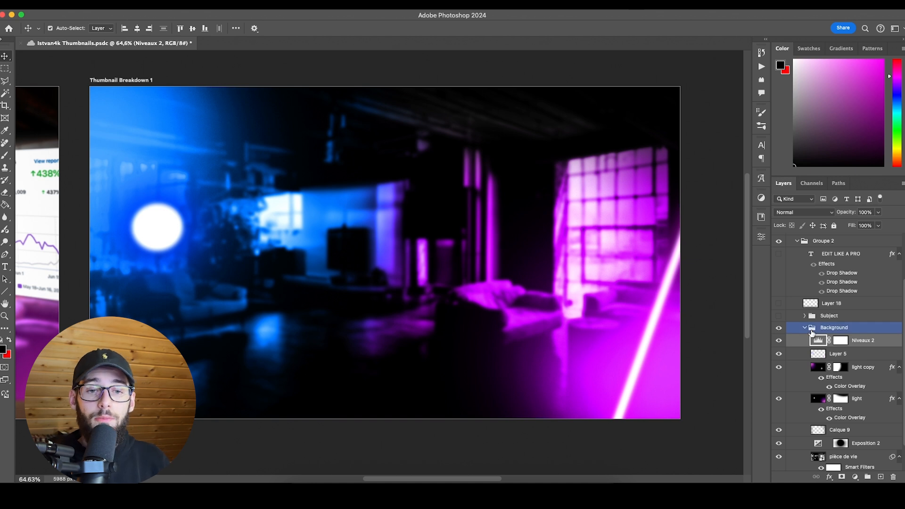
{"action": "left_click", "coordinate": [812, 332]}
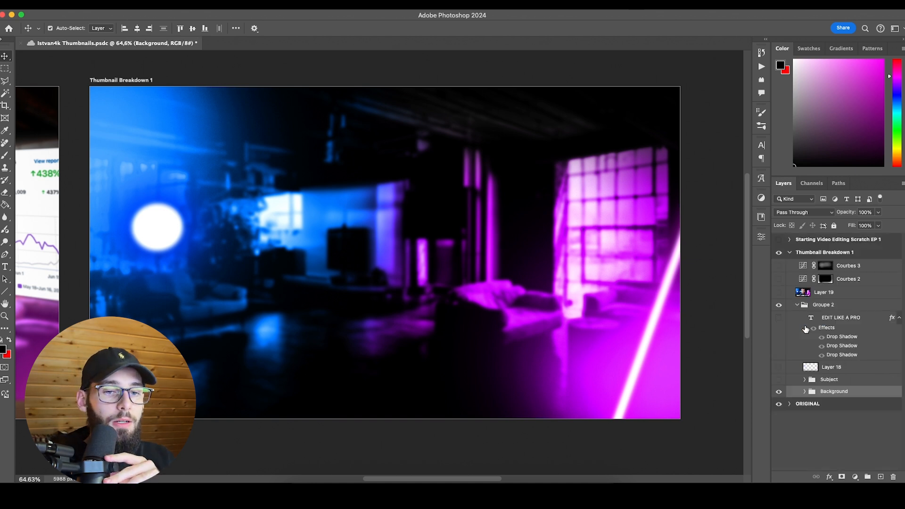
{"action": "scroll", "coordinate": [812, 332], "scroll_direction": "up", "scroll_amount": 3}
{"action": "scroll", "coordinate": [806, 394], "scroll_direction": "down", "scroll_amount": 4}
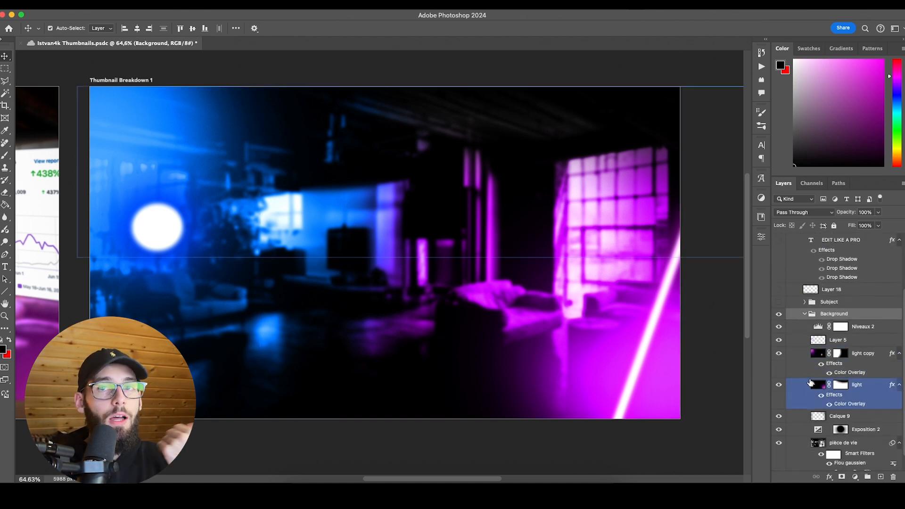
{"action": "left_click", "coordinate": [840, 327]}
{"action": "left_click", "coordinate": [805, 302]}
{"action": "left_click", "coordinate": [805, 302]}
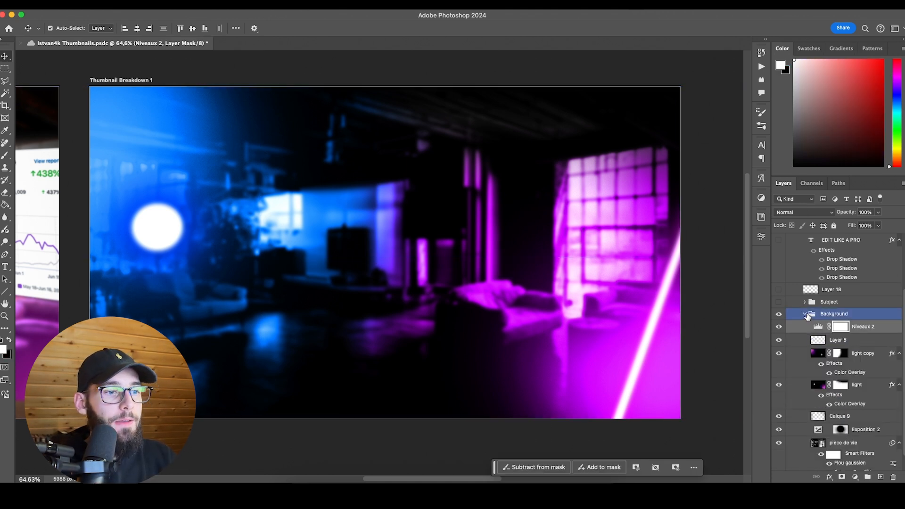
{"action": "left_click", "coordinate": [806, 314]}
Hide the ORIGINAL artboard and center the Thumbnail Breakdown 1 artboard in view.
{"action": "scroll", "coordinate": [485, 297], "scroll_direction": "down", "scroll_amount": 2}
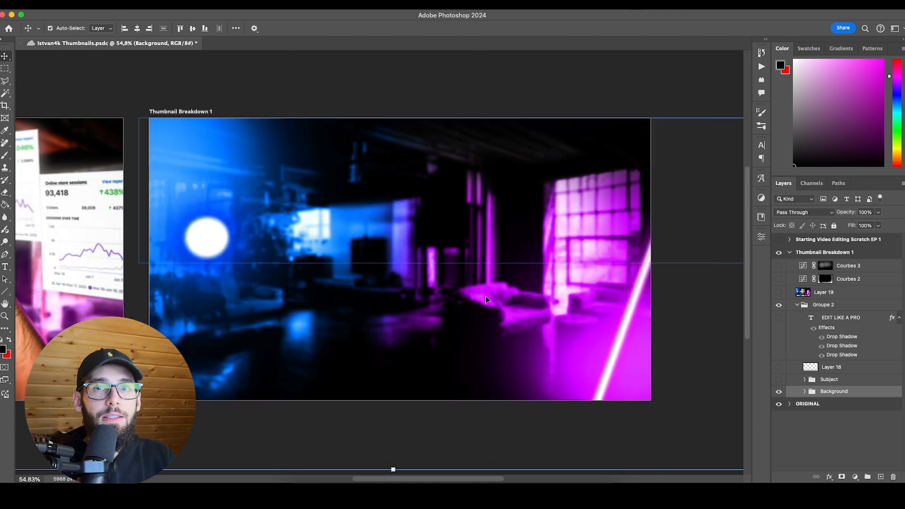
{"action": "left_click", "coordinate": [779, 405]}
{"action": "scroll", "coordinate": [493, 287], "scroll_direction": "right", "scroll_amount": 2}
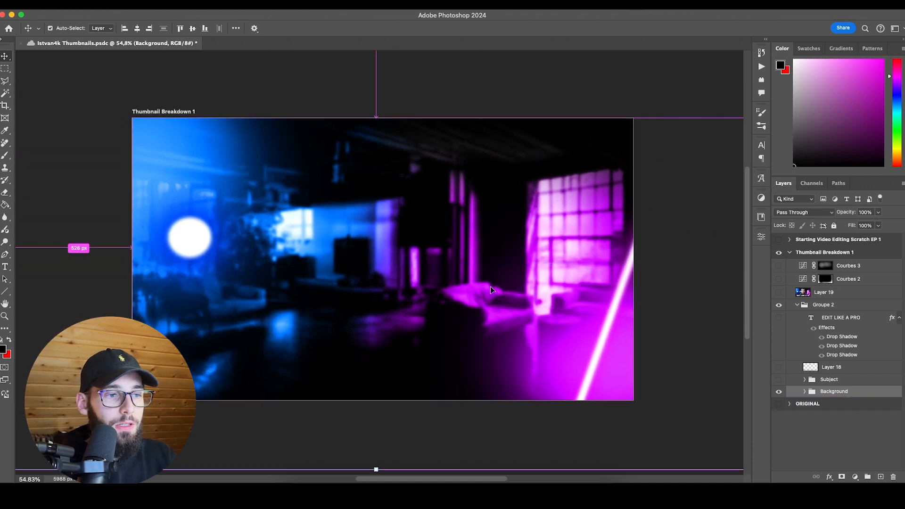
{"action": "scroll", "coordinate": [490, 287], "scroll_direction": "left", "scroll_amount": 2}
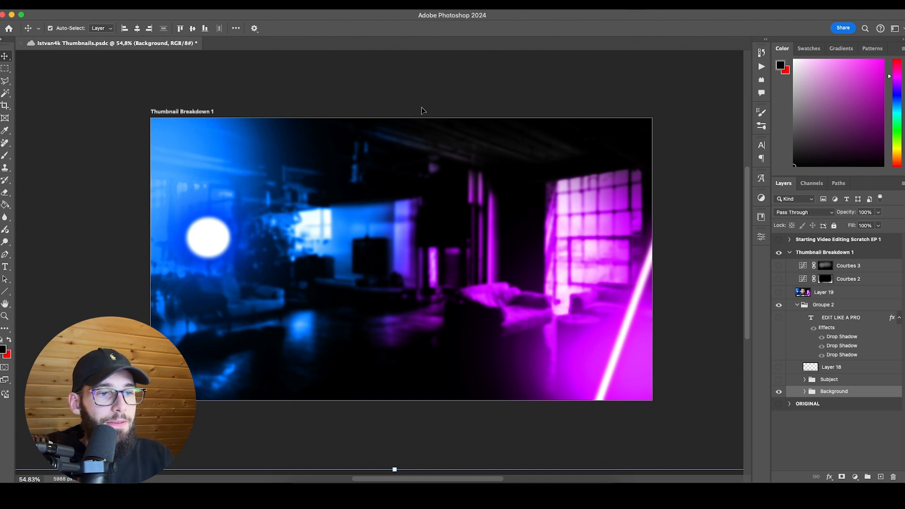
Expand the Subject group and show it over the background, checking Layer 18 briefly and leaving it hidden.
{"action": "left_click", "coordinate": [804, 380]}
{"action": "scroll", "coordinate": [816, 372], "scroll_direction": "down", "scroll_amount": 3}
{"action": "left_click", "coordinate": [780, 337]}
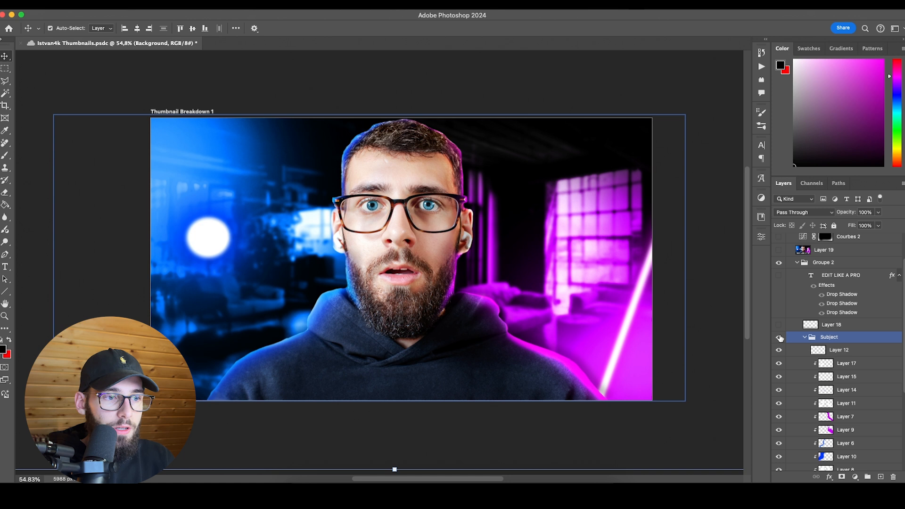
{"action": "left_click", "coordinate": [779, 325]}
{"action": "left_click", "coordinate": [779, 324]}
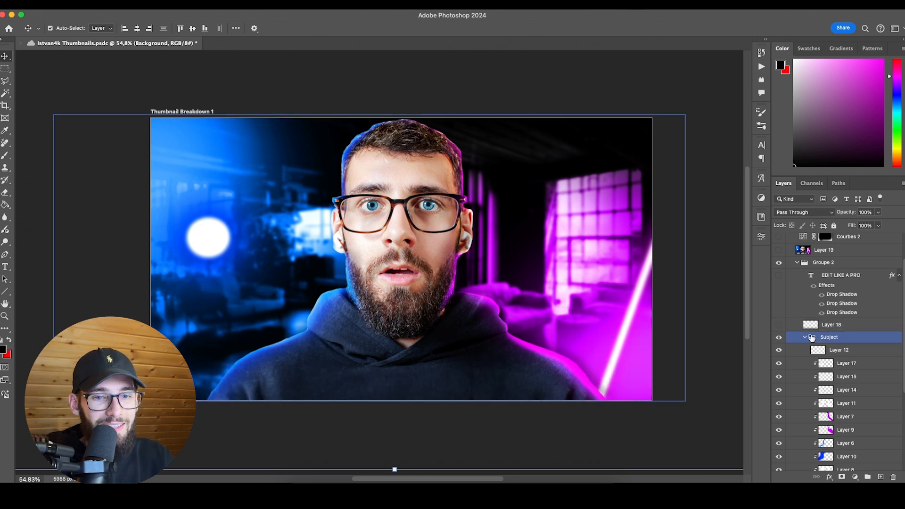
Browse the Subject group's clipped layers down to the base portrait layer and clear the layer selection.
{"action": "left_click", "coordinate": [854, 363]}
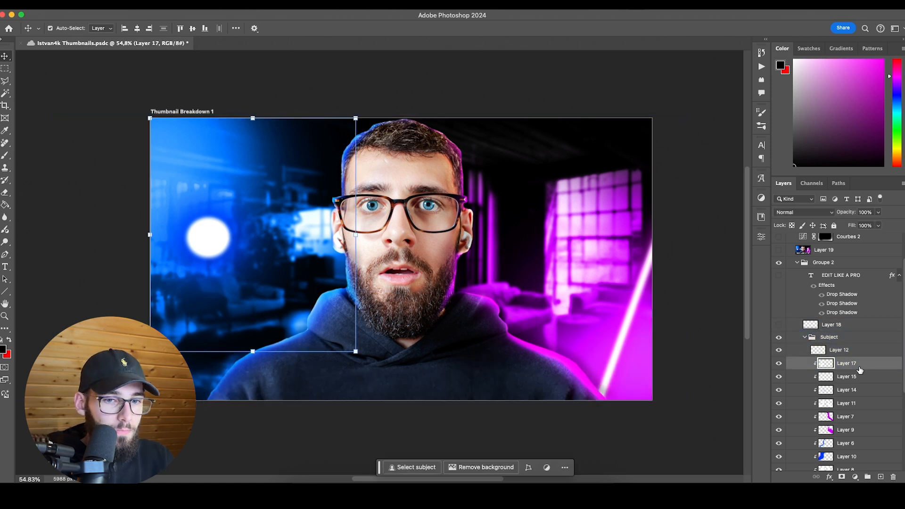
{"action": "scroll", "coordinate": [854, 368], "scroll_direction": "down", "scroll_amount": 5}
{"action": "left_click", "coordinate": [844, 363]}
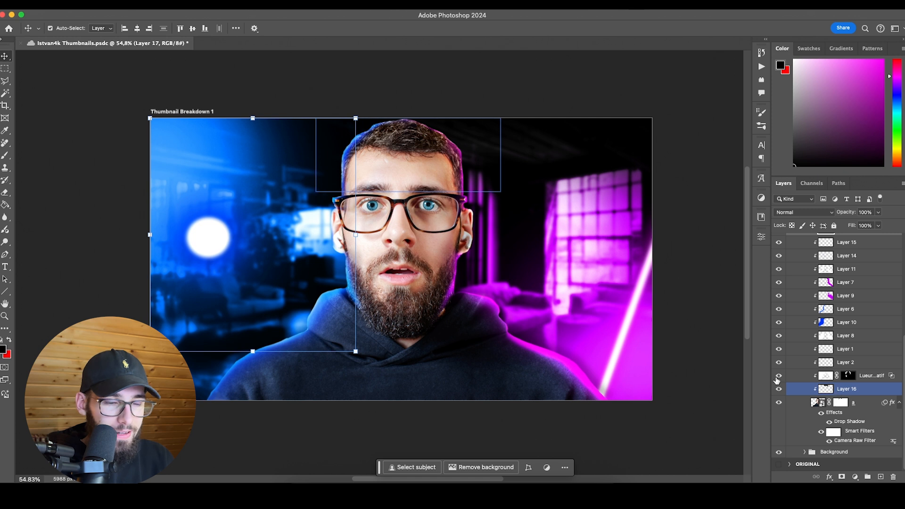
{"action": "left_click", "coordinate": [466, 418]}
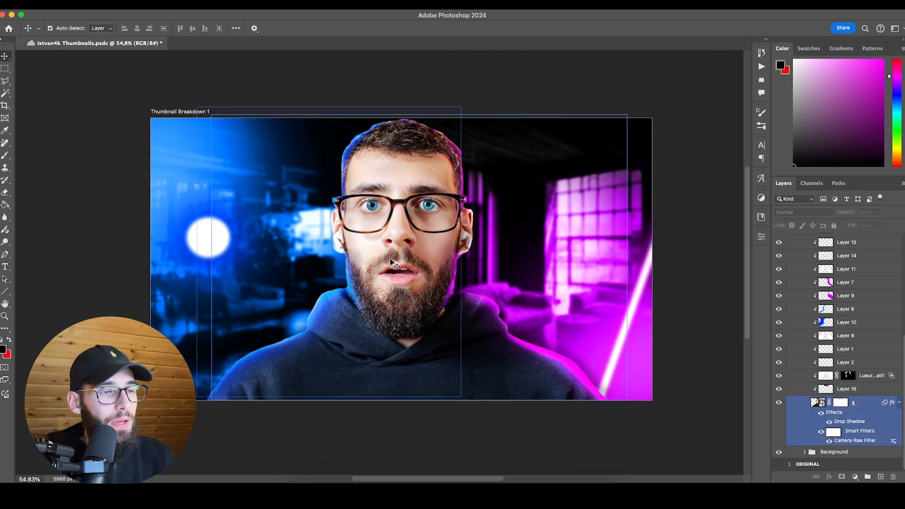
Examine the subject's face, beard and colored edge lighting up close and within the full thumbnail.
{"action": "scroll", "coordinate": [390, 259], "scroll_direction": "up", "scroll_amount": 3}
{"action": "scroll", "coordinate": [401, 262], "scroll_direction": "up", "scroll_amount": 2}
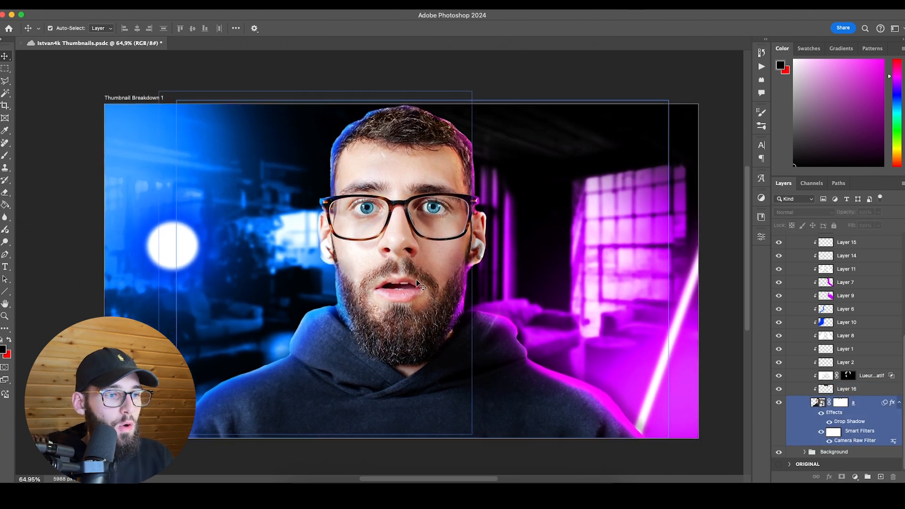
{"action": "scroll", "coordinate": [392, 345], "scroll_direction": "up", "scroll_amount": 5}
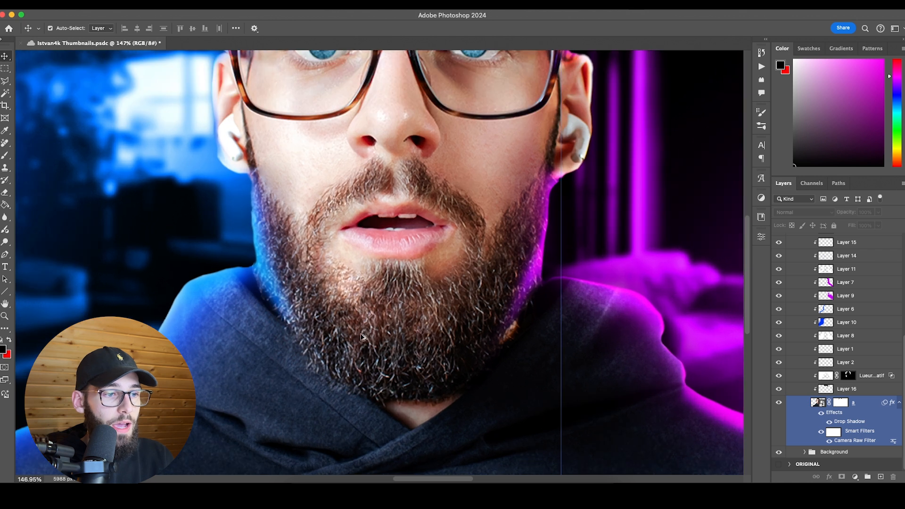
{"action": "scroll", "coordinate": [360, 290], "scroll_direction": "down", "scroll_amount": 4}
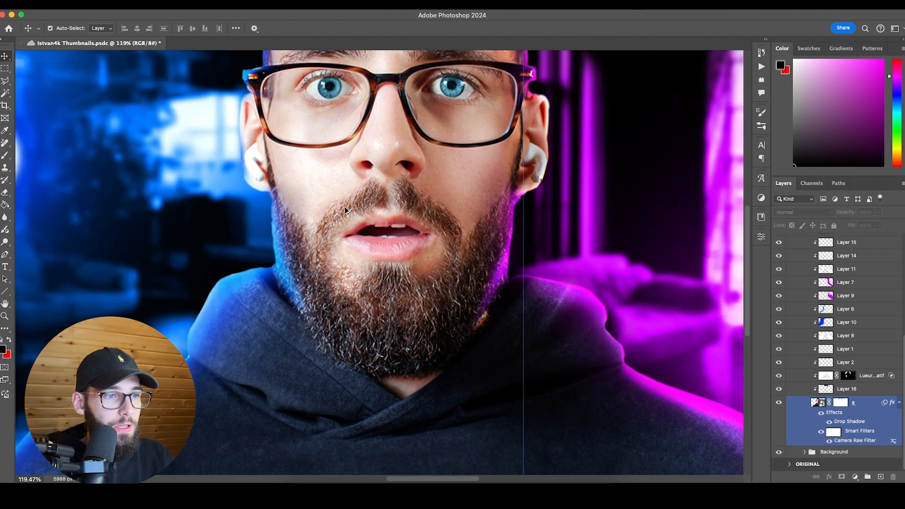
{"action": "scroll", "coordinate": [348, 192], "scroll_direction": "down", "scroll_amount": 3}
{"action": "scroll", "coordinate": [346, 194], "scroll_direction": "up", "scroll_amount": 1}
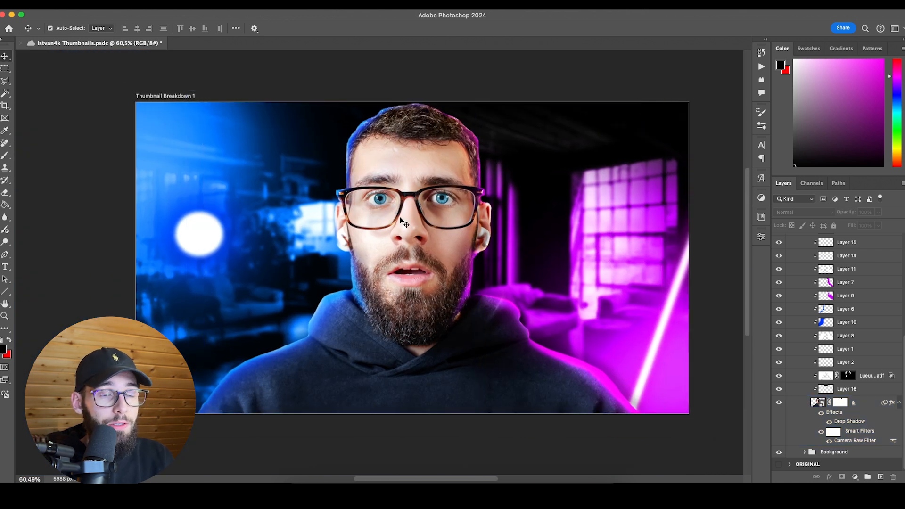
{"action": "scroll", "coordinate": [431, 225], "scroll_direction": "up", "scroll_amount": 2}
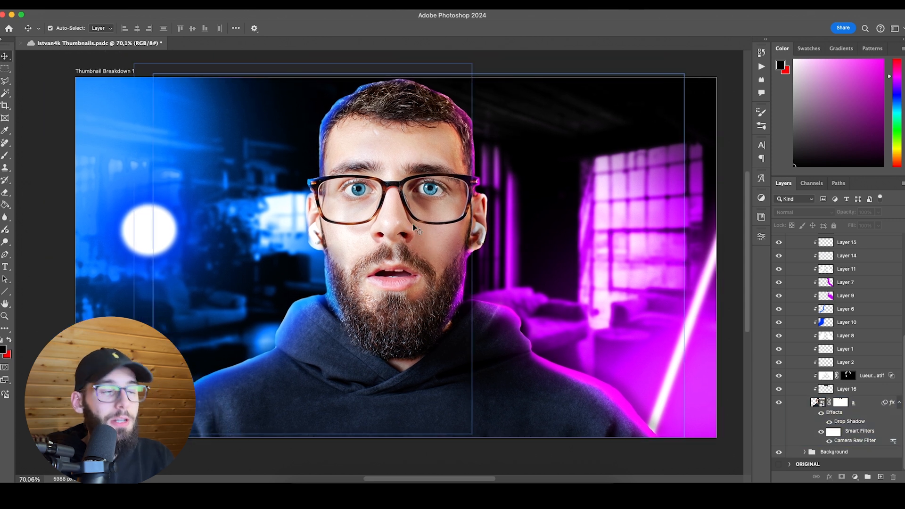
{"action": "left_click", "coordinate": [413, 225]}
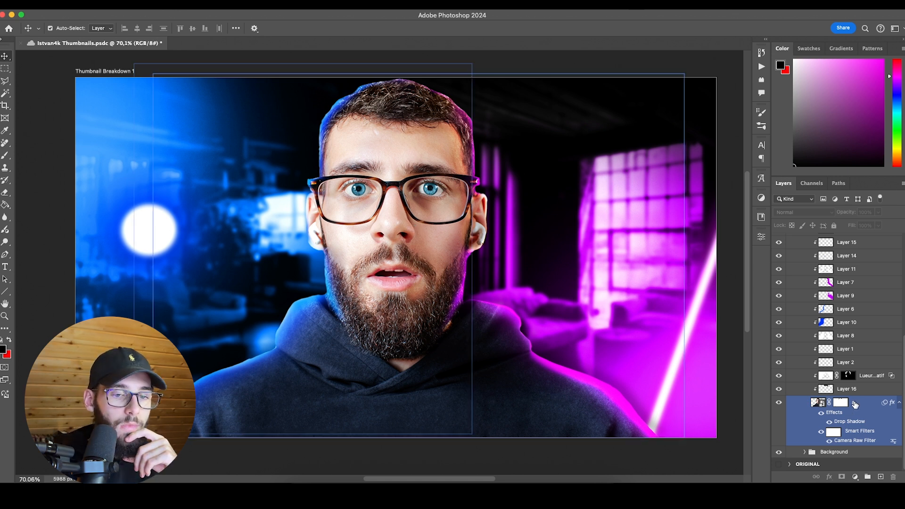
Open the contents of the base portrait smart object and enlarge the layer list to review its retouching layers.
{"action": "left_click", "coordinate": [826, 389]}
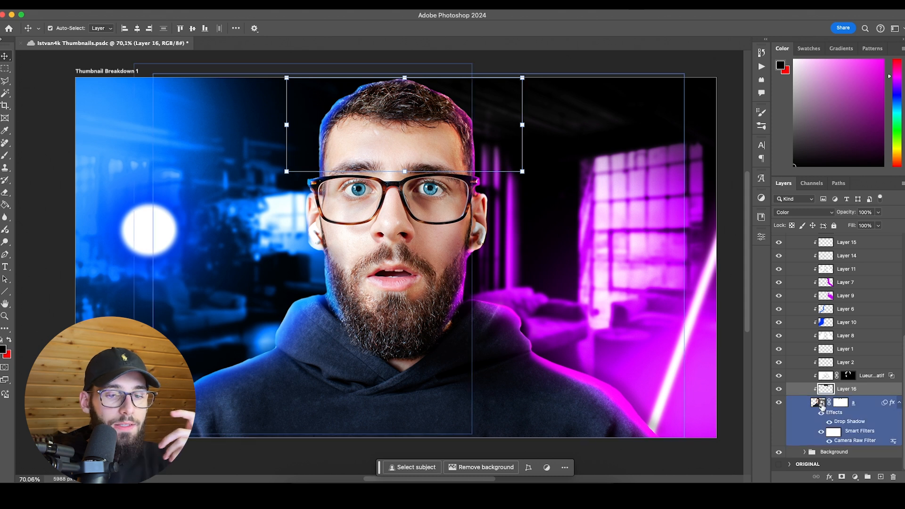
{"action": "double_click", "coordinate": [820, 405]}
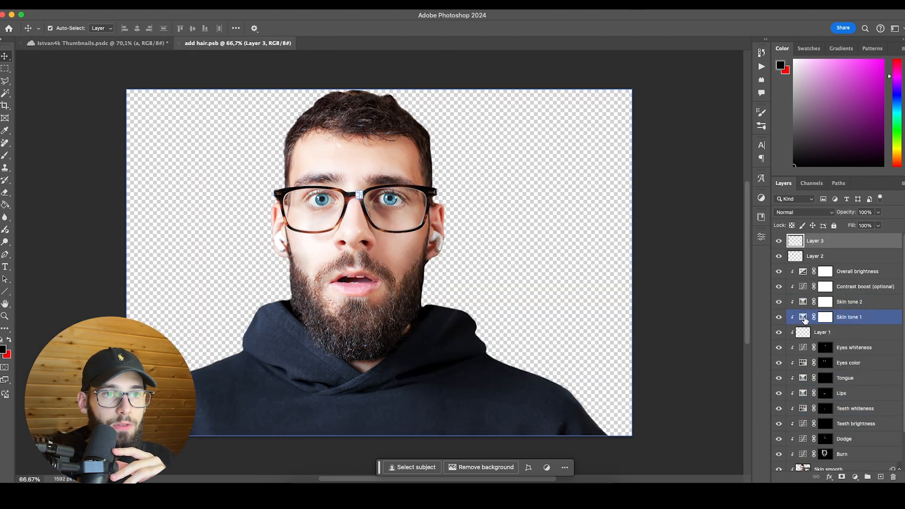
{"action": "right_click", "coordinate": [875, 463]}
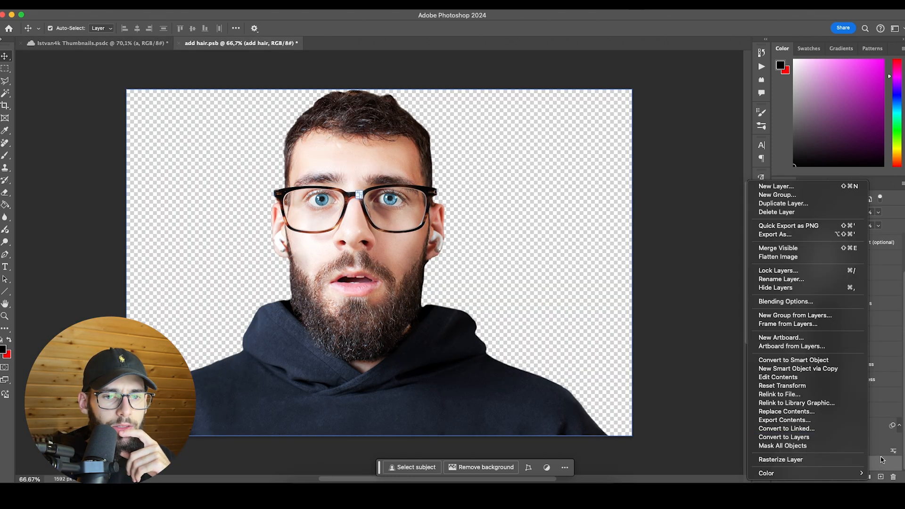
{"action": "left_click", "coordinate": [884, 467]}
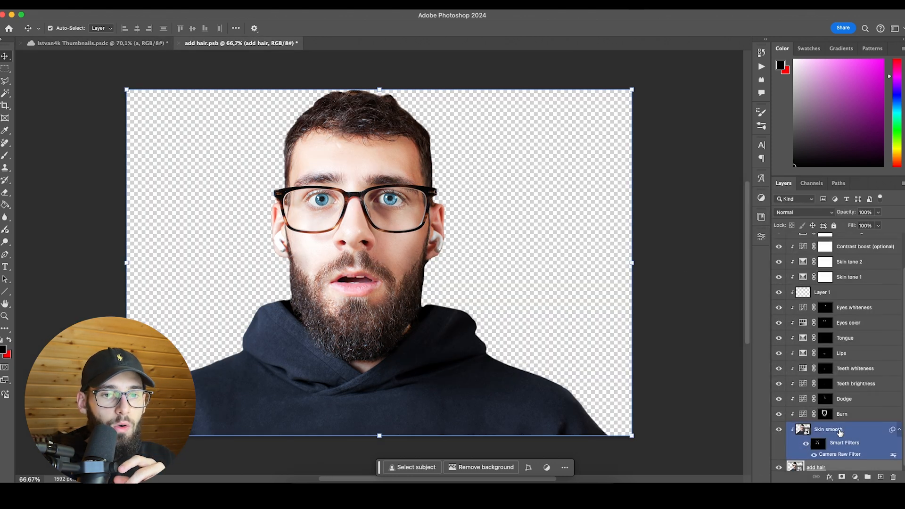
{"action": "scroll", "coordinate": [839, 432], "scroll_direction": "up", "scroll_amount": 3}
{"action": "scroll", "coordinate": [840, 429], "scroll_direction": "down", "scroll_amount": 3}
{"action": "left_click_drag", "start_coordinate": [837, 178], "coordinate": [836, 147]}
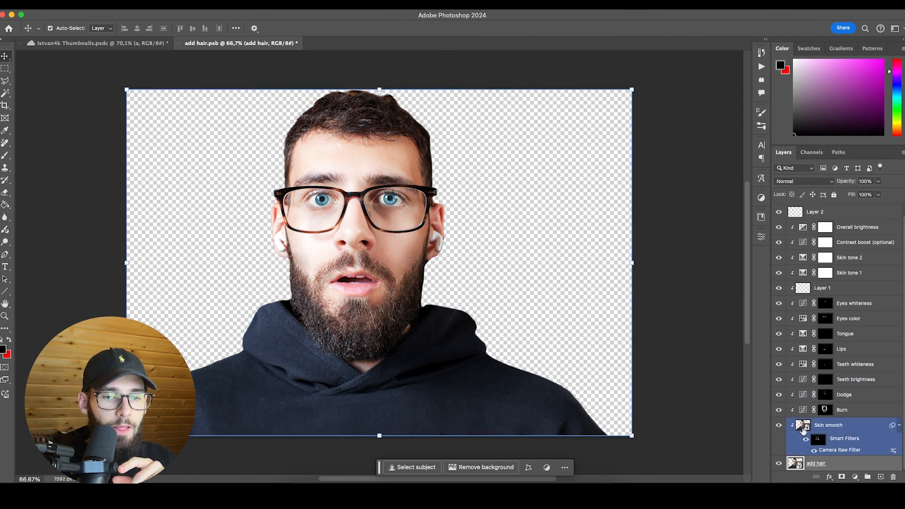
Open the nested add hair smart object and examine the unretouched IMG_3034 portrait up close.
{"action": "double_click", "coordinate": [804, 465]}
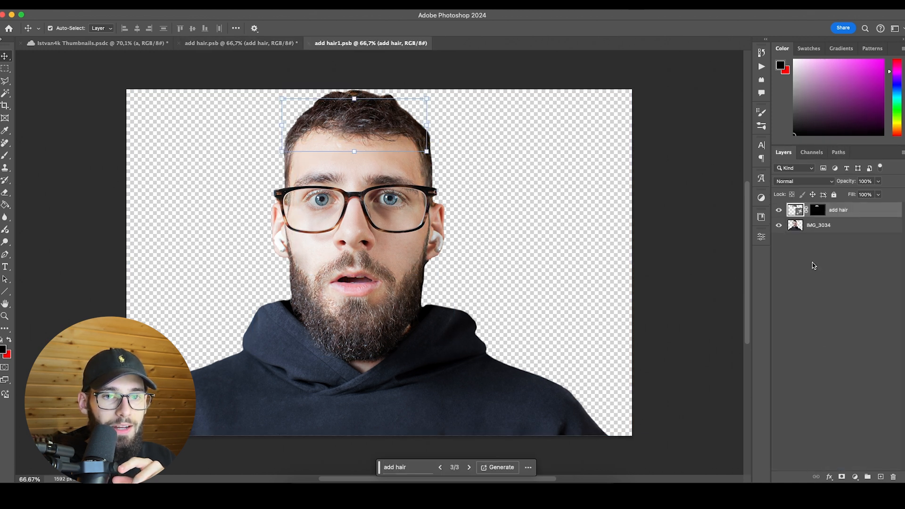
{"action": "left_click", "coordinate": [823, 228]}
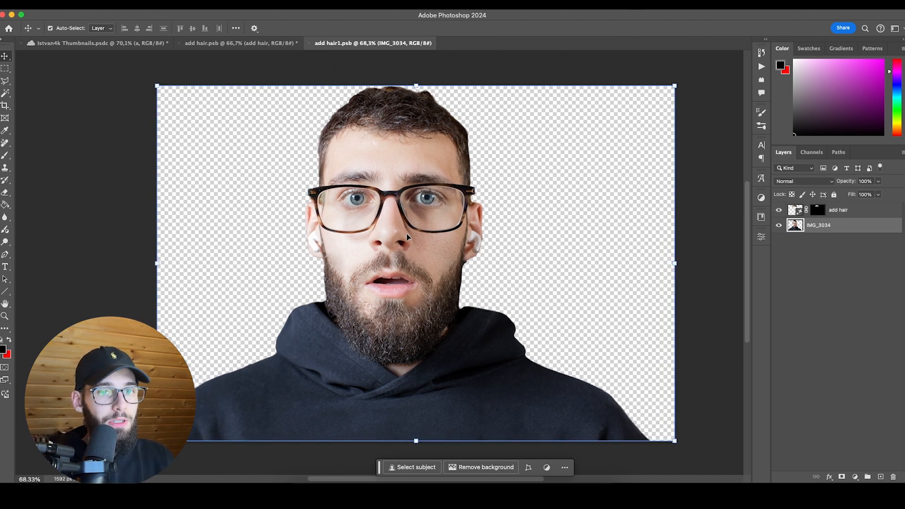
{"action": "scroll", "coordinate": [393, 188], "scroll_direction": "up", "scroll_amount": 5}
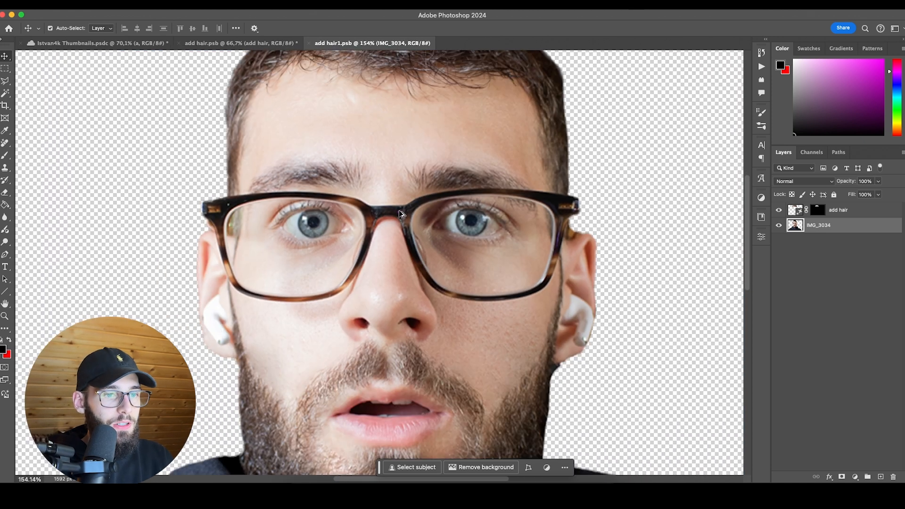
{"action": "scroll", "coordinate": [398, 213], "scroll_direction": "down", "scroll_amount": 4}
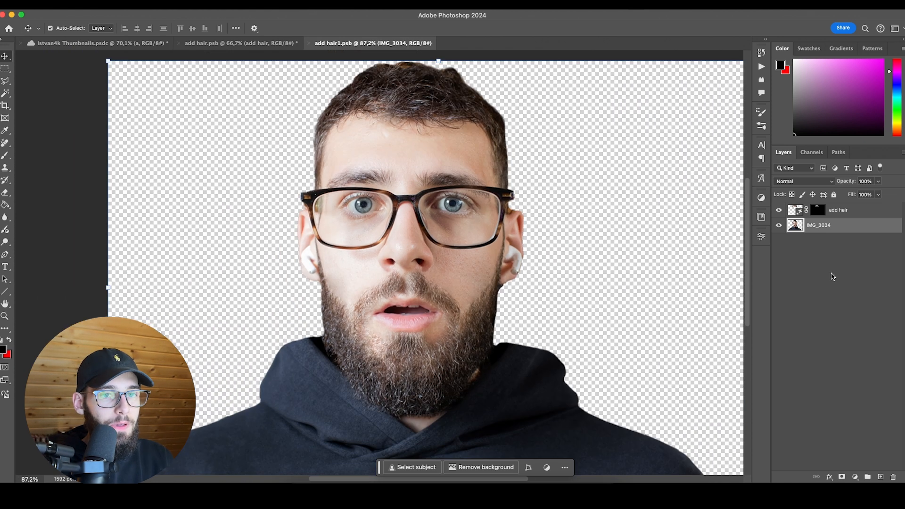
{"action": "left_click", "coordinate": [811, 231]}
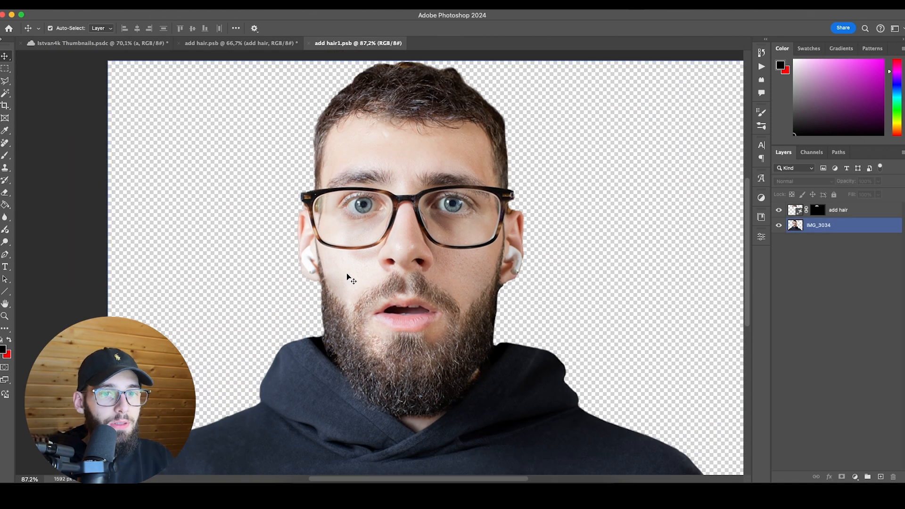
Hide the add hair layer and examine the original IMG_3034 portrait's face, beard and skin up close.
{"action": "left_click", "coordinate": [779, 210]}
{"action": "scroll", "coordinate": [566, 250], "scroll_direction": "down", "scroll_amount": 2}
{"action": "scroll", "coordinate": [481, 264], "scroll_direction": "up", "scroll_amount": 5}
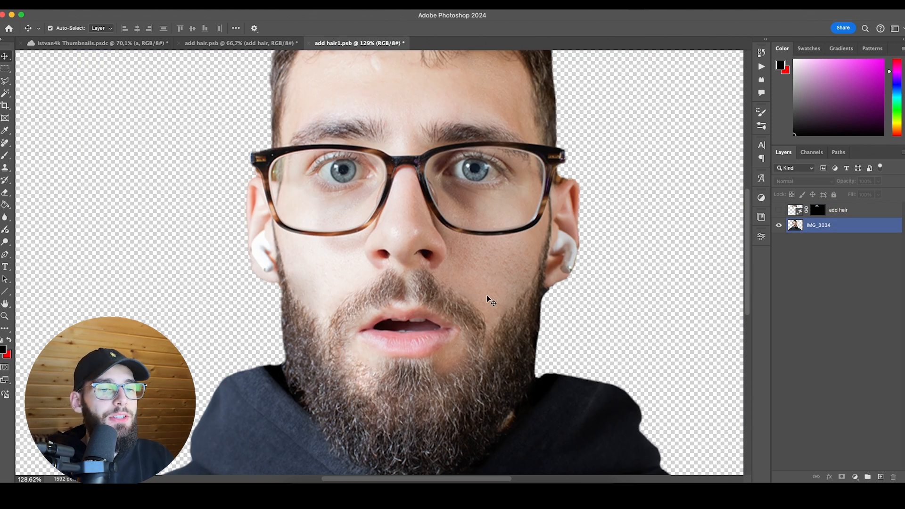
{"action": "scroll", "coordinate": [293, 315], "scroll_direction": "up", "scroll_amount": 2}
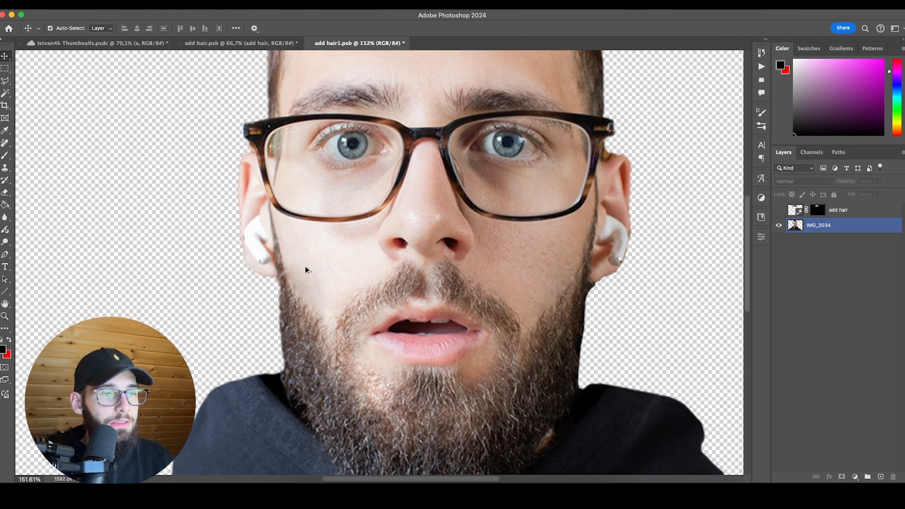
{"action": "scroll", "coordinate": [315, 270], "scroll_direction": "down", "scroll_amount": 3}
{"action": "scroll", "coordinate": [350, 267], "scroll_direction": "left", "scroll_amount": 2}
{"action": "scroll", "coordinate": [412, 200], "scroll_direction": "up", "scroll_amount": 3}
{"action": "scroll", "coordinate": [372, 294], "scroll_direction": "down", "scroll_amount": 2}
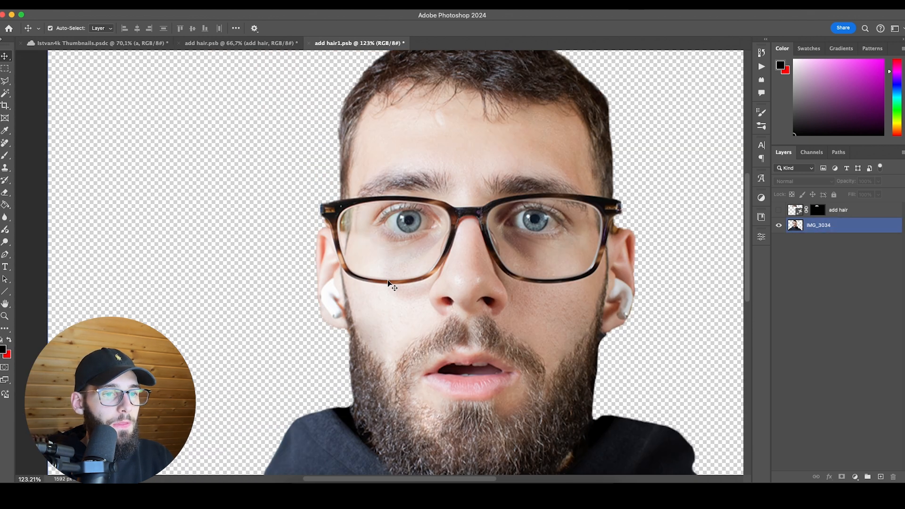
{"action": "scroll", "coordinate": [535, 299], "scroll_direction": "right", "scroll_amount": 2}
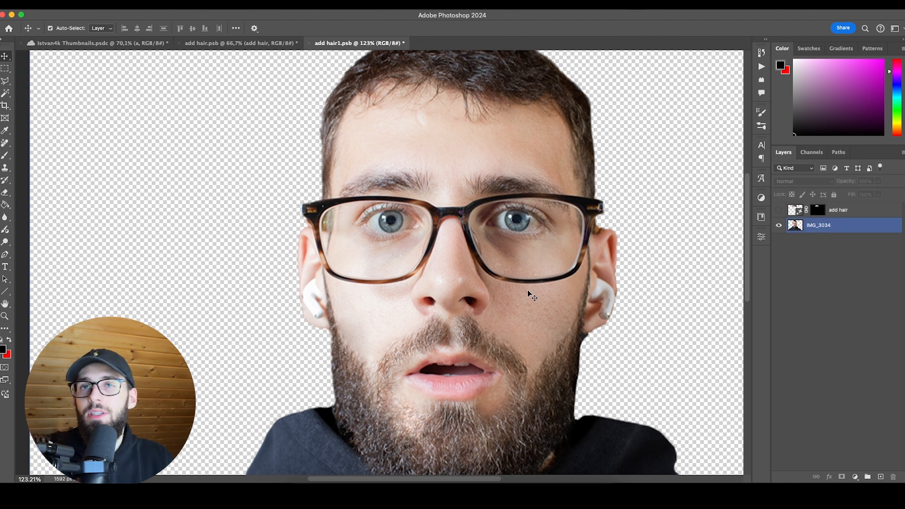
Switch to the browser, open the largest MrBeast before/after thumbnail image in its own tab for reference, and return to Photoshop.
{"action": "left_click", "coordinate": [354, 476]}
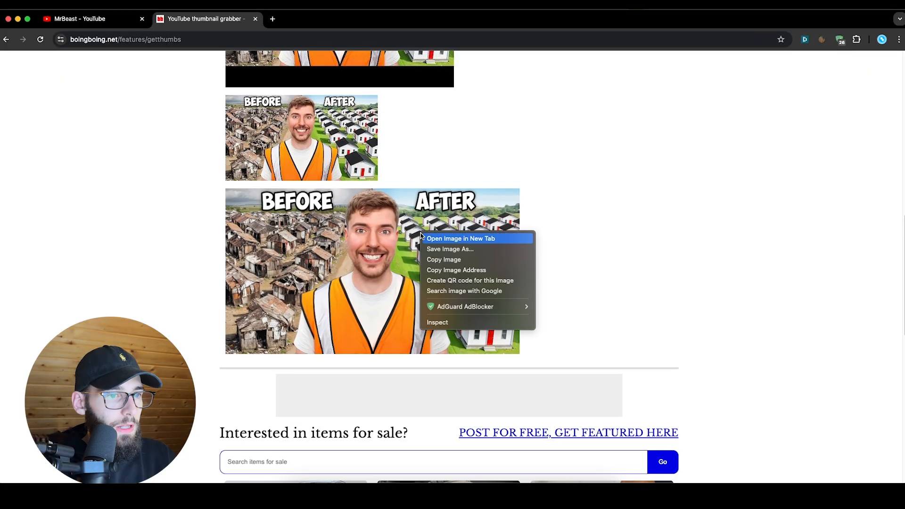
{"action": "left_click", "coordinate": [438, 241]}
{"action": "key", "text": "ctrl+Tab"}
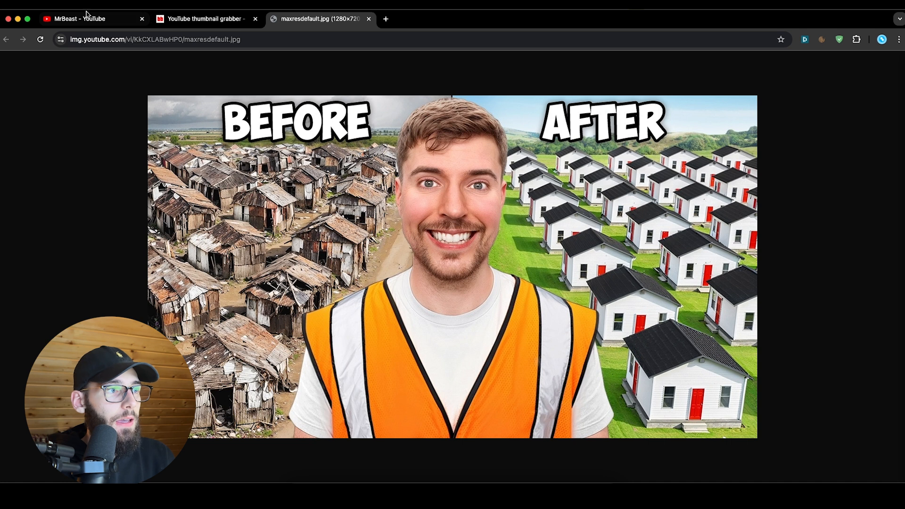
{"action": "left_click", "coordinate": [8, 20]}
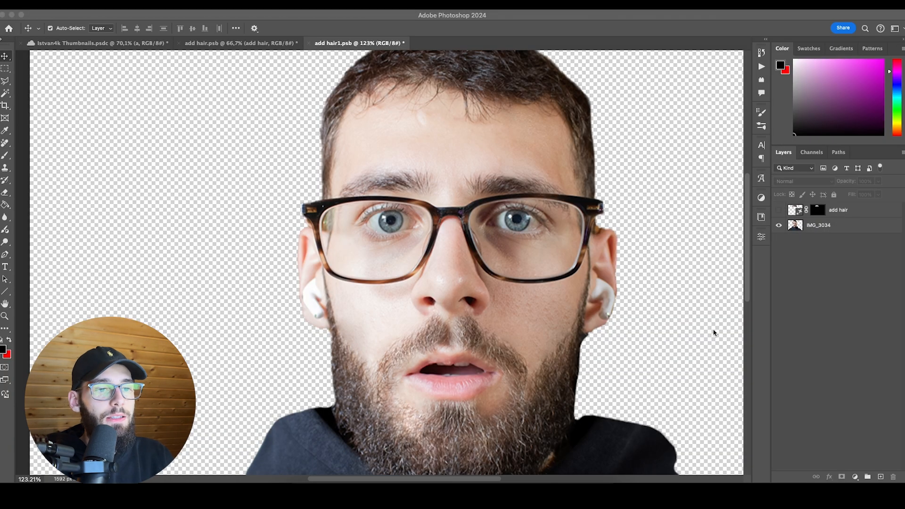
Examine the whole IMG_3034 portrait and its original hairline up close with the add hair layer hidden.
{"action": "scroll", "coordinate": [527, 318], "scroll_direction": "down", "scroll_amount": 5}
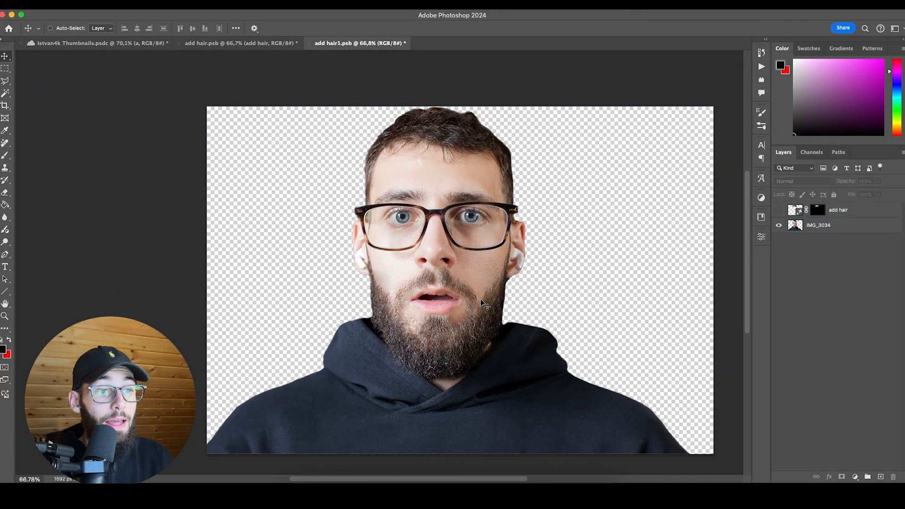
{"action": "scroll", "coordinate": [480, 299], "scroll_direction": "right", "scroll_amount": 1}
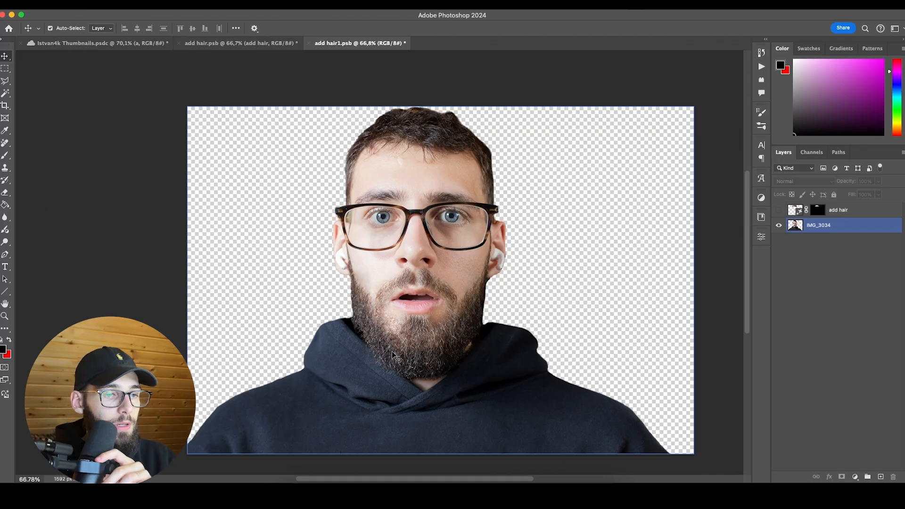
{"action": "left_click", "coordinate": [847, 324]}
{"action": "left_click", "coordinate": [818, 226]}
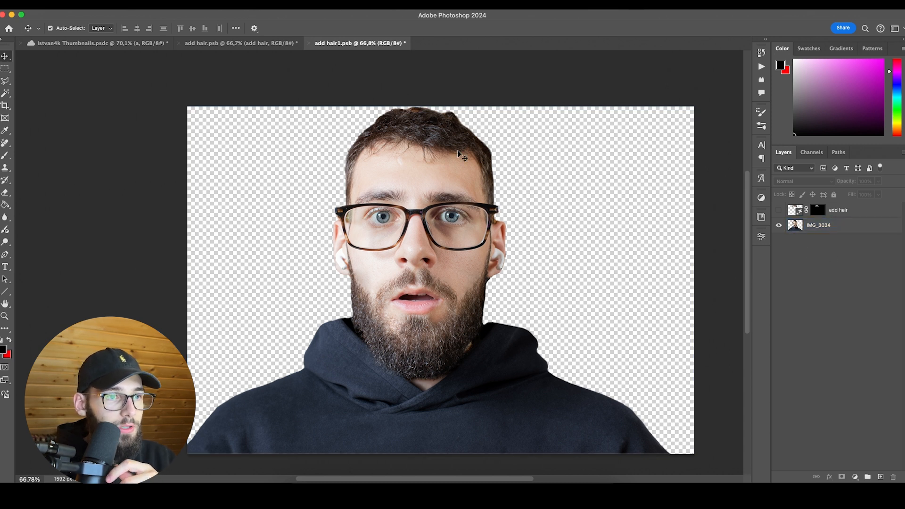
{"action": "scroll", "coordinate": [407, 136], "scroll_direction": "up", "scroll_amount": 2}
{"action": "scroll", "coordinate": [409, 152], "scroll_direction": "up", "scroll_amount": 5}
{"action": "scroll", "coordinate": [406, 156], "scroll_direction": "down", "scroll_amount": 7}
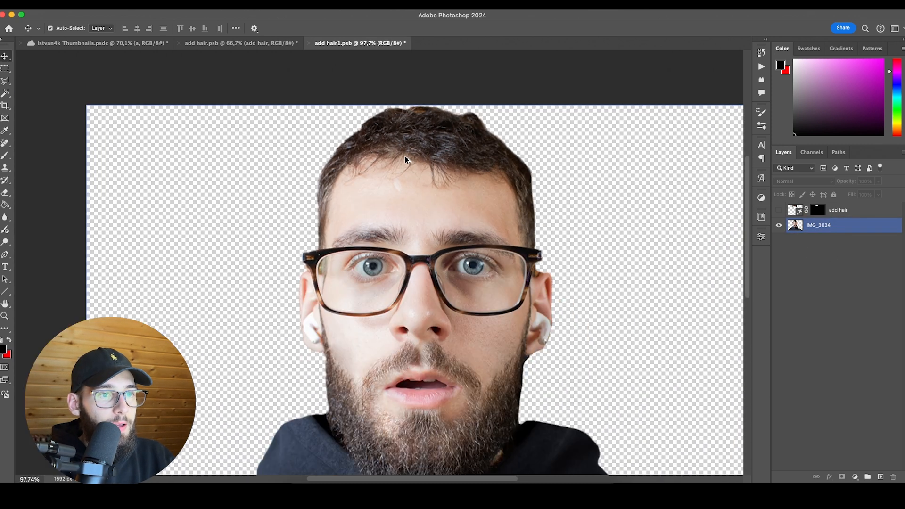
Compare the hairline with the add hair layer shown and hidden, leaving the layer visible and selected.
{"action": "left_click", "coordinate": [779, 211]}
{"action": "scroll", "coordinate": [409, 156], "scroll_direction": "up", "scroll_amount": 5}
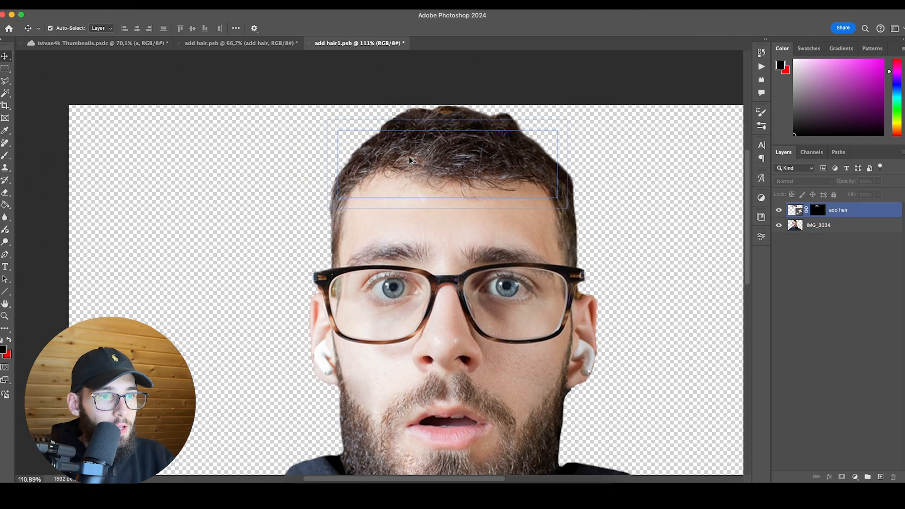
{"action": "left_click", "coordinate": [779, 212]}
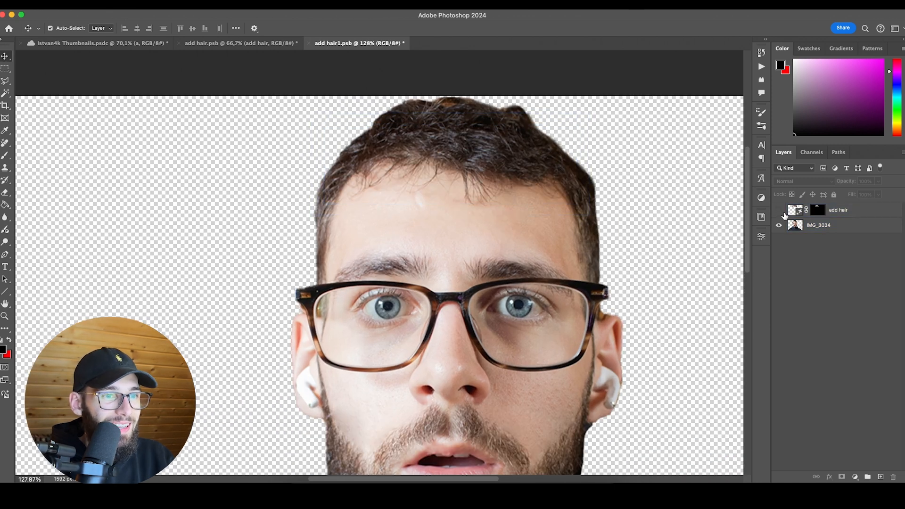
{"action": "left_click", "coordinate": [779, 211]}
{"action": "left_click", "coordinate": [779, 211]}
{"action": "left_click", "coordinate": [779, 210]}
{"action": "left_click", "coordinate": [840, 213]}
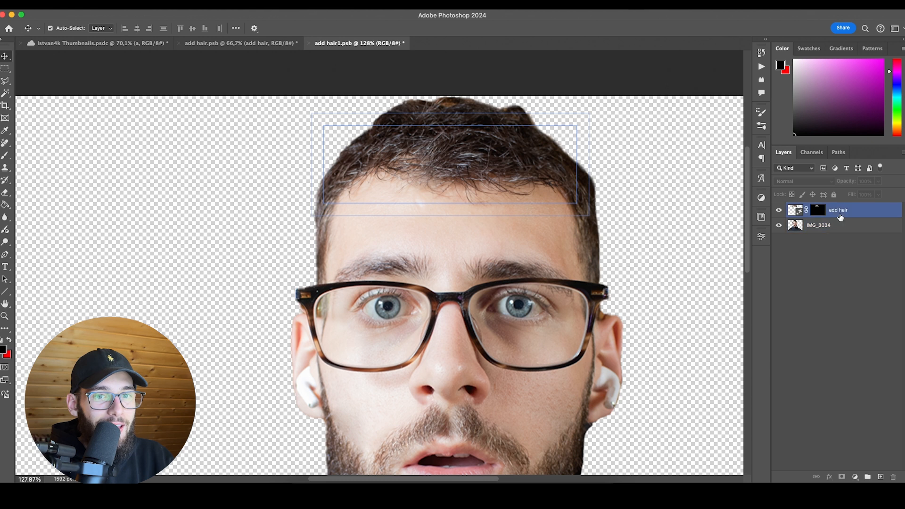
Compare the retouched portrait in add hair.psb with the original in add hair1.psb, examining the original face up close.
{"action": "left_click", "coordinate": [336, 85]}
{"action": "left_click", "coordinate": [212, 43]}
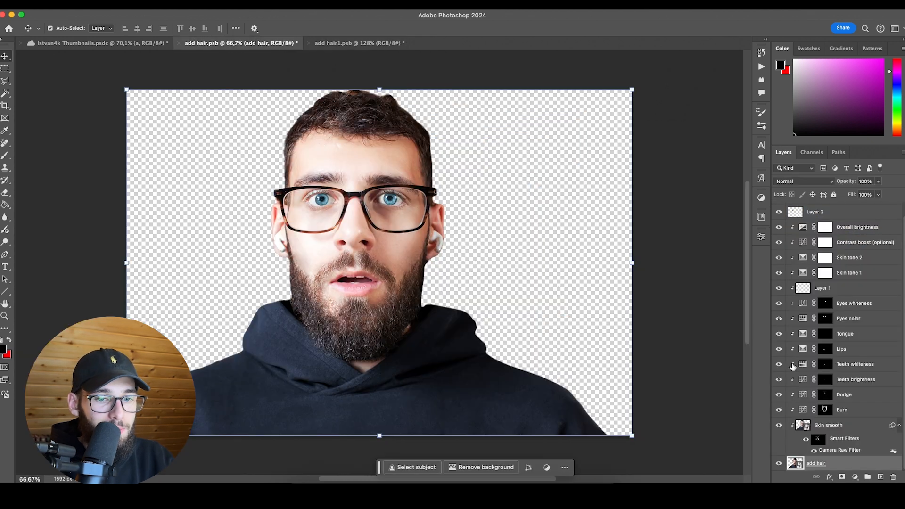
{"action": "left_click", "coordinate": [352, 43]}
{"action": "scroll", "coordinate": [384, 237], "scroll_direction": "up", "scroll_amount": 2}
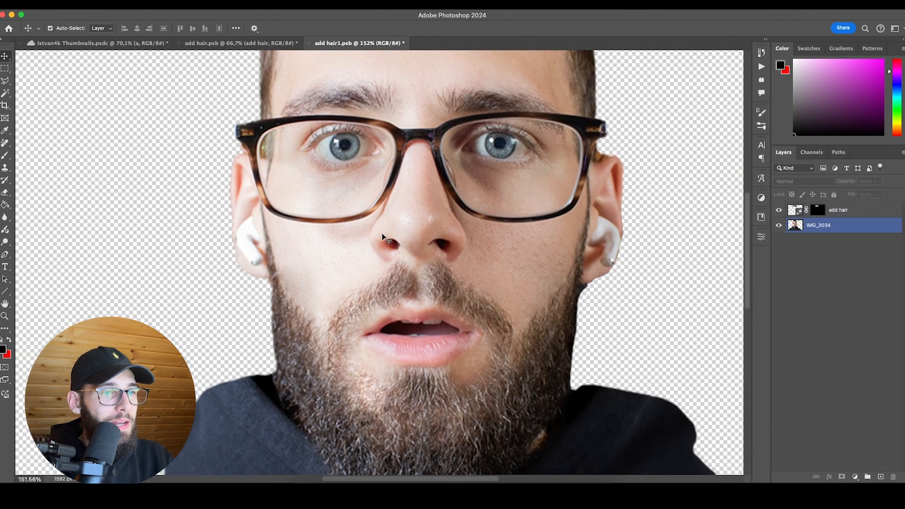
{"action": "scroll", "coordinate": [384, 236], "scroll_direction": "down", "scroll_amount": 3}
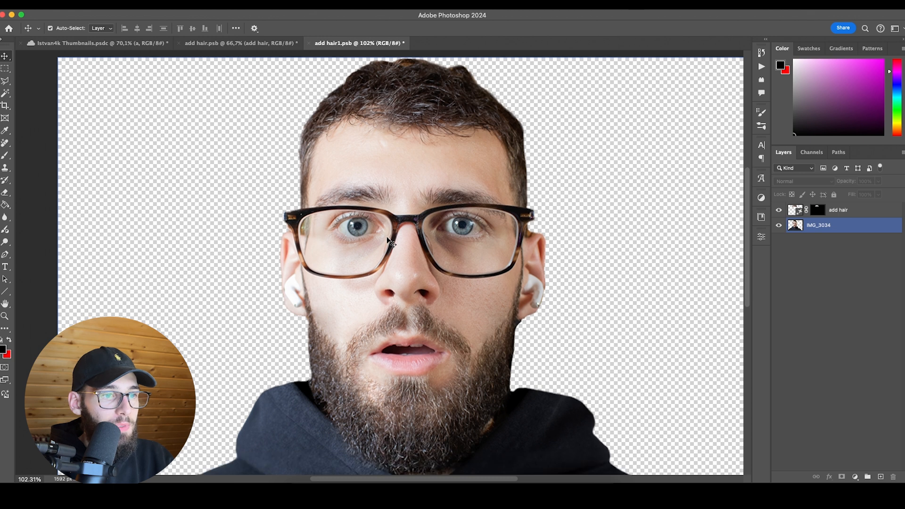
{"action": "scroll", "coordinate": [388, 240], "scroll_direction": "down", "scroll_amount": 2}
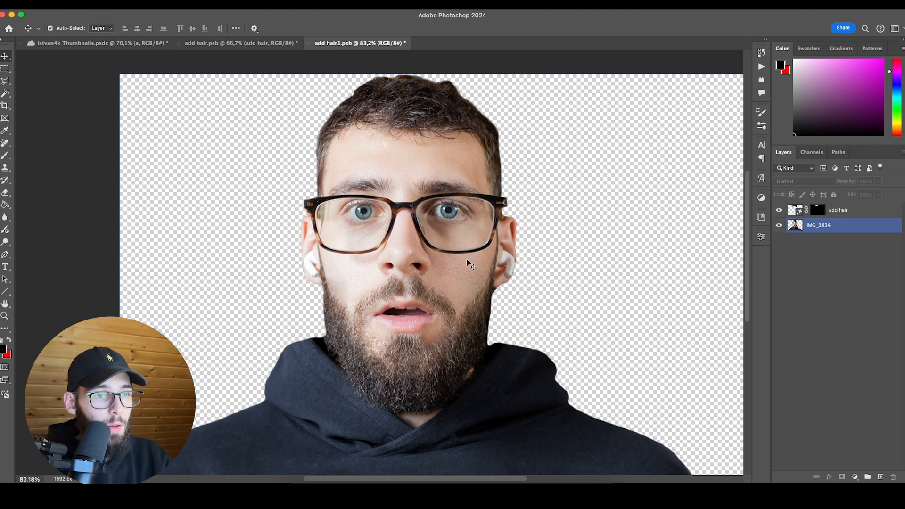
Close the nested add hair1.psb document and return to the retouching layers in add hair.psb.
{"action": "left_click", "coordinate": [238, 43]}
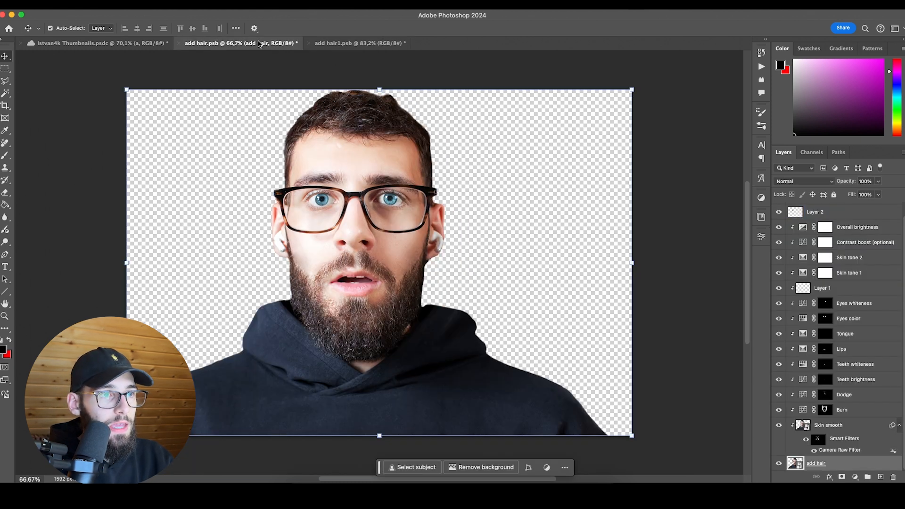
{"action": "left_click", "coordinate": [310, 43]}
{"action": "left_click", "coordinate": [453, 199]}
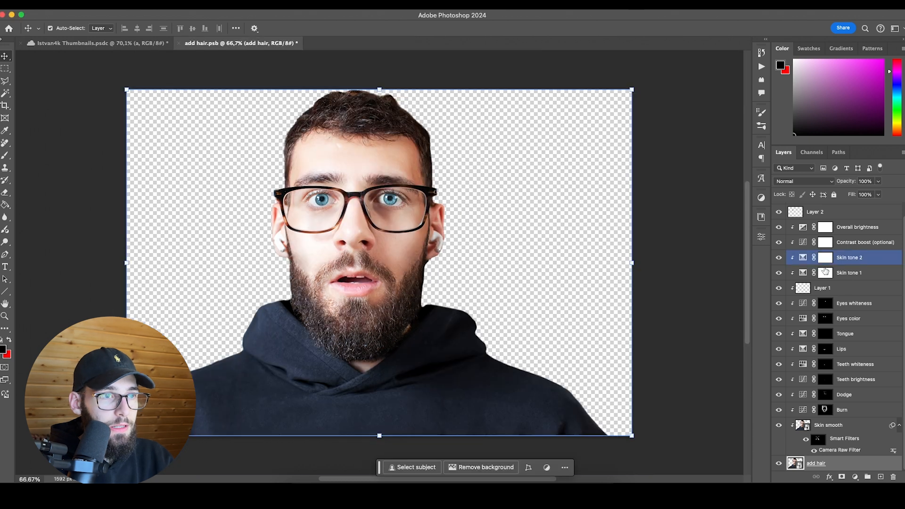
Browse the portrait's retouching layers from the skin tone and teeth adjustments down to Skin smooth and the base add hair layer.
{"action": "left_click", "coordinate": [863, 307]}
{"action": "left_click", "coordinate": [854, 428]}
{"action": "scroll", "coordinate": [857, 437], "scroll_direction": "up", "scroll_amount": 1}
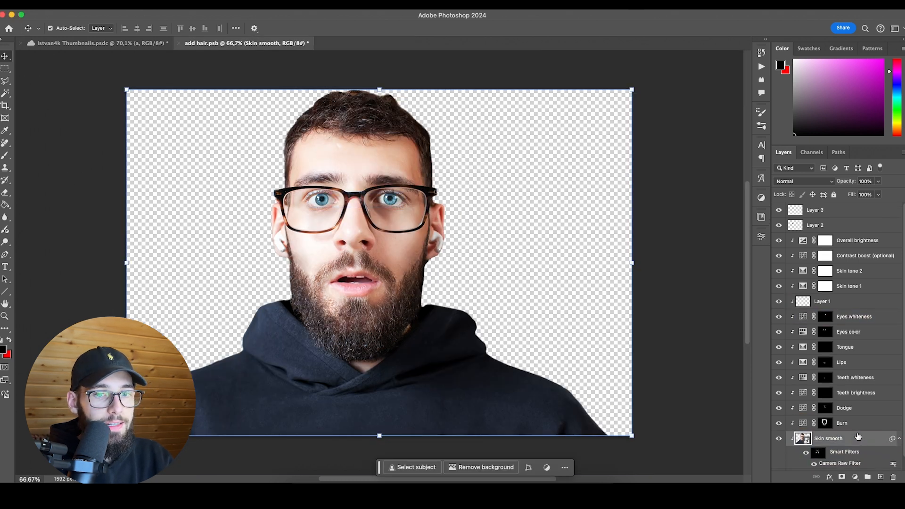
{"action": "scroll", "coordinate": [842, 364], "scroll_direction": "down", "scroll_amount": 1}
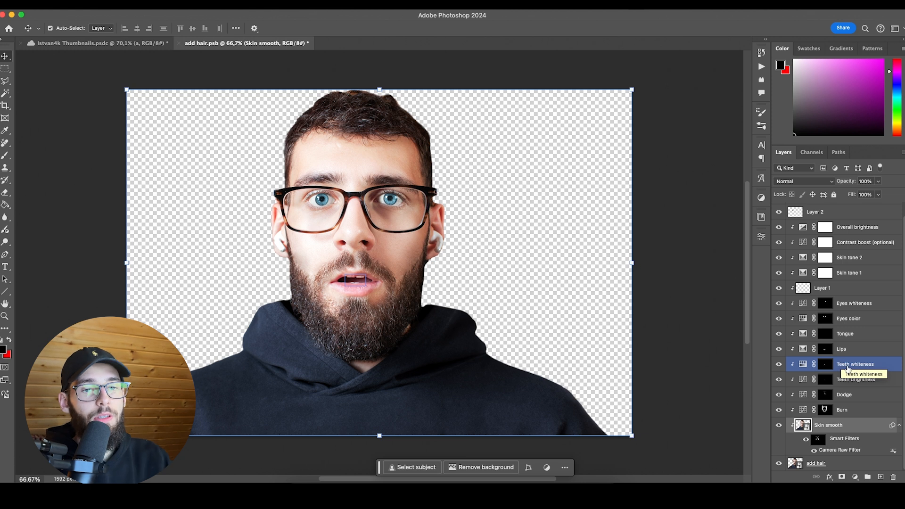
{"action": "scroll", "coordinate": [842, 366], "scroll_direction": "up", "scroll_amount": 2}
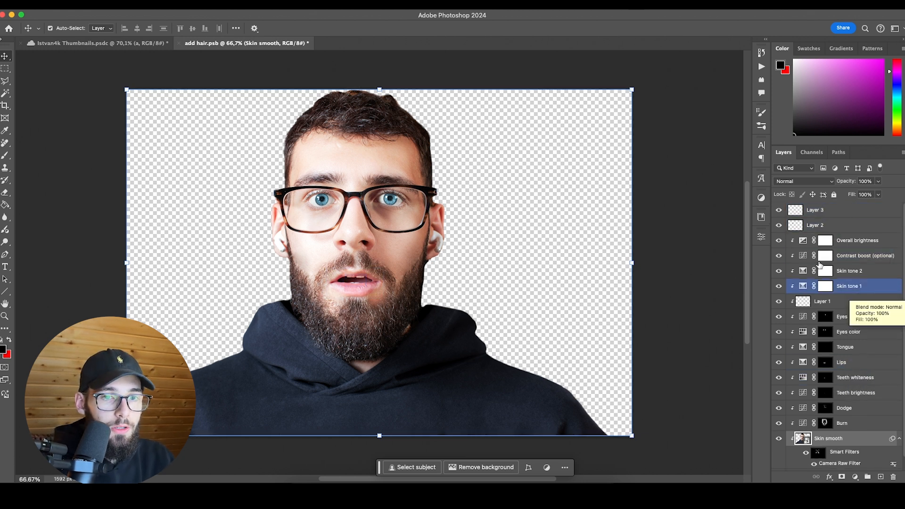
{"action": "scroll", "coordinate": [835, 453], "scroll_direction": "down", "scroll_amount": 1}
{"action": "left_click", "coordinate": [835, 464]}
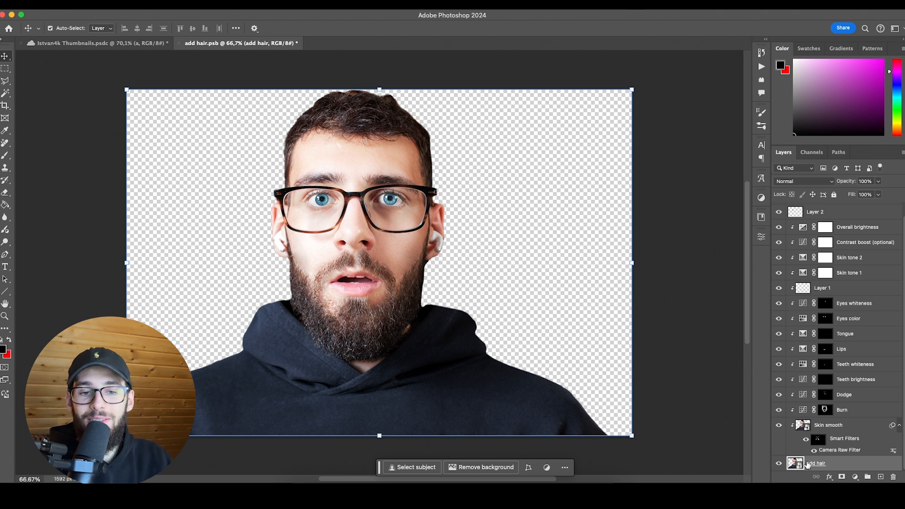
{"action": "left_click", "coordinate": [823, 429]}
{"action": "scroll", "coordinate": [828, 430], "scroll_direction": "up", "scroll_amount": 1}
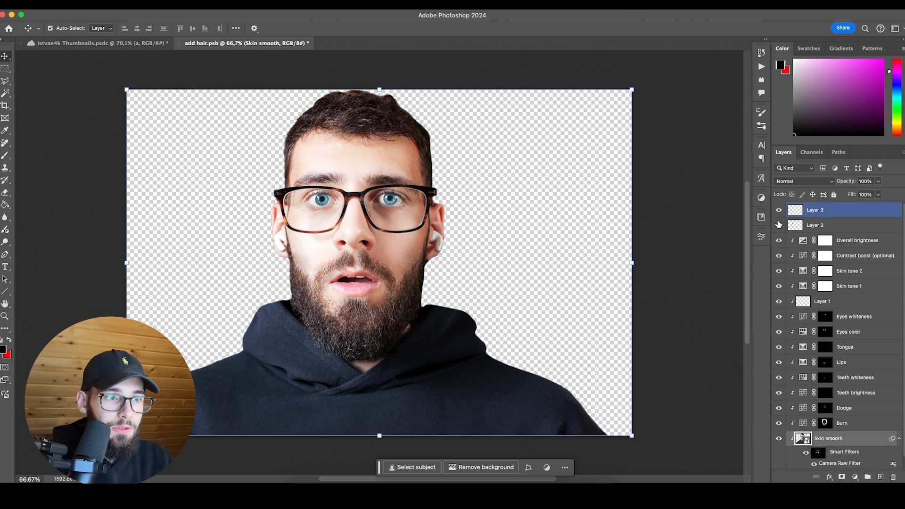
Hide Layer 3 and Layer 2 above the portrait's retouching adjustments.
{"action": "left_click", "coordinate": [823, 211]}
{"action": "left_click", "coordinate": [779, 210]}
{"action": "left_click", "coordinate": [779, 225]}
{"action": "left_click", "coordinate": [831, 226]}
{"action": "left_click", "coordinate": [830, 212]}
{"action": "left_click", "coordinate": [831, 223]}
Select the whole range of retouching layers from Overall brightness down to Skin smooth.
{"action": "left_click", "coordinate": [811, 301]}
{"action": "left_click", "coordinate": [854, 240]}
{"action": "left_click", "coordinate": [847, 440], "text": "shift"}
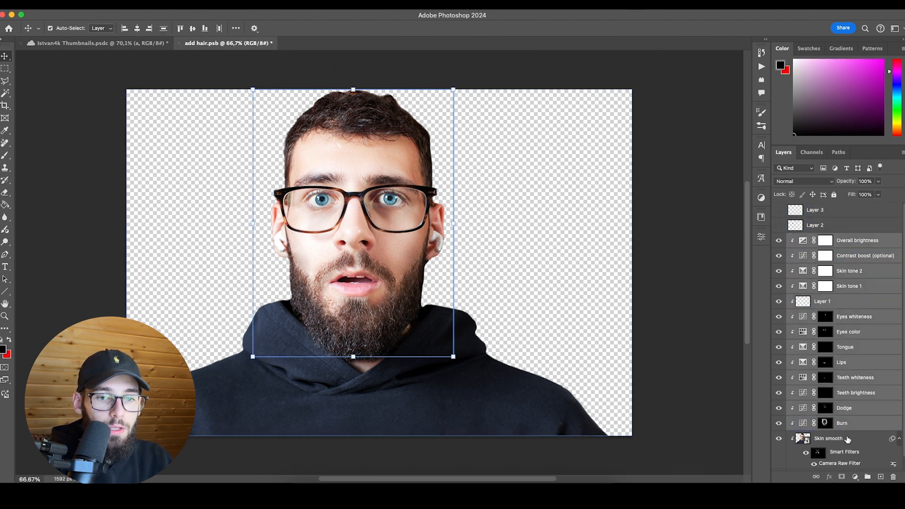
{"action": "scroll", "coordinate": [846, 231], "scroll_direction": "down", "scroll_amount": 1}
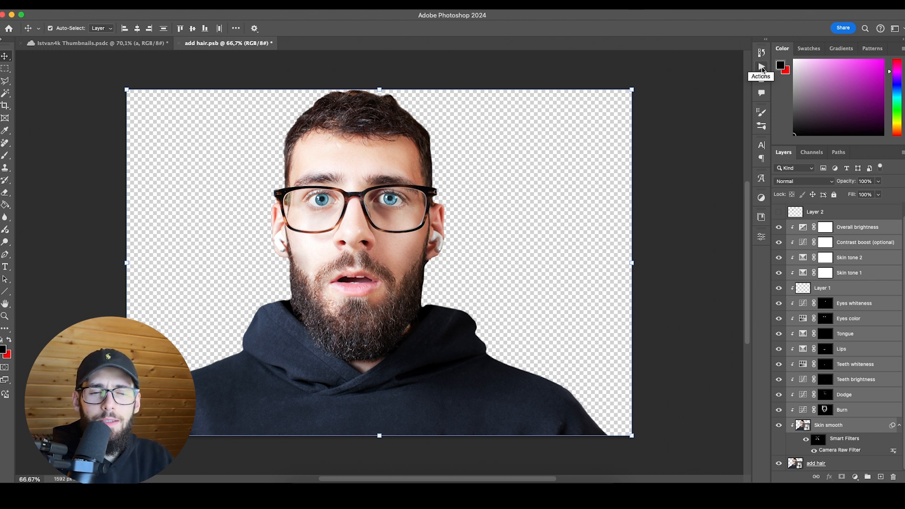
Display the recorded actions and choose the action inside the MrBeast Face Effect set.
{"action": "left_click", "coordinate": [762, 68]}
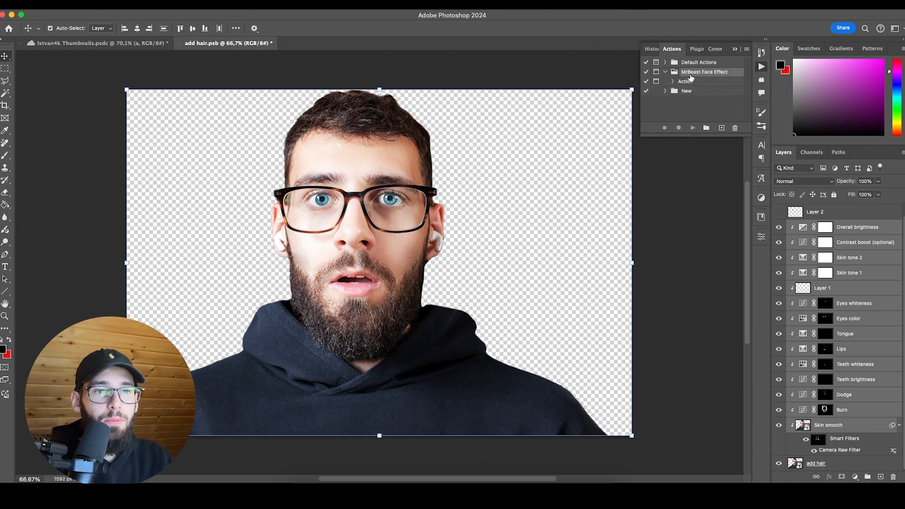
{"action": "left_click", "coordinate": [689, 83]}
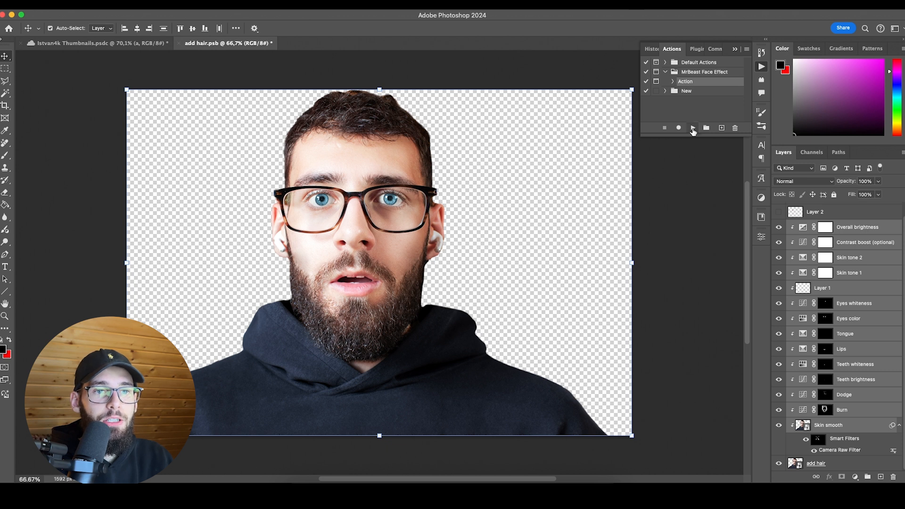
{"action": "left_click", "coordinate": [829, 467]}
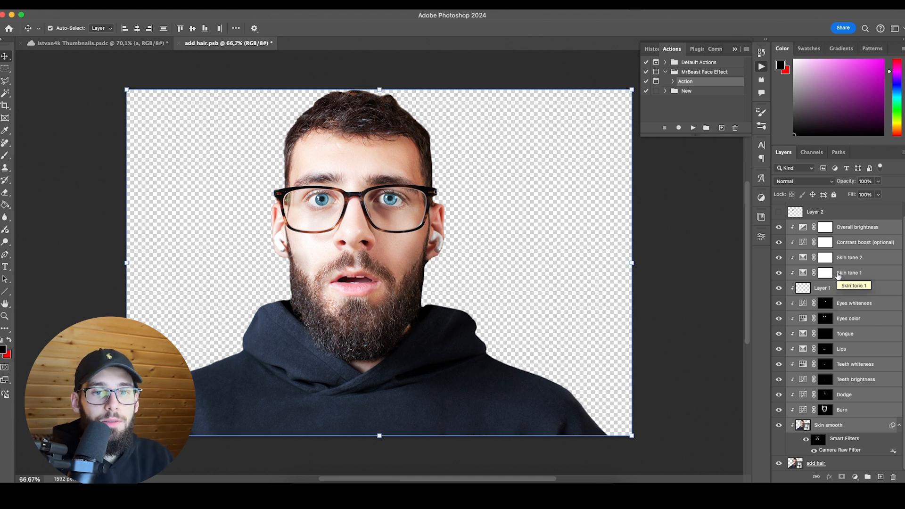
Select the Skin smooth layer's filter mask and compare the skin up close with the mask disabled and enabled.
{"action": "left_click", "coordinate": [844, 423]}
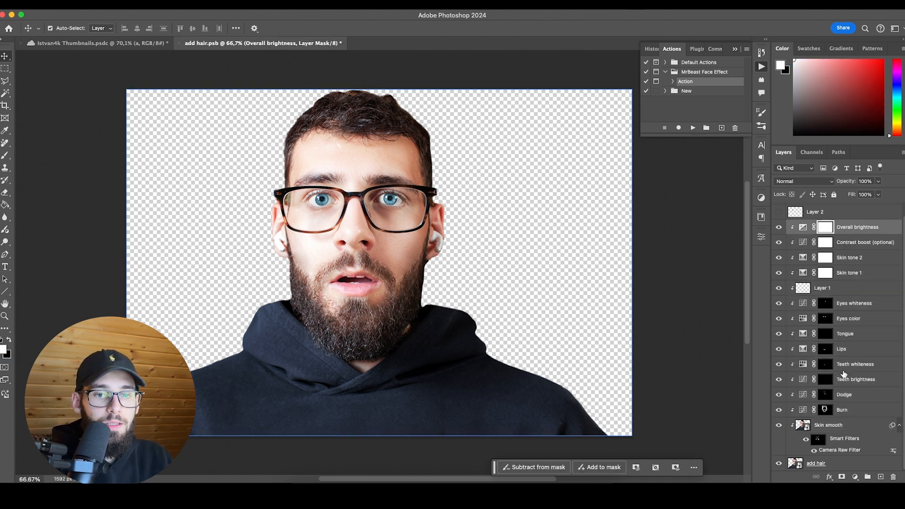
{"action": "left_click", "coordinate": [819, 439]}
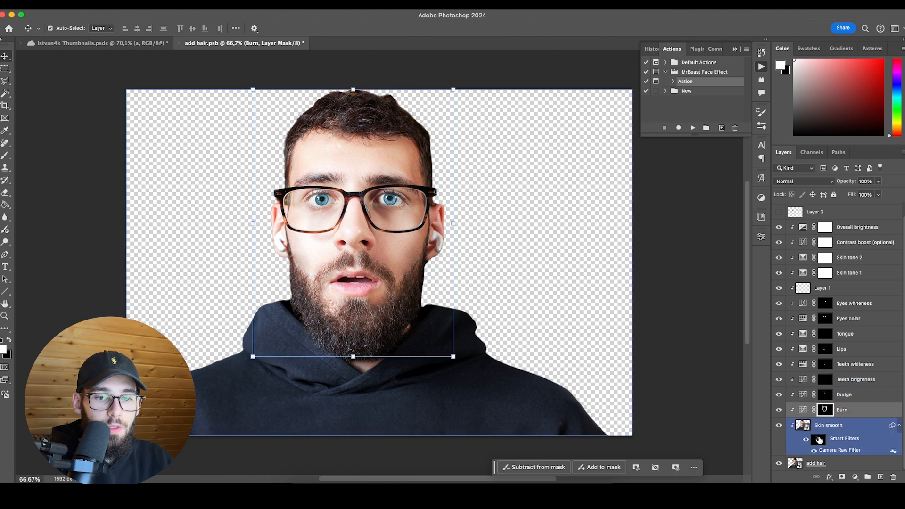
{"action": "scroll", "coordinate": [342, 179], "scroll_direction": "up", "scroll_amount": 10}
{"action": "scroll", "coordinate": [386, 225], "scroll_direction": "down", "scroll_amount": 6}
{"action": "scroll", "coordinate": [423, 259], "scroll_direction": "down", "scroll_amount": 3}
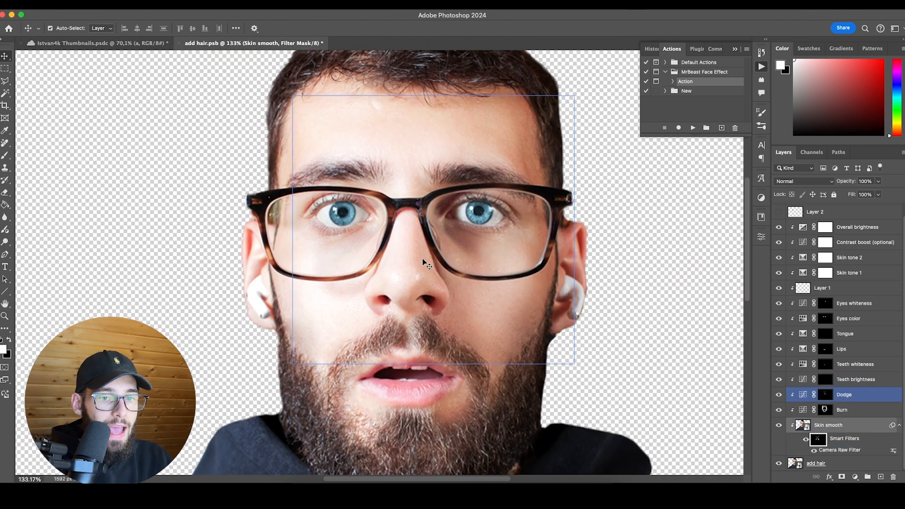
{"action": "left_click", "coordinate": [818, 439], "text": "shift"}
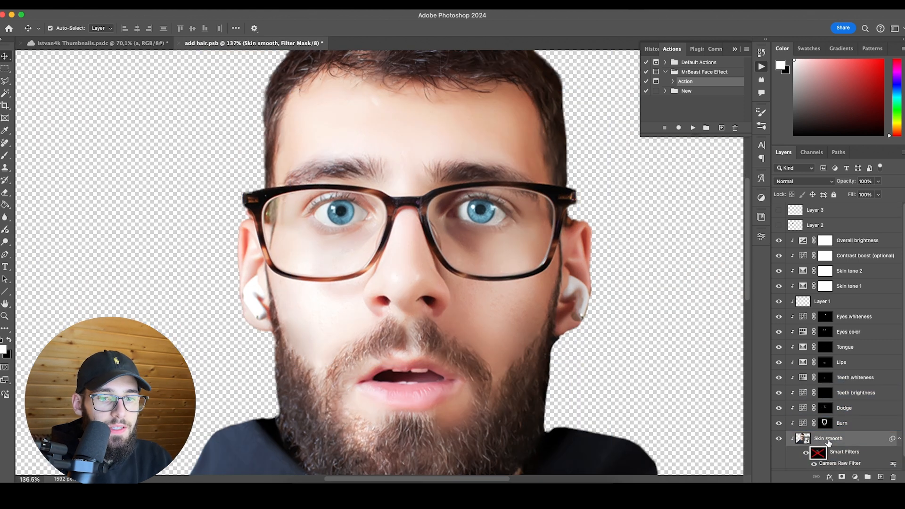
{"action": "scroll", "coordinate": [828, 443], "scroll_direction": "down", "scroll_amount": 1}
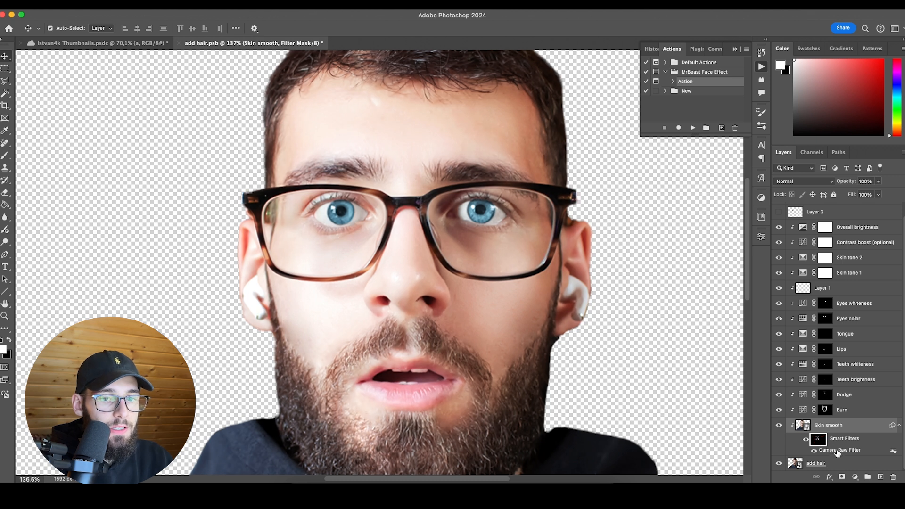
Set the Texture effect of the Skin smooth layer's Camera Raw Filter to -100 and apply it.
{"action": "double_click", "coordinate": [838, 451]}
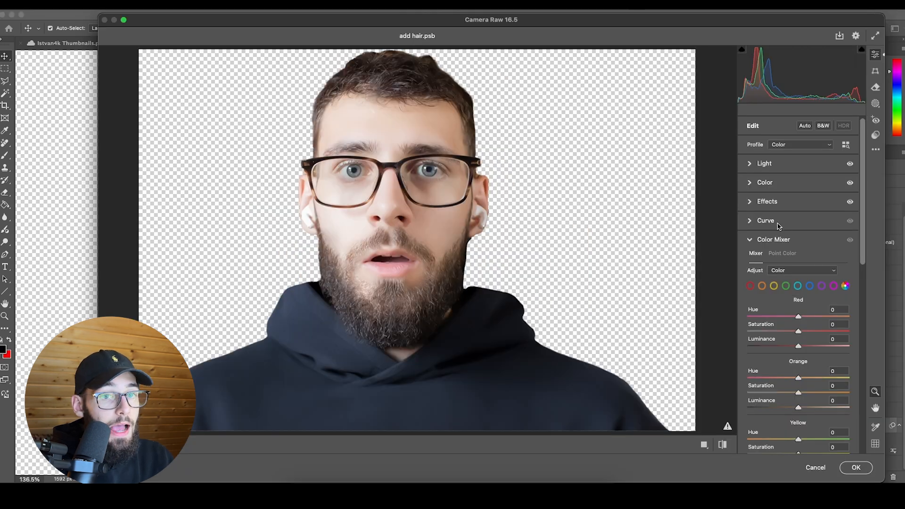
{"action": "left_click", "coordinate": [758, 240]}
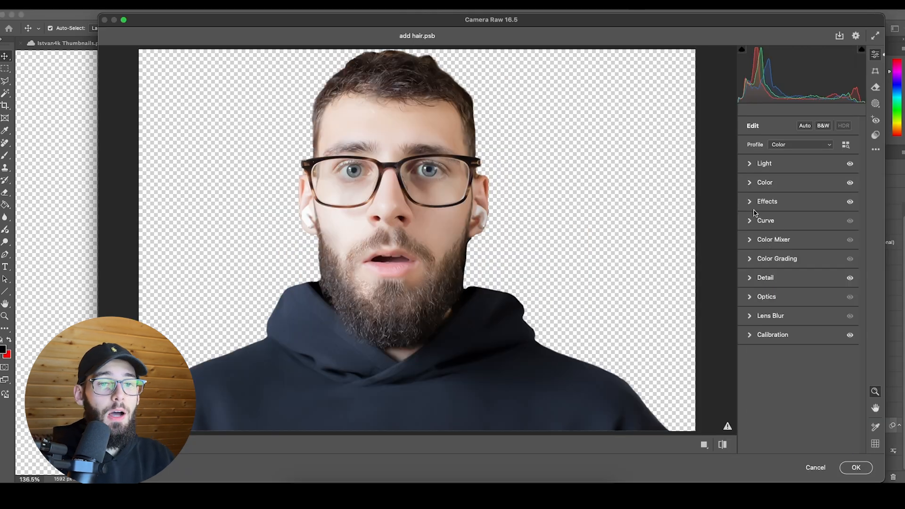
{"action": "left_click", "coordinate": [755, 208]}
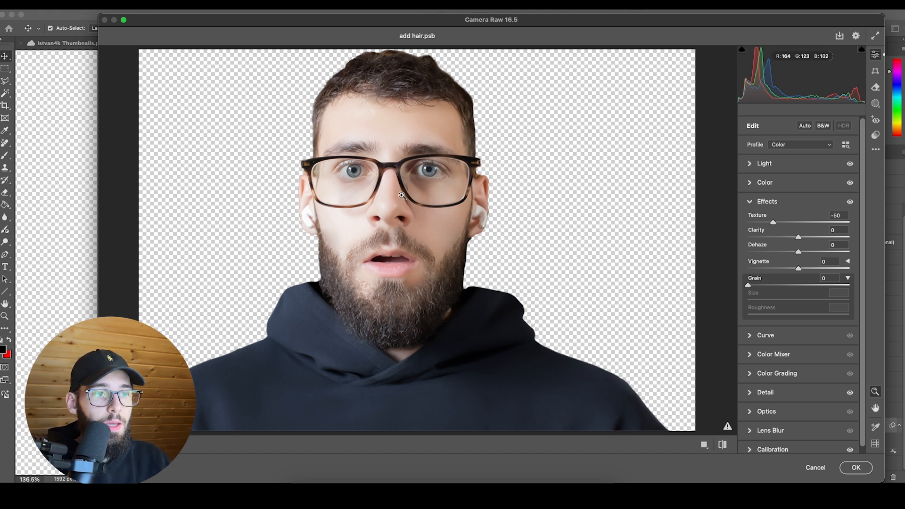
{"action": "left_click_drag", "start_coordinate": [381, 204], "coordinate": [405, 202]}
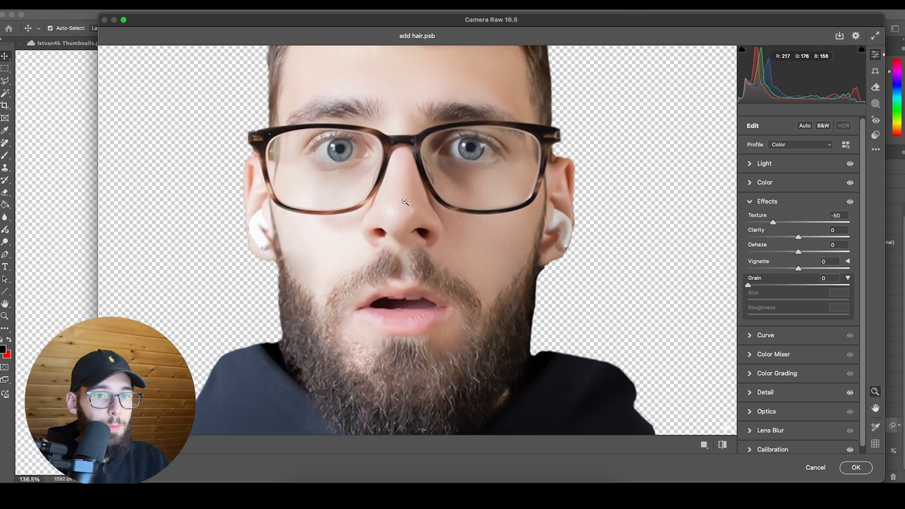
{"action": "left_click_drag", "start_coordinate": [775, 224], "coordinate": [740, 223]}
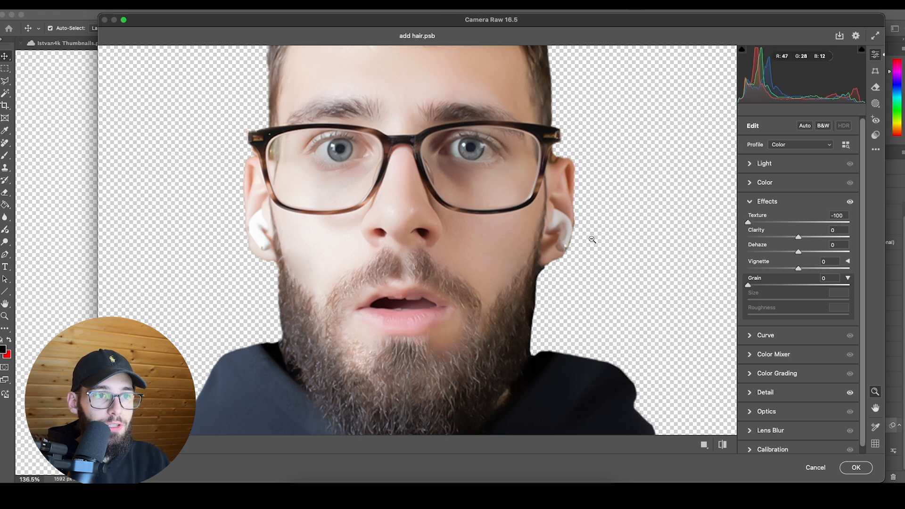
{"action": "left_click", "coordinate": [856, 468]}
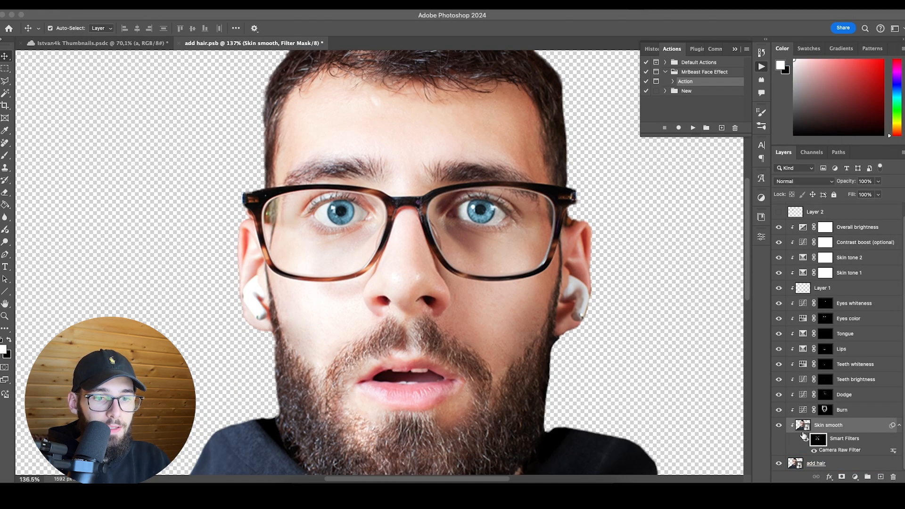
Try brushing white over the skin beneath the eyes and on the cheeks on the Skin smooth filter mask.
{"action": "scroll", "coordinate": [409, 263], "scroll_direction": "up", "scroll_amount": 2}
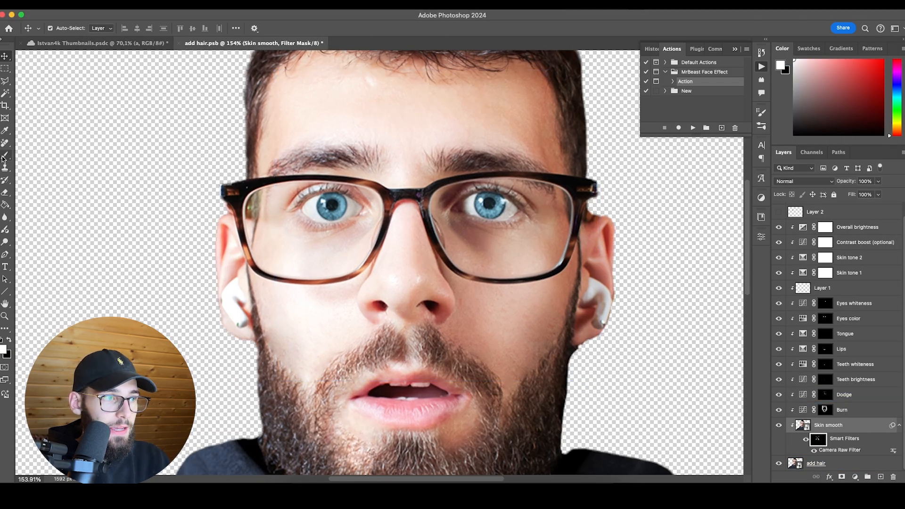
{"action": "scroll", "coordinate": [305, 279], "scroll_direction": "up", "scroll_amount": 2}
{"action": "key", "text": "b"}
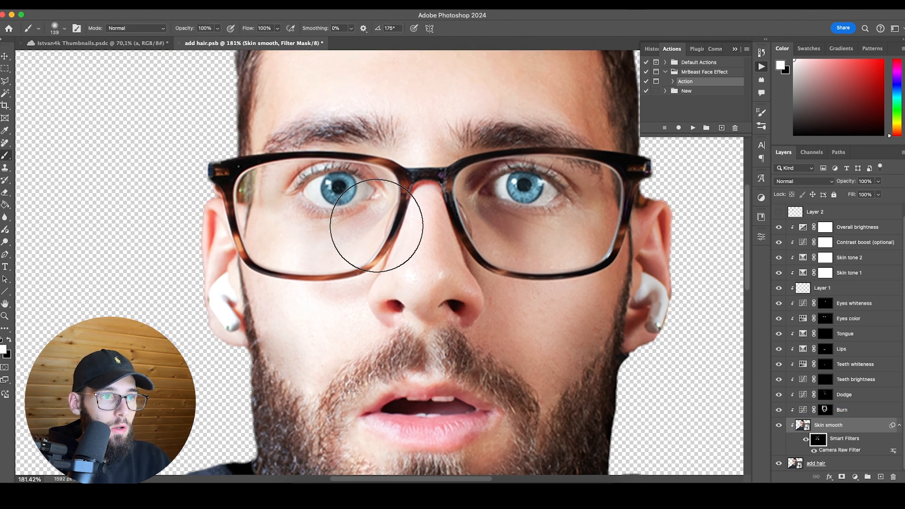
{"action": "mouse_move", "coordinate": [501, 218]}
{"action": "left_mouse_down"}
{"action": "mouse_move", "coordinate": [383, 292]}
{"action": "mouse_move", "coordinate": [286, 245]}
{"action": "mouse_move", "coordinate": [308, 261]}
{"action": "mouse_move", "coordinate": [342, 220]}
{"action": "mouse_move", "coordinate": [227, 187]}
{"action": "mouse_move", "coordinate": [290, 316]}
{"action": "left_mouse_up"}
{"action": "scroll", "coordinate": [281, 257], "scroll_direction": "up", "scroll_amount": 5}
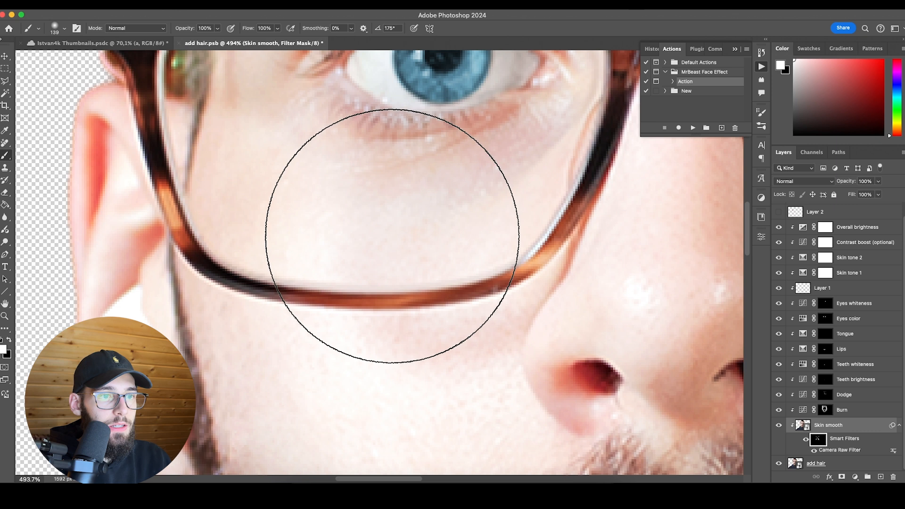
{"action": "scroll", "coordinate": [465, 219], "scroll_direction": "down", "scroll_amount": 2}
{"action": "scroll", "coordinate": [471, 227], "scroll_direction": "up", "scroll_amount": 2}
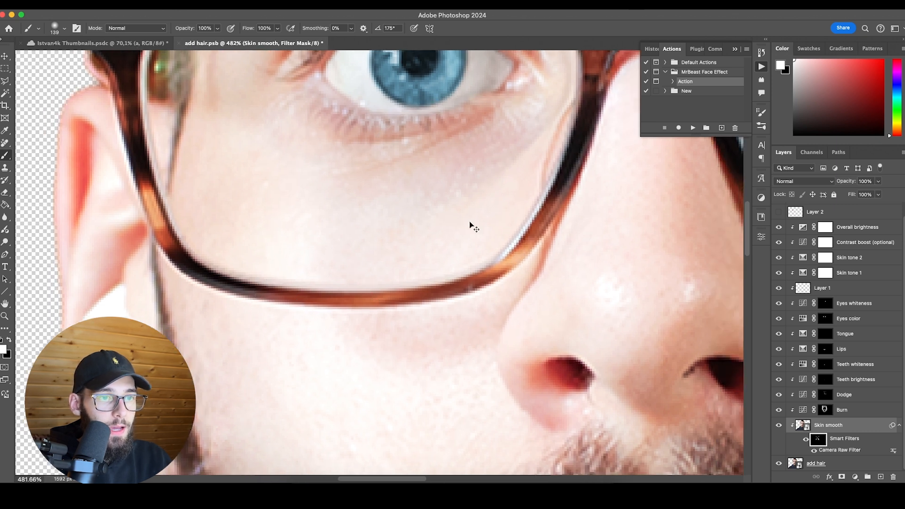
{"action": "scroll", "coordinate": [490, 214], "scroll_direction": "down", "scroll_amount": 5}
{"action": "scroll", "coordinate": [485, 222], "scroll_direction": "up", "scroll_amount": 4}
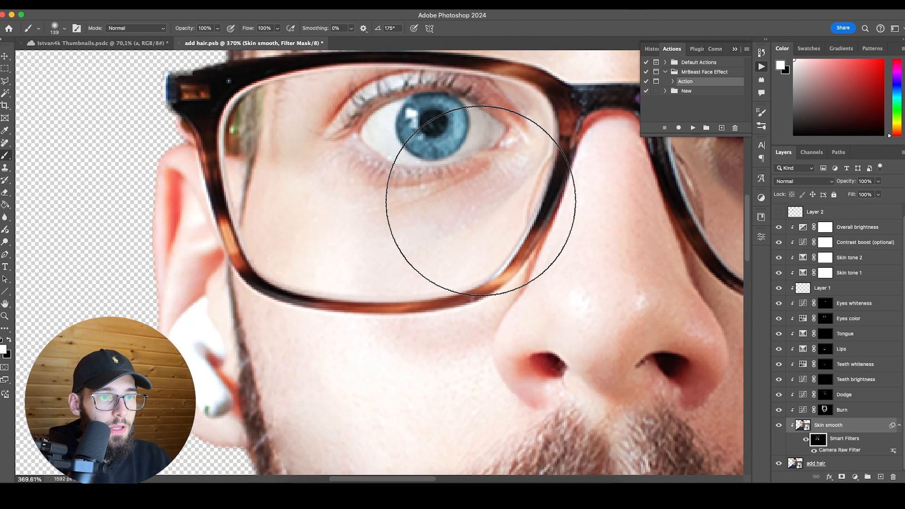
{"action": "mouse_move", "coordinate": [364, 260]}
{"action": "left_mouse_down"}
{"action": "mouse_move", "coordinate": [373, 125]}
{"action": "mouse_move", "coordinate": [482, 365]}
{"action": "mouse_move", "coordinate": [443, 113]}
{"action": "mouse_move", "coordinate": [394, 341]}
{"action": "left_mouse_up"}
{"action": "scroll", "coordinate": [393, 335], "scroll_direction": "down", "scroll_amount": 5}
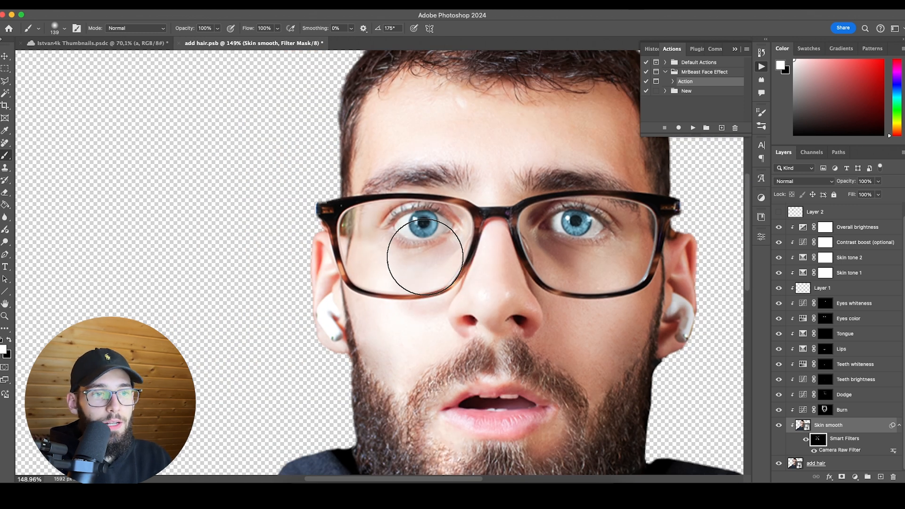
Lower the brush flow to 4%, paint a trial stroke beneath the eyes on the filter mask, and undo the painting.
{"action": "scroll", "coordinate": [431, 258], "scroll_direction": "down", "scroll_amount": 2}
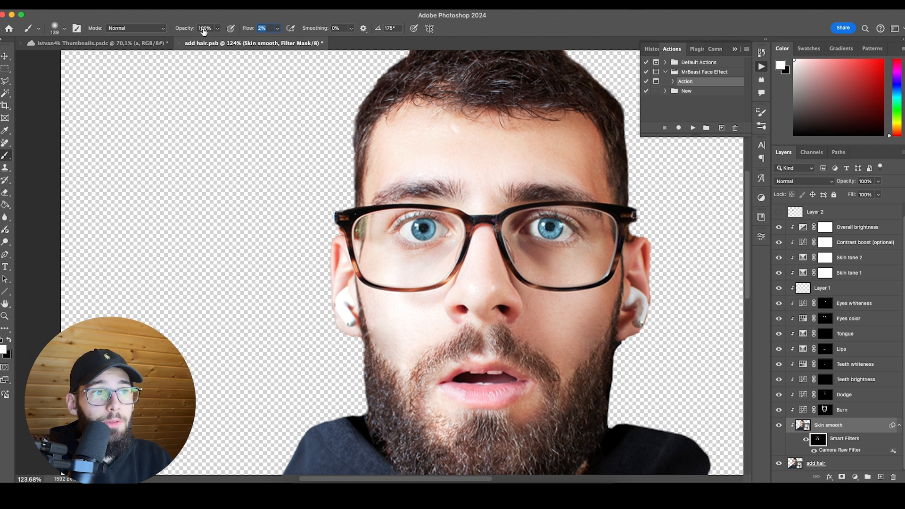
{"action": "mouse_move", "coordinate": [424, 273]}
{"action": "left_mouse_down"}
{"action": "mouse_move", "coordinate": [399, 294]}
{"action": "mouse_move", "coordinate": [417, 269]}
{"action": "mouse_move", "coordinate": [494, 255]}
{"action": "left_mouse_up"}
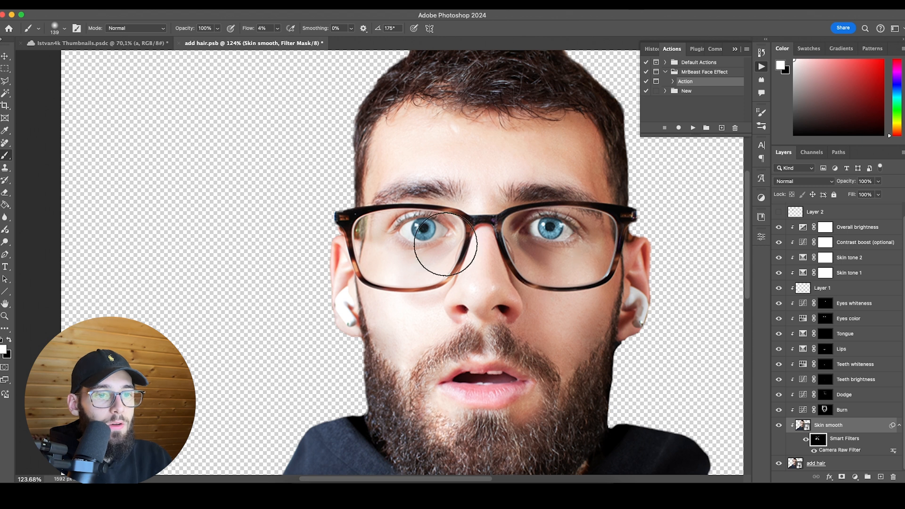
{"action": "key", "text": "super+z"}
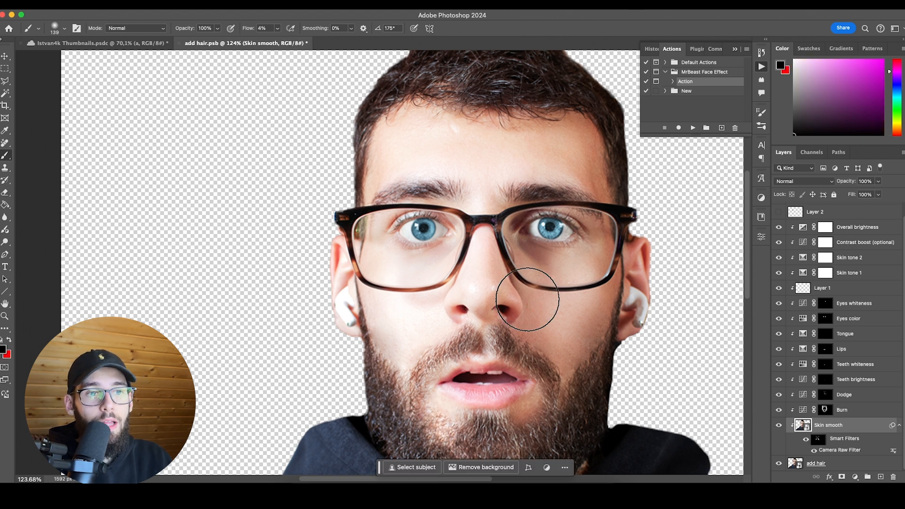
Examine the smoothed skin up close, select the Burn layer's mask and compare the face with Burn hidden and shown.
{"action": "scroll", "coordinate": [527, 299], "scroll_direction": "up", "scroll_amount": 5}
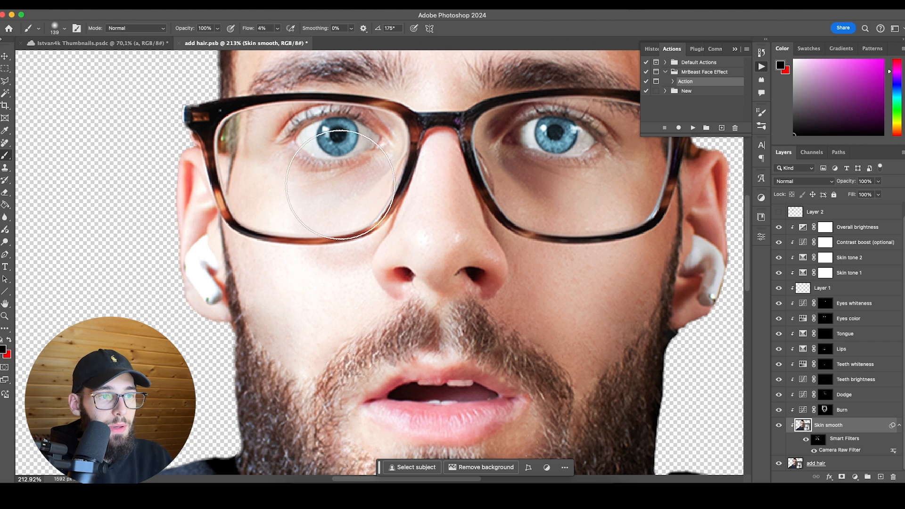
{"action": "scroll", "coordinate": [604, 259], "scroll_direction": "down", "scroll_amount": 5}
{"action": "scroll", "coordinate": [578, 266], "scroll_direction": "up", "scroll_amount": 3}
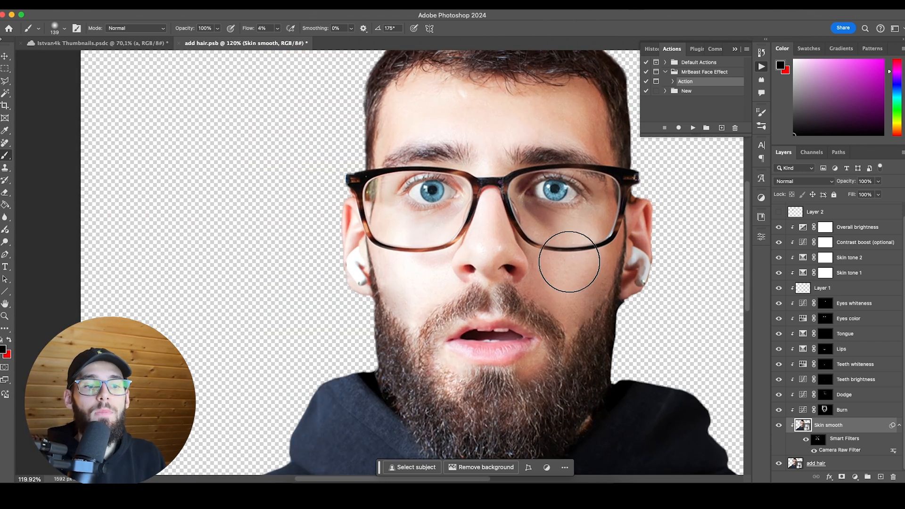
{"action": "scroll", "coordinate": [532, 291], "scroll_direction": "right", "scroll_amount": 3}
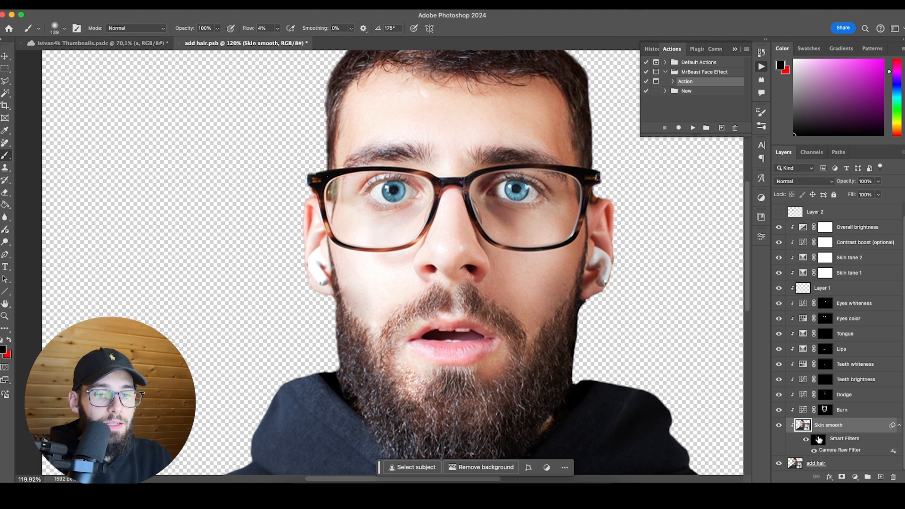
{"action": "key", "text": "v"}
{"action": "left_click", "coordinate": [826, 410]}
{"action": "left_click", "coordinate": [779, 411]}
{"action": "left_click", "coordinate": [779, 412]}
Delete the Burn layer's mask to preview the adjustment across the whole portrait, and undo the deletion.
{"action": "scroll", "coordinate": [557, 318], "scroll_direction": "right", "scroll_amount": 3}
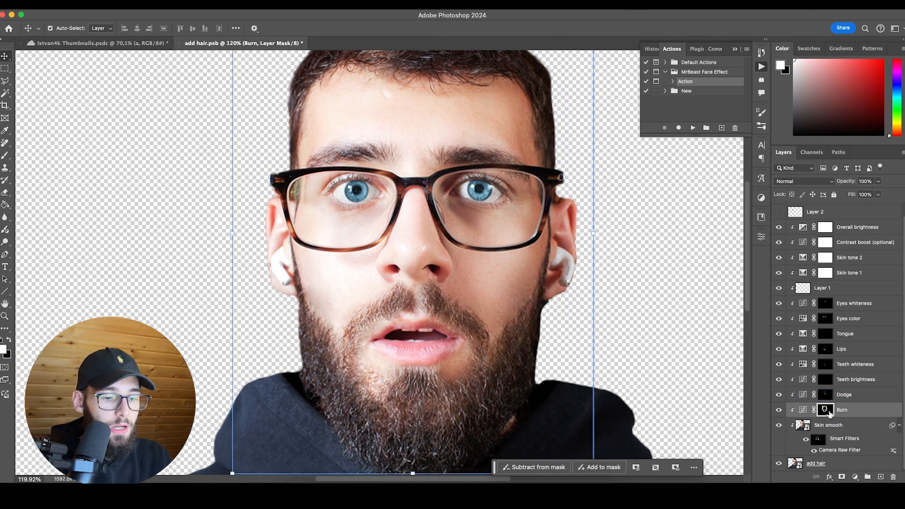
{"action": "key", "text": "BackSpace"}
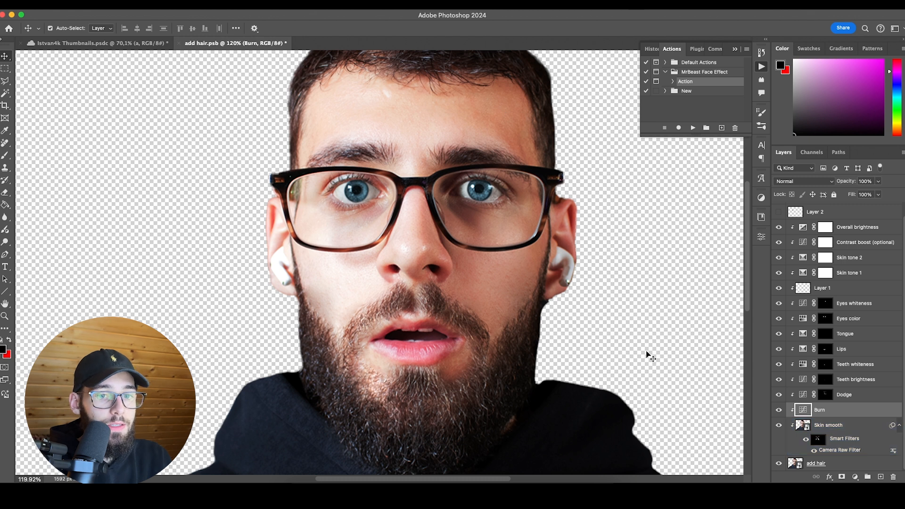
{"action": "key", "text": "super+z"}
Try a darker curve in the Burn layer's Curves adjustment, undo the change and close its properties.
{"action": "double_click", "coordinate": [804, 409]}
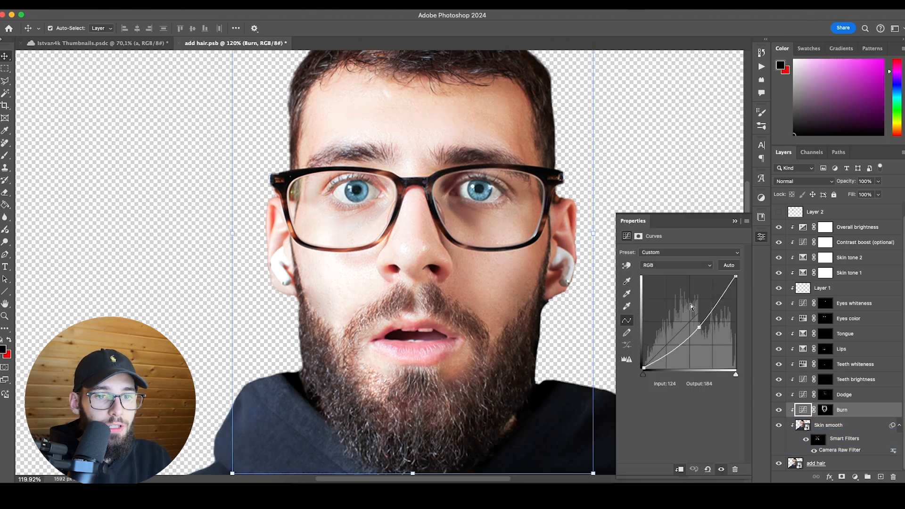
{"action": "mouse_move", "coordinate": [698, 325]}
{"action": "left_mouse_down"}
{"action": "mouse_move", "coordinate": [693, 311]}
{"action": "mouse_move", "coordinate": [726, 349]}
{"action": "mouse_move", "coordinate": [706, 333]}
{"action": "left_mouse_up"}
{"action": "scroll", "coordinate": [478, 231], "scroll_direction": "down", "scroll_amount": 3}
{"action": "key", "text": "super+z"}
{"action": "key", "text": "super+z"}
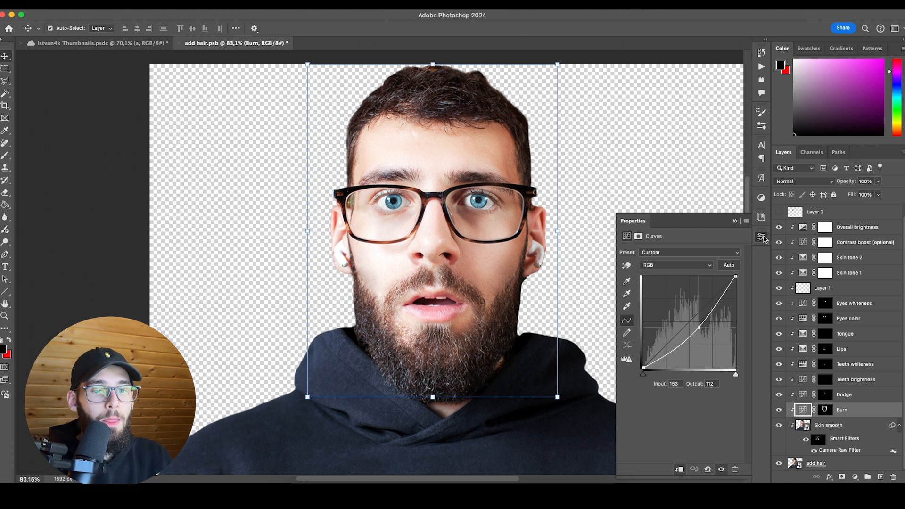
{"action": "left_click", "coordinate": [763, 237]}
Reselect the Burn layer's mask and compare the facial shadows by repeatedly hiding and showing the layer.
{"action": "left_click", "coordinate": [825, 410]}
{"action": "scroll", "coordinate": [442, 266], "scroll_direction": "up", "scroll_amount": 3}
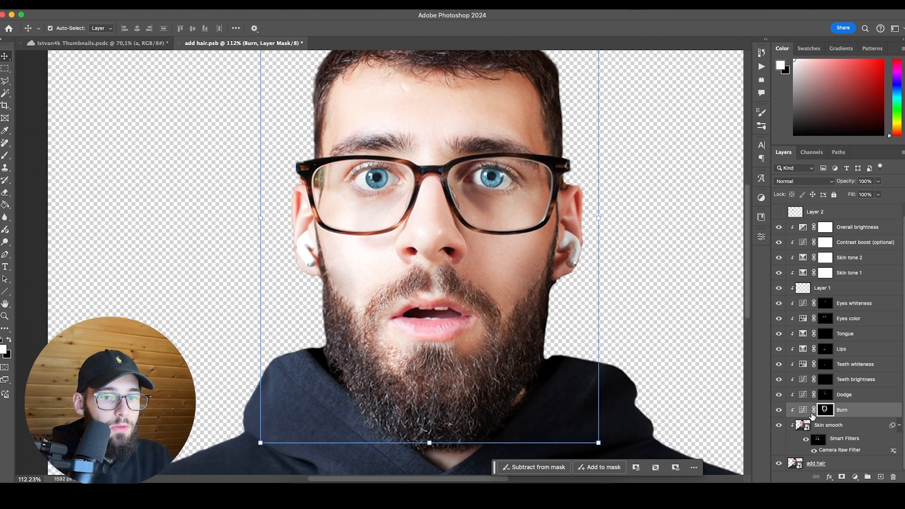
{"action": "left_click", "coordinate": [780, 412]}
{"action": "left_click", "coordinate": [781, 412]}
{"action": "left_click", "coordinate": [780, 412]}
{"action": "left_click", "coordinate": [781, 412]}
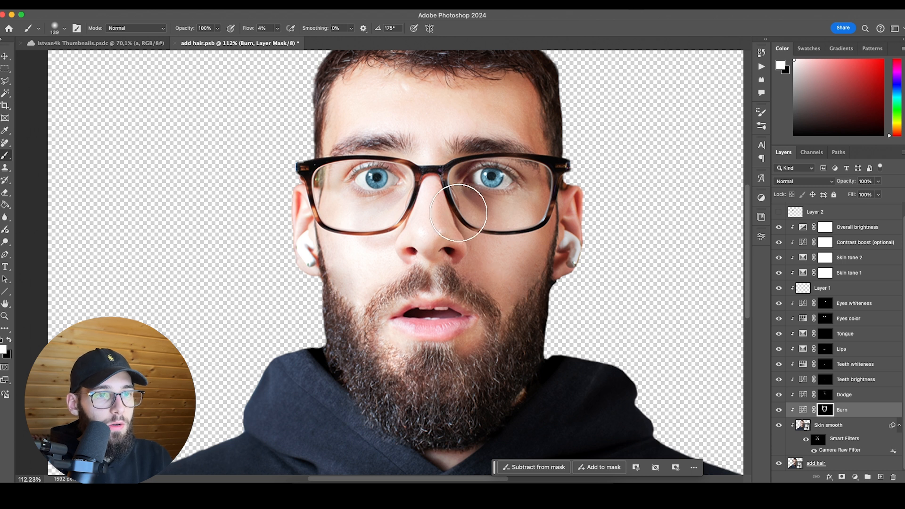
{"action": "scroll", "coordinate": [491, 167], "scroll_direction": "up", "scroll_amount": 1}
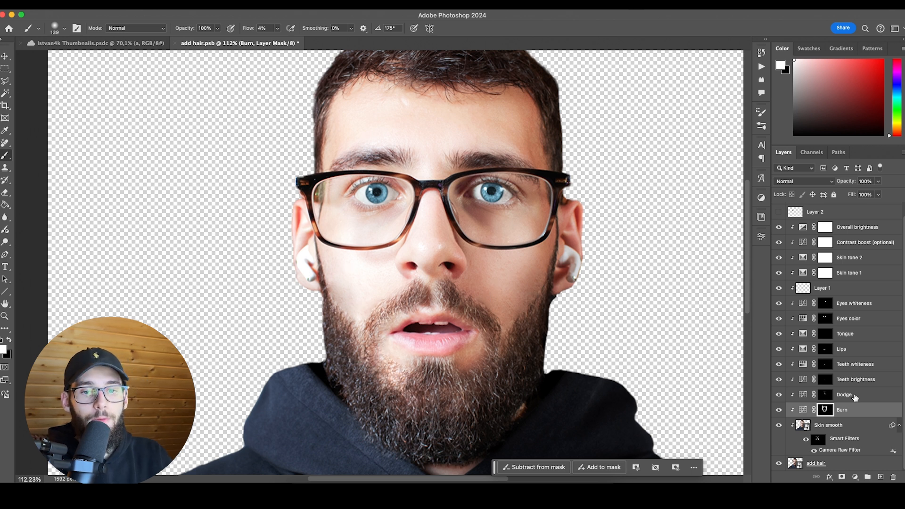
Select the Dodge layer and compare the facial highlights by repeatedly hiding and showing it.
{"action": "left_click", "coordinate": [855, 397]}
{"action": "left_click", "coordinate": [780, 396]}
{"action": "left_click", "coordinate": [780, 396]}
{"action": "left_click", "coordinate": [780, 396]}
{"action": "left_click", "coordinate": [781, 397]}
{"action": "left_click", "coordinate": [780, 396]}
{"action": "left_click", "coordinate": [780, 396]}
{"action": "left_click", "coordinate": [780, 396]}
{"action": "left_click", "coordinate": [781, 398]}
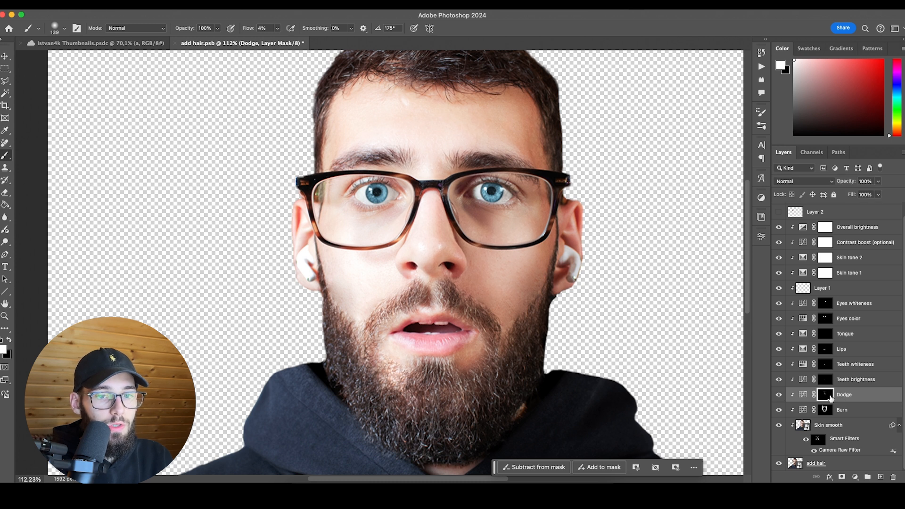
Delete the Dodge layer's mask to preview its brightening across the whole portrait, and undo the deletion.
{"action": "left_click", "coordinate": [804, 396]}
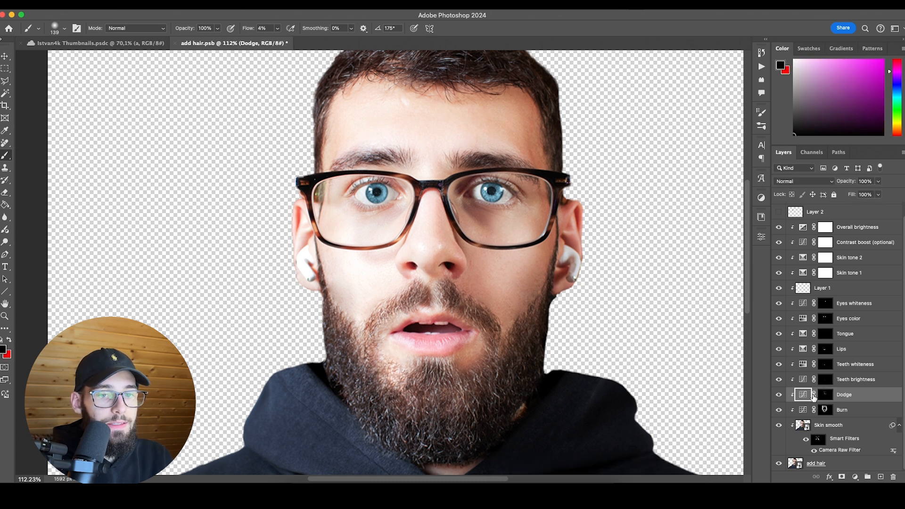
{"action": "left_click", "coordinate": [828, 398]}
{"action": "key", "text": "BackSpace"}
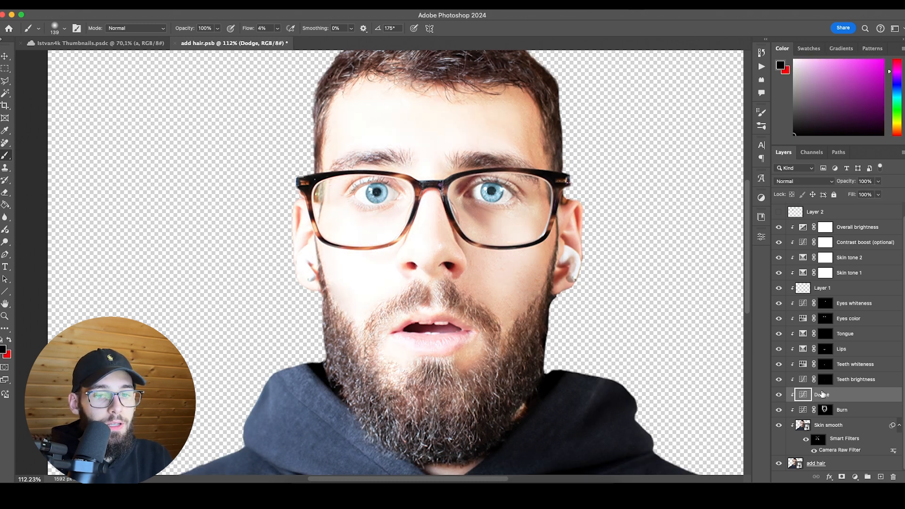
{"action": "key", "text": "ctrl+z"}
Hide and show the Dodge layer once more and examine the highlights on the forehead and cheeks.
{"action": "left_click", "coordinate": [779, 396]}
{"action": "left_click", "coordinate": [779, 396]}
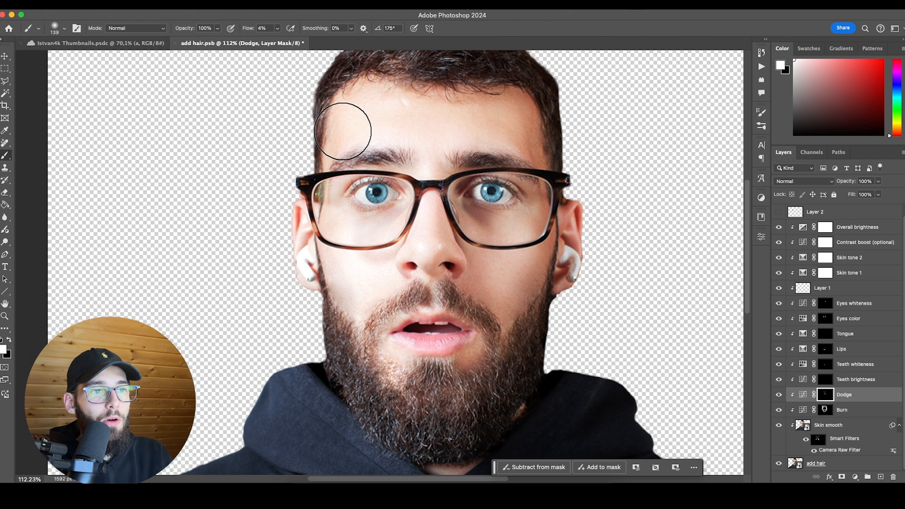
{"action": "scroll", "coordinate": [426, 159], "scroll_direction": "up", "scroll_amount": 2}
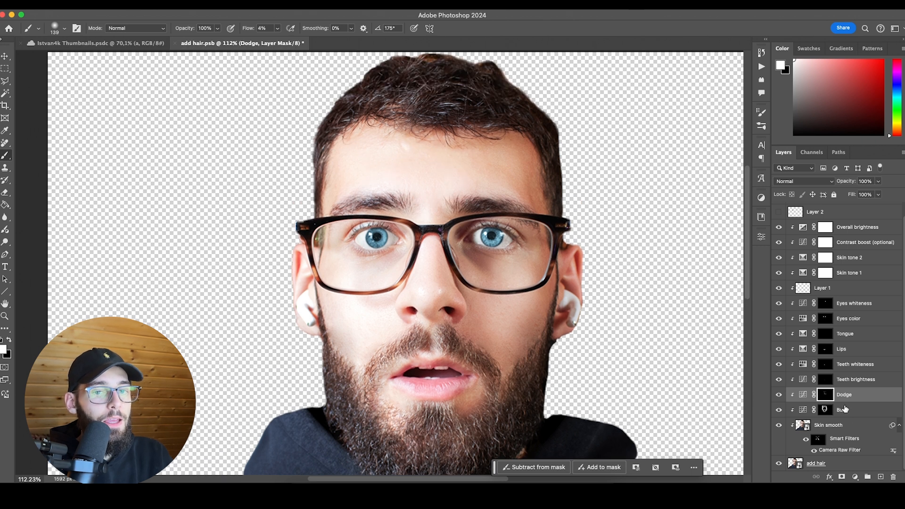
{"action": "scroll", "coordinate": [374, 283], "scroll_direction": "down", "scroll_amount": 3}
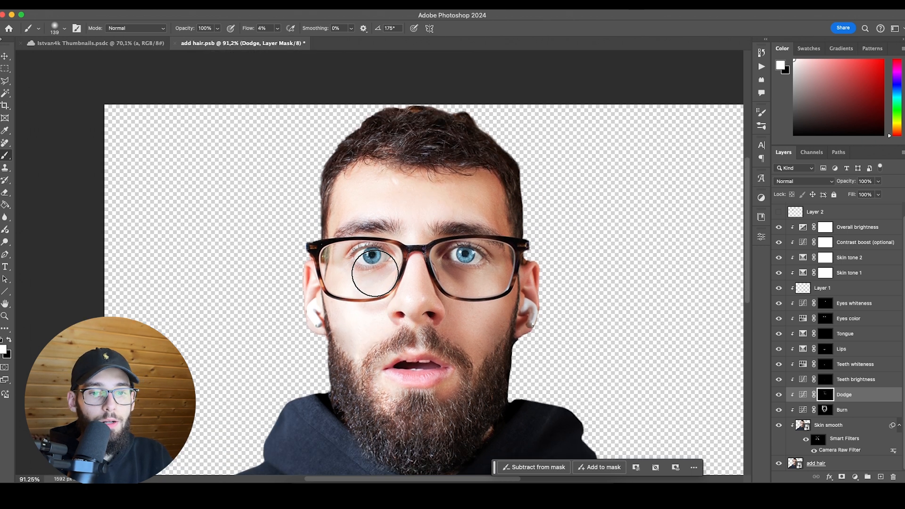
{"action": "scroll", "coordinate": [373, 274], "scroll_direction": "down", "scroll_amount": 2}
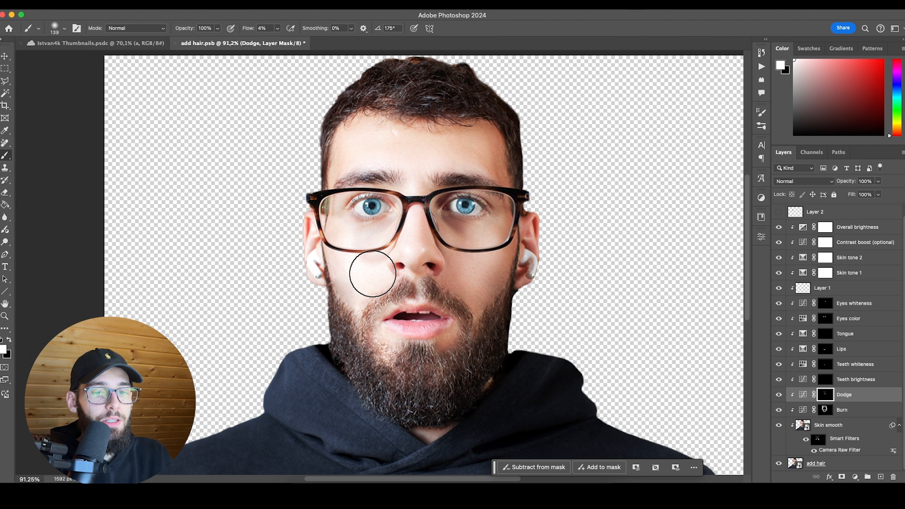
{"action": "scroll", "coordinate": [369, 274], "scroll_direction": "up", "scroll_amount": 2}
Select the Teeth brightness layer and compare the mouth up close with the layer hidden and shown.
{"action": "scroll", "coordinate": [453, 330], "scroll_direction": "up", "scroll_amount": 6}
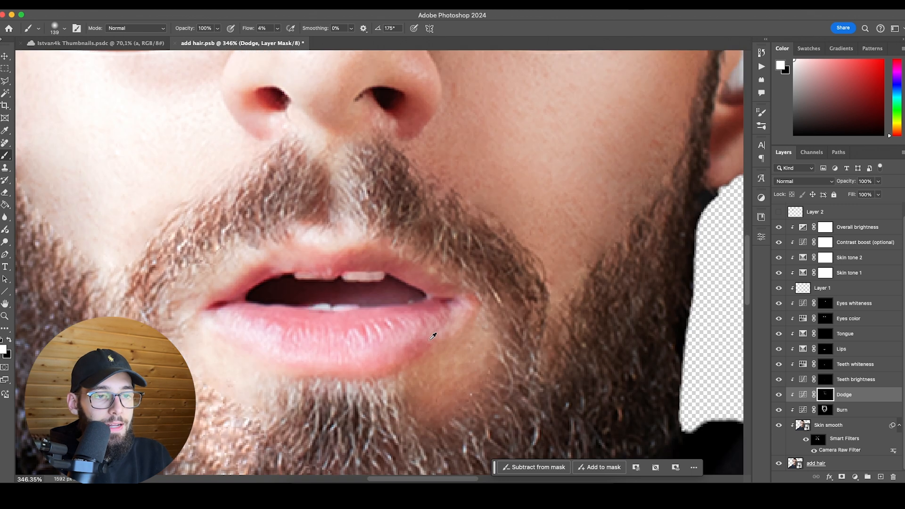
{"action": "left_click", "coordinate": [869, 381]}
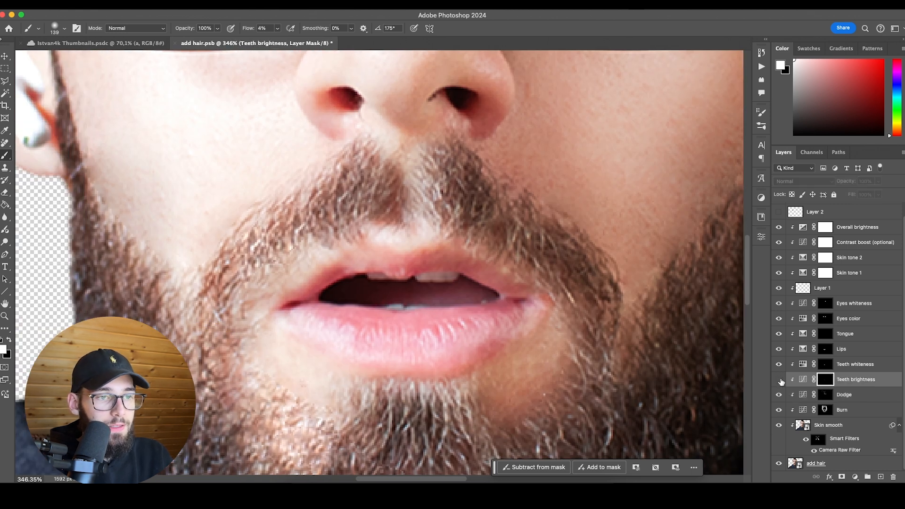
{"action": "scroll", "coordinate": [405, 296], "scroll_direction": "up", "scroll_amount": 1}
{"action": "key", "text": "v"}
{"action": "scroll", "coordinate": [427, 300], "scroll_direction": "down", "scroll_amount": 4}
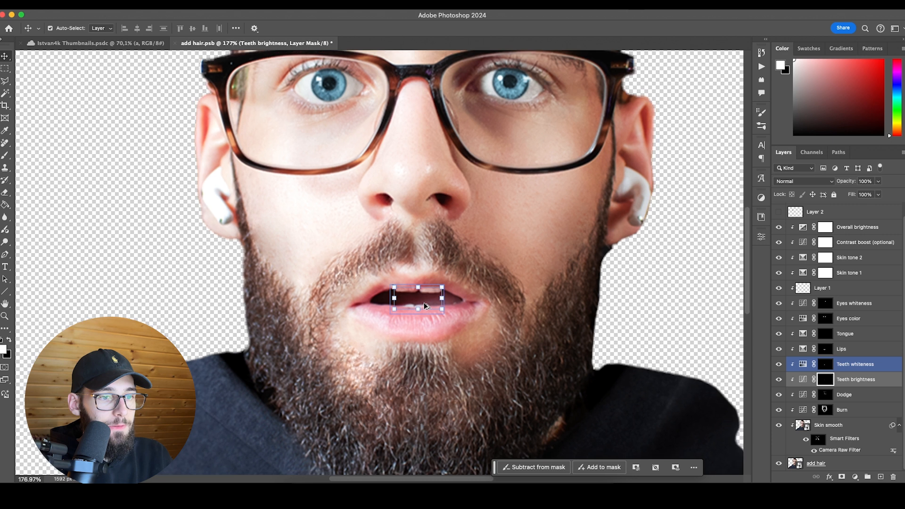
Select the Burn layer and examine the retouched face as a whole and the mouth up close.
{"action": "scroll", "coordinate": [426, 300], "scroll_direction": "up", "scroll_amount": 2}
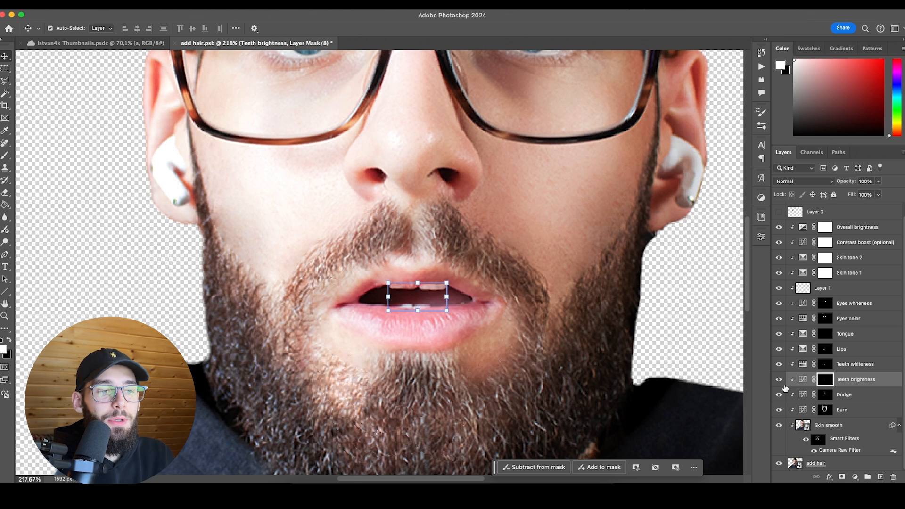
{"action": "left_click", "coordinate": [787, 410]}
{"action": "scroll", "coordinate": [508, 289], "scroll_direction": "down", "scroll_amount": 6}
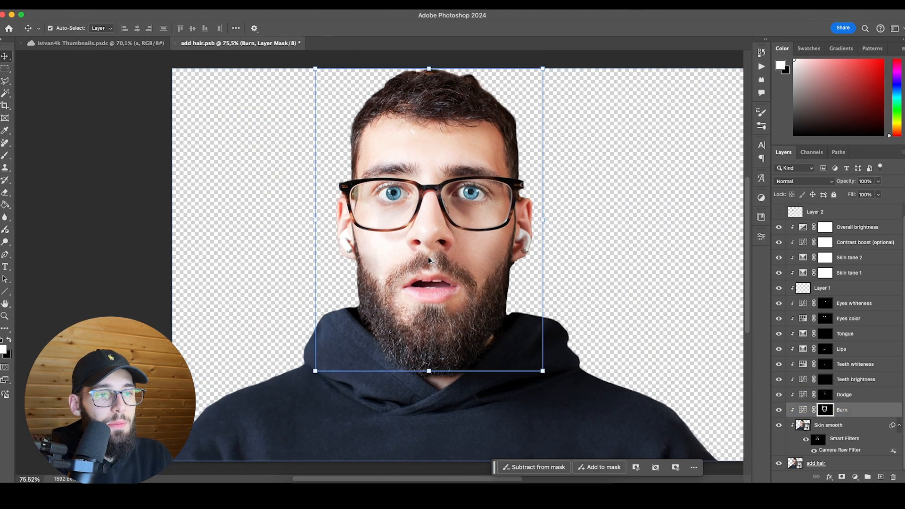
{"action": "scroll", "coordinate": [429, 260], "scroll_direction": "down", "scroll_amount": 2}
{"action": "scroll", "coordinate": [434, 253], "scroll_direction": "up", "scroll_amount": 8}
{"action": "scroll", "coordinate": [409, 262], "scroll_direction": "down", "scroll_amount": 4}
{"action": "scroll", "coordinate": [424, 263], "scroll_direction": "up", "scroll_amount": 8}
{"action": "scroll", "coordinate": [453, 255], "scroll_direction": "down", "scroll_amount": 3}
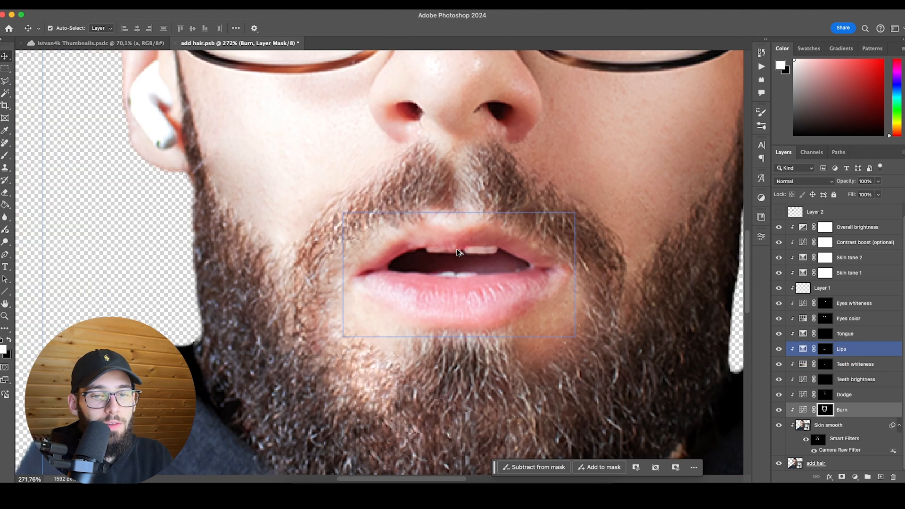
{"action": "scroll", "coordinate": [477, 253], "scroll_direction": "down", "scroll_amount": 4}
Select the Teeth whiteness layer and compare the teeth with the layer hidden and shown, checking it against Teeth brightness.
{"action": "left_click", "coordinate": [799, 368]}
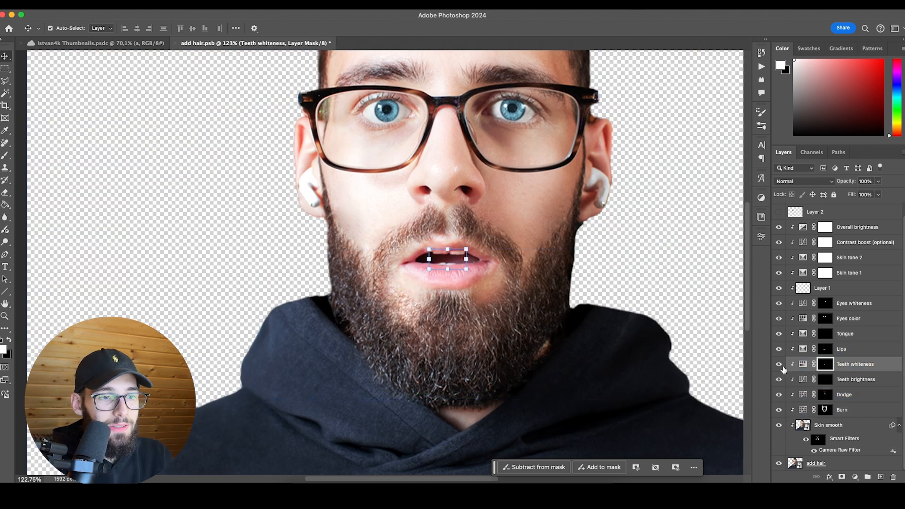
{"action": "scroll", "coordinate": [549, 276], "scroll_direction": "up", "scroll_amount": 5}
{"action": "left_click", "coordinate": [779, 364]}
{"action": "left_click", "coordinate": [779, 364]}
{"action": "left_click", "coordinate": [778, 364]}
{"action": "scroll", "coordinate": [397, 220], "scroll_direction": "left", "scroll_amount": 3}
{"action": "left_click", "coordinate": [779, 365]}
{"action": "left_click", "coordinate": [831, 381]}
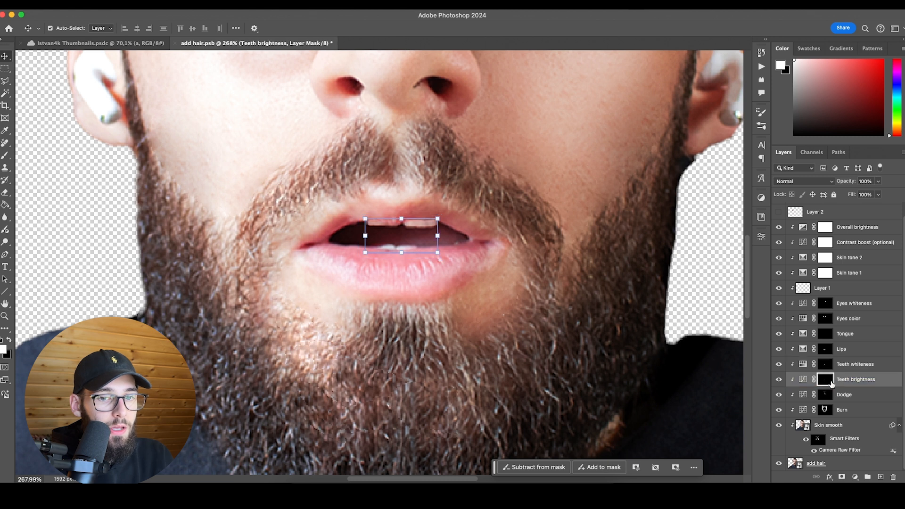
{"action": "scroll", "coordinate": [367, 189], "scroll_direction": "up", "scroll_amount": 1}
{"action": "left_click", "coordinate": [851, 367]}
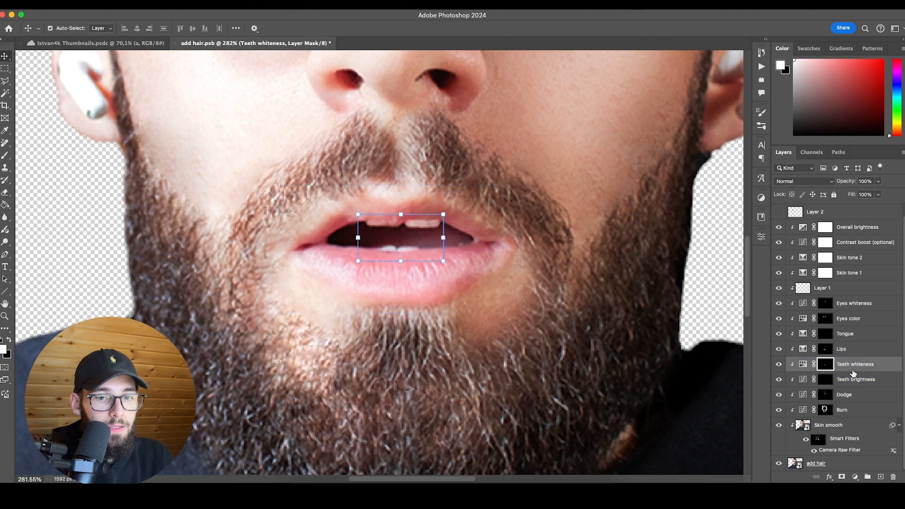
Inspect the Lips layer's Selective Color settings and compare the lips with the layer hidden and shown.
{"action": "left_click", "coordinate": [848, 349]}
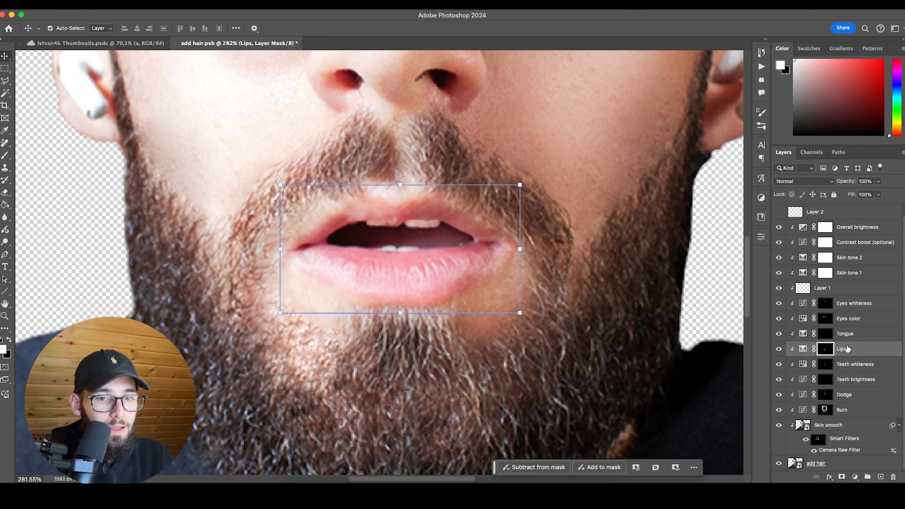
{"action": "left_click", "coordinate": [780, 350]}
{"action": "double_click", "coordinate": [808, 352]}
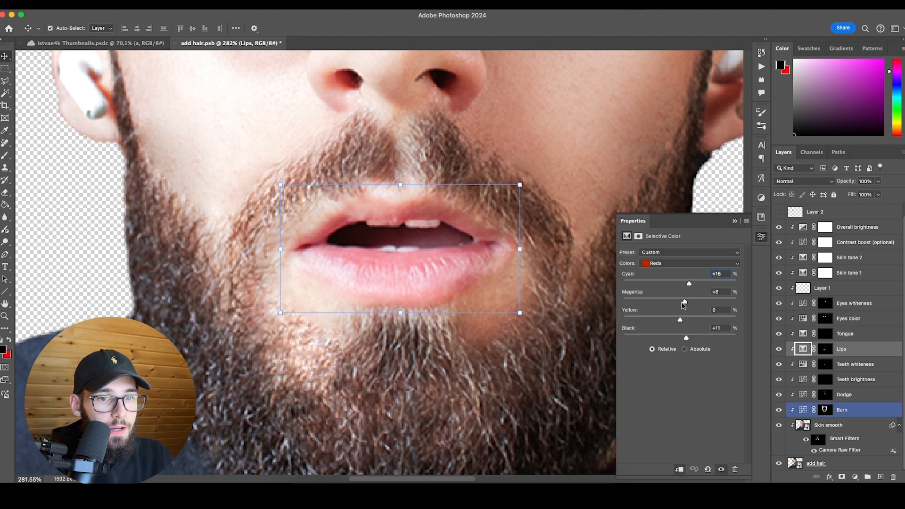
{"action": "left_click", "coordinate": [780, 350]}
{"action": "left_click", "coordinate": [780, 350]}
{"action": "scroll", "coordinate": [444, 247], "scroll_direction": "down", "scroll_amount": 5}
{"action": "scroll", "coordinate": [444, 247], "scroll_direction": "up", "scroll_amount": 4}
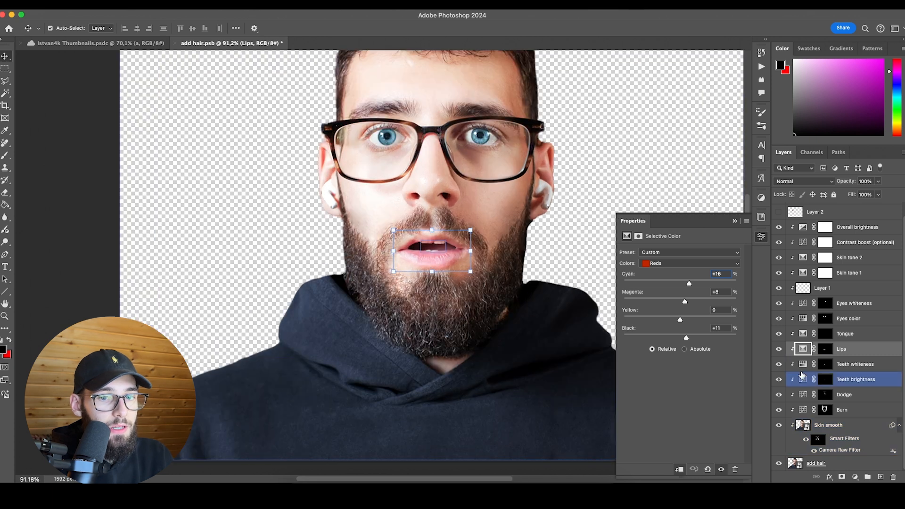
{"action": "scroll", "coordinate": [537, 309], "scroll_direction": "up", "scroll_amount": 3}
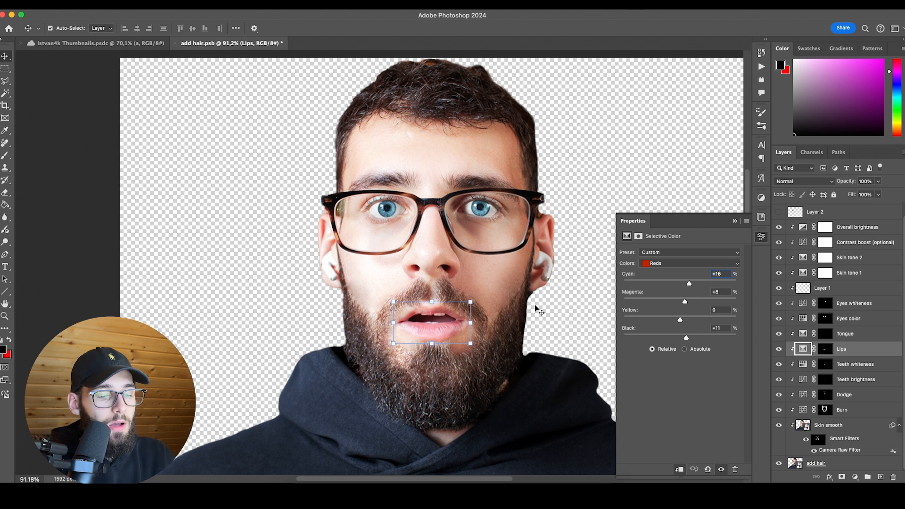
Select the Tongue layer and compare the open mouth by repeatedly hiding and showing it.
{"action": "left_click", "coordinate": [784, 334]}
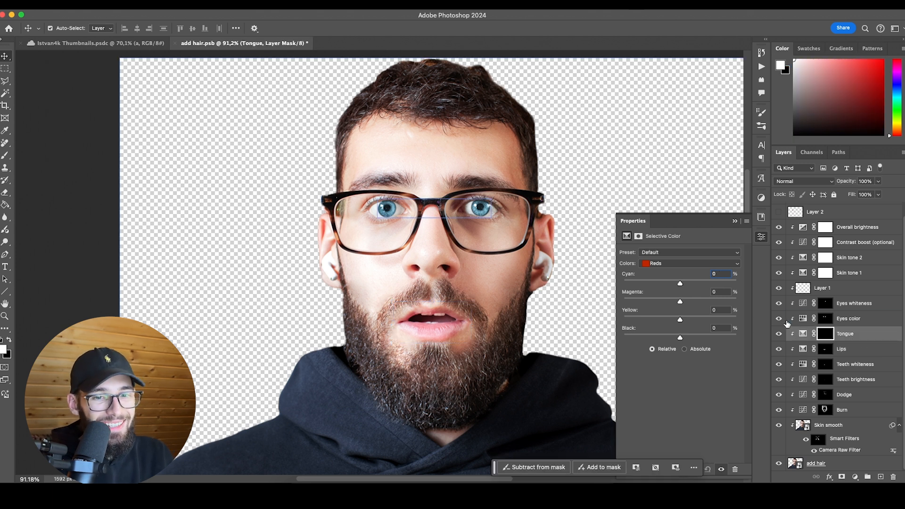
{"action": "left_click", "coordinate": [783, 321]}
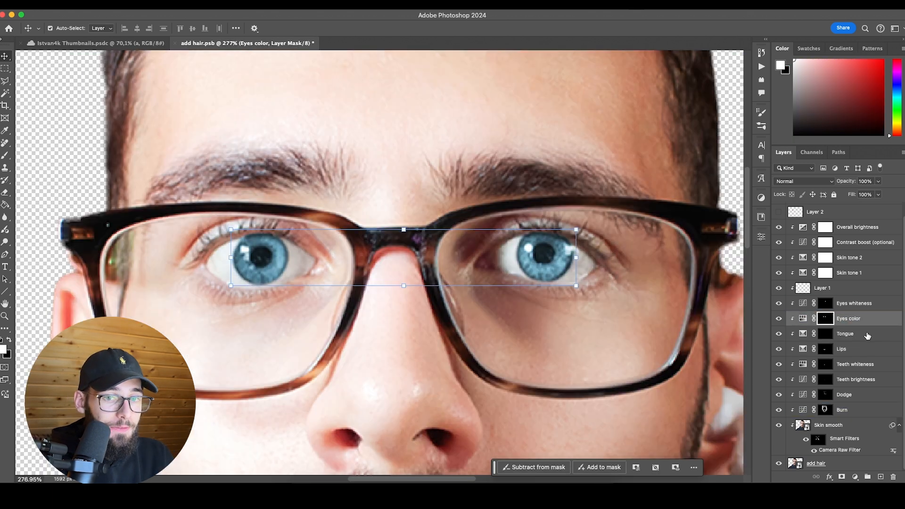
{"action": "left_click", "coordinate": [867, 334]}
{"action": "scroll", "coordinate": [523, 330], "scroll_direction": "down", "scroll_amount": 4}
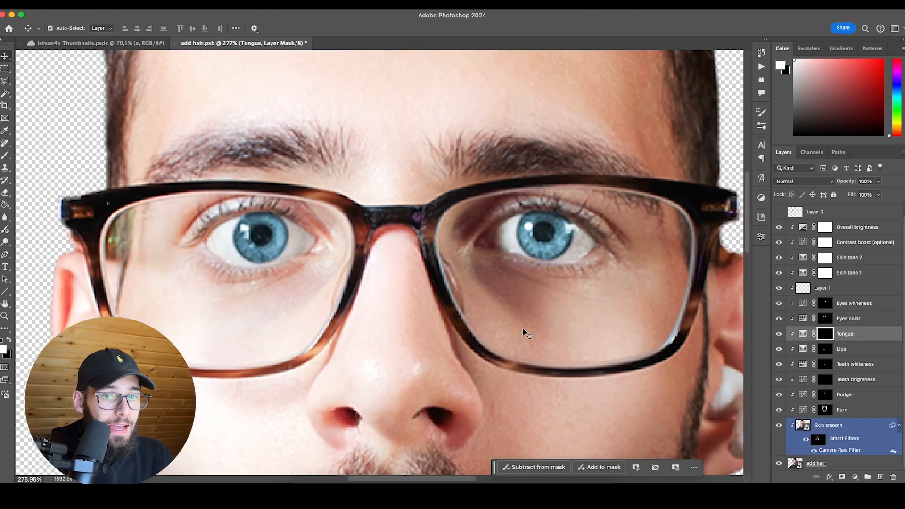
{"action": "left_click", "coordinate": [779, 336]}
{"action": "left_click", "coordinate": [779, 336]}
{"action": "left_click", "coordinate": [779, 336]}
{"action": "left_click", "coordinate": [779, 336]}
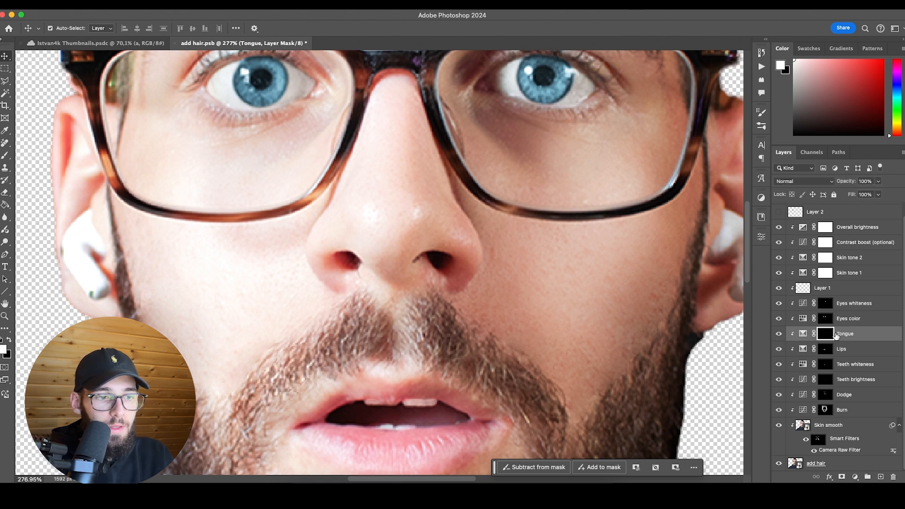
Open the Tongue layer's Selective Color settings, review the Reds values against the face, and close the settings.
{"action": "left_click", "coordinate": [804, 334]}
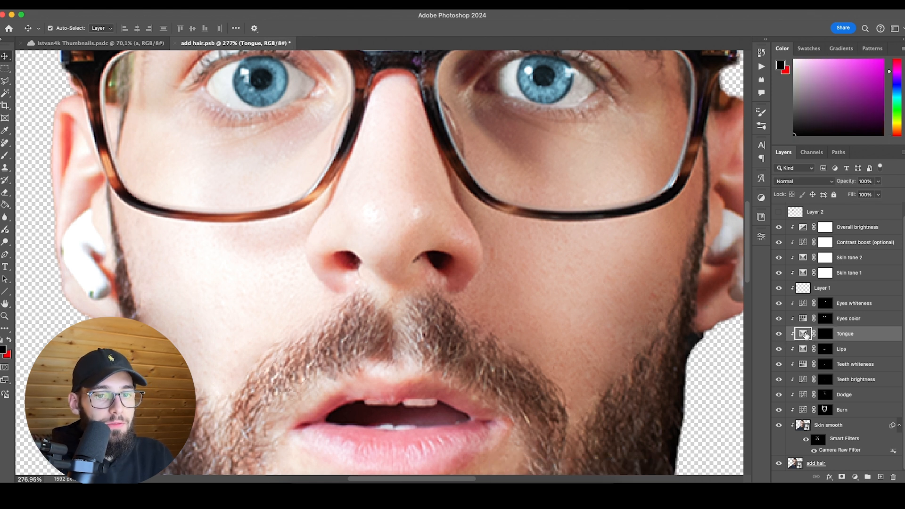
{"action": "double_click", "coordinate": [804, 333]}
{"action": "scroll", "coordinate": [411, 285], "scroll_direction": "down", "scroll_amount": 1}
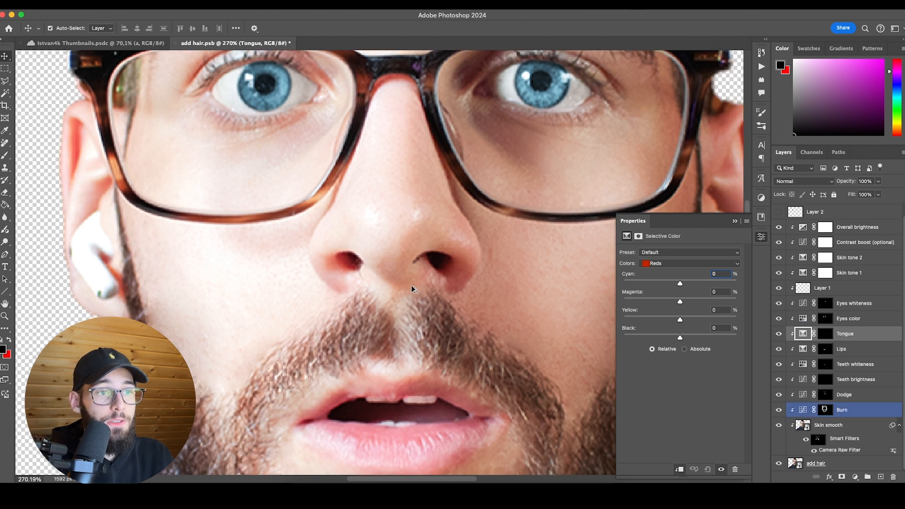
{"action": "scroll", "coordinate": [411, 285], "scroll_direction": "down", "scroll_amount": 5}
{"action": "scroll", "coordinate": [411, 225], "scroll_direction": "up", "scroll_amount": 2}
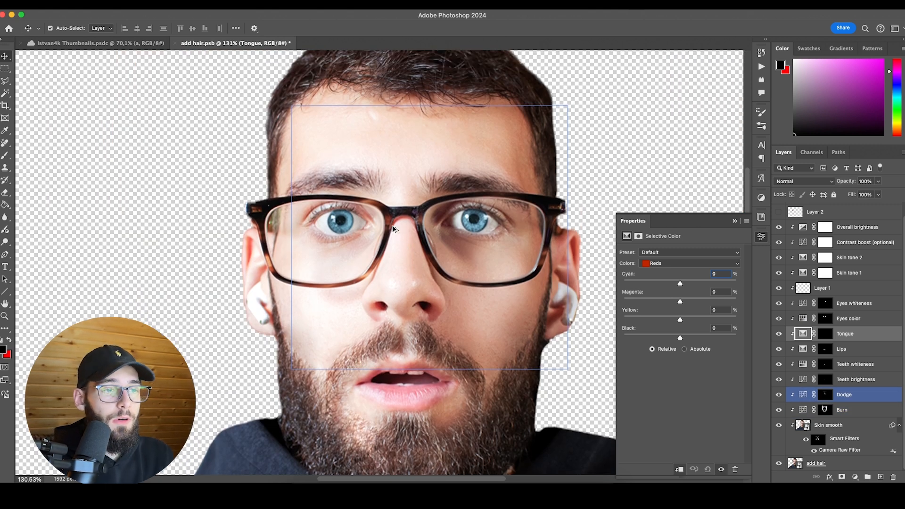
{"action": "scroll", "coordinate": [393, 229], "scroll_direction": "up", "scroll_amount": 3}
{"action": "scroll", "coordinate": [392, 230], "scroll_direction": "down", "scroll_amount": 3}
{"action": "left_click", "coordinate": [763, 238]}
{"action": "scroll", "coordinate": [439, 243], "scroll_direction": "up", "scroll_amount": 1}
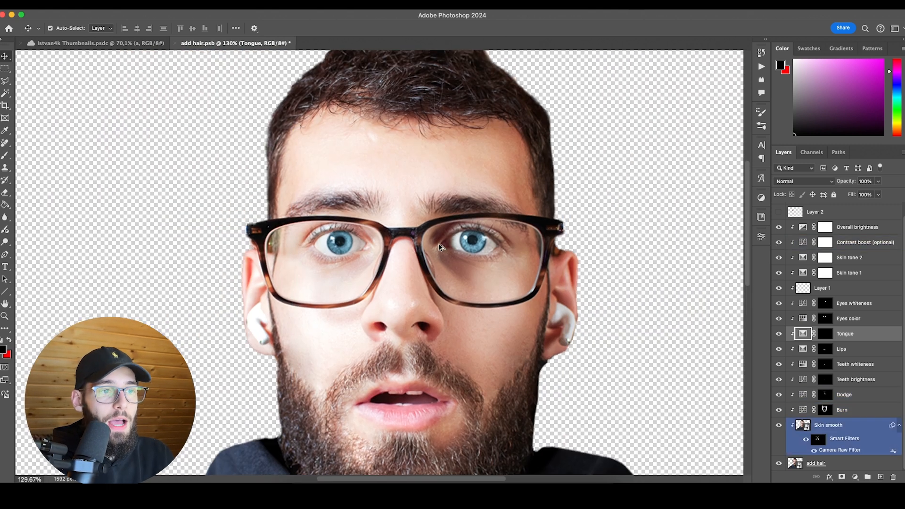
Select the Eyes color layer and compare the irises up close with the layer hidden and shown.
{"action": "left_click", "coordinate": [851, 320]}
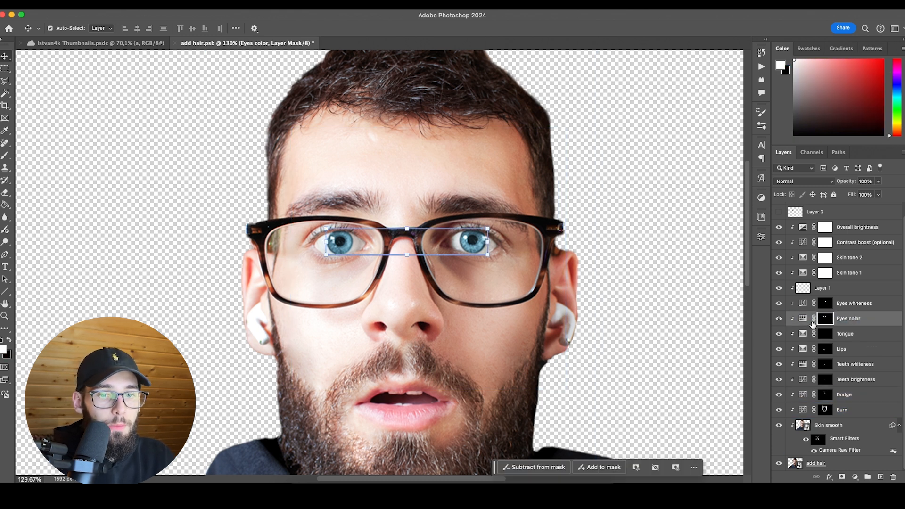
{"action": "left_click", "coordinate": [780, 319]}
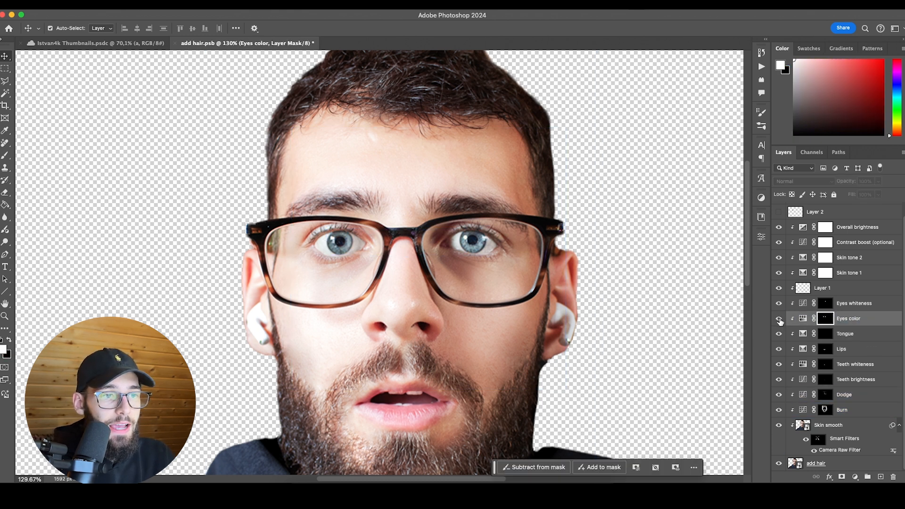
{"action": "left_click", "coordinate": [780, 320]}
{"action": "scroll", "coordinate": [507, 262], "scroll_direction": "up", "scroll_amount": 3}
{"action": "left_click", "coordinate": [780, 320]}
{"action": "scroll", "coordinate": [245, 234], "scroll_direction": "up", "scroll_amount": 5}
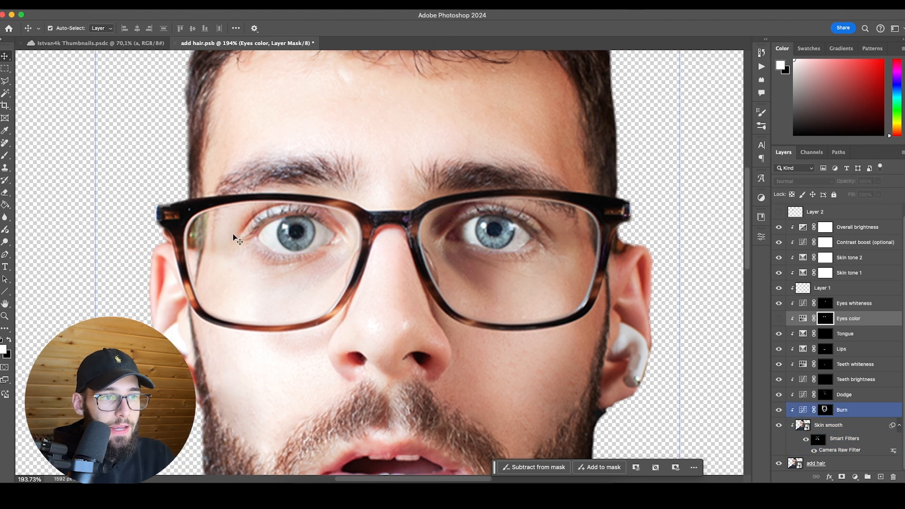
{"action": "scroll", "coordinate": [386, 226], "scroll_direction": "down", "scroll_amount": 3}
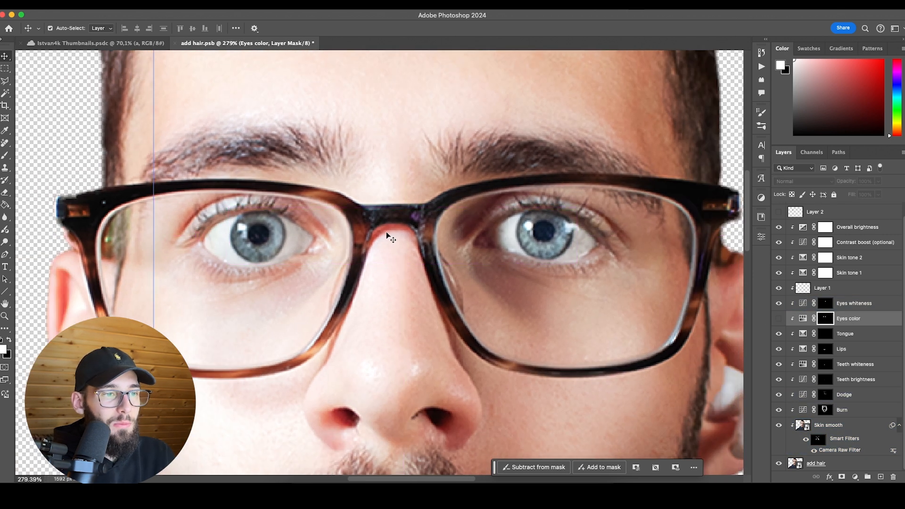
{"action": "scroll", "coordinate": [391, 236], "scroll_direction": "down", "scroll_amount": 1}
{"action": "left_click", "coordinate": [792, 334]}
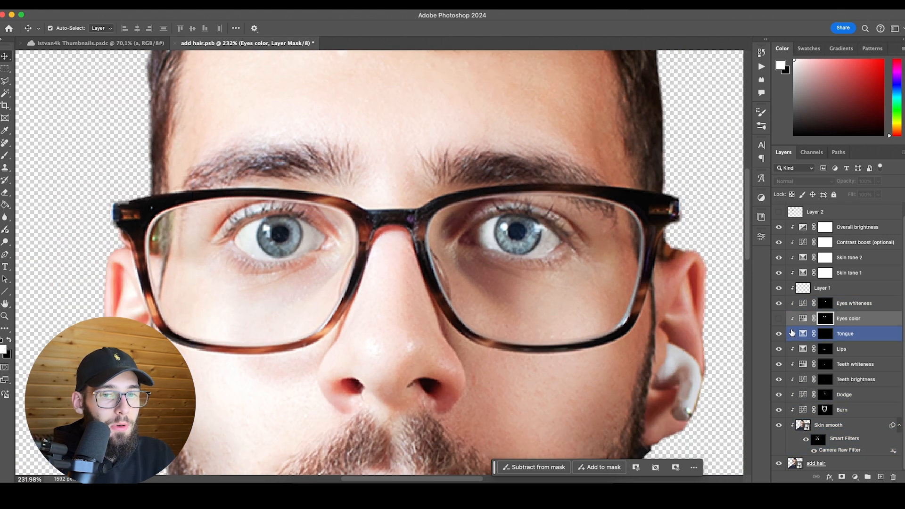
{"action": "left_click", "coordinate": [779, 320]}
{"action": "left_click", "coordinate": [779, 319]}
{"action": "left_click", "coordinate": [779, 319]}
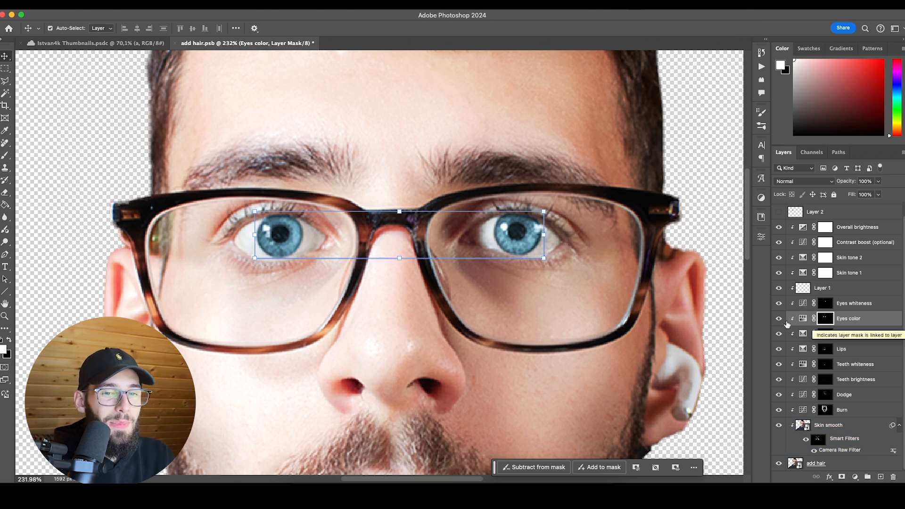
Hide and show the Eyes whiteness layer to compare the eyes, and open its Curves settings.
{"action": "left_click", "coordinate": [779, 304]}
{"action": "left_click", "coordinate": [779, 307]}
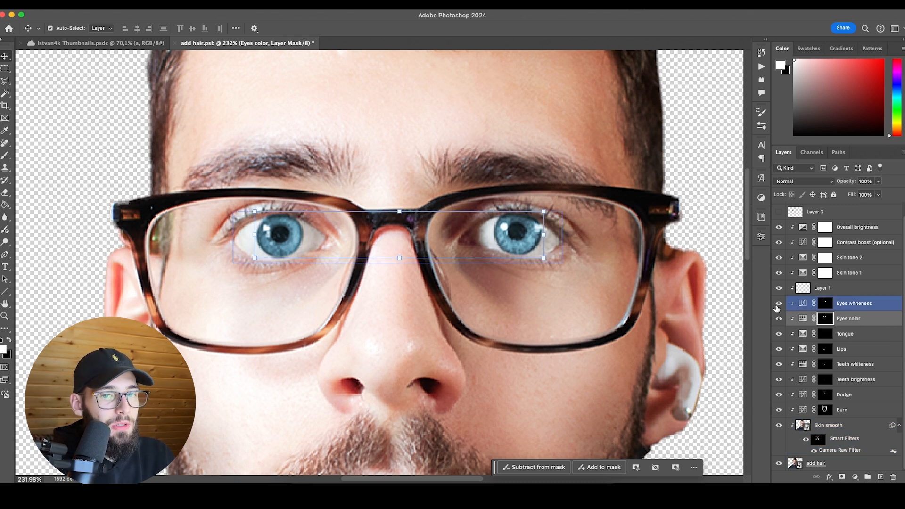
{"action": "left_click", "coordinate": [779, 306]}
{"action": "left_click", "coordinate": [779, 307]}
{"action": "left_click", "coordinate": [779, 306]}
{"action": "left_click", "coordinate": [779, 307]}
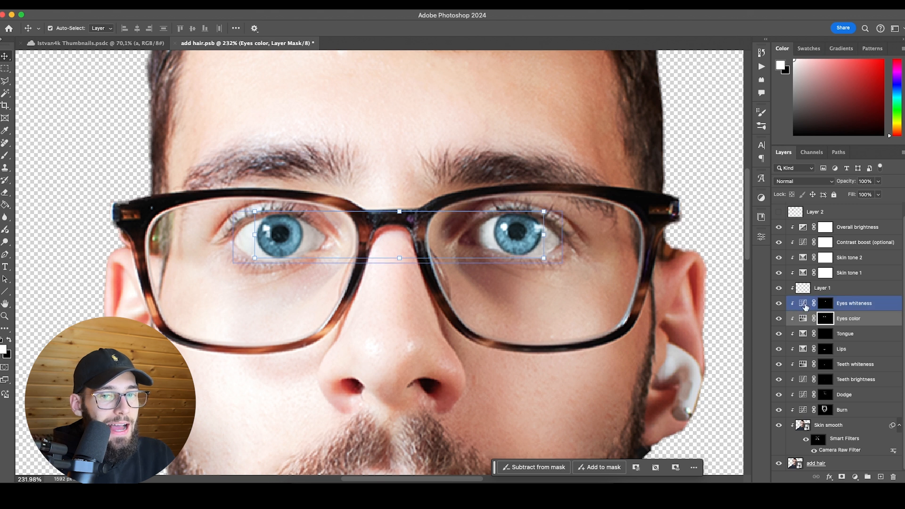
{"action": "double_click", "coordinate": [804, 304]}
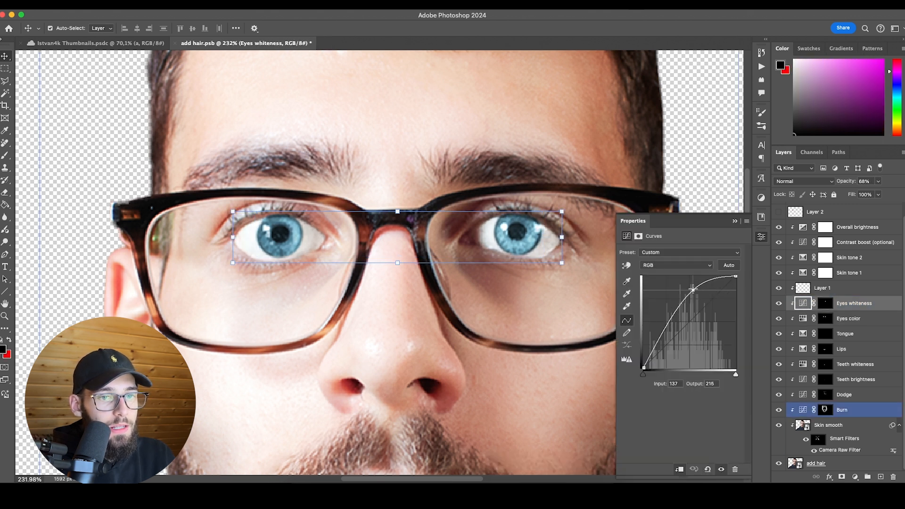
Open the Eyes color layer's Hue/Saturation settings, preview purple irises with a hue of 265, and undo the change.
{"action": "left_click", "coordinate": [794, 320]}
{"action": "left_click", "coordinate": [793, 320]}
{"action": "left_click", "coordinate": [805, 321]}
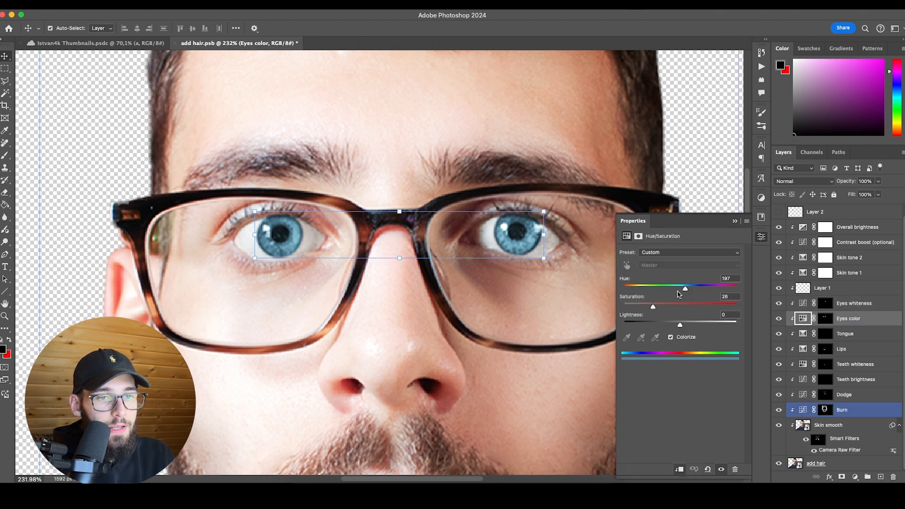
{"action": "left_click_drag", "start_coordinate": [684, 289], "coordinate": [707, 289]}
{"action": "scroll", "coordinate": [488, 277], "scroll_direction": "down", "scroll_amount": 5}
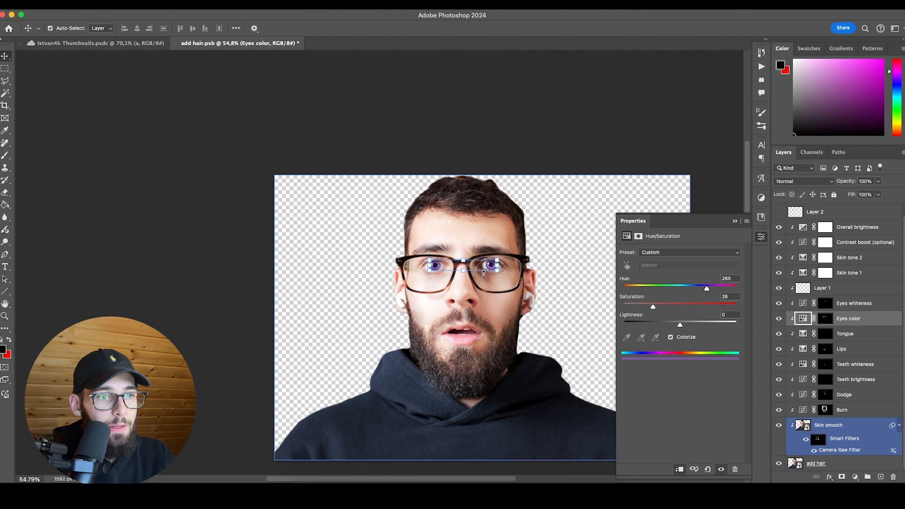
{"action": "scroll", "coordinate": [489, 276], "scroll_direction": "up", "scroll_amount": 3}
{"action": "key", "text": "super+z"}
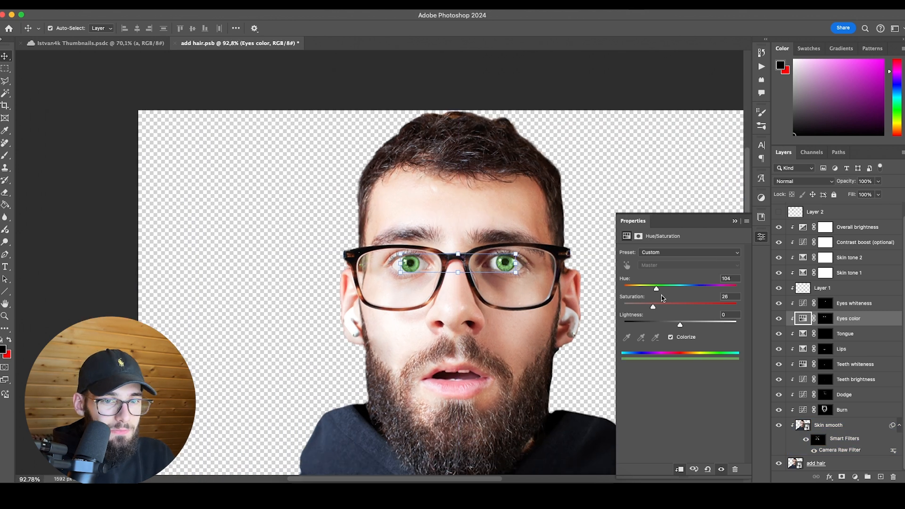
Preview vivid red irises on the Eyes color layer with hue 0 and saturation 66, and undo the changes.
{"action": "left_click_drag", "start_coordinate": [649, 287], "coordinate": [608, 287]}
{"action": "left_click_drag", "start_coordinate": [654, 307], "coordinate": [698, 308]}
{"action": "scroll", "coordinate": [415, 268], "scroll_direction": "down", "scroll_amount": 3}
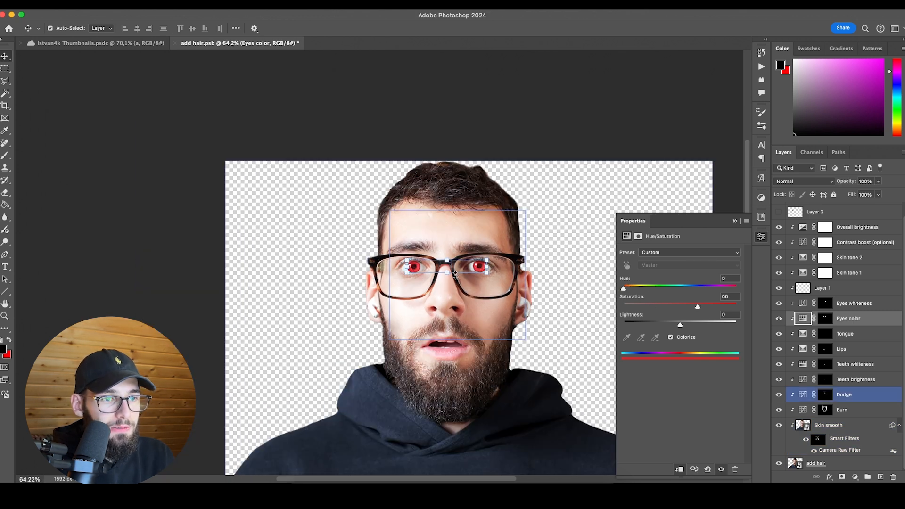
{"action": "scroll", "coordinate": [442, 274], "scroll_direction": "up", "scroll_amount": 5}
{"action": "key", "text": "super+z"}
{"action": "key", "text": "super+z"}
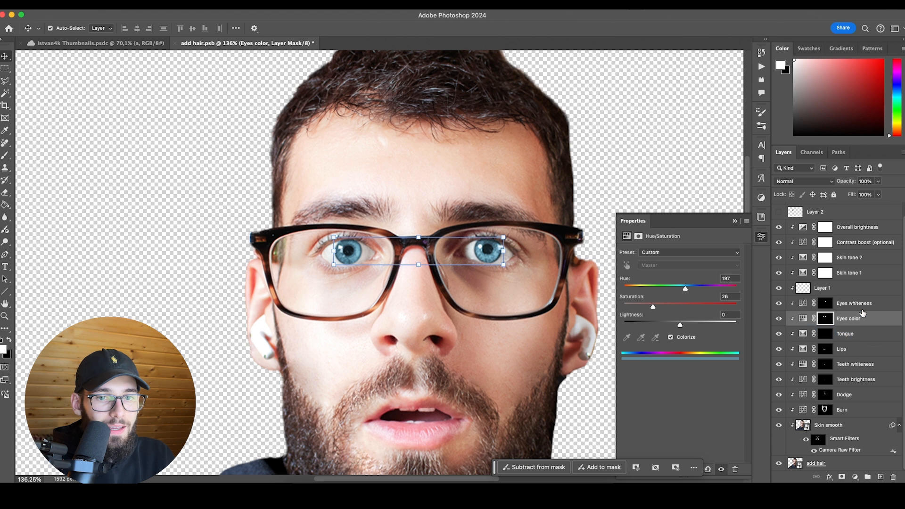
Select Layer 1 and compare the whites of the eyes up close with the layer hidden and shown.
{"action": "left_click", "coordinate": [854, 306]}
{"action": "left_click", "coordinate": [779, 288]}
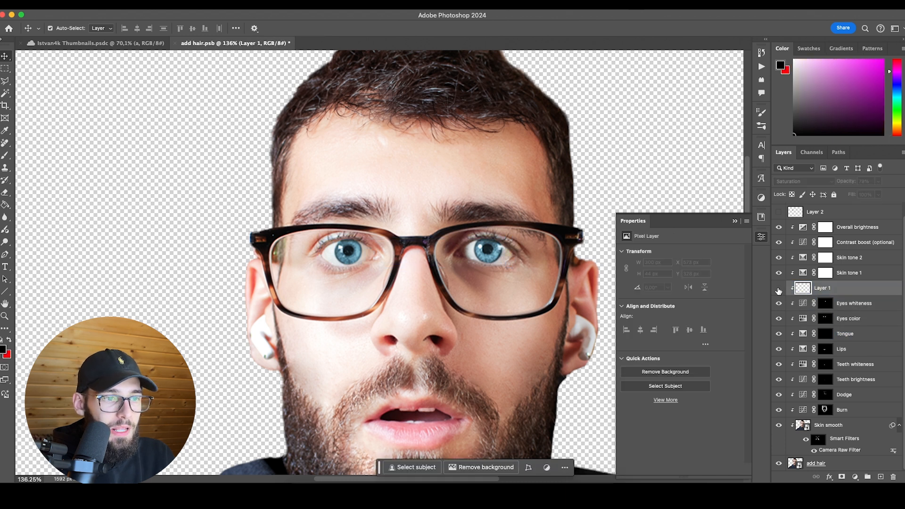
{"action": "left_click", "coordinate": [779, 288]}
{"action": "scroll", "coordinate": [384, 251], "scroll_direction": "up", "scroll_amount": 3}
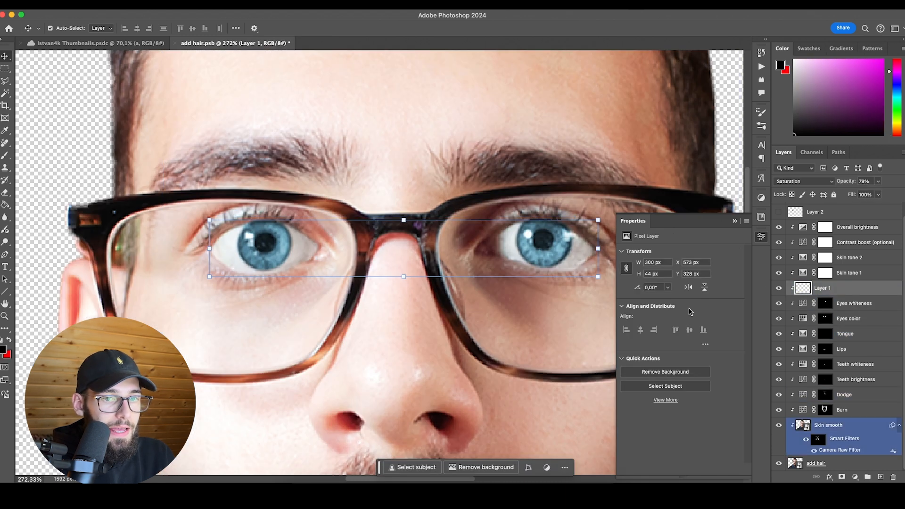
{"action": "left_click", "coordinate": [779, 288]}
{"action": "left_click", "coordinate": [194, 252]}
{"action": "left_click", "coordinate": [779, 288]}
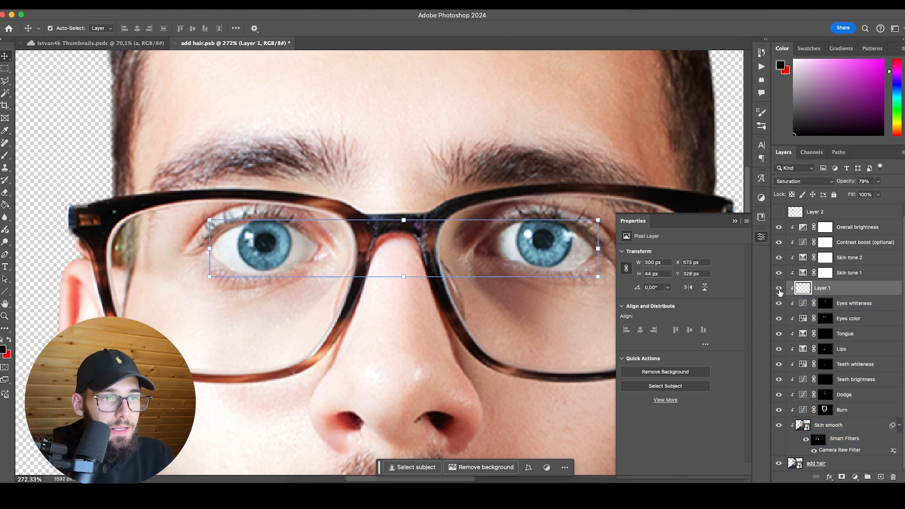
Toggle Layer 1's visibility once more to compare the eye whites, and return to a view of the whole portrait.
{"action": "left_click", "coordinate": [779, 289]}
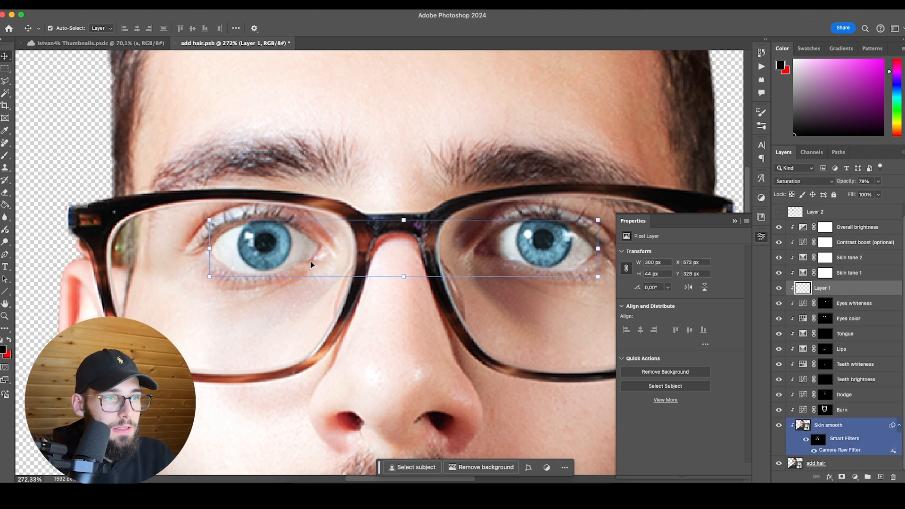
{"action": "key", "text": "super+0"}
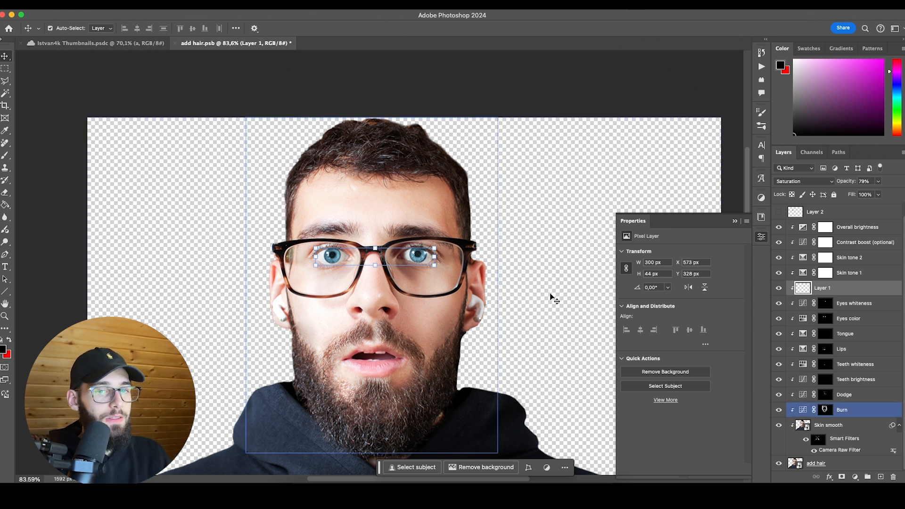
Select the Skin tone 1 layer and examine its Selective Color settings for Reds alongside the facial skin up close.
{"action": "double_click", "coordinate": [876, 278]}
{"action": "key", "text": "Escape"}
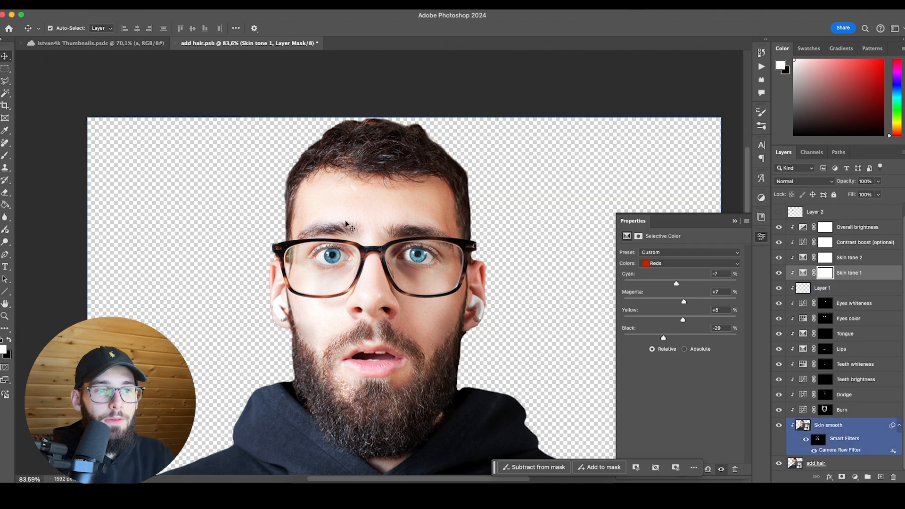
{"action": "scroll", "coordinate": [377, 251], "scroll_direction": "left", "scroll_amount": 2}
{"action": "scroll", "coordinate": [378, 251], "scroll_direction": "up", "scroll_amount": 2}
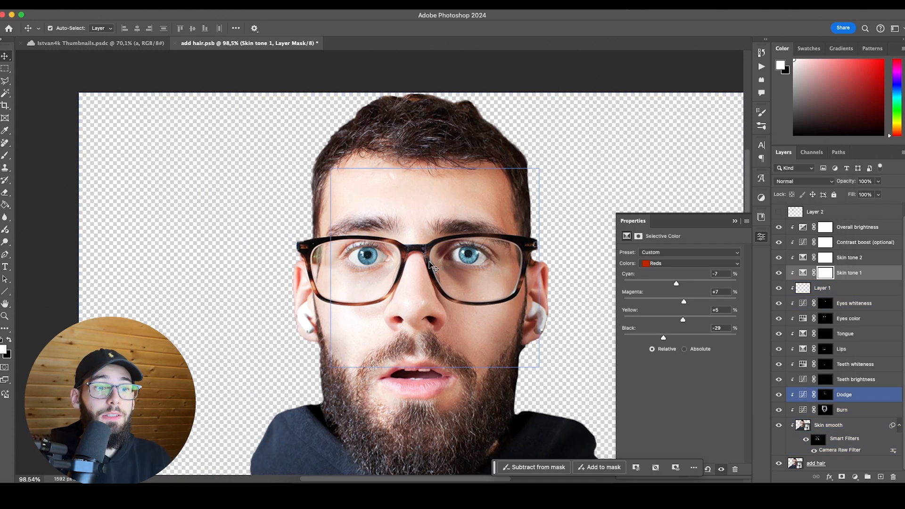
{"action": "scroll", "coordinate": [432, 265], "scroll_direction": "up", "scroll_amount": 3}
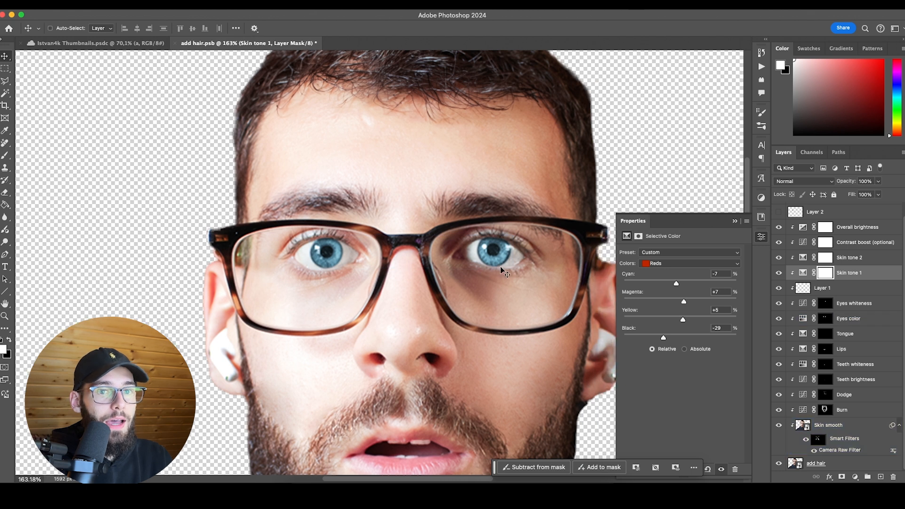
{"action": "left_click", "coordinate": [880, 258]}
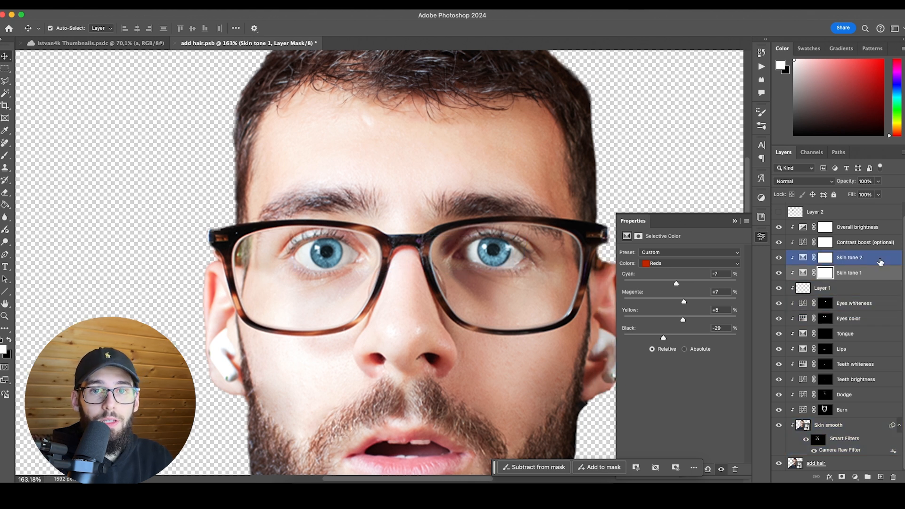
{"action": "left_click", "coordinate": [838, 274]}
{"action": "scroll", "coordinate": [495, 267], "scroll_direction": "down", "scroll_amount": 2}
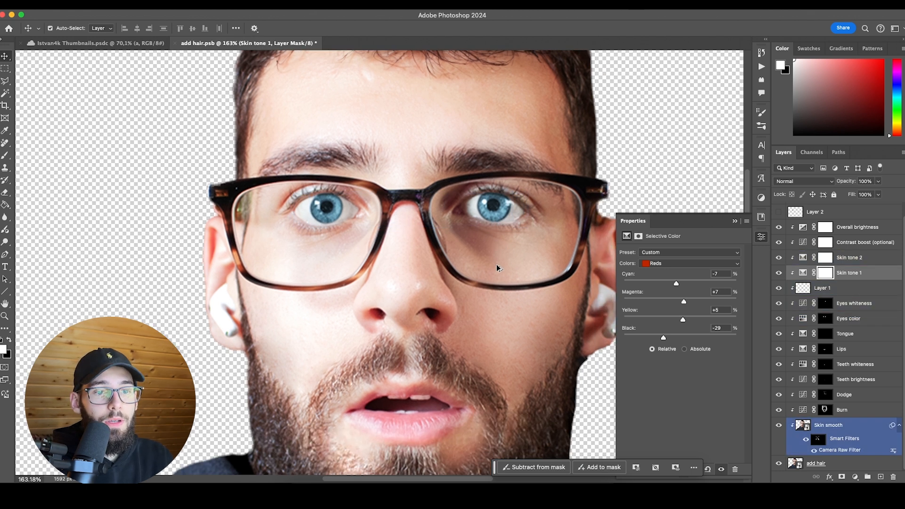
In Skin tone 1's Selective Color settings for Reds, preview yellow at +39, restore it to +5, and lower black to -64.
{"action": "left_click", "coordinate": [803, 273]}
{"action": "scroll", "coordinate": [402, 269], "scroll_direction": "right", "scroll_amount": 3}
{"action": "left_click", "coordinate": [848, 263]}
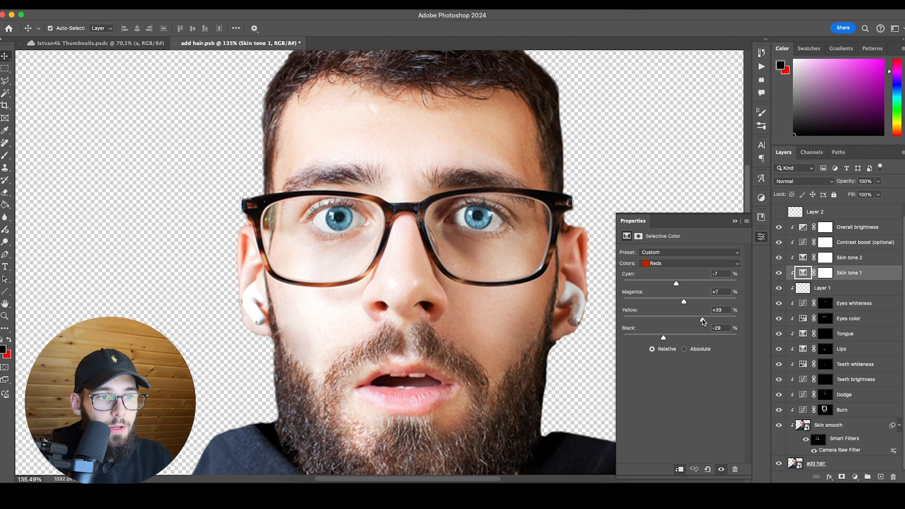
{"action": "left_click_drag", "start_coordinate": [663, 338], "coordinate": [645, 338]}
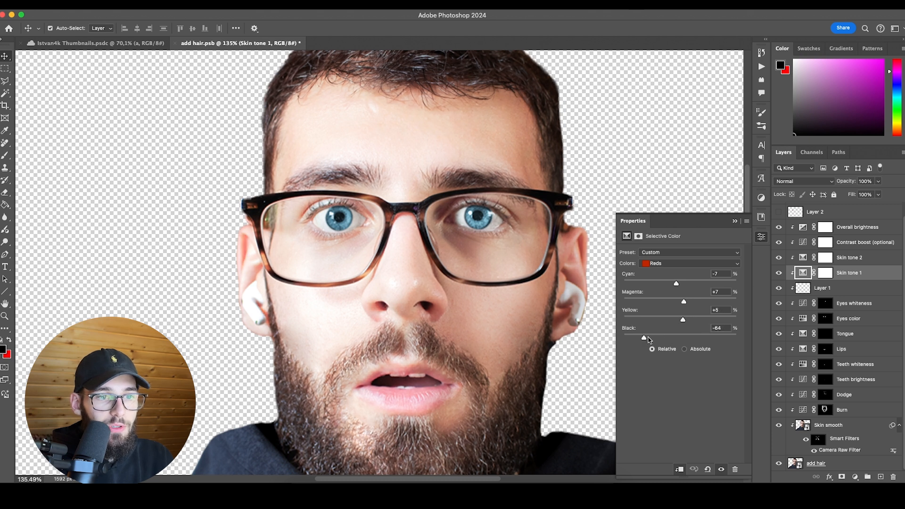
Undo the last Black change for the reds in the Skin tone 1 Selective Color layer.
{"action": "key", "text": "super+z"}
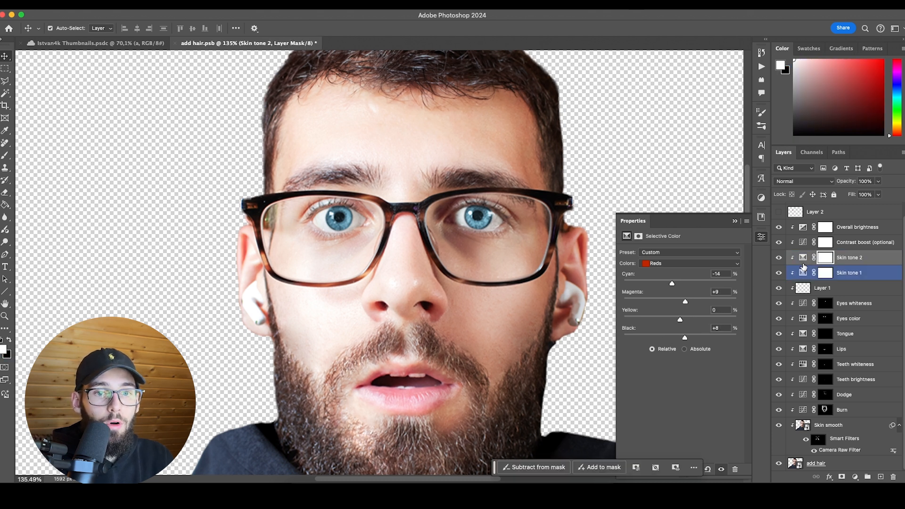
Try Magenta +17 and Black +16 for the reds in the Skin tone 2 Selective Color layer, and revert both values.
{"action": "left_click", "coordinate": [798, 260]}
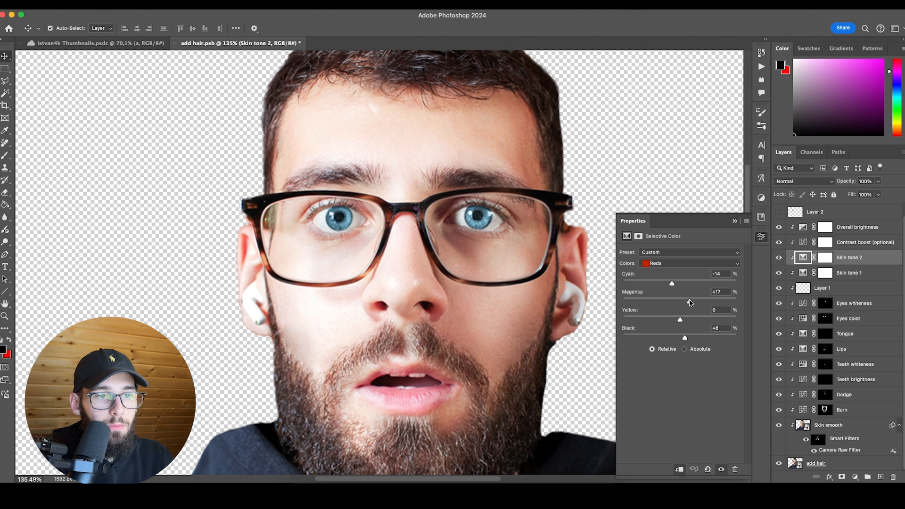
{"action": "left_click_drag", "start_coordinate": [691, 303], "coordinate": [690, 303]}
{"action": "left_click_drag", "start_coordinate": [685, 338], "coordinate": [697, 339]}
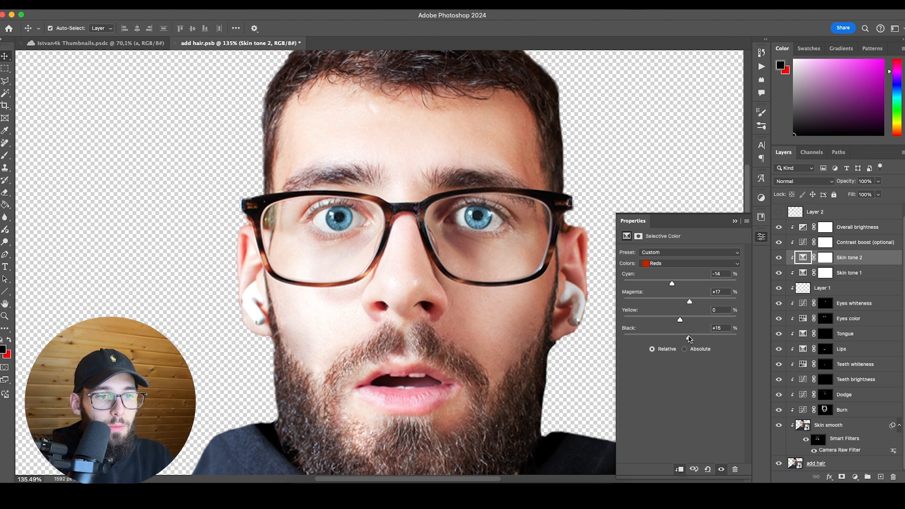
{"action": "scroll", "coordinate": [574, 306], "scroll_direction": "down", "scroll_amount": 6}
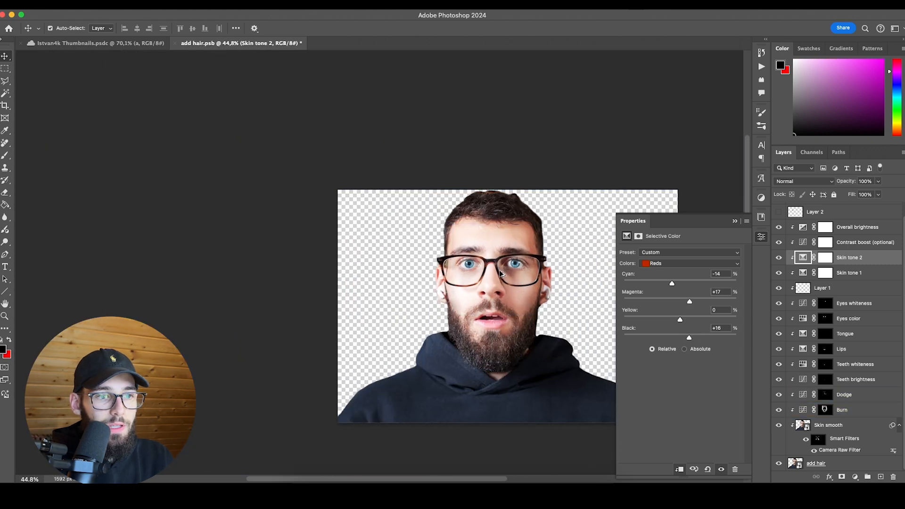
{"action": "scroll", "coordinate": [499, 271], "scroll_direction": "up", "scroll_amount": 4}
{"action": "scroll", "coordinate": [499, 270], "scroll_direction": "right", "scroll_amount": 2}
{"action": "scroll", "coordinate": [487, 277], "scroll_direction": "up", "scroll_amount": 2}
{"action": "key", "text": "super+z"}
{"action": "key", "text": "super+z"}
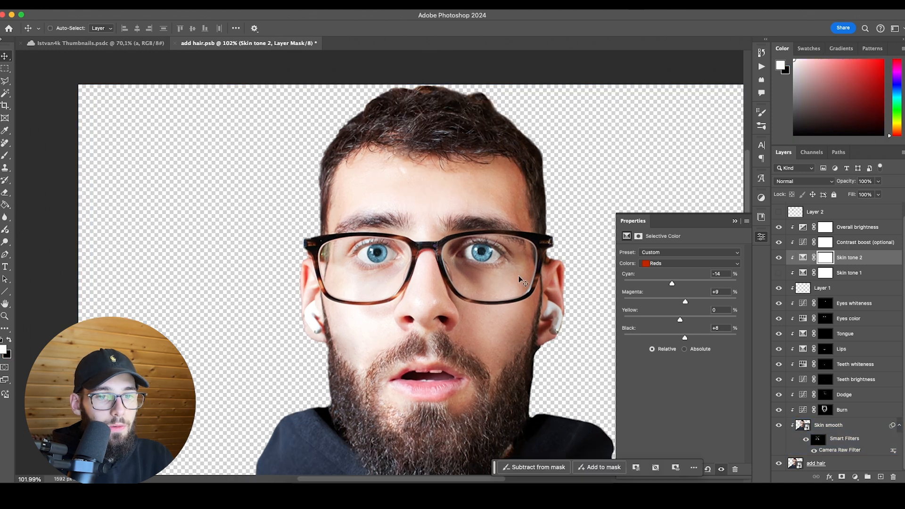
View the Contrast boost curve and compare the portrait with the Contrast boost and Overall brightness layers off and on.
{"action": "left_click", "coordinate": [856, 243]}
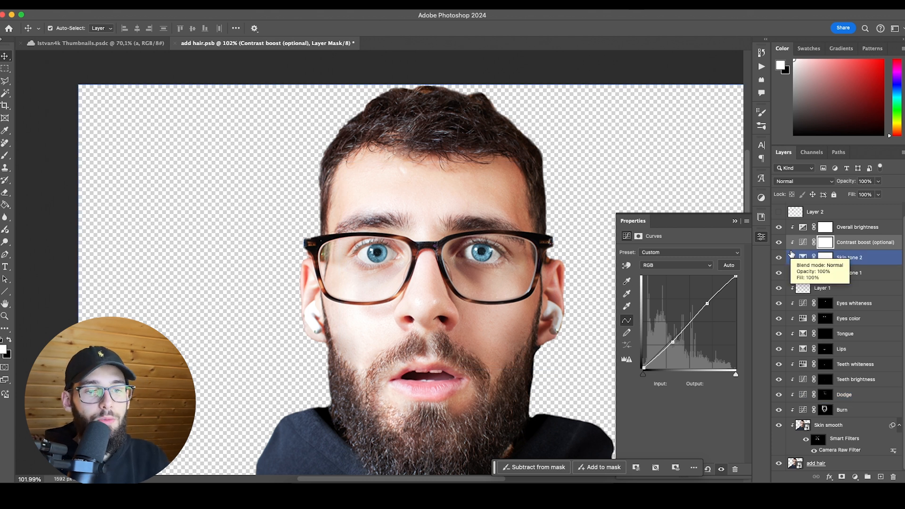
{"action": "left_click", "coordinate": [803, 243]}
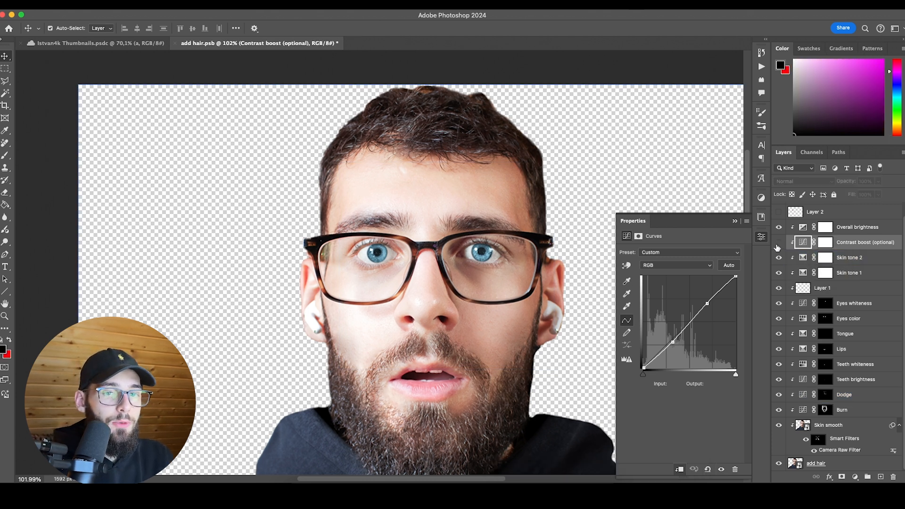
{"action": "left_click", "coordinate": [779, 228]}
{"action": "left_click", "coordinate": [779, 227]}
{"action": "left_click", "coordinate": [779, 228]}
{"action": "left_click", "coordinate": [779, 227]}
{"action": "left_click", "coordinate": [763, 238]}
Toggle the Overall brightness and Contrast boost layers together to compare their combined effect on the whole portrait.
{"action": "scroll", "coordinate": [764, 240], "scroll_direction": "down", "scroll_amount": 2}
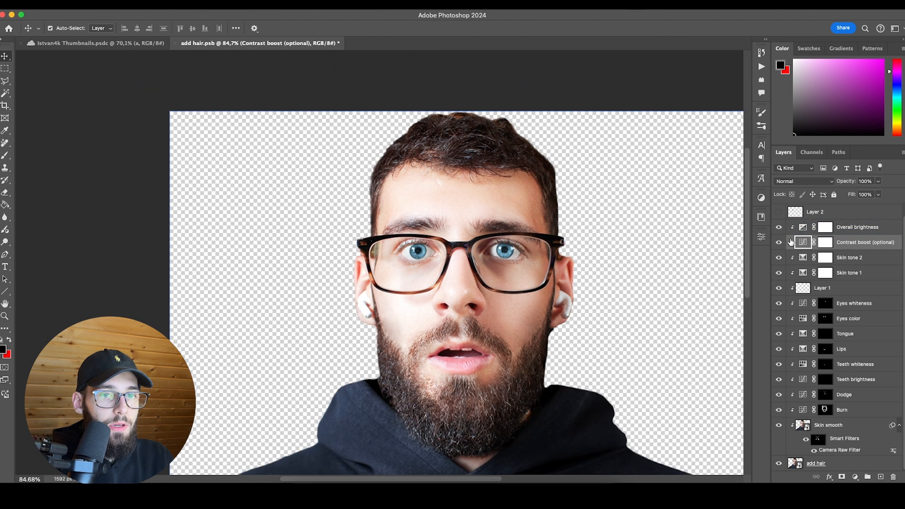
{"action": "left_click_drag", "start_coordinate": [778, 227], "coordinate": [779, 242]}
{"action": "scroll", "coordinate": [473, 259], "scroll_direction": "down", "scroll_amount": 3}
{"action": "scroll", "coordinate": [427, 293], "scroll_direction": "up", "scroll_amount": 2}
{"action": "left_click", "coordinate": [779, 242]}
{"action": "left_click", "coordinate": [780, 227]}
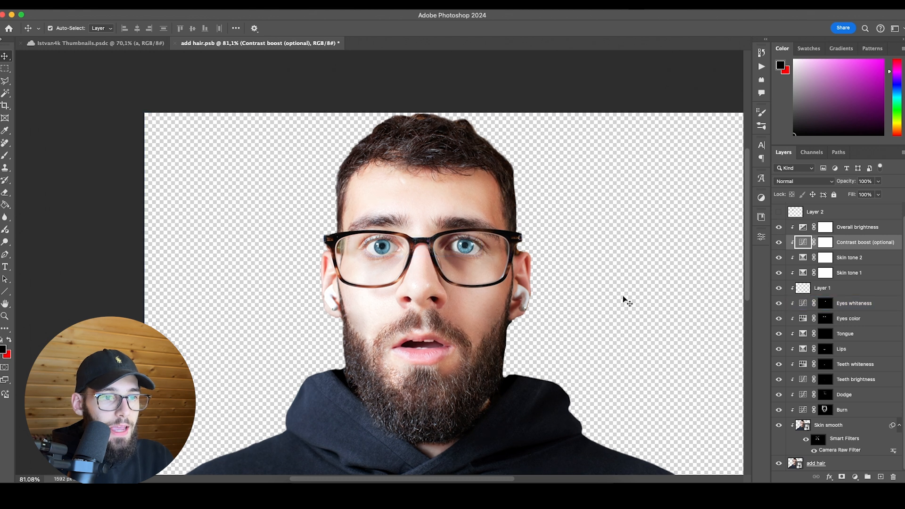
Examine the glasses close up for coloured reflections on the bridge, the frame edge and the outer lens area.
{"action": "scroll", "coordinate": [435, 254], "scroll_direction": "down", "scroll_amount": 5}
{"action": "scroll", "coordinate": [427, 262], "scroll_direction": "up", "scroll_amount": 4}
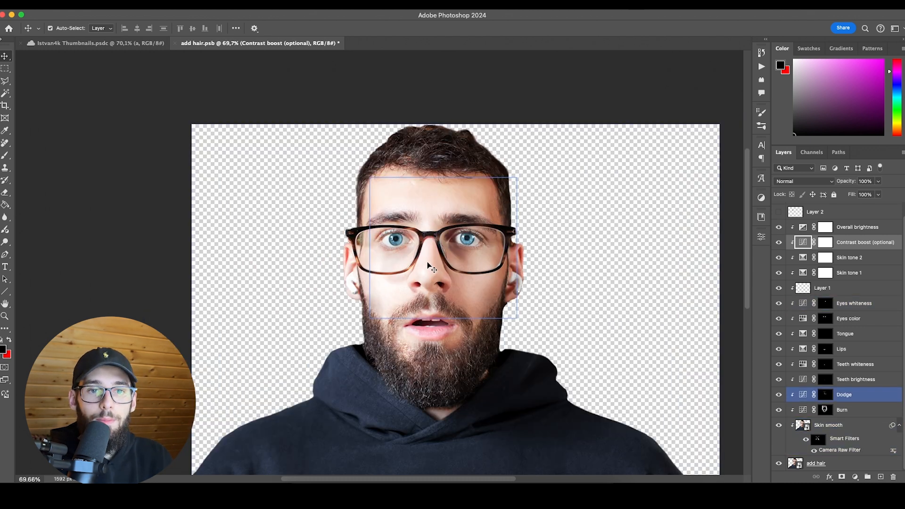
{"action": "scroll", "coordinate": [812, 257], "scroll_direction": "up", "scroll_amount": 1}
{"action": "scroll", "coordinate": [440, 241], "scroll_direction": "up", "scroll_amount": 4}
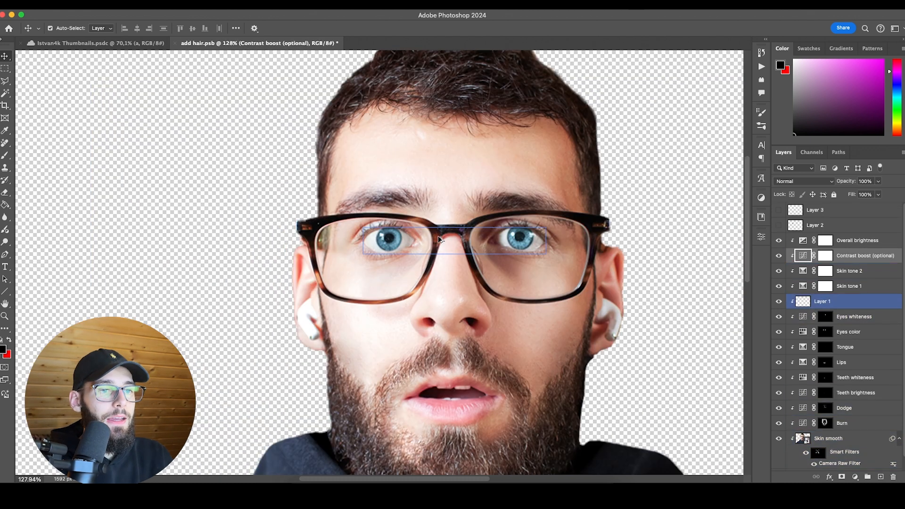
{"action": "scroll", "coordinate": [438, 239], "scroll_direction": "up", "scroll_amount": 8}
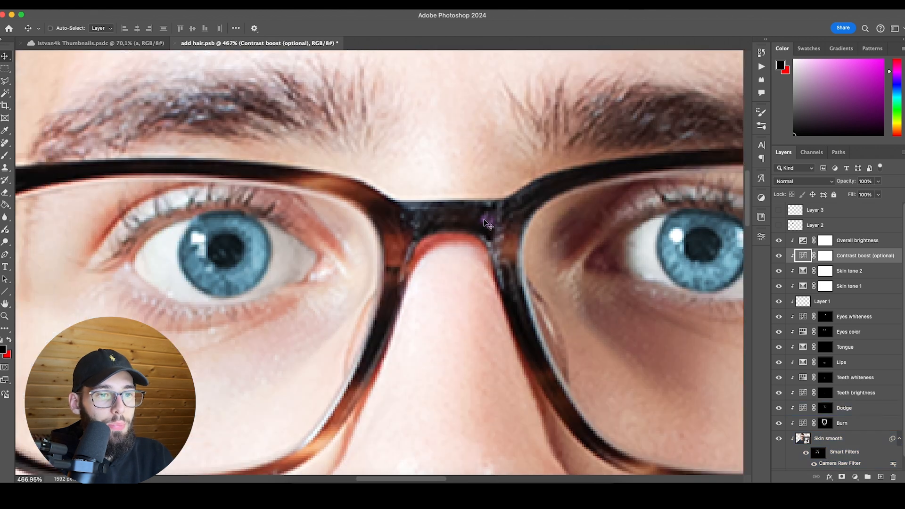
{"action": "scroll", "coordinate": [487, 225], "scroll_direction": "left", "scroll_amount": 7}
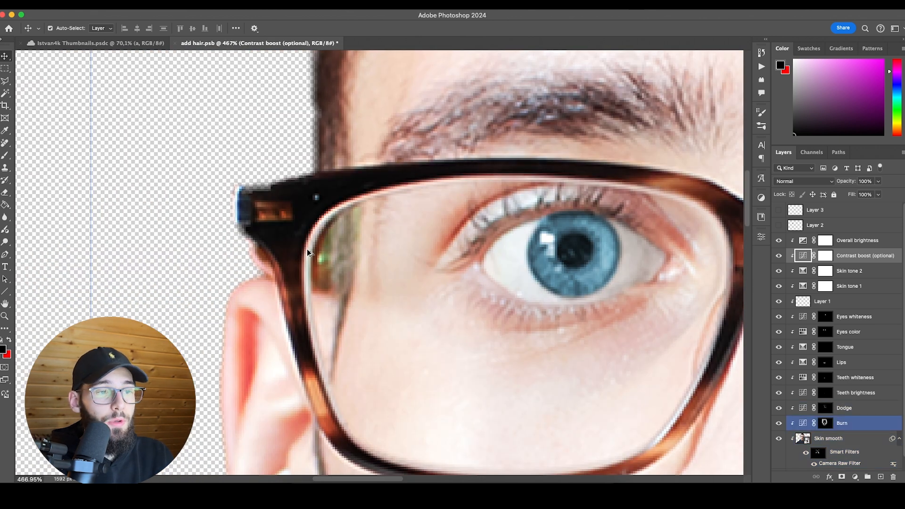
{"action": "scroll", "coordinate": [307, 253], "scroll_direction": "up", "scroll_amount": 4}
{"action": "scroll", "coordinate": [412, 213], "scroll_direction": "down", "scroll_amount": 10}
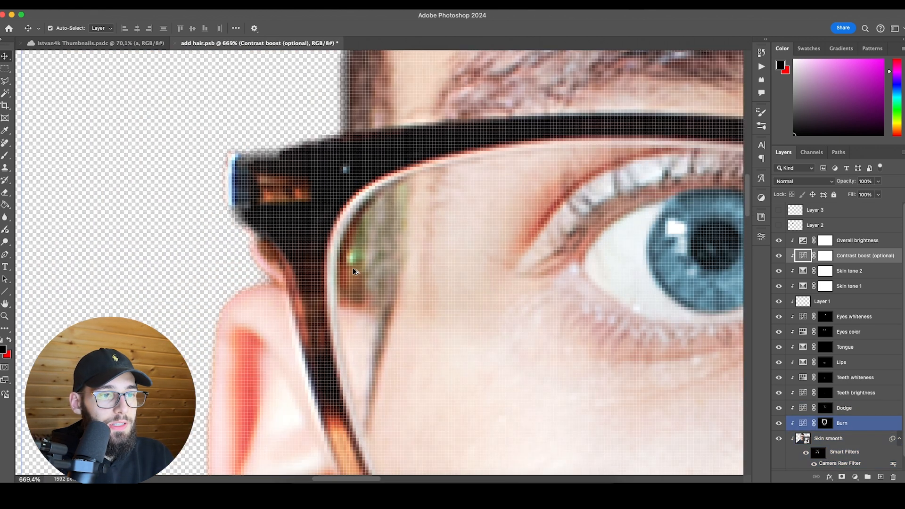
{"action": "scroll", "coordinate": [374, 265], "scroll_direction": "down", "scroll_amount": 5}
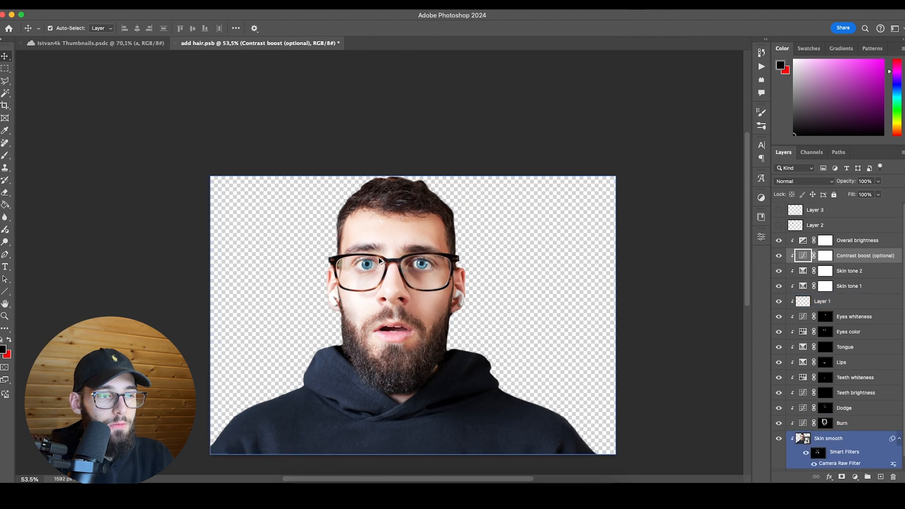
{"action": "scroll", "coordinate": [390, 261], "scroll_direction": "up", "scroll_amount": 7}
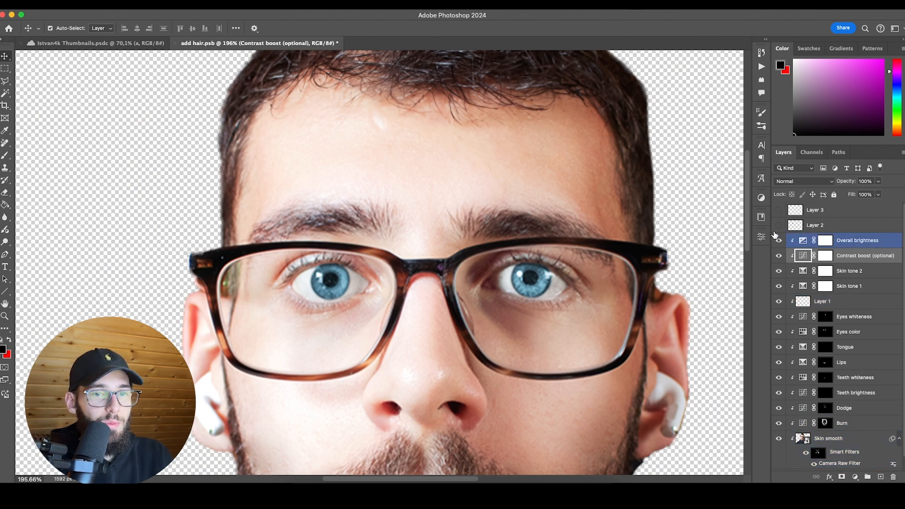
Show Layer 2 over the lens reflection with its blend mode set to Hue, and show and select Layer 3 over the glasses bridge.
{"action": "left_click", "coordinate": [779, 226]}
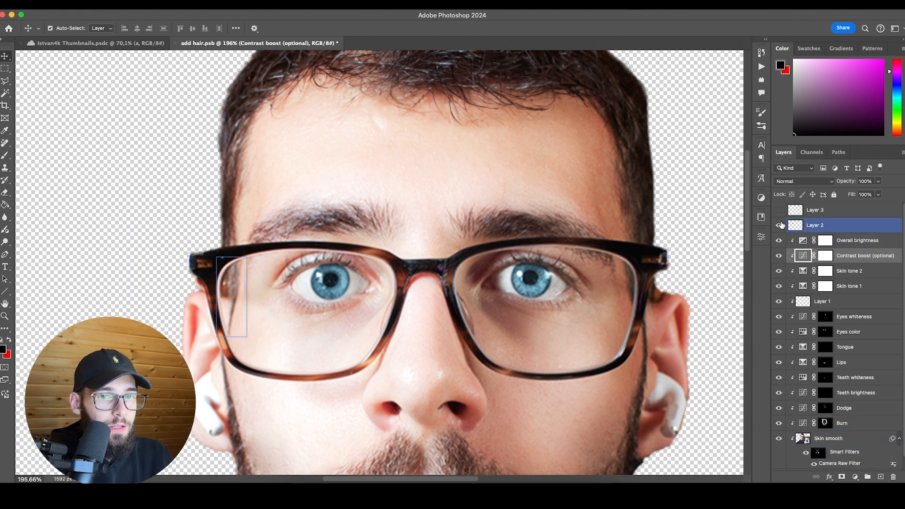
{"action": "left_click", "coordinate": [796, 226]}
{"action": "left_click", "coordinate": [801, 181]}
{"action": "left_click", "coordinate": [803, 181]}
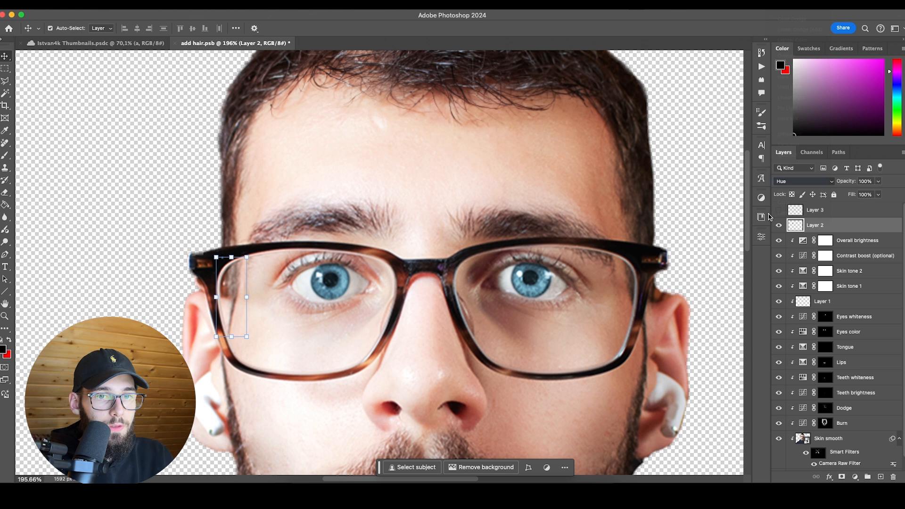
{"action": "left_click", "coordinate": [779, 210]}
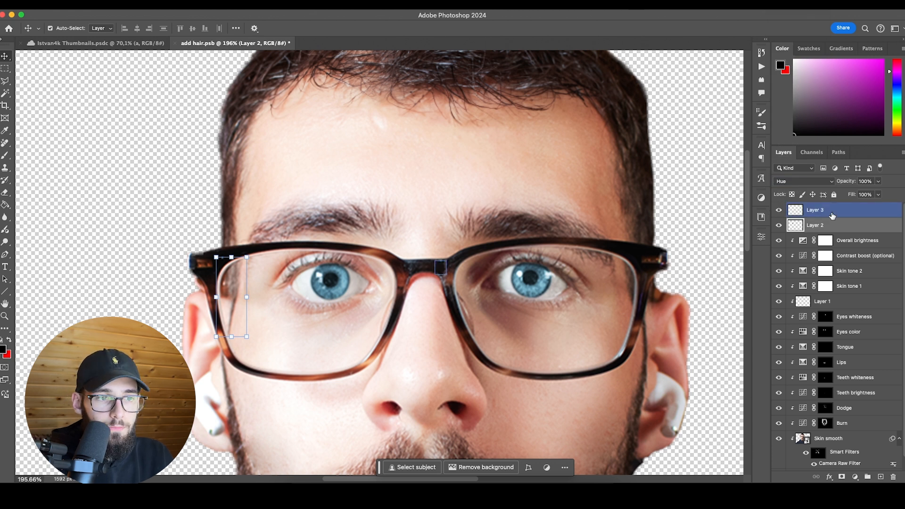
{"action": "left_click", "coordinate": [823, 215]}
Examine the retouched glasses bridge, face and earbuds close up and within the full portrait.
{"action": "scroll", "coordinate": [456, 277], "scroll_direction": "up", "scroll_amount": 5}
{"action": "scroll", "coordinate": [394, 249], "scroll_direction": "down", "scroll_amount": 3}
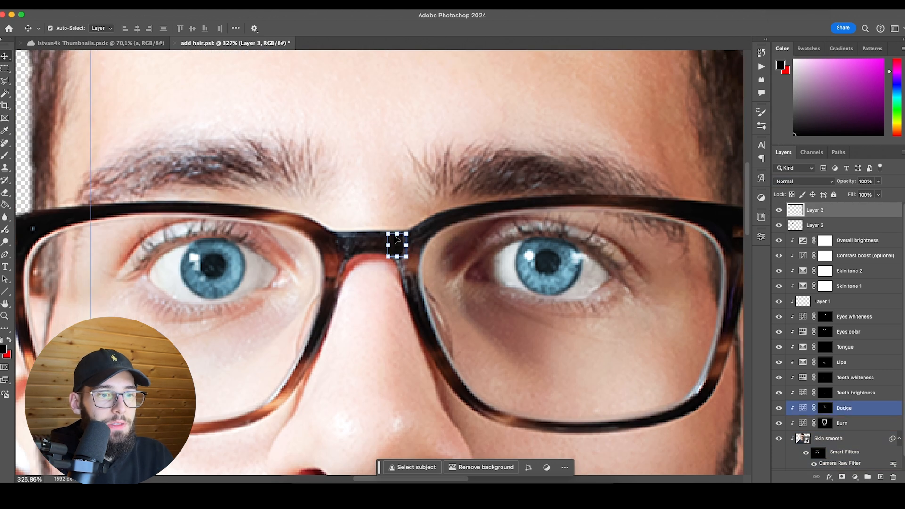
{"action": "scroll", "coordinate": [396, 250], "scroll_direction": "down", "scroll_amount": 5}
{"action": "scroll", "coordinate": [472, 255], "scroll_direction": "down", "scroll_amount": 5}
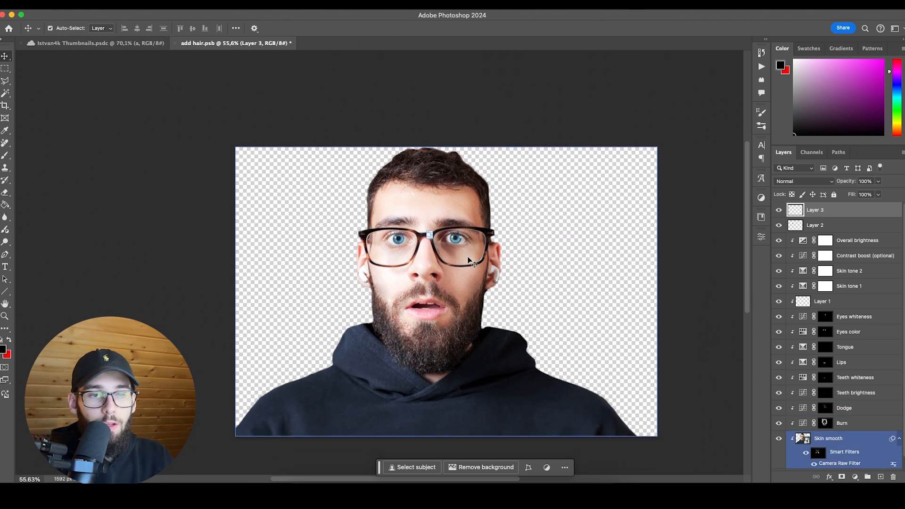
{"action": "scroll", "coordinate": [425, 272], "scroll_direction": "up", "scroll_amount": 5}
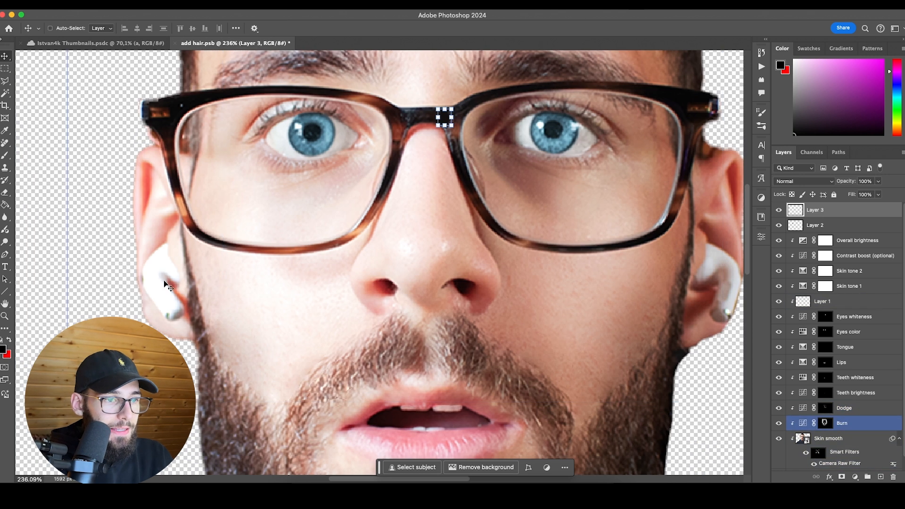
{"action": "scroll", "coordinate": [352, 320], "scroll_direction": "left", "scroll_amount": 3}
{"action": "scroll", "coordinate": [384, 268], "scroll_direction": "down", "scroll_amount": 5}
{"action": "left_click_drag", "start_coordinate": [384, 269], "coordinate": [427, 281]}
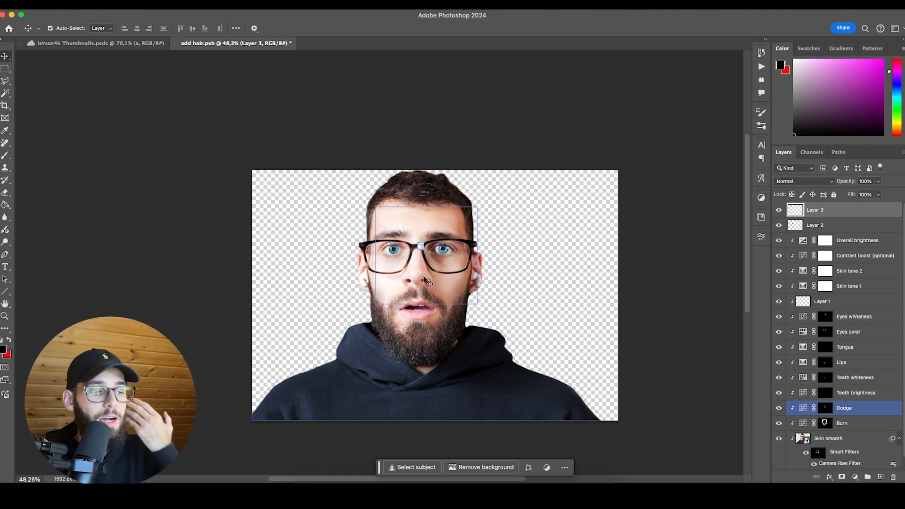
{"action": "left_click", "coordinate": [461, 272]}
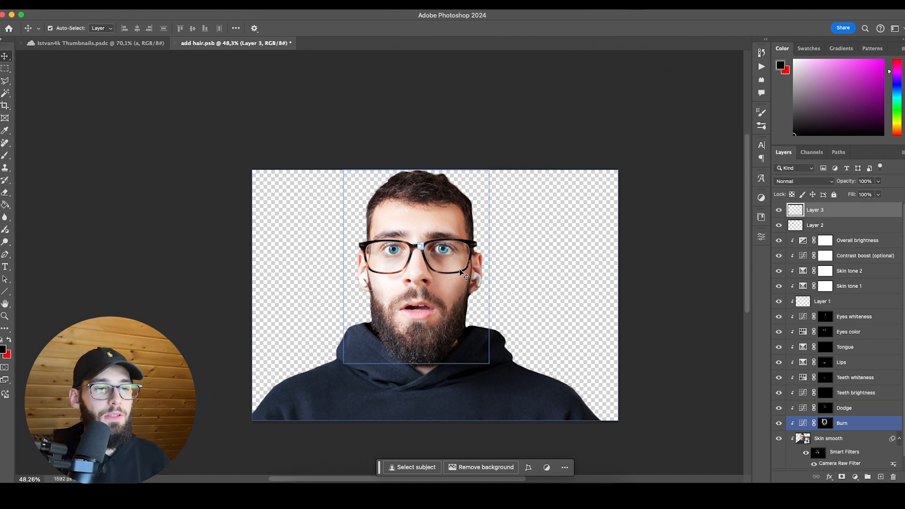
{"action": "left_click", "coordinate": [891, 279]}
{"action": "left_click", "coordinate": [856, 256]}
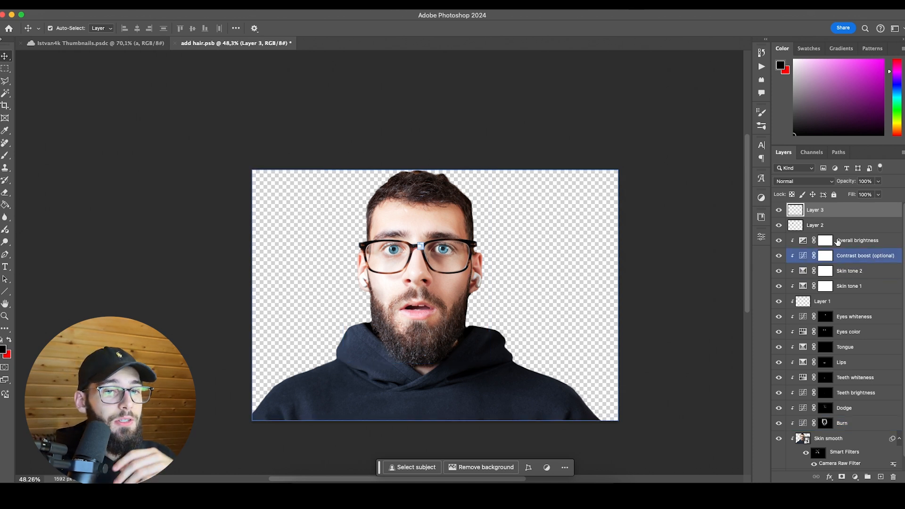
{"action": "left_click", "coordinate": [824, 226]}
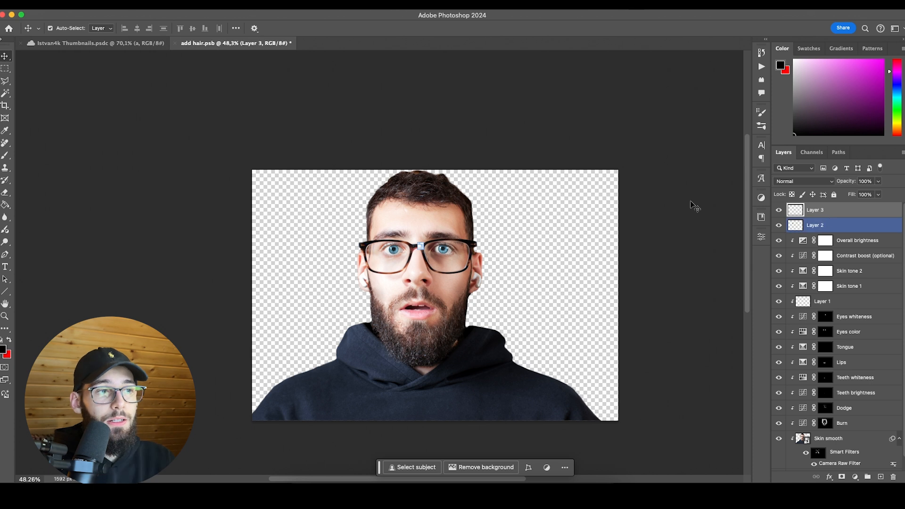
{"action": "left_click", "coordinate": [174, 44]}
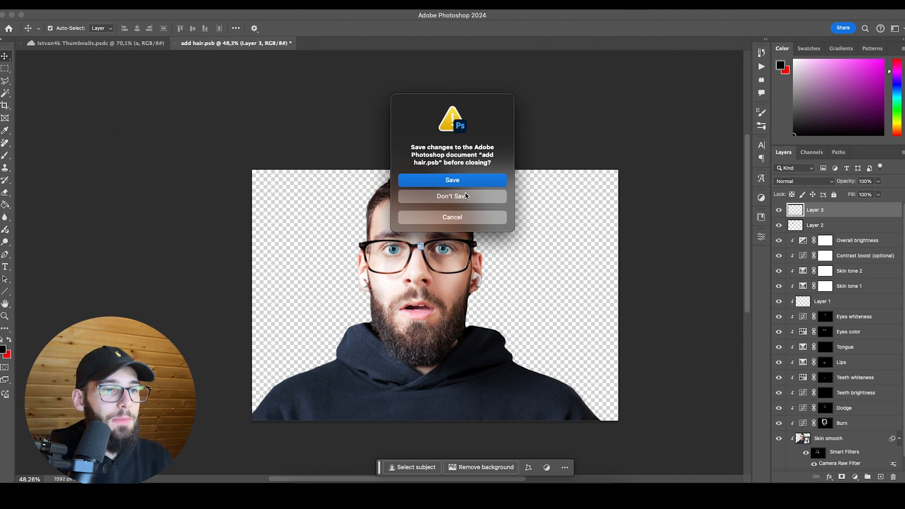
{"action": "left_click", "coordinate": [443, 219]}
Hide every retouching layer from Layer 3 down to Skin smooth, leaving only the base add hair portrait visible.
{"action": "scroll", "coordinate": [416, 280], "scroll_direction": "up", "scroll_amount": 2}
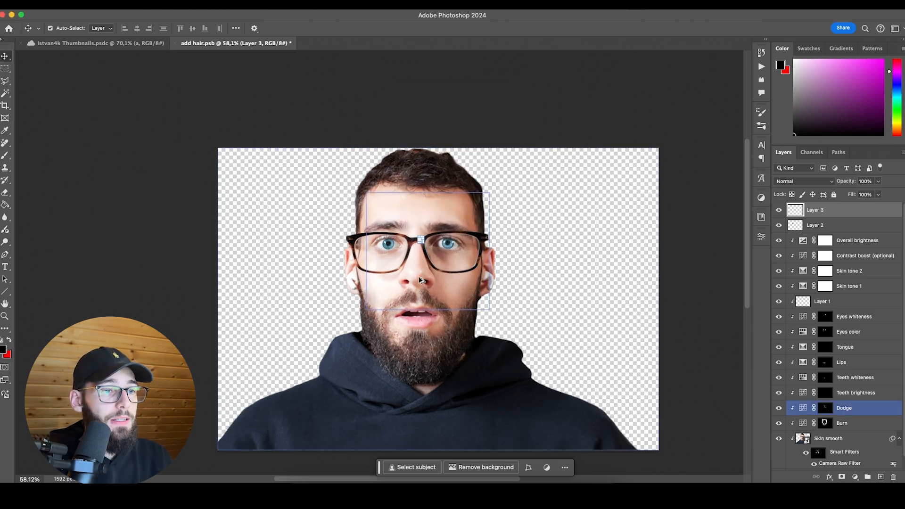
{"action": "scroll", "coordinate": [432, 274], "scroll_direction": "down", "scroll_amount": 2}
{"action": "scroll", "coordinate": [432, 273], "scroll_direction": "right", "scroll_amount": 2}
{"action": "scroll", "coordinate": [304, 186], "scroll_direction": "up", "scroll_amount": 4}
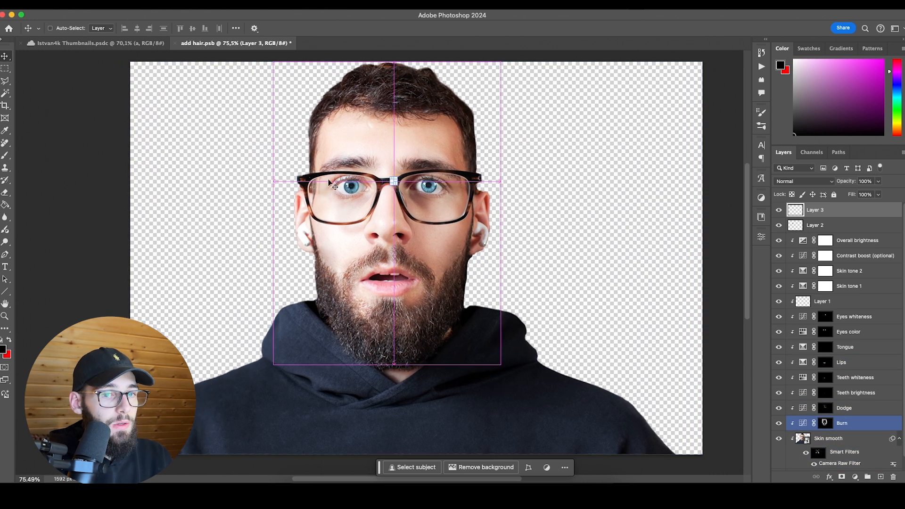
{"action": "left_click_drag", "start_coordinate": [779, 240], "coordinate": [779, 210]}
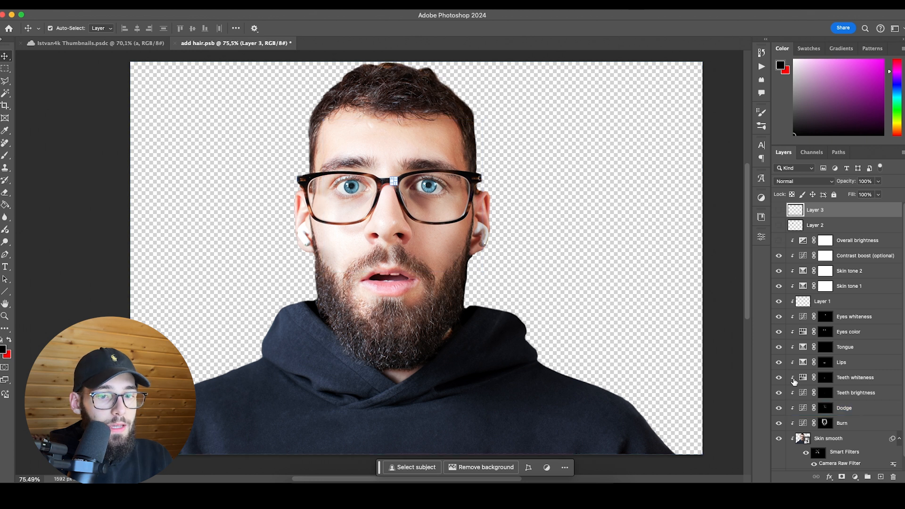
{"action": "left_click", "coordinate": [779, 439], "text": "alt"}
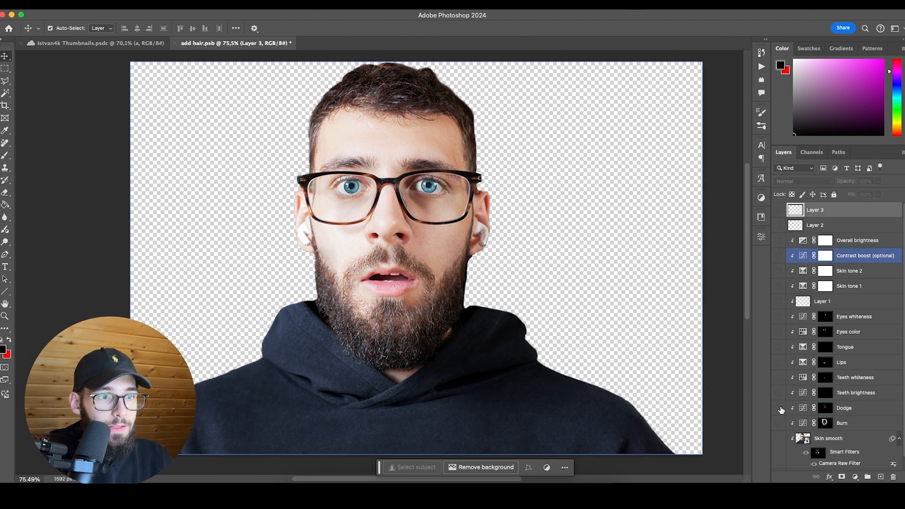
{"action": "left_click_drag", "start_coordinate": [778, 423], "coordinate": [776, 206]}
Undo and redo the layer visibility changes repeatedly to compare the portrait before and after retouching.
{"action": "key", "text": "super+z"}
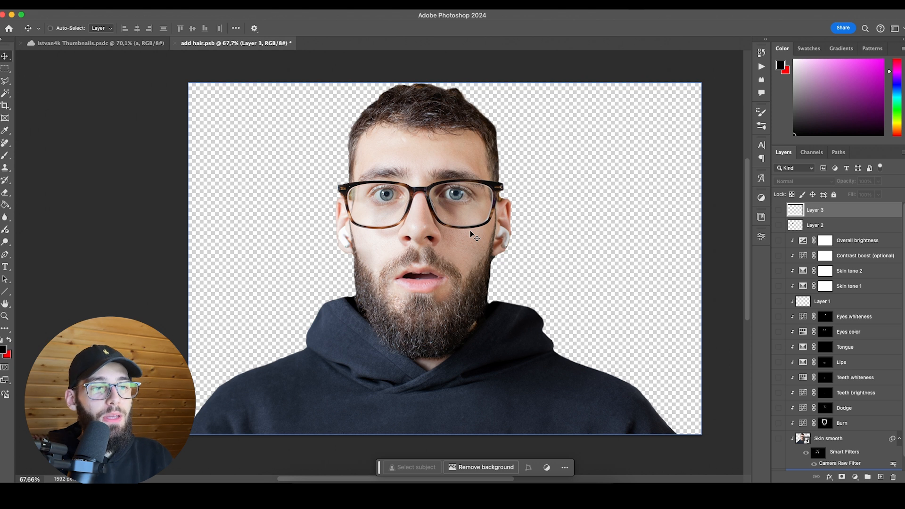
{"action": "key", "text": "super+z"}
{"action": "key", "text": "super+shift+z"}
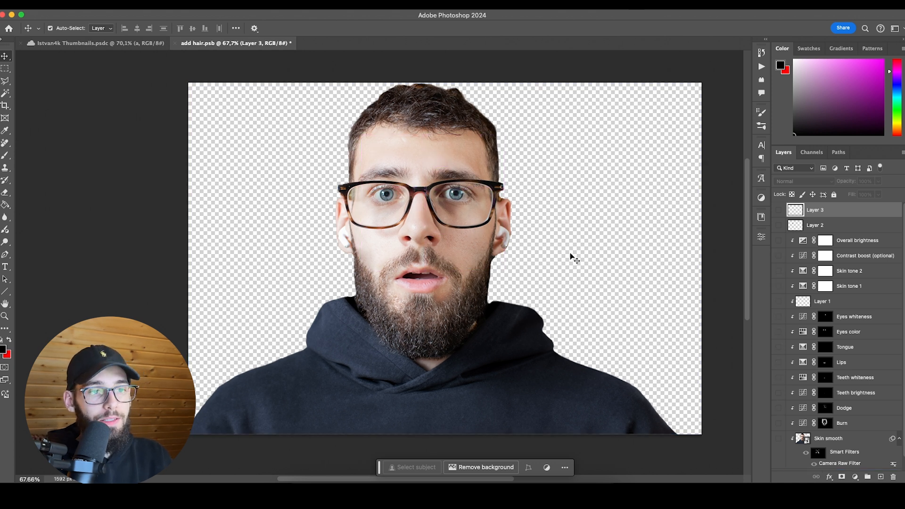
{"action": "key", "text": "super+z"}
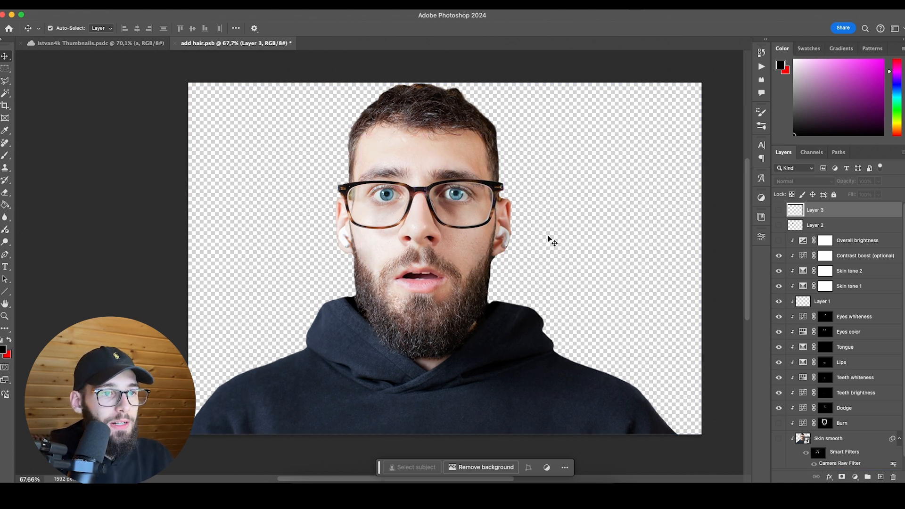
{"action": "key", "text": "super+shift+z"}
{"action": "key", "text": "super+z"}
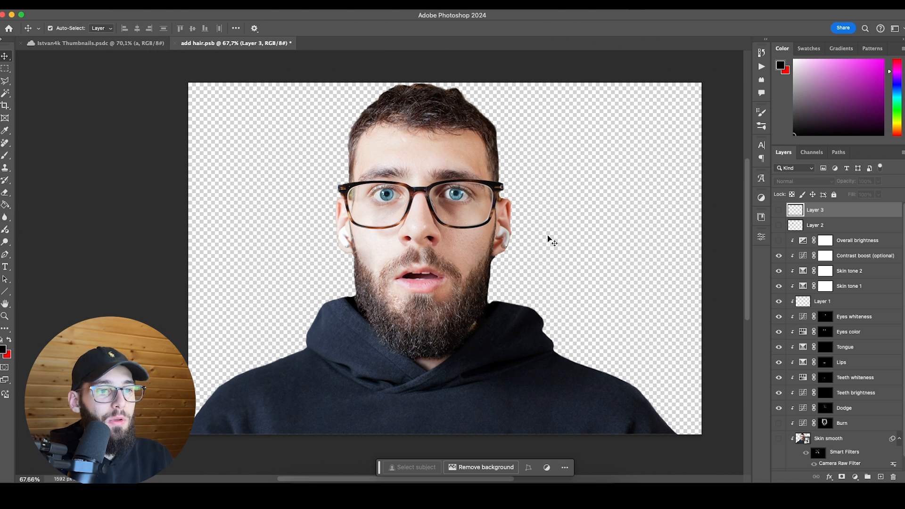
Compare the portrait once more with and without retouching, leaving every layer from Layer 3 down to Skin smooth visible.
{"action": "key", "text": "super+z"}
{"action": "key", "text": "super+shift+z"}
{"action": "key", "text": "super+shift+z"}
{"action": "key", "text": "super+z"}
{"action": "key", "text": "super+z"}
{"action": "key", "text": "super+z"}
{"action": "scroll", "coordinate": [869, 324], "scroll_direction": "down", "scroll_amount": 1}
{"action": "left_click_drag", "start_coordinate": [779, 425], "coordinate": [776, 232]}
{"action": "key", "text": "super+z"}
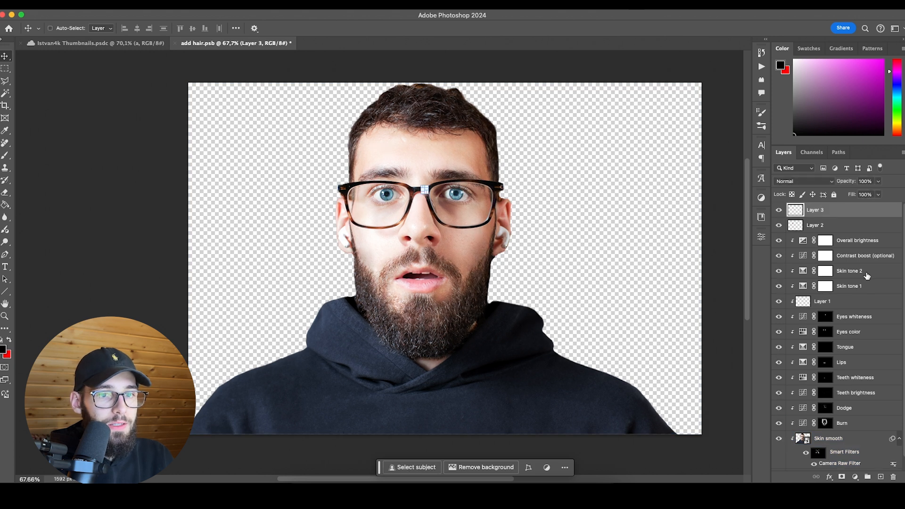
Close add hair.psb and, in the thumbnail document, hide the Subject group's layers from Layer 16 up to Layer 12.
{"action": "left_click", "coordinate": [175, 43]}
{"action": "left_click", "coordinate": [433, 198]}
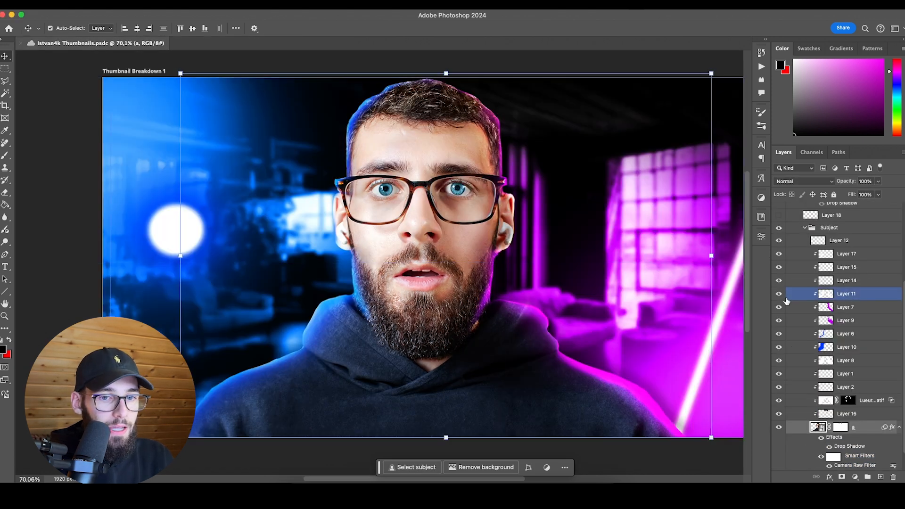
{"action": "left_click_drag", "start_coordinate": [781, 417], "coordinate": [779, 240]}
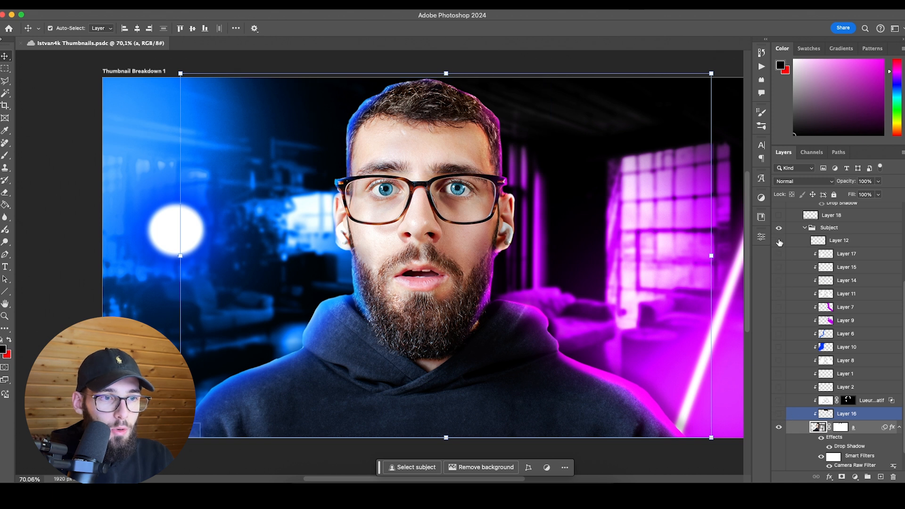
Toggle the Camera Raw Filter on the subject off and on to compare its effect within the full thumbnail.
{"action": "scroll", "coordinate": [490, 287], "scroll_direction": "down", "scroll_amount": 5}
{"action": "scroll", "coordinate": [486, 264], "scroll_direction": "up", "scroll_amount": 4}
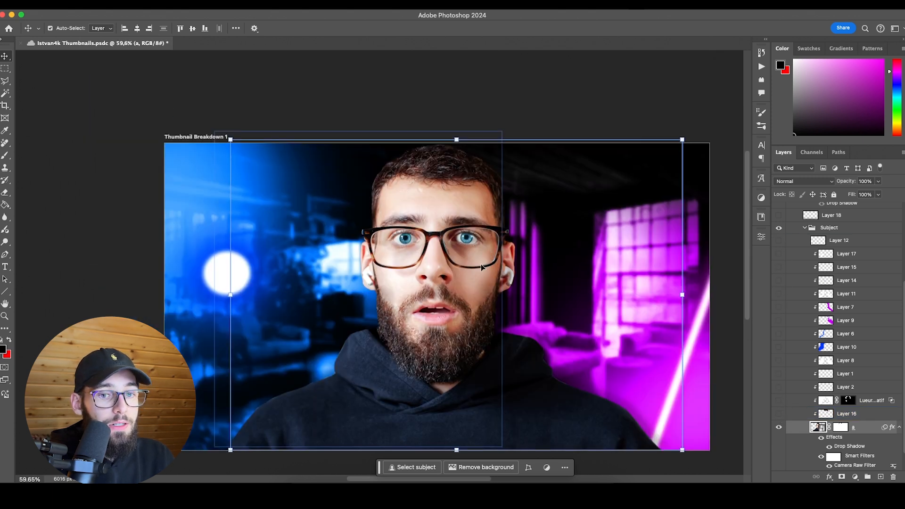
{"action": "scroll", "coordinate": [838, 442], "scroll_direction": "down", "scroll_amount": 2}
{"action": "left_click", "coordinate": [830, 441]}
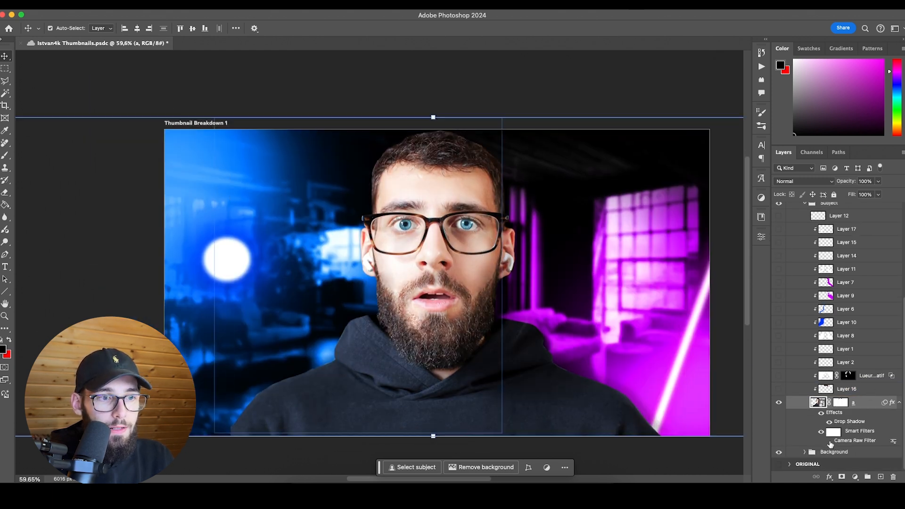
{"action": "left_click", "coordinate": [830, 441]}
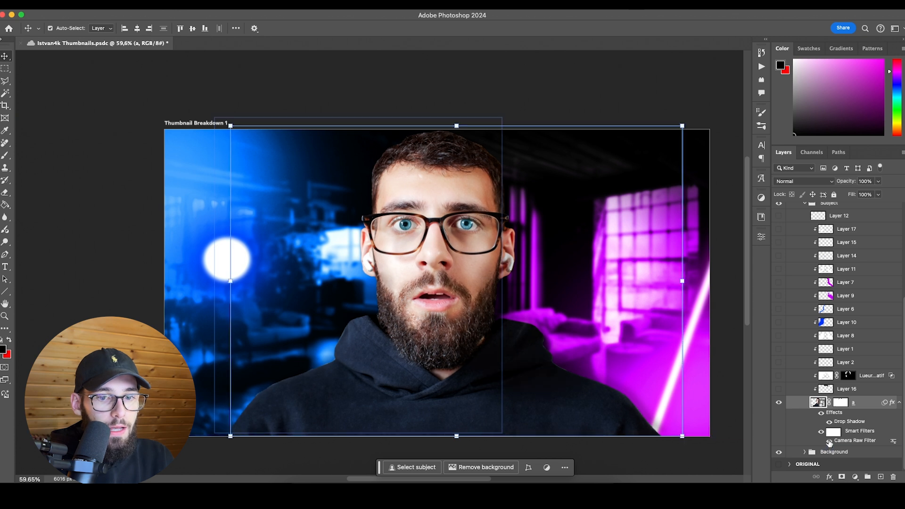
{"action": "left_click", "coordinate": [830, 422]}
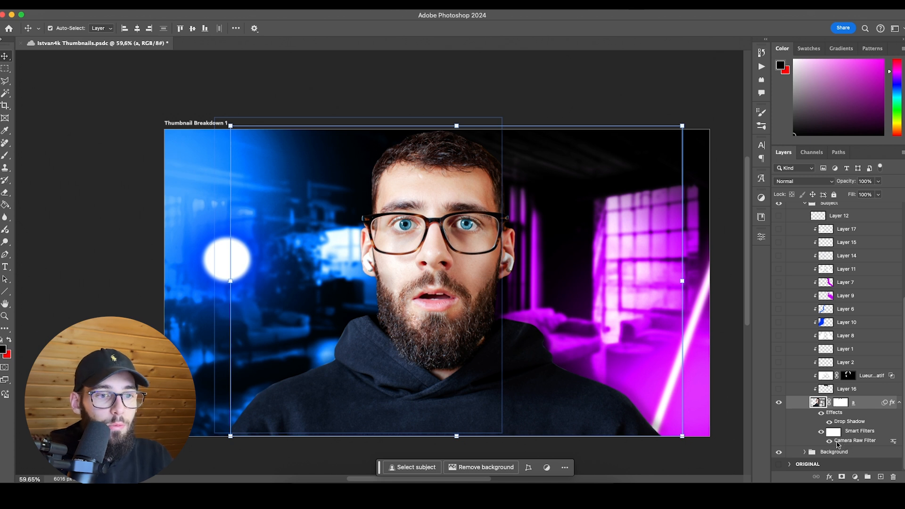
Open the subject's Camera Raw Filter settings, frame the portrait in the preview and review the Light adjustments.
{"action": "double_click", "coordinate": [838, 444]}
{"action": "left_click", "coordinate": [428, 242]}
{"action": "key", "text": "alt"}
{"action": "left_click_drag", "start_coordinate": [380, 311], "coordinate": [363, 306]}
{"action": "right_click", "coordinate": [376, 284]}
{"action": "left_click", "coordinate": [310, 319]}
{"action": "key", "text": "space"}
{"action": "left_click_drag", "start_coordinate": [310, 318], "coordinate": [415, 285]}
{"action": "left_click", "coordinate": [751, 165]}
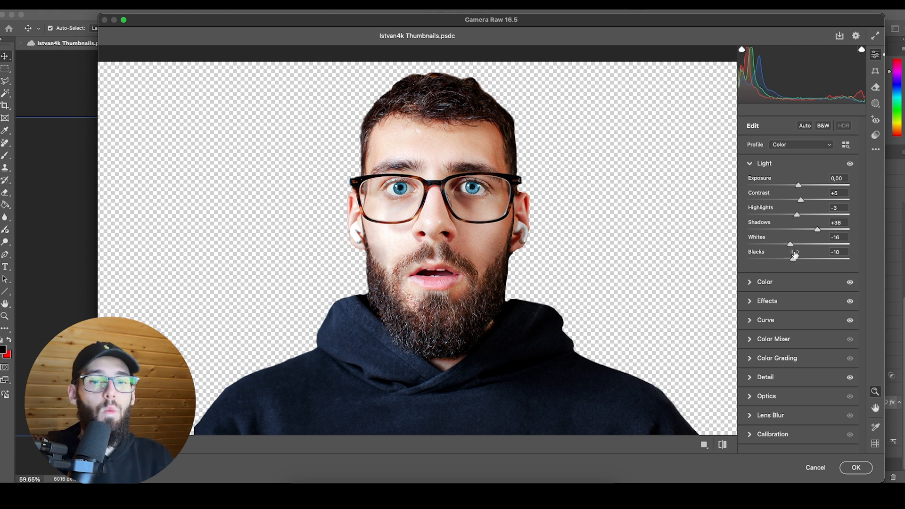
{"action": "left_click", "coordinate": [755, 165]}
Review the subject's Color, Effects and Curve adjustments in the Camera Raw Filter.
{"action": "left_click", "coordinate": [758, 183]}
{"action": "left_click", "coordinate": [750, 283]}
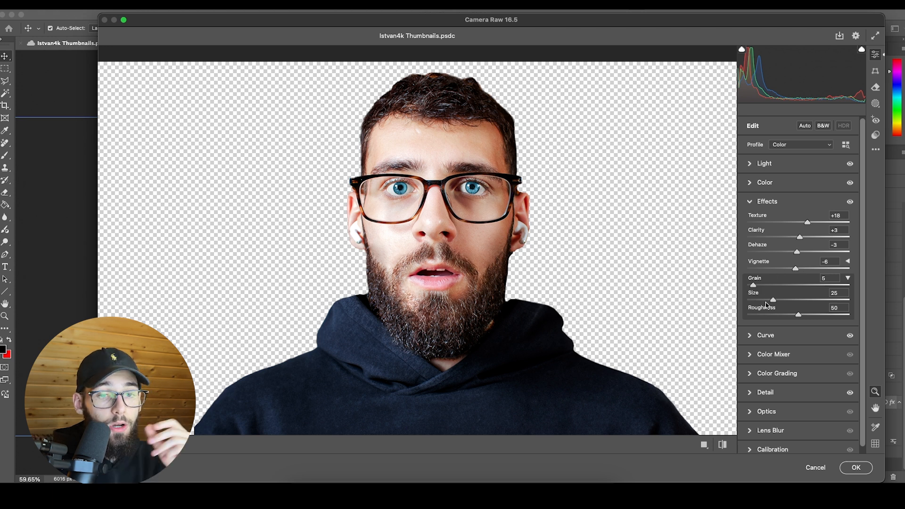
{"action": "left_click", "coordinate": [765, 335]}
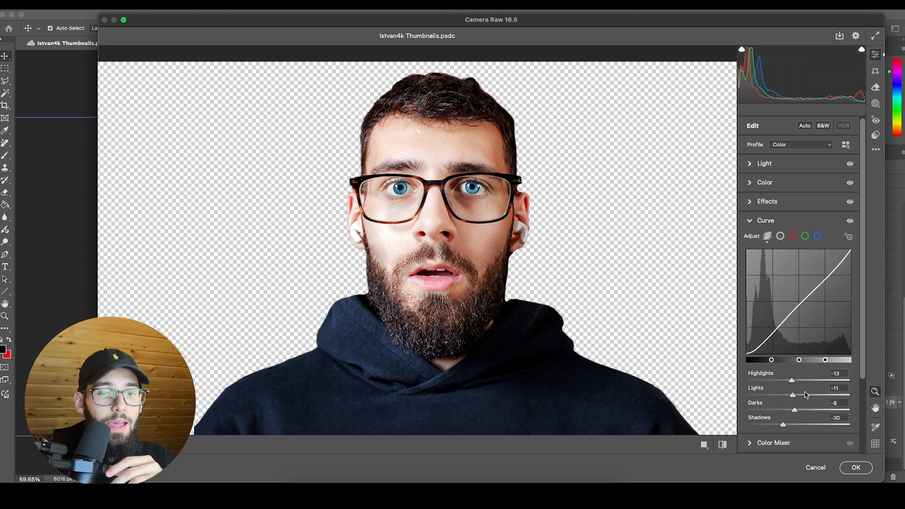
{"action": "scroll", "coordinate": [847, 377], "scroll_direction": "down", "scroll_amount": 1}
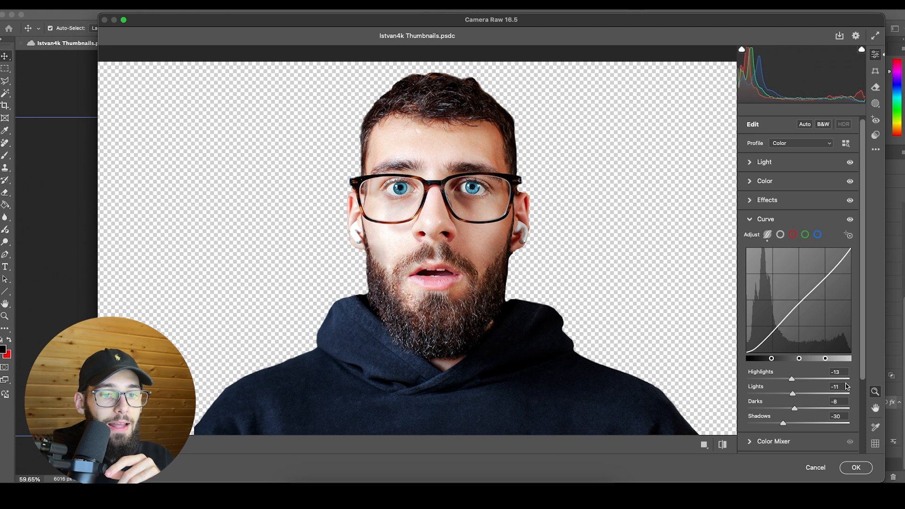
{"action": "scroll", "coordinate": [842, 396], "scroll_direction": "down", "scroll_amount": 4}
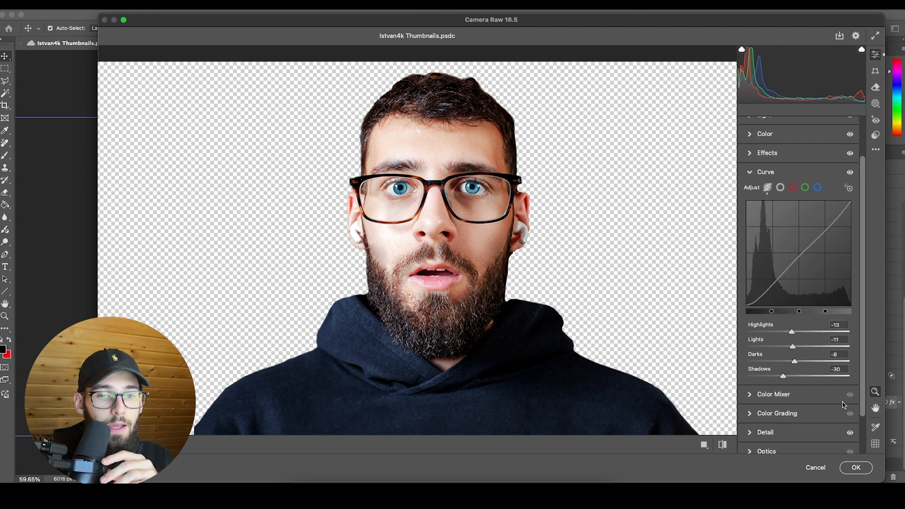
Review the remaining Camera Raw sections from Color Mixer to Calibration and close the filter without applying changes.
{"action": "left_click", "coordinate": [773, 394]}
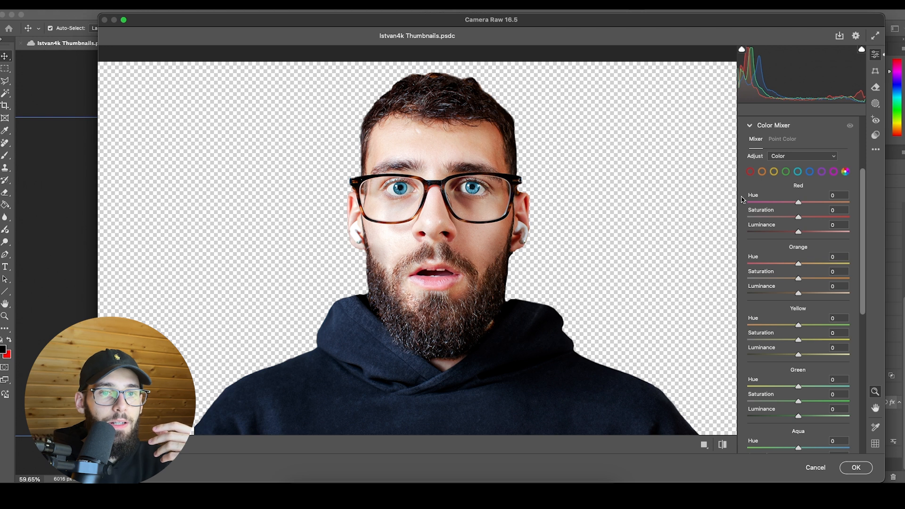
{"action": "scroll", "coordinate": [832, 407], "scroll_direction": "down", "scroll_amount": 10}
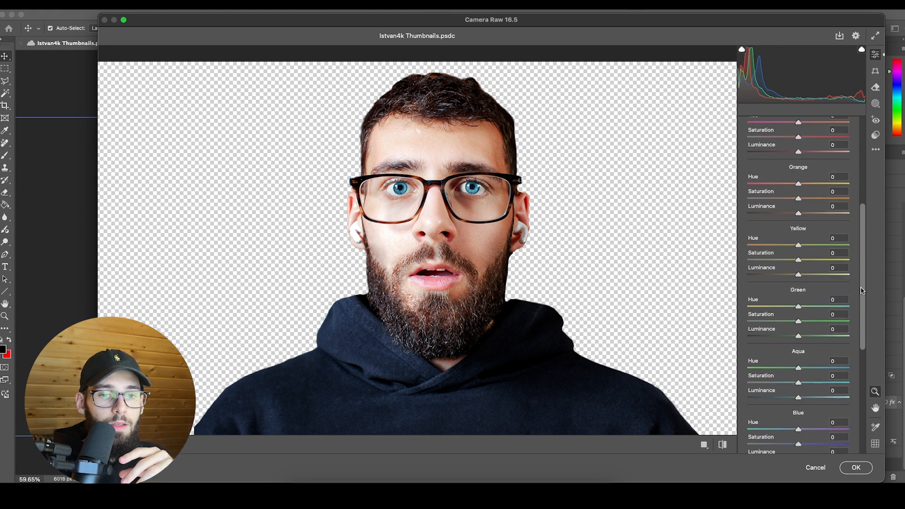
{"action": "left_click", "coordinate": [763, 369]}
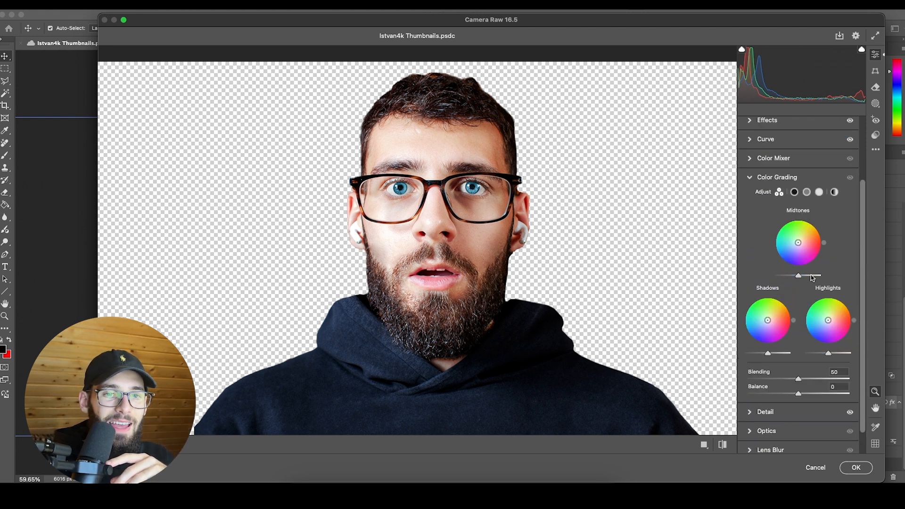
{"action": "left_click", "coordinate": [766, 412]}
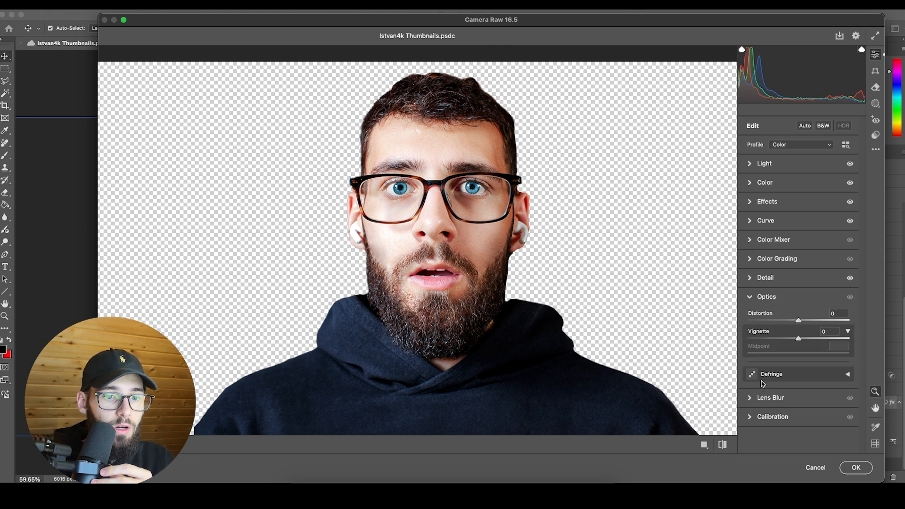
{"action": "left_click", "coordinate": [759, 394]}
{"action": "left_click", "coordinate": [760, 441]}
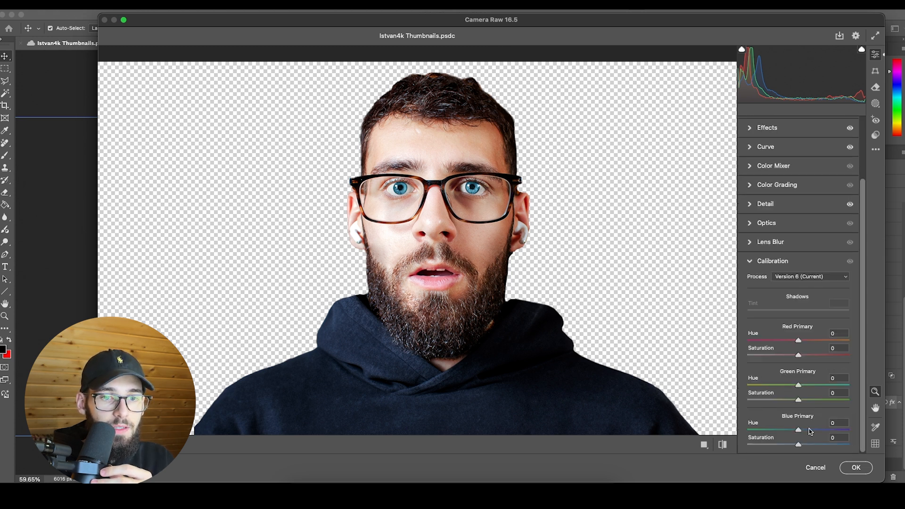
{"action": "left_click", "coordinate": [815, 467]}
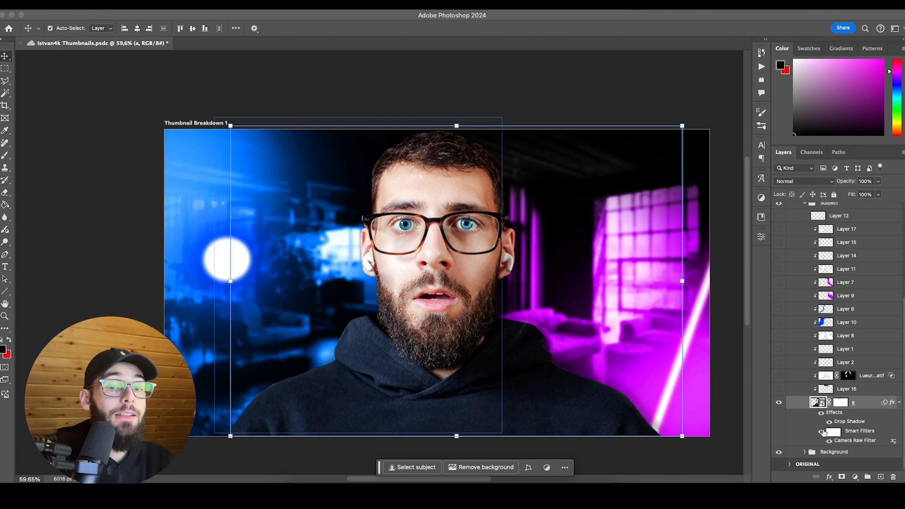
{"action": "left_click_drag", "start_coordinate": [779, 389], "coordinate": [779, 216]}
{"action": "left_click", "coordinate": [653, 362]}
{"action": "key", "text": "super+z"}
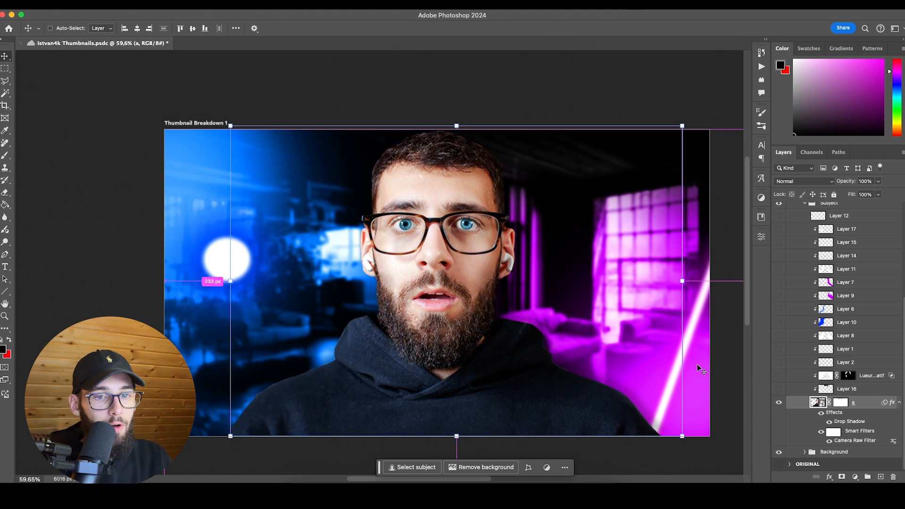
Toggle Layer 16 on and off to compare the subject's hair color, both in the full thumbnail and close up.
{"action": "left_click", "coordinate": [779, 390]}
{"action": "left_click", "coordinate": [778, 390]}
{"action": "left_click", "coordinate": [778, 391]}
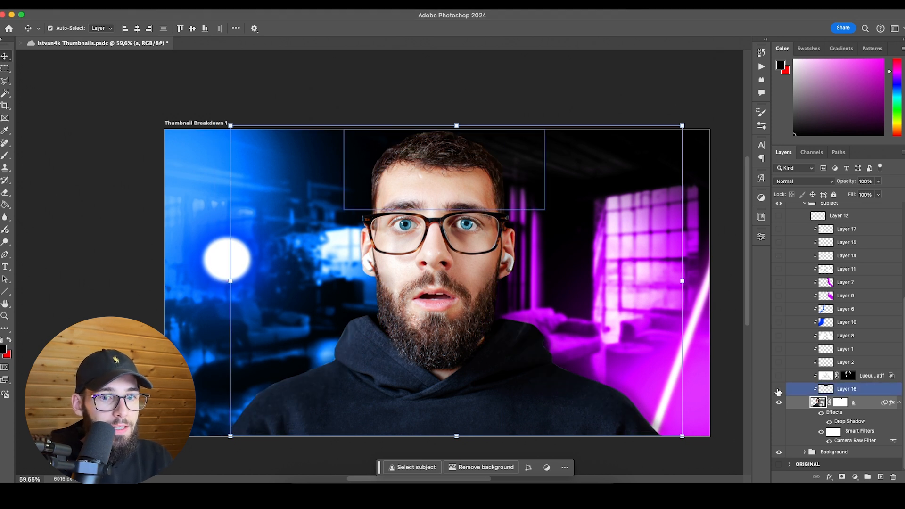
{"action": "left_click", "coordinate": [779, 390]}
{"action": "scroll", "coordinate": [440, 138], "scroll_direction": "up", "scroll_amount": 6}
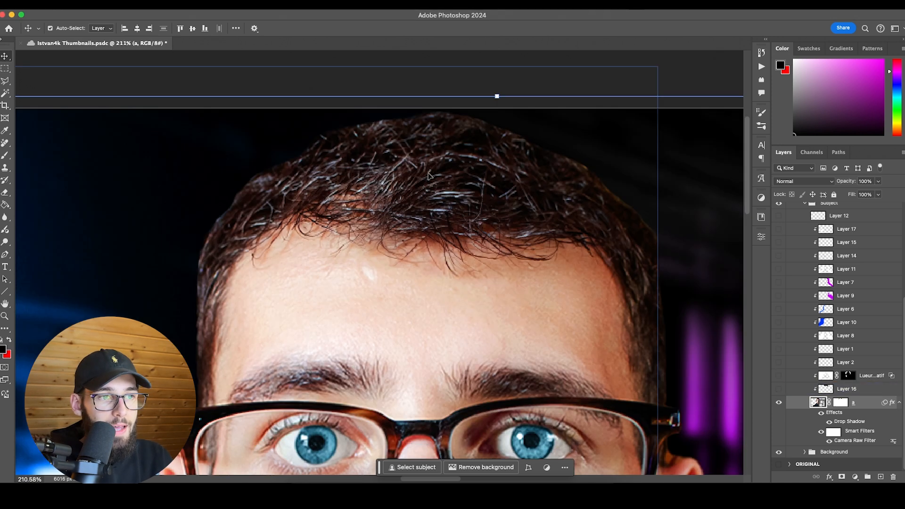
{"action": "left_click", "coordinate": [780, 391]}
{"action": "left_click", "coordinate": [780, 391]}
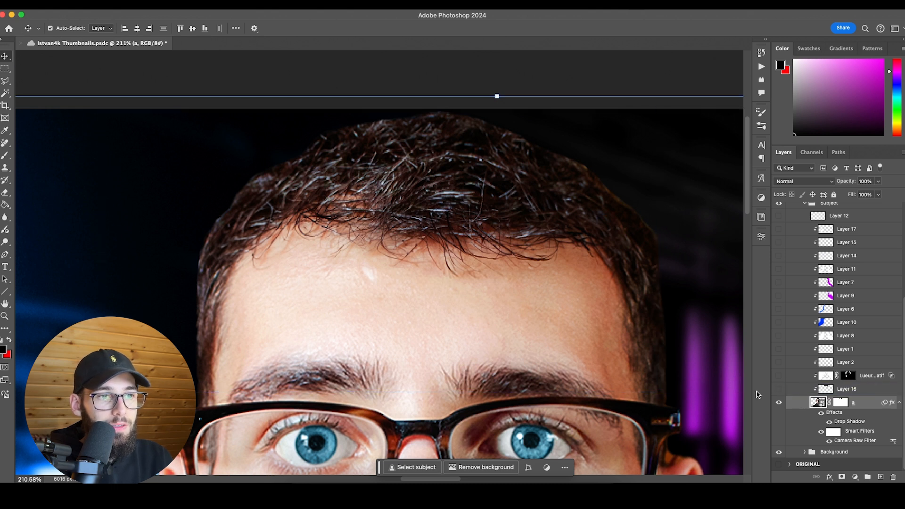
Examine the color of the subject's hair without Layer 16, close up and from farther away.
{"action": "scroll", "coordinate": [259, 258], "scroll_direction": "down", "scroll_amount": 6}
{"action": "scroll", "coordinate": [232, 271], "scroll_direction": "up", "scroll_amount": 2}
{"action": "scroll", "coordinate": [305, 238], "scroll_direction": "up", "scroll_amount": 3}
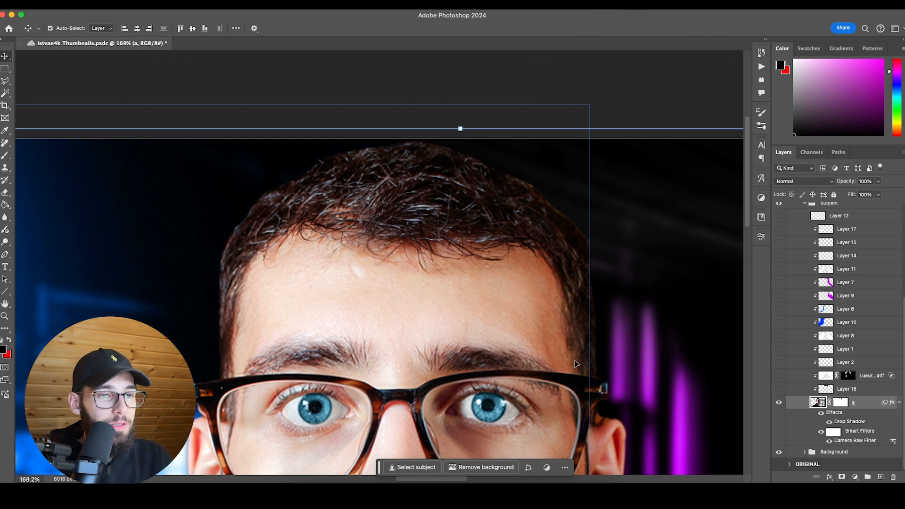
{"action": "scroll", "coordinate": [575, 361], "scroll_direction": "down", "scroll_amount": 5}
{"action": "scroll", "coordinate": [574, 361], "scroll_direction": "up", "scroll_amount": 4}
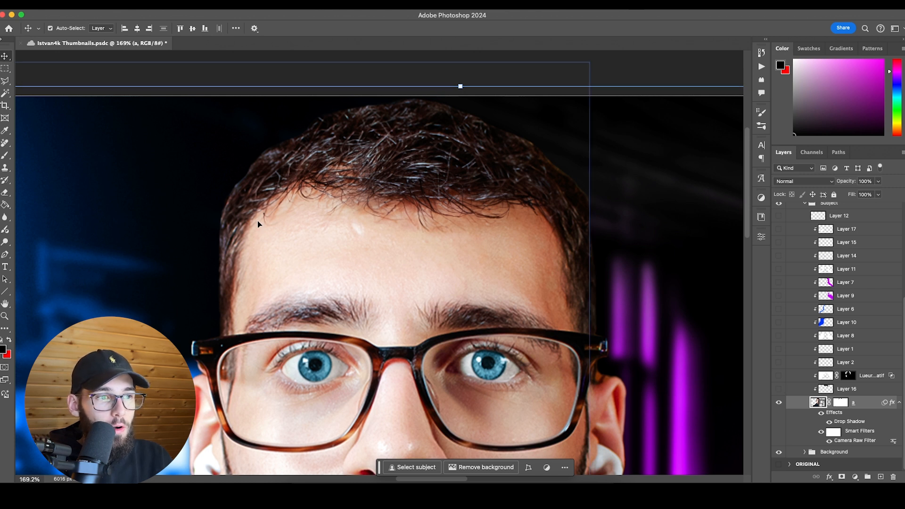
{"action": "scroll", "coordinate": [367, 189], "scroll_direction": "down", "scroll_amount": 8}
{"action": "scroll", "coordinate": [356, 188], "scroll_direction": "up", "scroll_amount": 5}
{"action": "scroll", "coordinate": [386, 140], "scroll_direction": "up", "scroll_amount": 4}
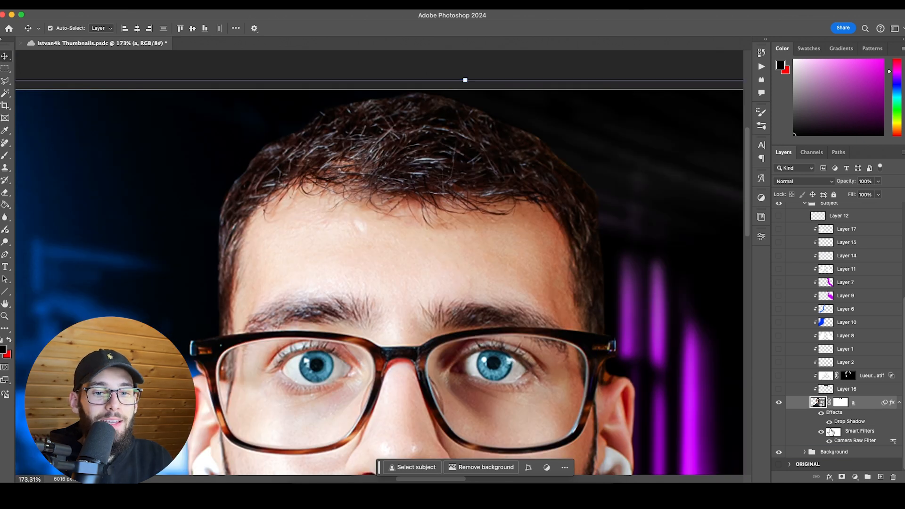
Compare the hair with and without Layer 16 once more, leaving the layer visible.
{"action": "left_click", "coordinate": [780, 389]}
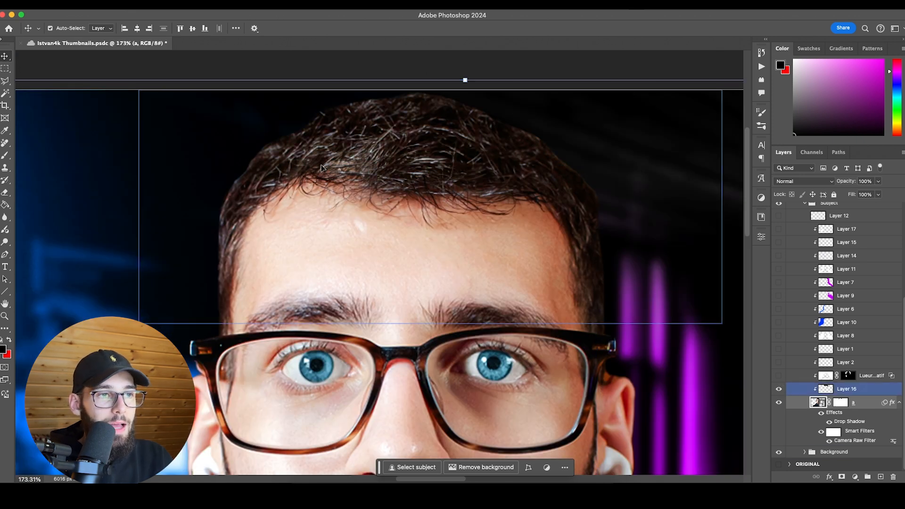
{"action": "left_click", "coordinate": [779, 390]}
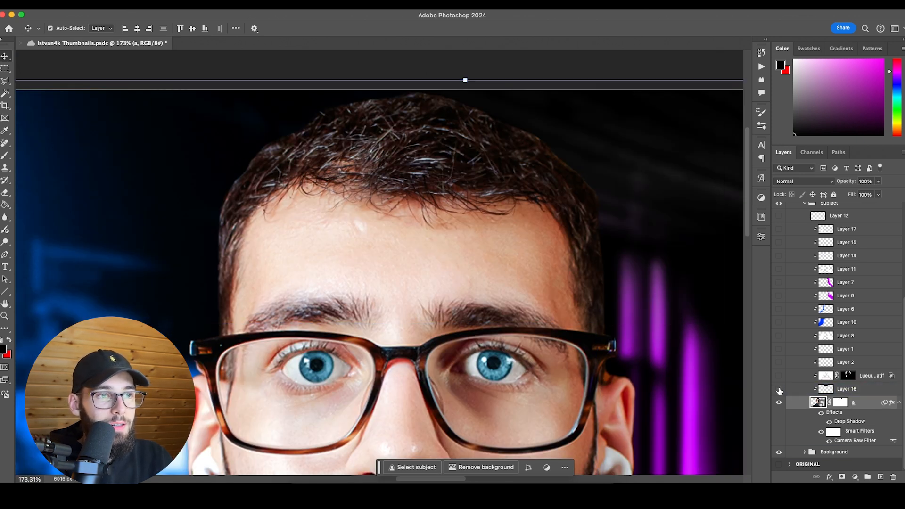
{"action": "left_click", "coordinate": [780, 390]}
Select Layer 16, check its blend mode, and temporarily load its painted area as a selection to inspect its coverage.
{"action": "left_click", "coordinate": [848, 390]}
{"action": "left_click", "coordinate": [804, 181]}
{"action": "left_click", "coordinate": [797, 189]}
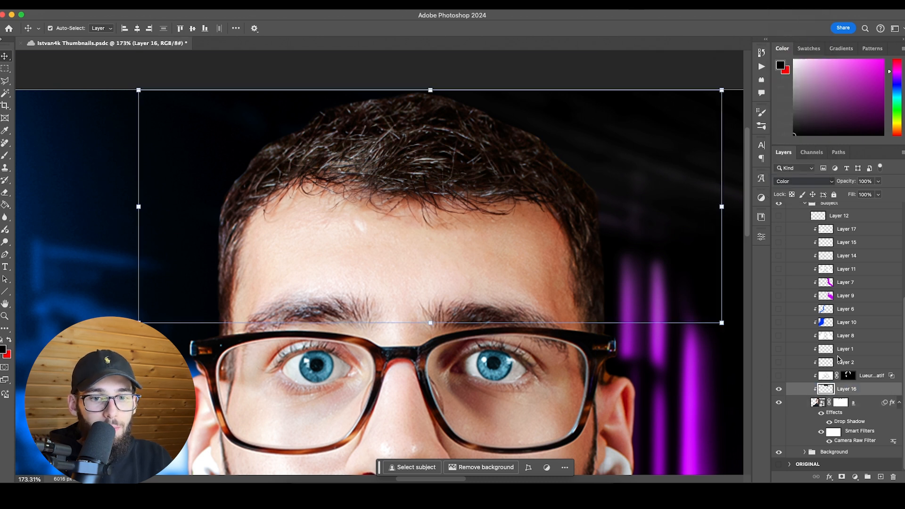
{"action": "left_click", "coordinate": [826, 389], "text": "super"}
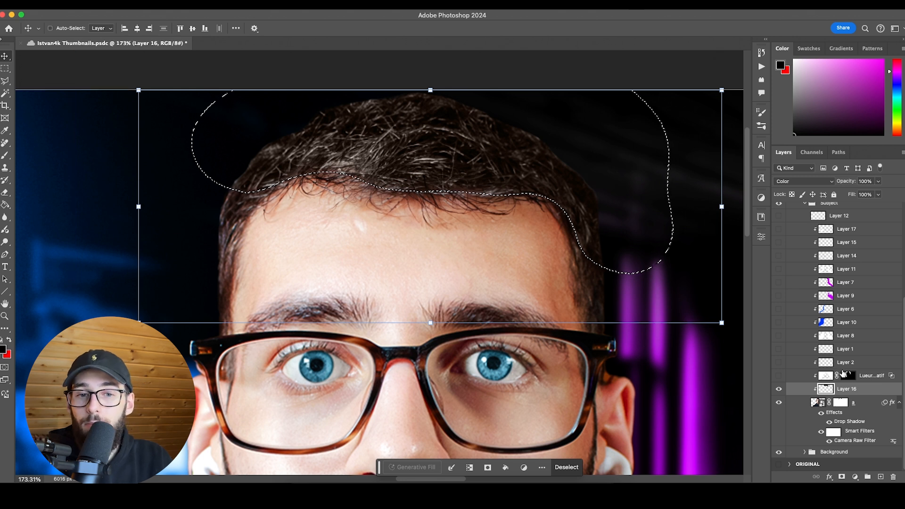
{"action": "key", "text": "super+d"}
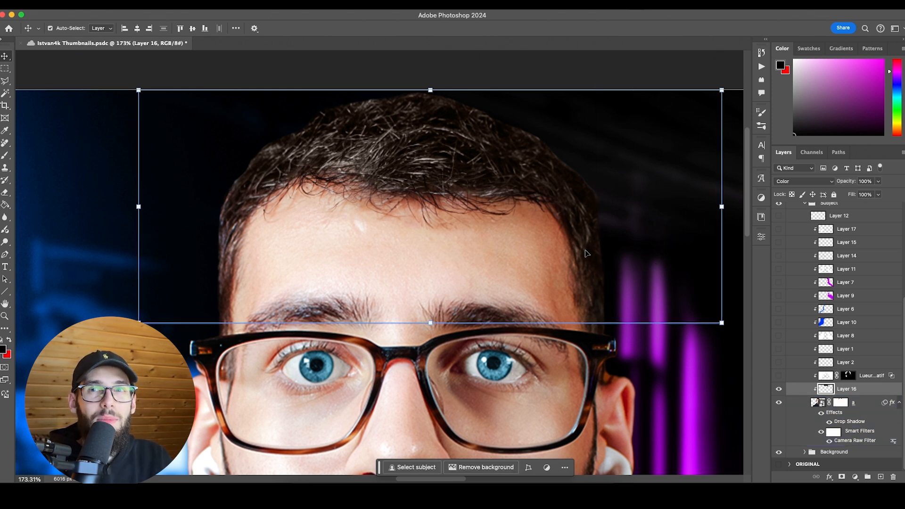
Show and select the Lueur interne de Remplissage génératif layer, toggling it to compare the subject's highlights and leaving it visible.
{"action": "scroll", "coordinate": [586, 254], "scroll_direction": "down", "scroll_amount": 6}
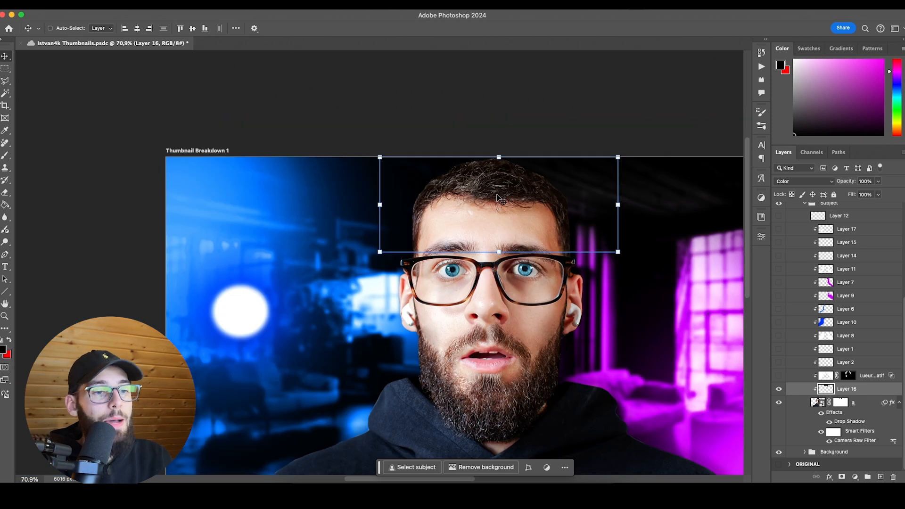
{"action": "scroll", "coordinate": [722, 328], "scroll_direction": "up", "scroll_amount": 2}
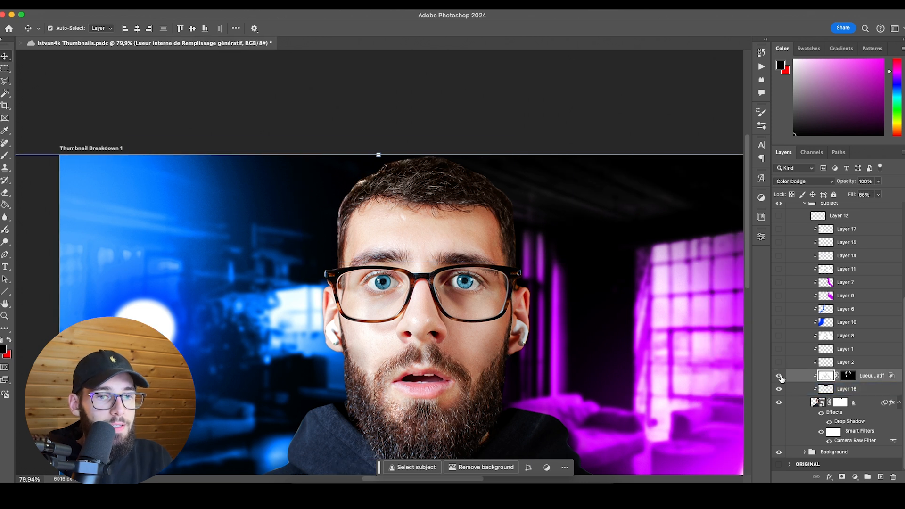
{"action": "left_click", "coordinate": [779, 376]}
{"action": "left_click", "coordinate": [779, 376]}
{"action": "left_click", "coordinate": [449, 261]}
{"action": "scroll", "coordinate": [448, 261], "scroll_direction": "down", "scroll_amount": 2}
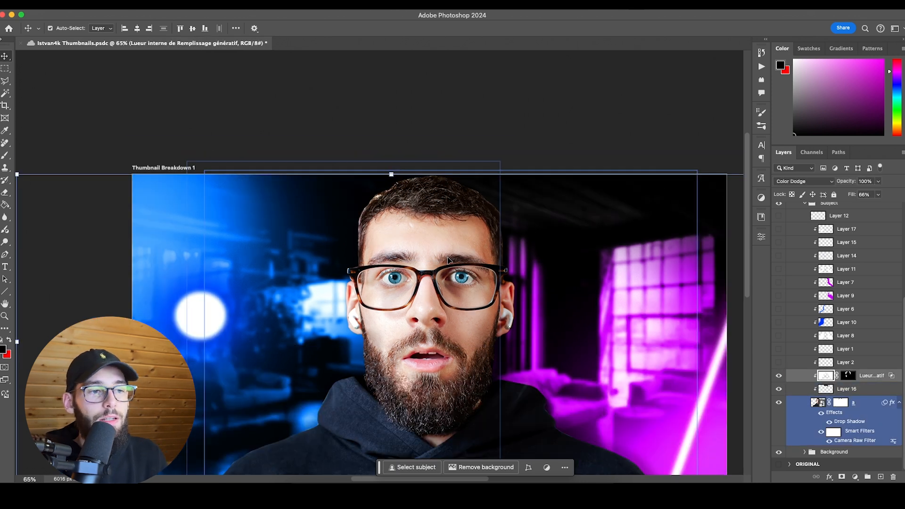
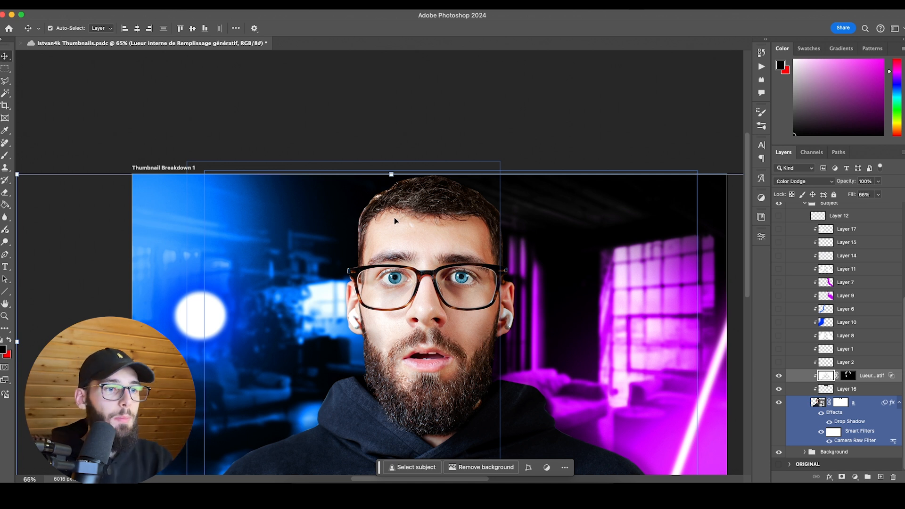
{"action": "scroll", "coordinate": [396, 218], "scroll_direction": "up", "scroll_amount": 5}
{"action": "scroll", "coordinate": [395, 222], "scroll_direction": "down", "scroll_amount": 7}
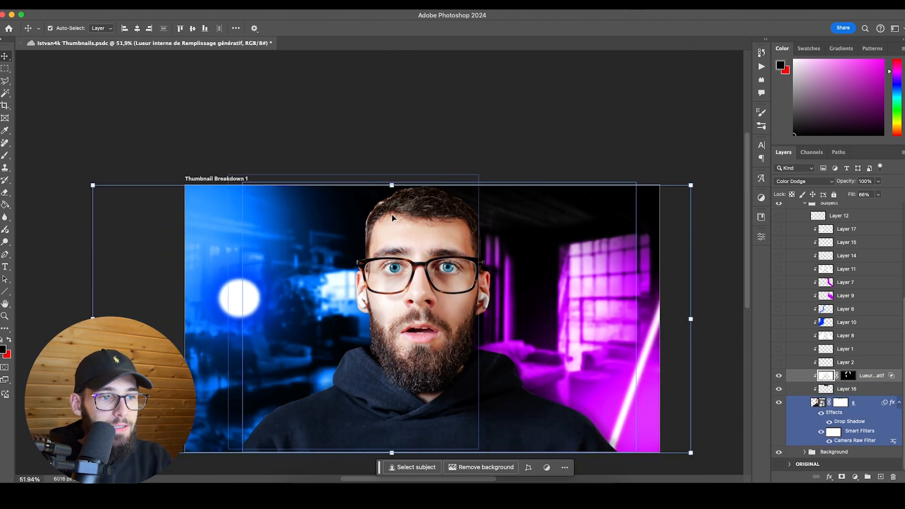
Toggle the Lueur interne de Remplissage génératif layer again to compare the highlights on the hair and face, leaving it visible.
{"action": "scroll", "coordinate": [392, 216], "scroll_direction": "right", "scroll_amount": 3}
{"action": "left_click", "coordinate": [780, 377]}
{"action": "left_click", "coordinate": [780, 376]}
{"action": "left_click", "coordinate": [780, 376]}
{"action": "left_click", "coordinate": [780, 376]}
{"action": "scroll", "coordinate": [428, 206], "scroll_direction": "up", "scroll_amount": 8}
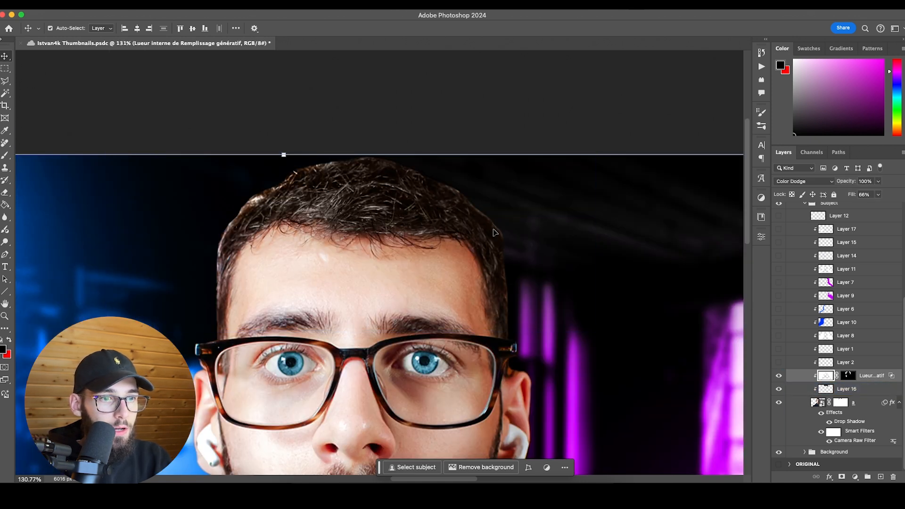
{"action": "left_click", "coordinate": [780, 377]}
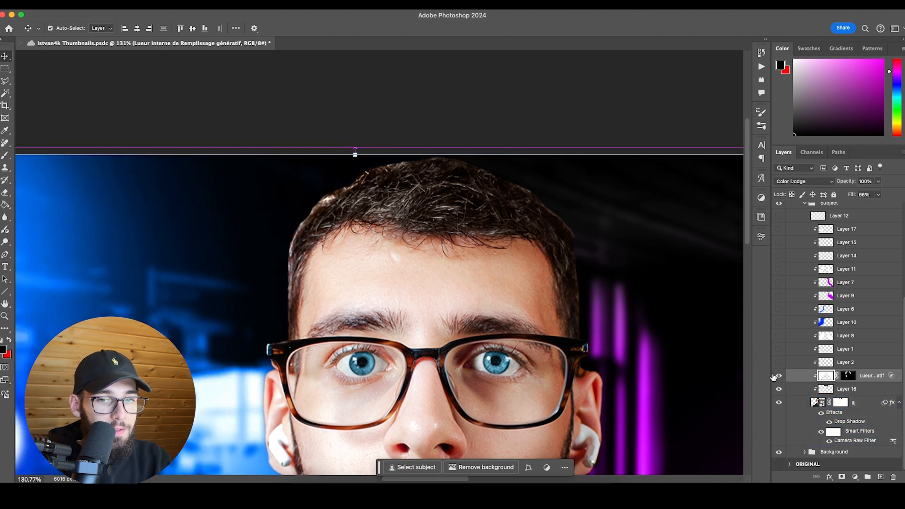
Show Layer 2, Layer 1 and Layer 8 on the subject, and select Layer 8.
{"action": "left_click", "coordinate": [779, 363]}
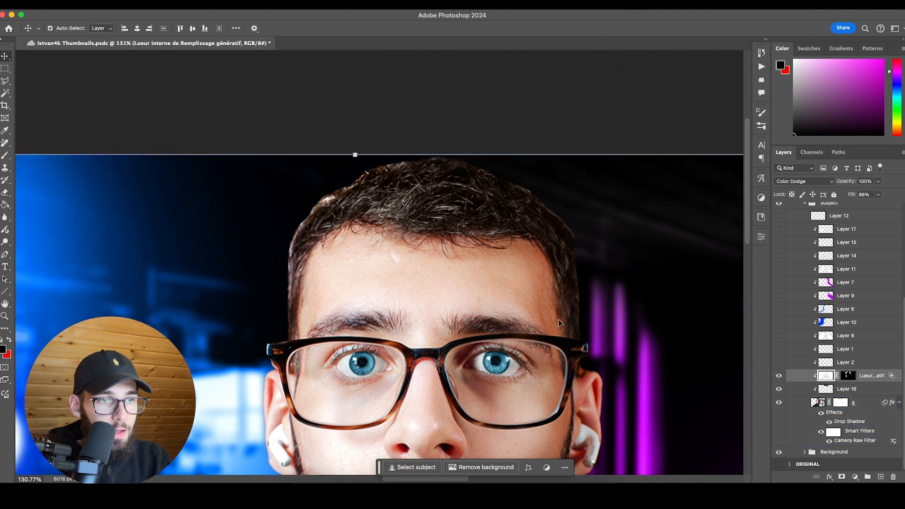
{"action": "key", "text": "super+0"}
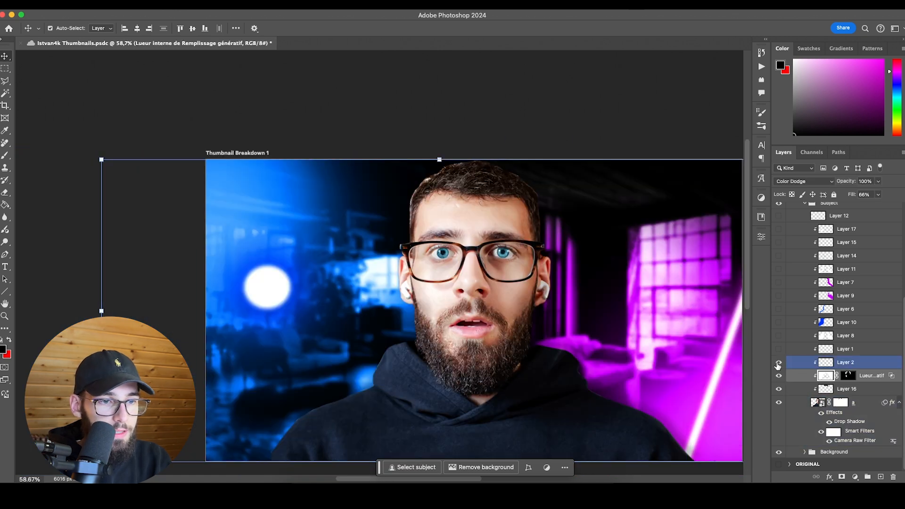
{"action": "left_click", "coordinate": [779, 349]}
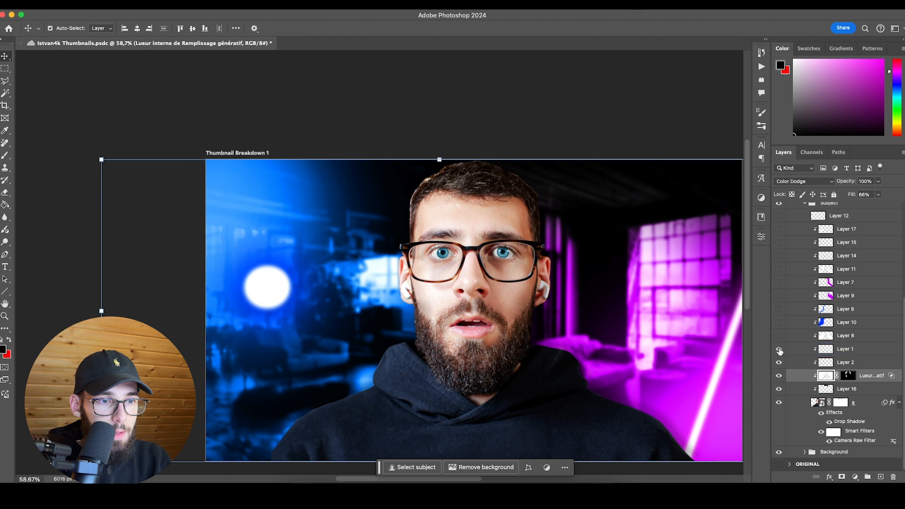
{"action": "scroll", "coordinate": [562, 264], "scroll_direction": "right", "scroll_amount": 2}
{"action": "left_click", "coordinate": [779, 336]}
{"action": "left_click", "coordinate": [825, 337]}
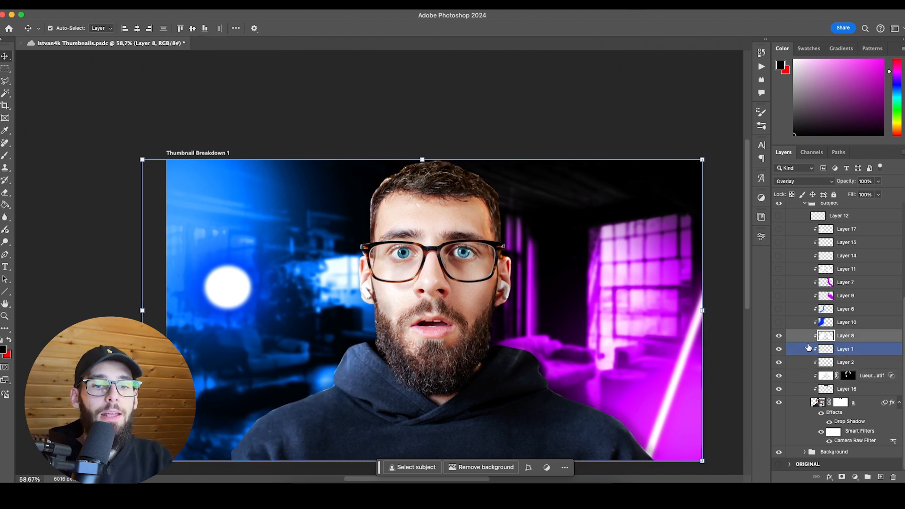
Toggle Layer 8 repeatedly to compare the overlay lighting on the subject's hoodie and edges, leaving the layer visible.
{"action": "left_click", "coordinate": [780, 336]}
{"action": "left_click", "coordinate": [780, 336]}
{"action": "left_click", "coordinate": [780, 336]}
{"action": "left_click", "coordinate": [780, 336]}
{"action": "left_click", "coordinate": [780, 336]}
{"action": "left_click", "coordinate": [780, 336]}
{"action": "left_click", "coordinate": [780, 336]}
{"action": "left_click", "coordinate": [780, 336]}
{"action": "left_click", "coordinate": [779, 336]}
{"action": "left_click", "coordinate": [779, 337]}
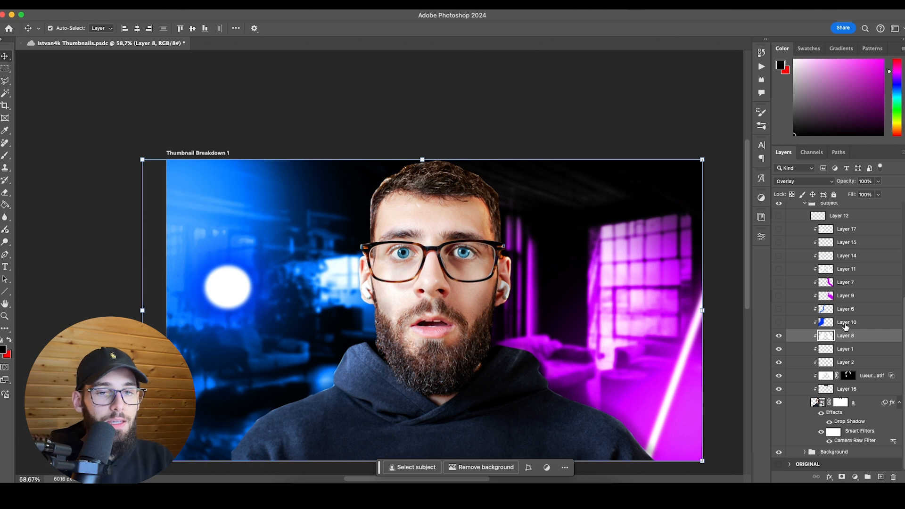
{"action": "left_click", "coordinate": [847, 257]}
{"action": "left_click", "coordinate": [846, 244]}
{"action": "left_click", "coordinate": [848, 230]}
{"action": "left_click", "coordinate": [859, 337]}
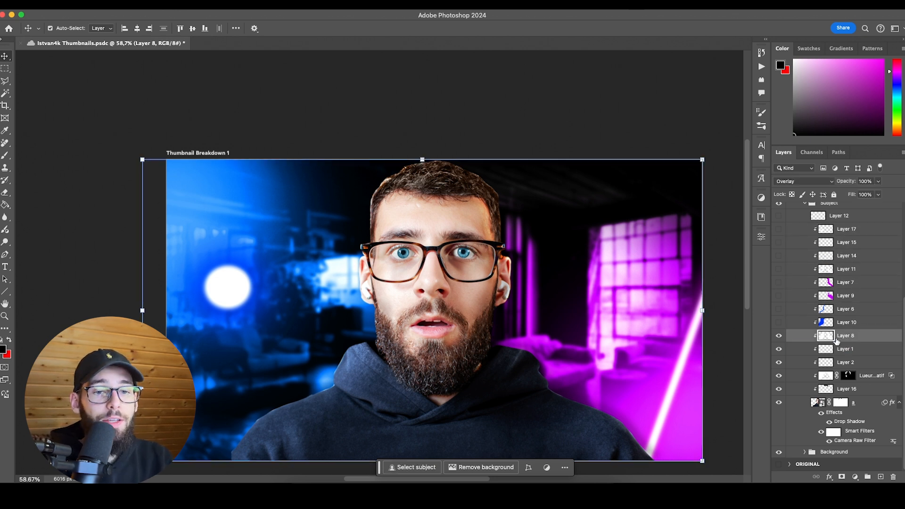
Show Layer 10 to add blue edge light, and compare it with and without Layer 8, leaving both visible.
{"action": "left_click", "coordinate": [779, 323]}
{"action": "key", "text": "super+s"}
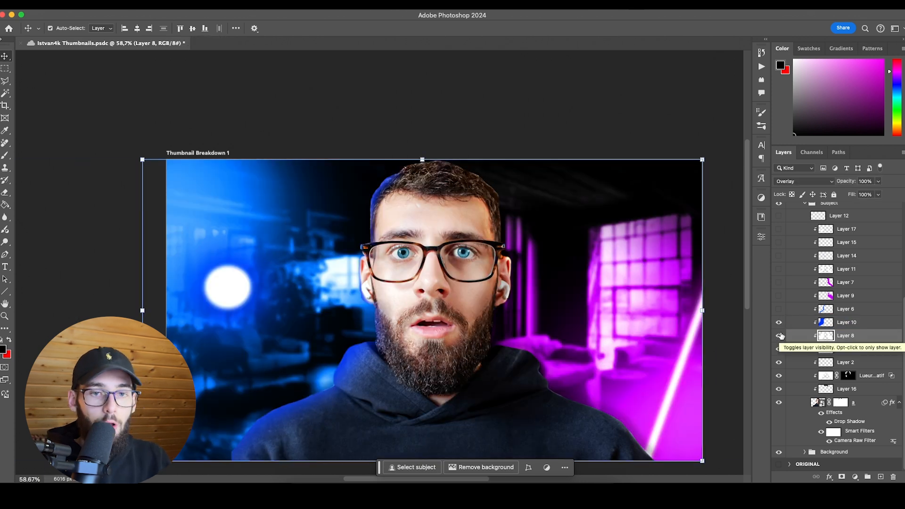
{"action": "left_click", "coordinate": [780, 336]}
{"action": "left_click", "coordinate": [780, 337]}
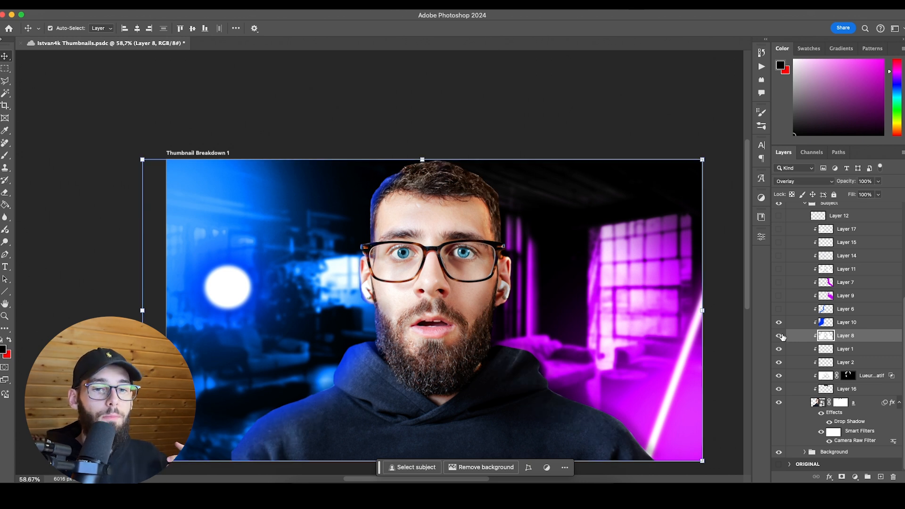
Examine the blue edge light on the hoodie's shoulder and hood close up, comparing it with and without Layer 8.
{"action": "scroll", "coordinate": [286, 422], "scroll_direction": "up", "scroll_amount": 6}
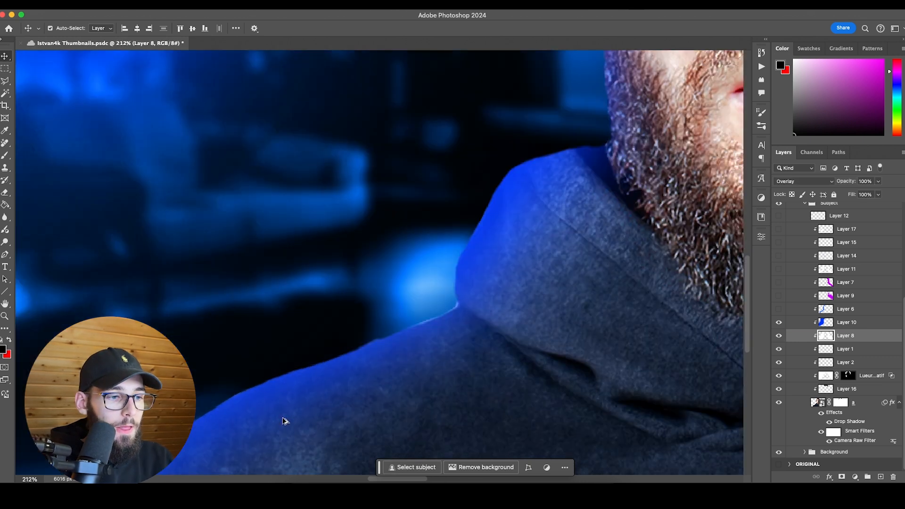
{"action": "scroll", "coordinate": [311, 399], "scroll_direction": "left", "scroll_amount": 3}
{"action": "scroll", "coordinate": [325, 391], "scroll_direction": "down", "scroll_amount": 2}
{"action": "scroll", "coordinate": [333, 388], "scroll_direction": "left", "scroll_amount": 3}
{"action": "scroll", "coordinate": [332, 387], "scroll_direction": "down", "scroll_amount": 1}
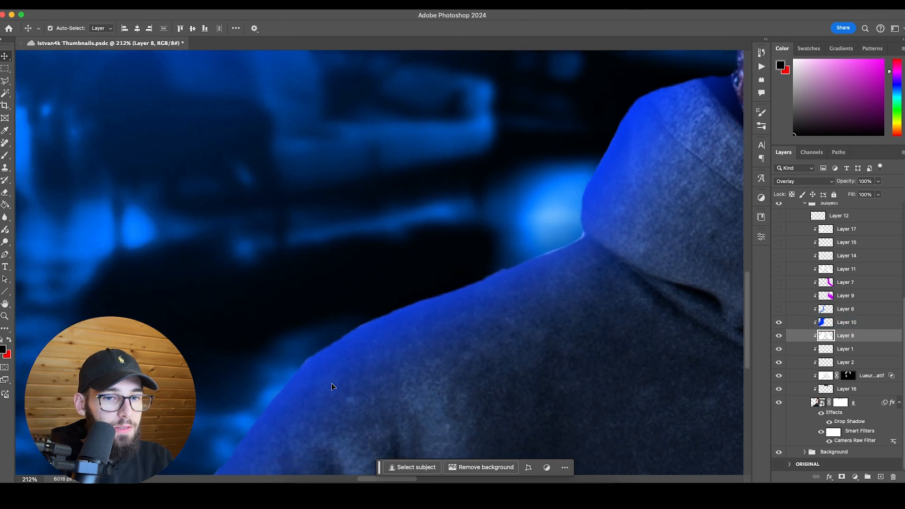
{"action": "scroll", "coordinate": [700, 336], "scroll_direction": "right", "scroll_amount": 3}
{"action": "scroll", "coordinate": [699, 336], "scroll_direction": "down", "scroll_amount": 1}
{"action": "left_click", "coordinate": [777, 338]}
{"action": "left_click", "coordinate": [777, 338]}
{"action": "scroll", "coordinate": [573, 308], "scroll_direction": "down", "scroll_amount": 5}
{"action": "scroll", "coordinate": [539, 293], "scroll_direction": "right", "scroll_amount": 1}
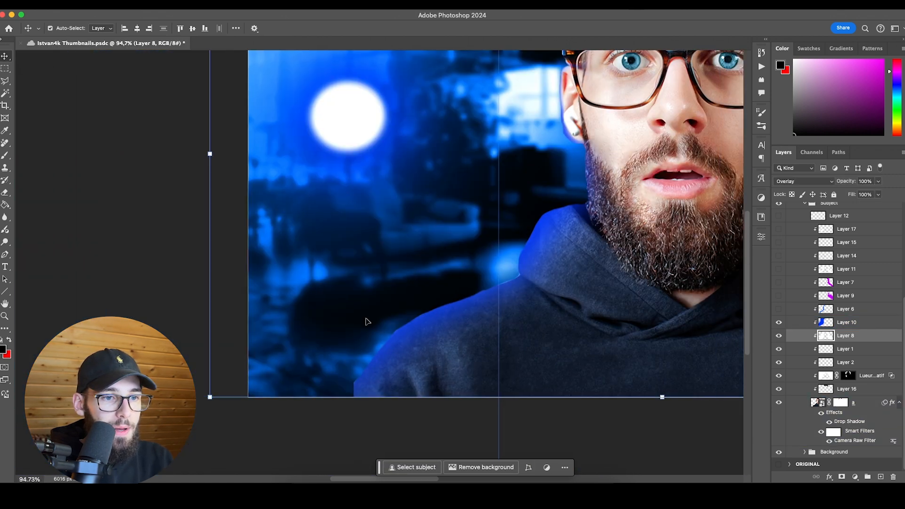
Temporarily hide Layer 8 to examine the hoodie from near and far without its overlay, then show the layer again.
{"action": "left_click", "coordinate": [779, 336]}
{"action": "scroll", "coordinate": [428, 305], "scroll_direction": "right", "scroll_amount": 2}
{"action": "scroll", "coordinate": [430, 296], "scroll_direction": "down", "scroll_amount": 5}
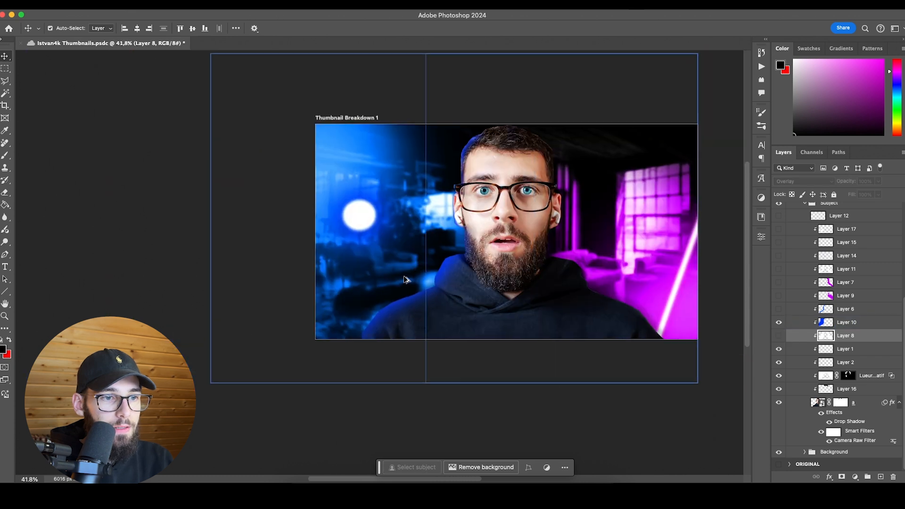
{"action": "scroll", "coordinate": [406, 279], "scroll_direction": "up", "scroll_amount": 6}
{"action": "scroll", "coordinate": [317, 404], "scroll_direction": "down", "scroll_amount": 2}
{"action": "scroll", "coordinate": [560, 264], "scroll_direction": "right", "scroll_amount": 2}
{"action": "scroll", "coordinate": [558, 265], "scroll_direction": "down", "scroll_amount": 4}
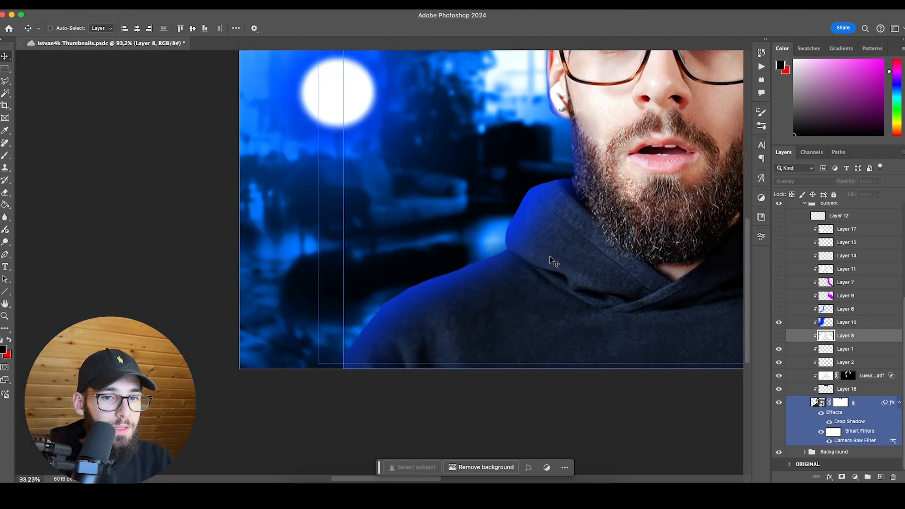
{"action": "scroll", "coordinate": [554, 262], "scroll_direction": "right", "scroll_amount": 2}
{"action": "scroll", "coordinate": [392, 307], "scroll_direction": "up", "scroll_amount": 5}
{"action": "scroll", "coordinate": [392, 307], "scroll_direction": "down", "scroll_amount": 6}
{"action": "scroll", "coordinate": [482, 285], "scroll_direction": "up", "scroll_amount": 2}
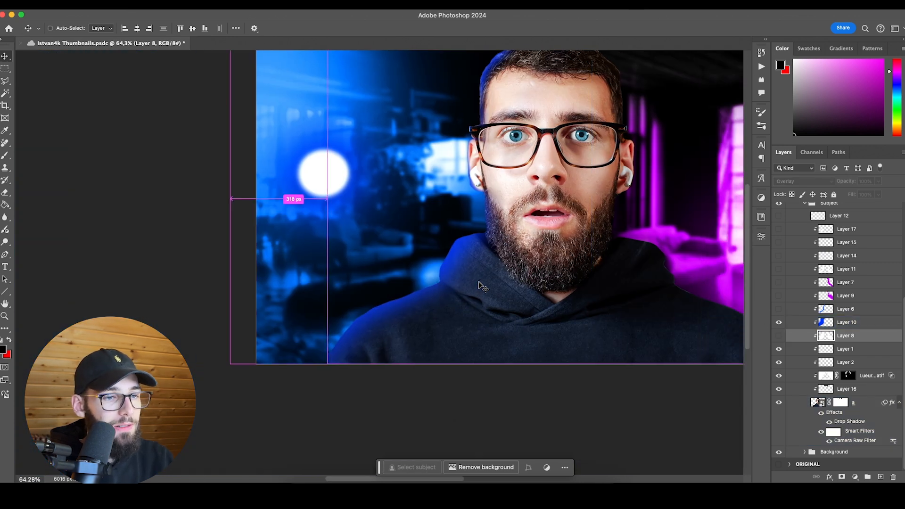
{"action": "scroll", "coordinate": [478, 282], "scroll_direction": "right", "scroll_amount": 3}
{"action": "scroll", "coordinate": [478, 282], "scroll_direction": "up", "scroll_amount": 2}
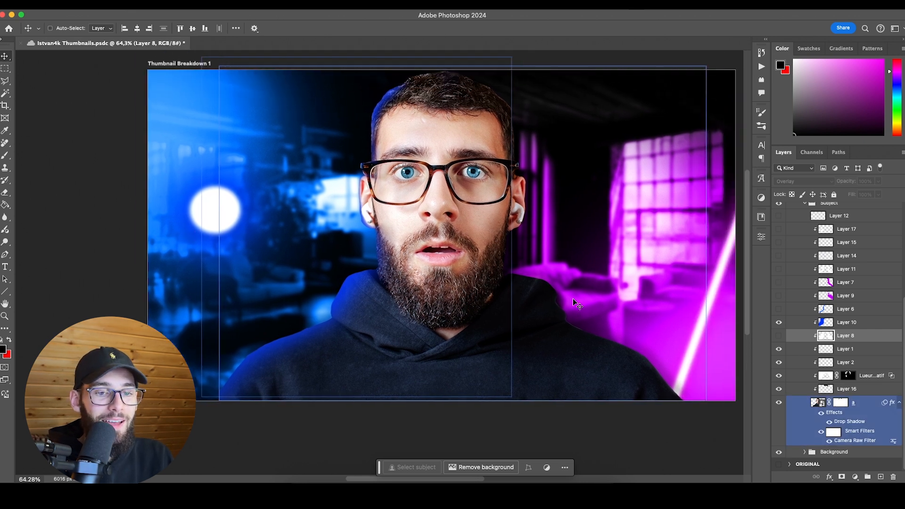
{"action": "left_click", "coordinate": [779, 336]}
Select Layer 10 and examine the blue light it casts on the subject's hair, face and hoodie.
{"action": "left_click", "coordinate": [847, 323]}
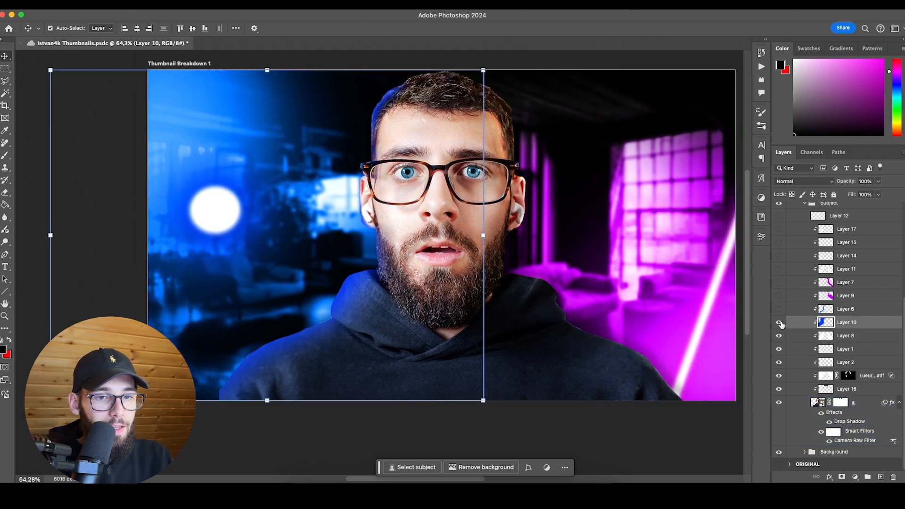
{"action": "scroll", "coordinate": [469, 277], "scroll_direction": "up", "scroll_amount": 2}
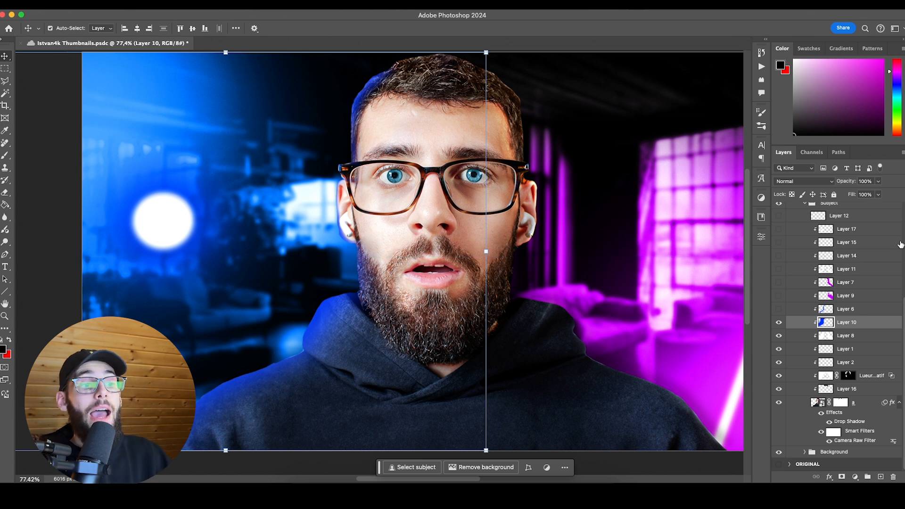
{"action": "left_click", "coordinate": [853, 314]}
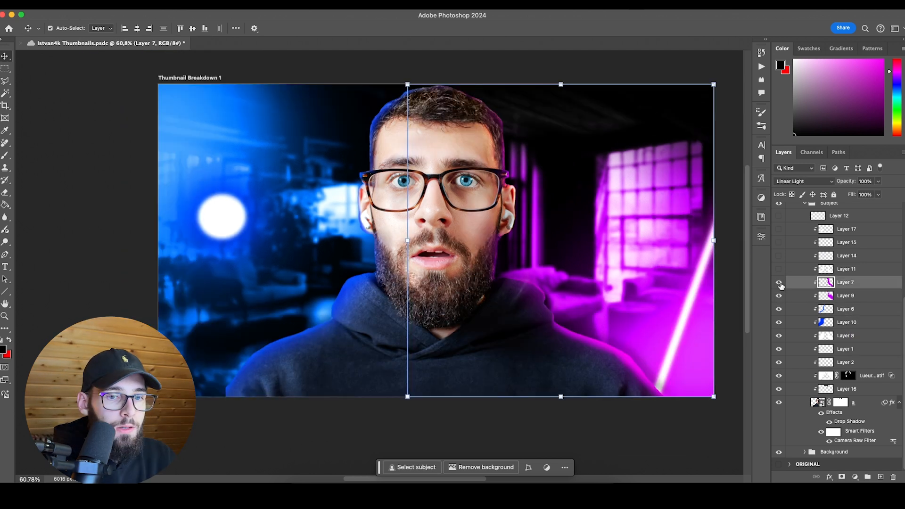
Hide Layers 7 and 6 and select Layer 10 to examine the base blue spill on the subject.
{"action": "left_click", "coordinate": [779, 282]}
{"action": "left_click", "coordinate": [779, 309]}
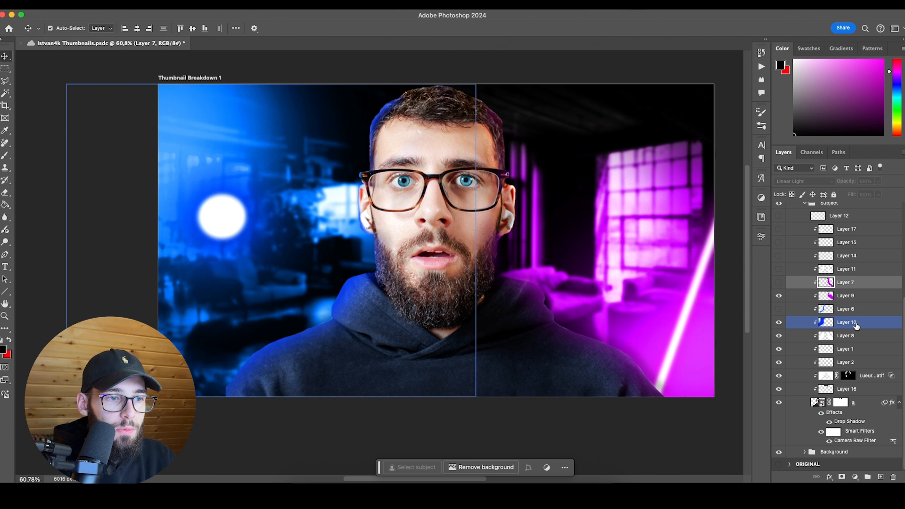
{"action": "left_click", "coordinate": [855, 324]}
{"action": "scroll", "coordinate": [372, 334], "scroll_direction": "up", "scroll_amount": 2}
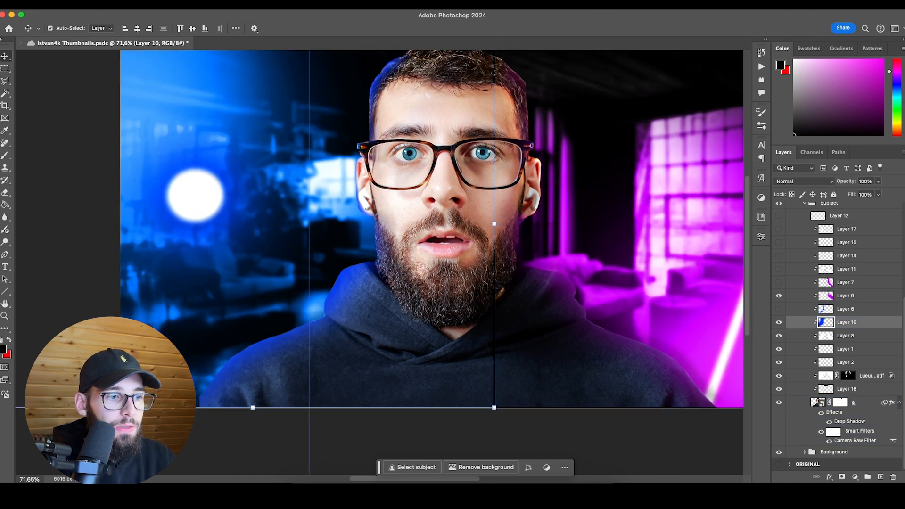
{"action": "scroll", "coordinate": [325, 263], "scroll_direction": "up", "scroll_amount": 3}
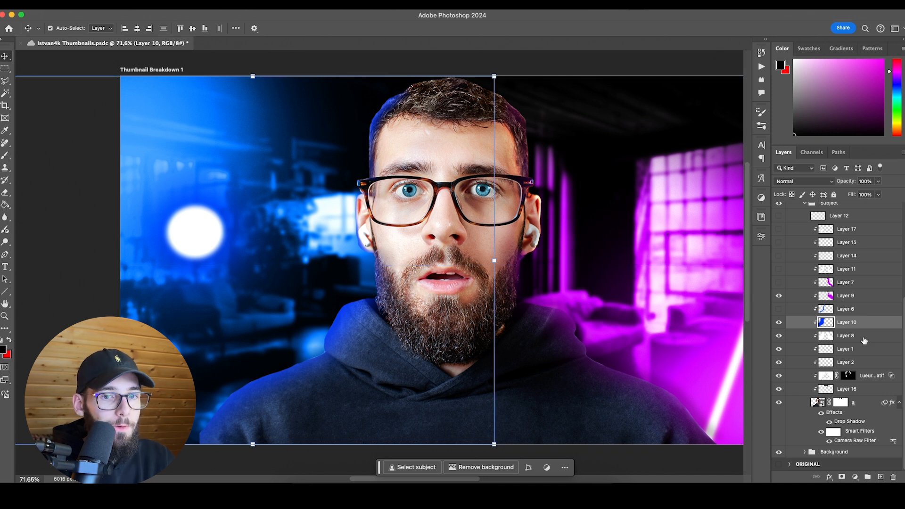
Load Layer 10's painted area as a selection and review a soft Brush tool at 0% hardness, resized to 248 px.
{"action": "left_click", "coordinate": [826, 322], "text": "super"}
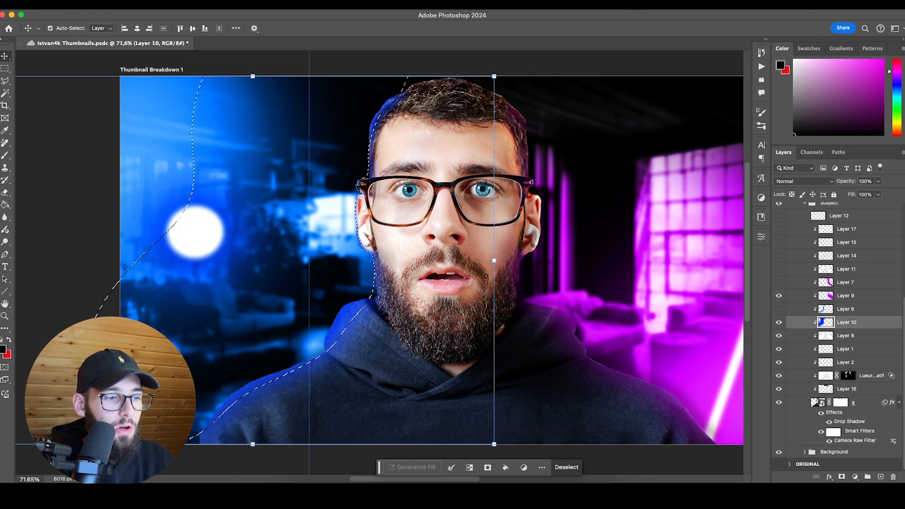
{"action": "key", "text": "b"}
{"action": "left_click_drag", "start_coordinate": [161, 191], "coordinate": [220, 192]}
{"action": "right_click", "coordinate": [235, 222]}
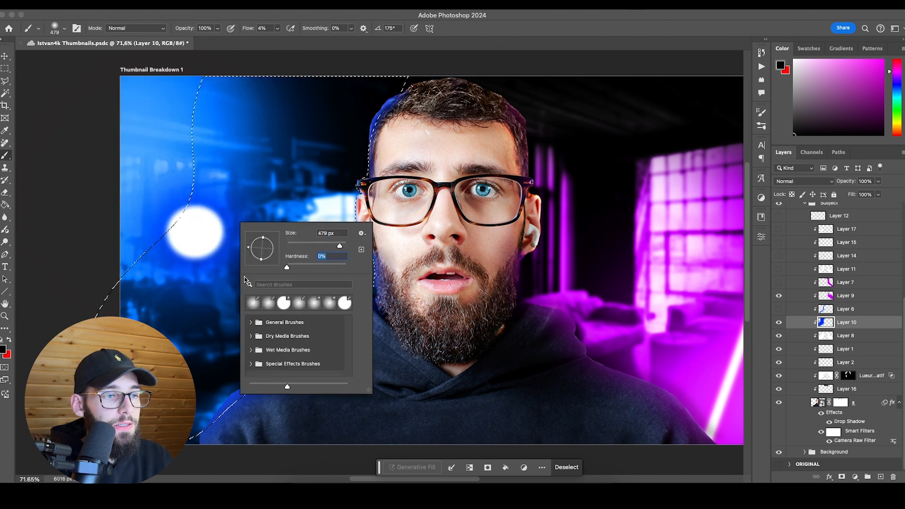
{"action": "key", "text": "Return"}
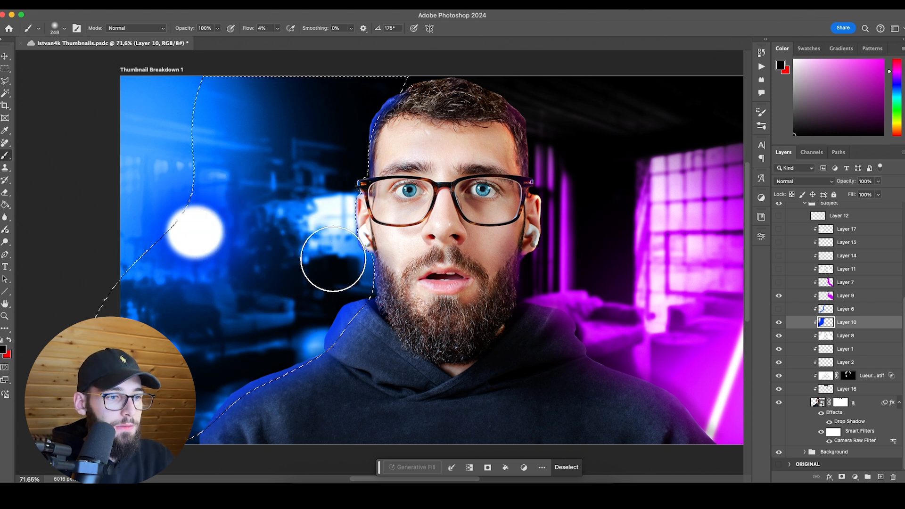
Show Layer 6, load its painted area as a selection, and reduce the brush to 127 px for inspecting the shoulder edge.
{"action": "left_click", "coordinate": [826, 312], "text": "super"}
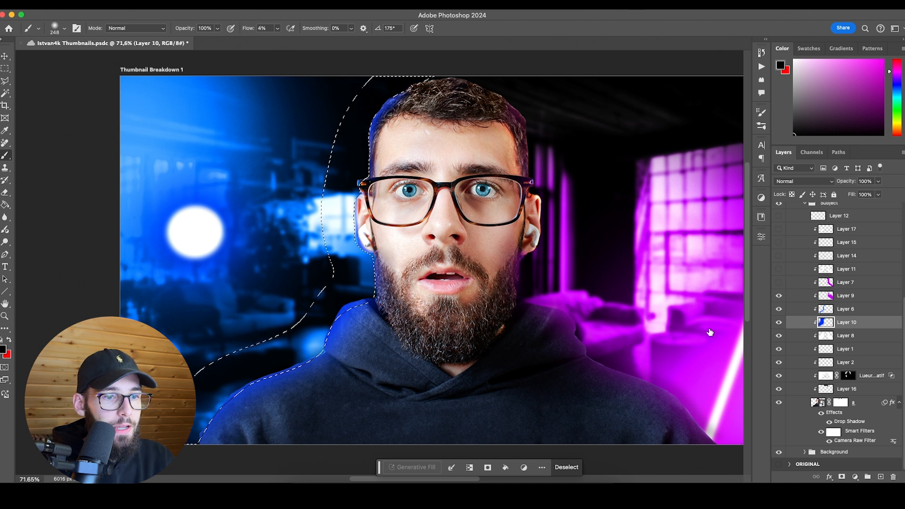
{"action": "scroll", "coordinate": [218, 415], "scroll_direction": "up", "scroll_amount": 5}
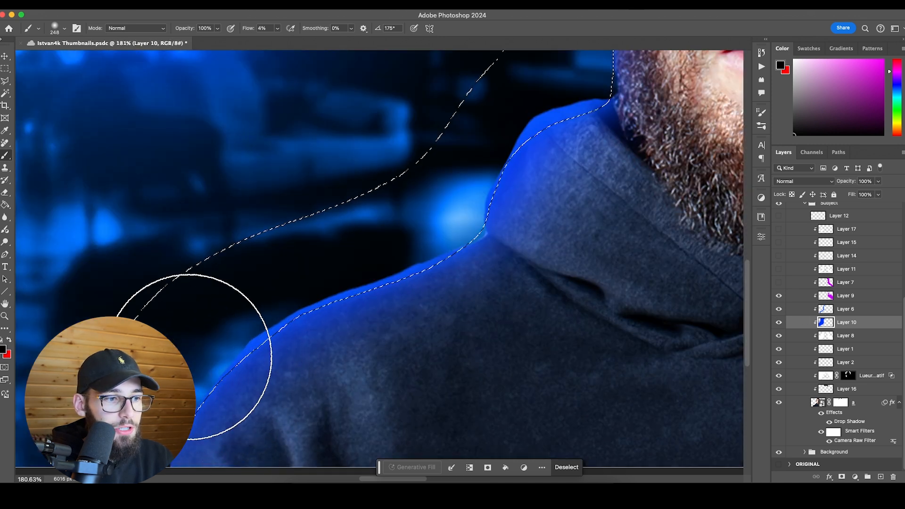
{"action": "left_click_drag", "start_coordinate": [297, 299], "coordinate": [241, 308]}
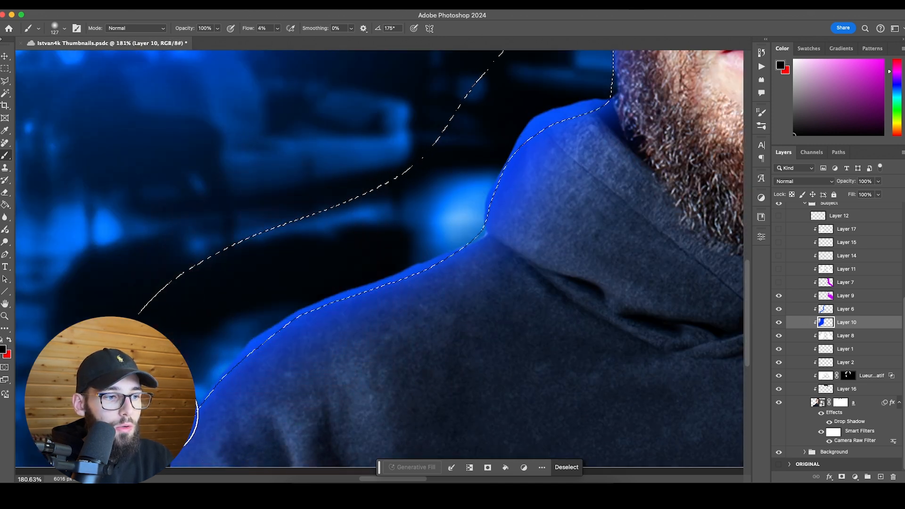
{"action": "right_click", "coordinate": [285, 306]}
{"action": "mouse_move", "coordinate": [335, 352]}
{"action": "left_mouse_down"}
{"action": "mouse_move", "coordinate": [373, 354]}
{"action": "mouse_move", "coordinate": [335, 353]}
{"action": "left_mouse_up"}
{"action": "key", "text": "Return"}
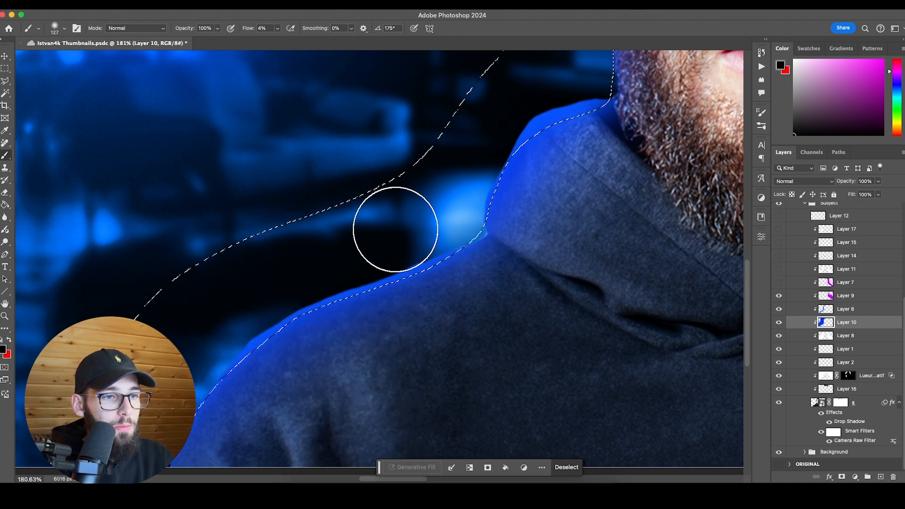
{"action": "scroll", "coordinate": [434, 223], "scroll_direction": "right", "scroll_amount": 1}
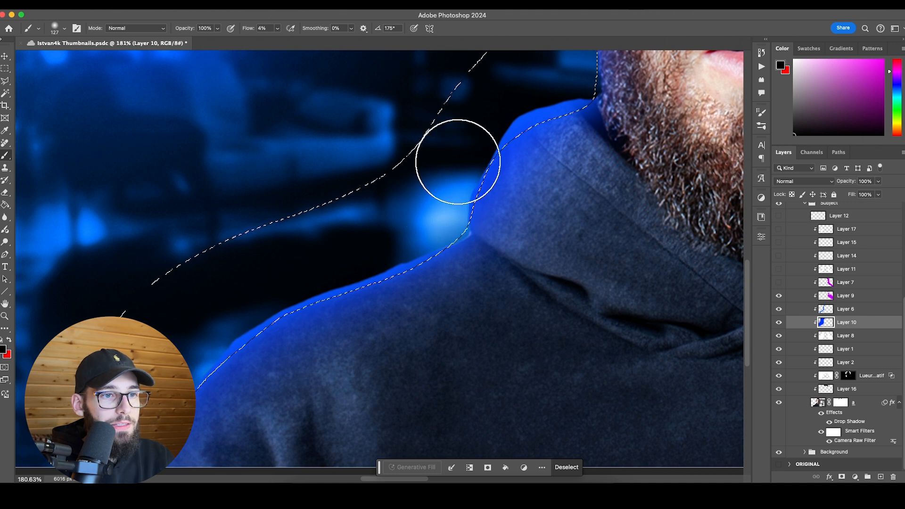
{"action": "scroll", "coordinate": [441, 186], "scroll_direction": "down", "scroll_amount": 5}
{"action": "scroll", "coordinate": [441, 185], "scroll_direction": "up", "scroll_amount": 5}
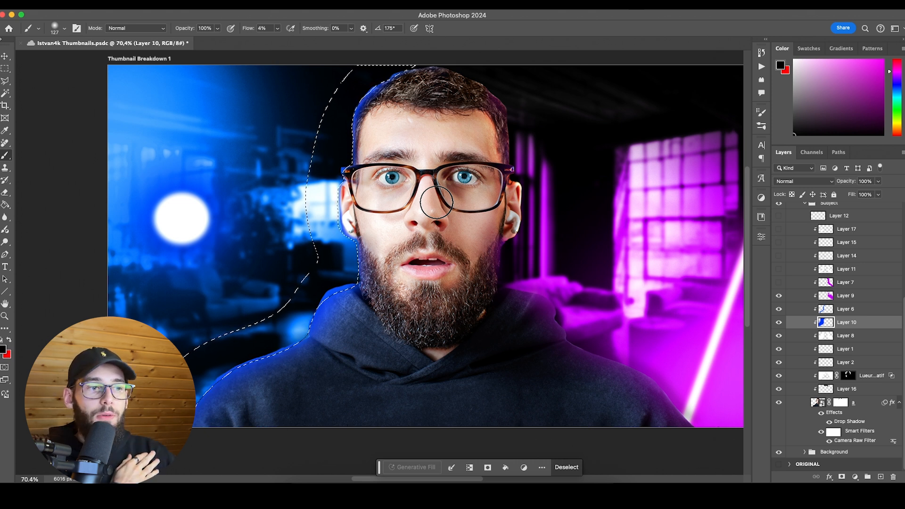
Clear the selection using the Rectangular Marquee tool and examine the blue rim light along the hoodie's shoulder close up.
{"action": "key", "text": "m"}
{"action": "scroll", "coordinate": [215, 387], "scroll_direction": "up", "scroll_amount": 2}
{"action": "left_click", "coordinate": [215, 386]}
{"action": "scroll", "coordinate": [214, 387], "scroll_direction": "up", "scroll_amount": 3}
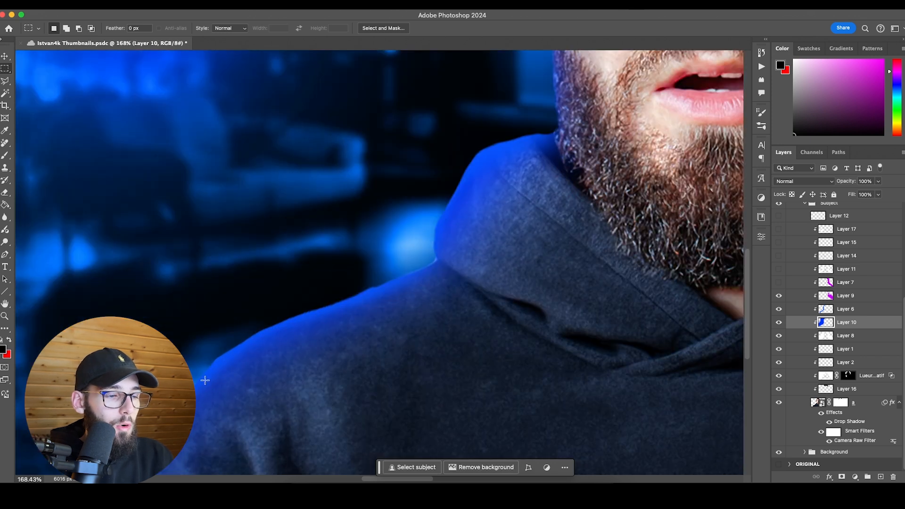
{"action": "scroll", "coordinate": [440, 267], "scroll_direction": "up", "scroll_amount": 2}
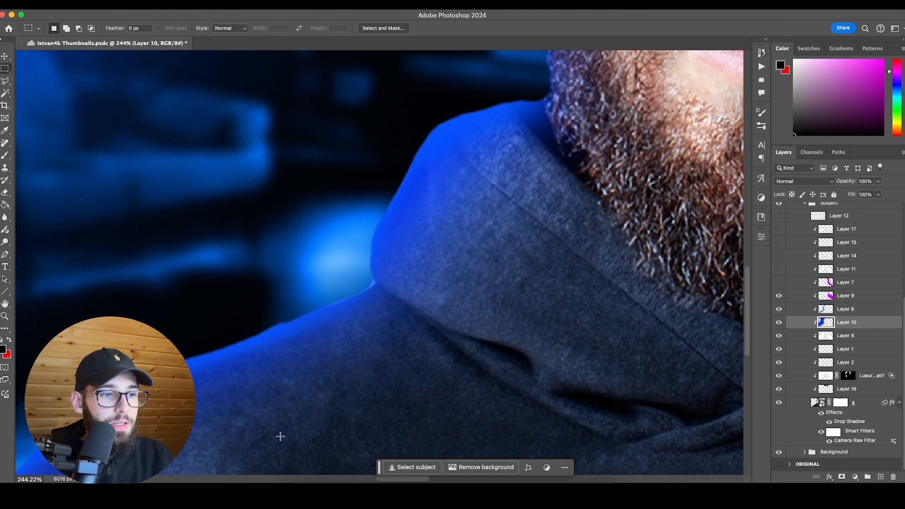
{"action": "scroll", "coordinate": [539, 191], "scroll_direction": "down", "scroll_amount": 3}
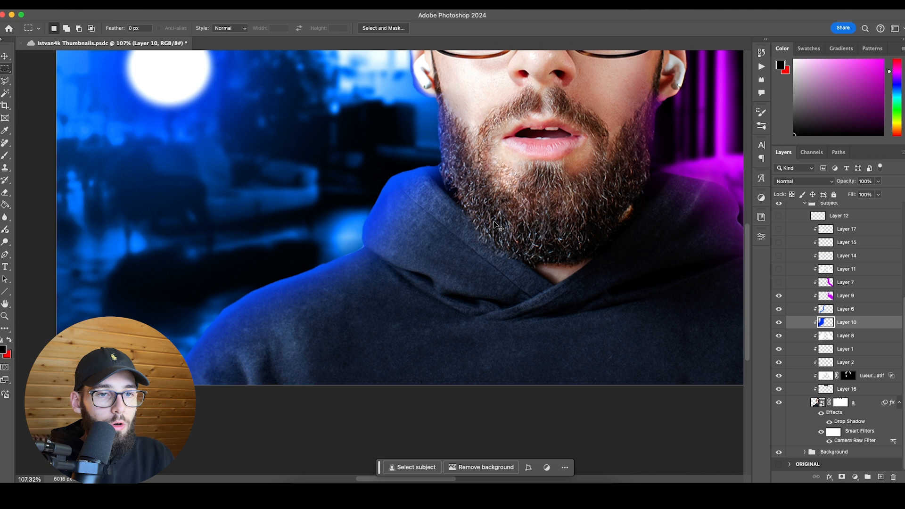
Toggle Layer 7 to compare the magenta rim light on the hoodie, leaving it hidden and selecting Layer 9.
{"action": "scroll", "coordinate": [492, 223], "scroll_direction": "down", "scroll_amount": 2}
{"action": "scroll", "coordinate": [422, 248], "scroll_direction": "up", "scroll_amount": 2}
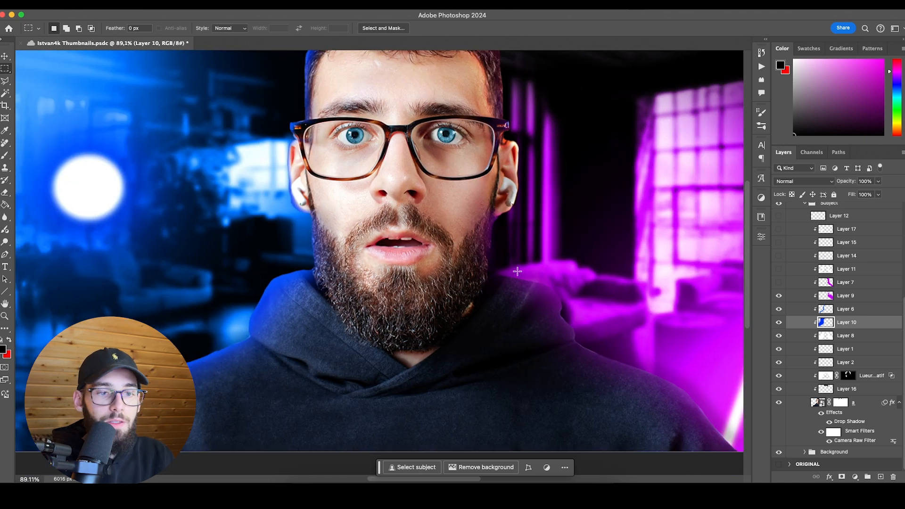
{"action": "left_click", "coordinate": [779, 283]}
{"action": "scroll", "coordinate": [609, 333], "scroll_direction": "up", "scroll_amount": 2}
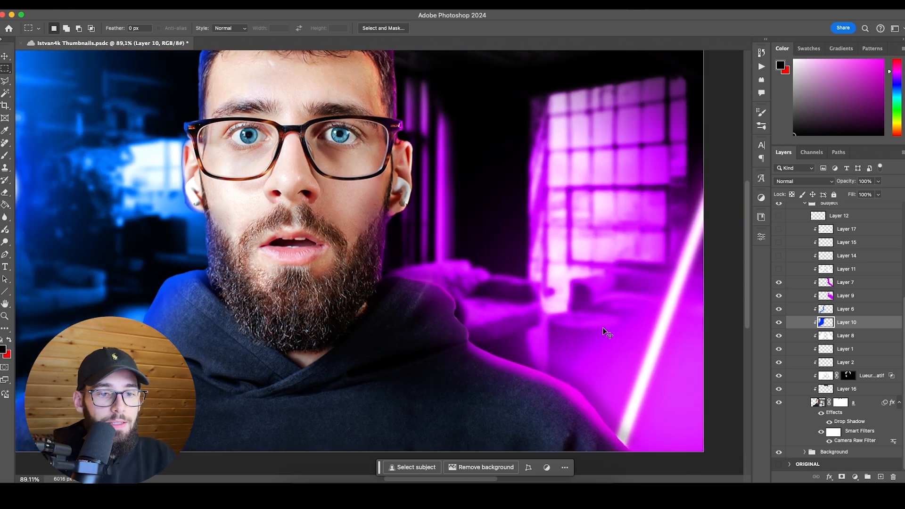
{"action": "left_click", "coordinate": [779, 283]}
{"action": "left_click", "coordinate": [779, 283]}
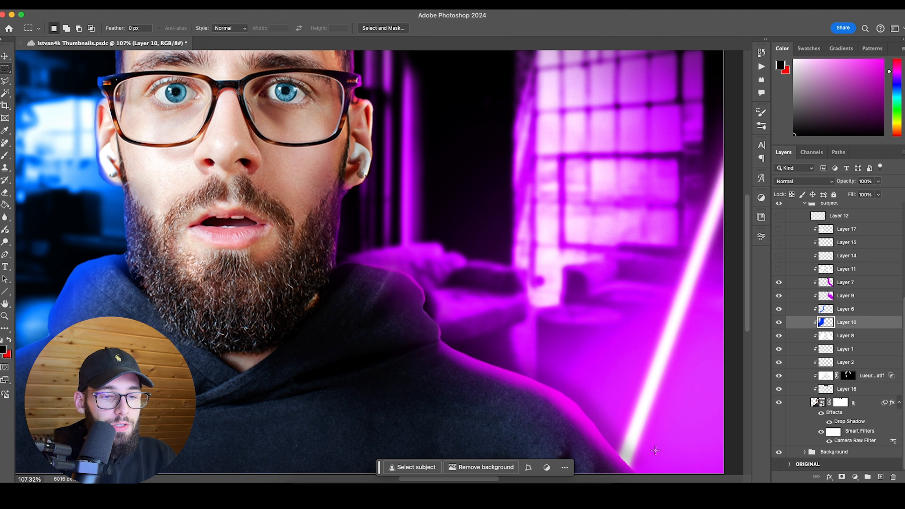
{"action": "left_click", "coordinate": [779, 283]}
{"action": "left_click", "coordinate": [844, 297]}
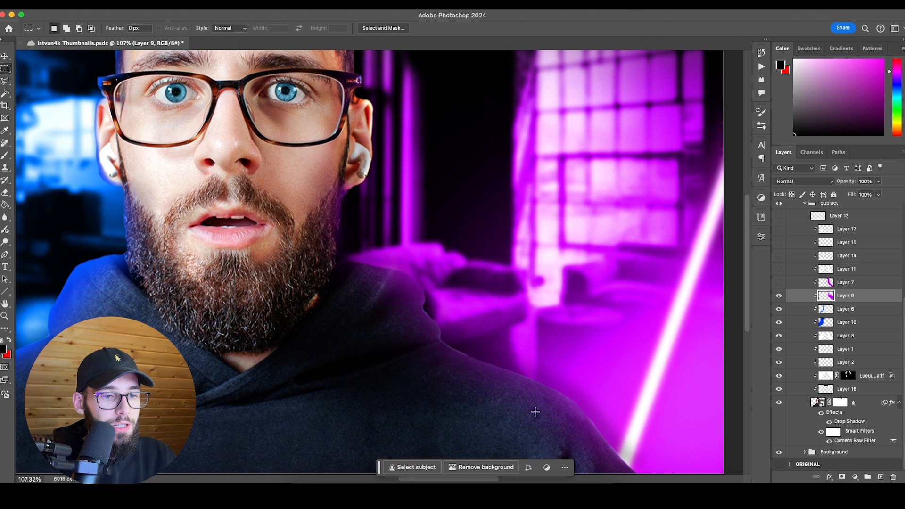
Show Layers 7 and 11, comparing the portrait with and without Layer 11, and check Layer 11's Overlay blend mode.
{"action": "scroll", "coordinate": [579, 361], "scroll_direction": "down", "scroll_amount": 1}
{"action": "scroll", "coordinate": [579, 361], "scroll_direction": "down", "scroll_amount": 5}
{"action": "left_click", "coordinate": [779, 283]}
{"action": "left_click", "coordinate": [779, 270]}
{"action": "left_click", "coordinate": [779, 269]}
{"action": "left_click", "coordinate": [779, 269]}
{"action": "left_click", "coordinate": [779, 269]}
{"action": "left_click", "coordinate": [779, 269]}
{"action": "left_click", "coordinate": [870, 272]}
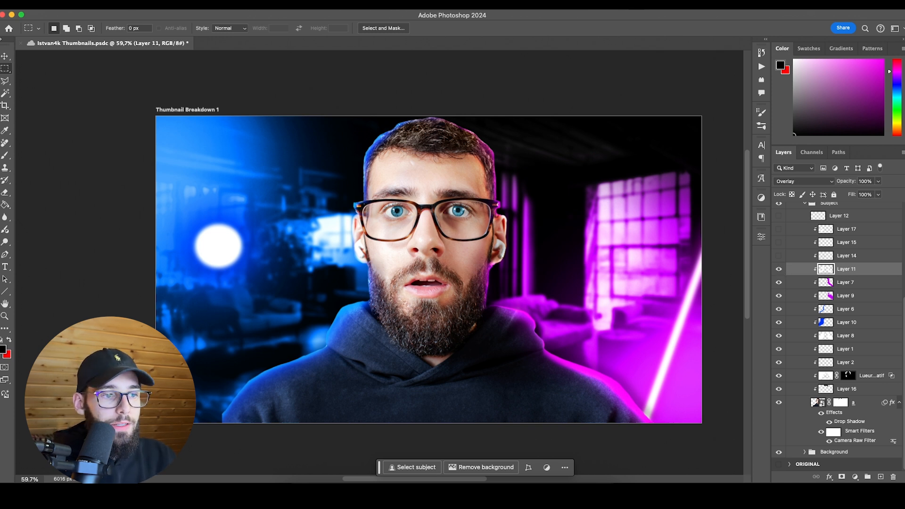
{"action": "left_click", "coordinate": [798, 182]}
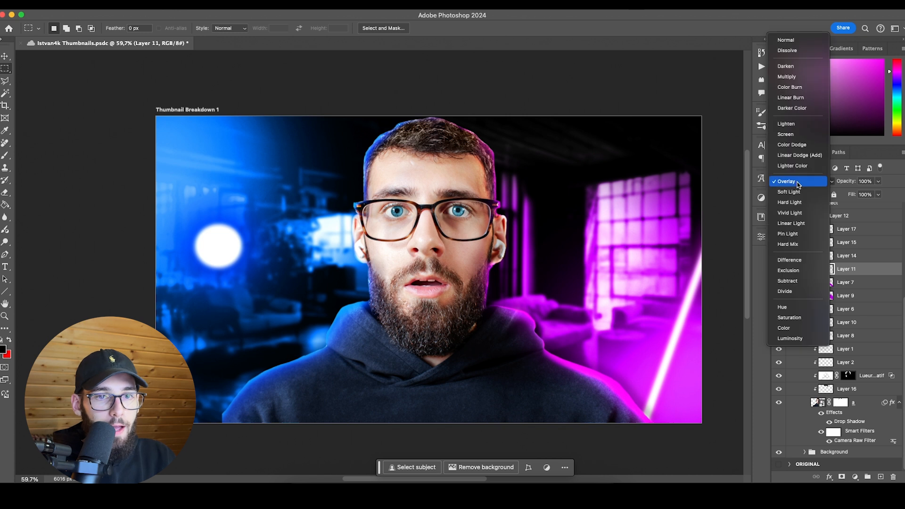
{"action": "left_click", "coordinate": [807, 182]}
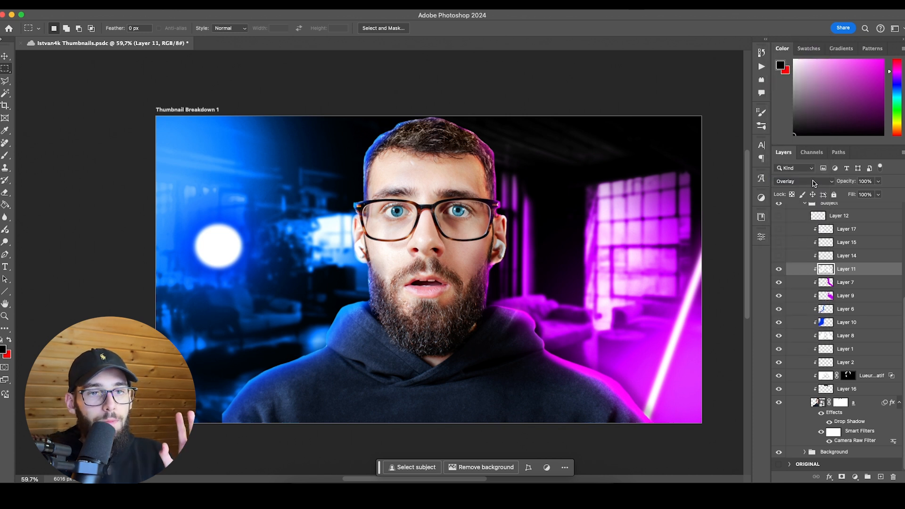
Show Layer 14 over the beard, set the brush flow to 100%, and switch to the Eraser tool.
{"action": "left_click", "coordinate": [778, 256]}
{"action": "left_click", "coordinate": [779, 256]}
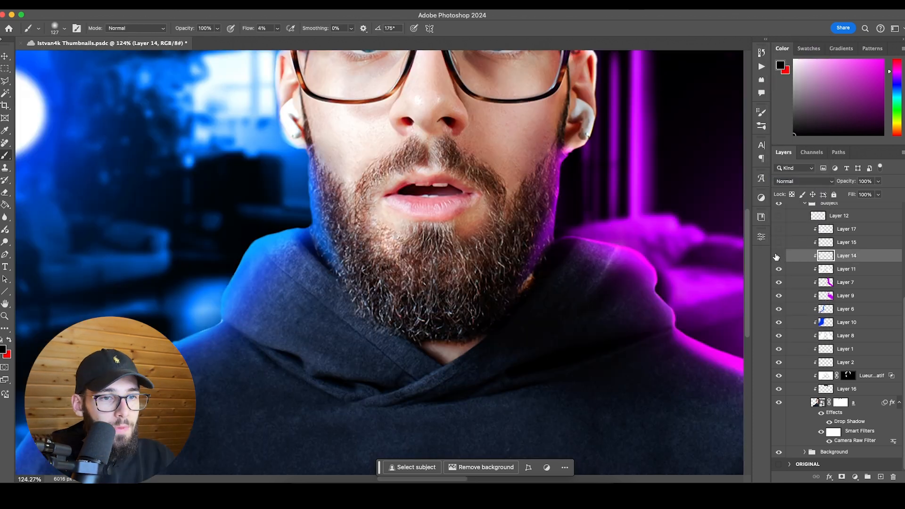
{"action": "left_click", "coordinate": [779, 256]}
{"action": "left_click", "coordinate": [778, 256]}
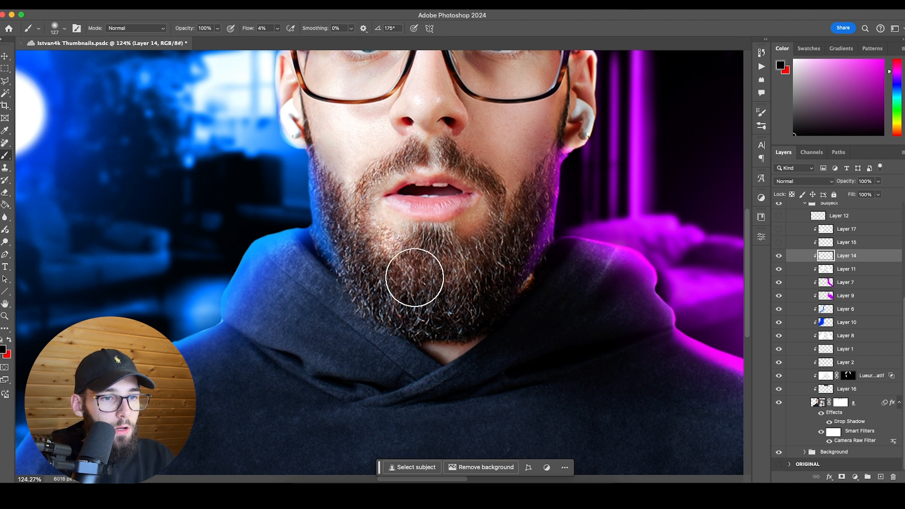
{"action": "left_click_drag", "start_coordinate": [243, 33], "coordinate": [300, 38]}
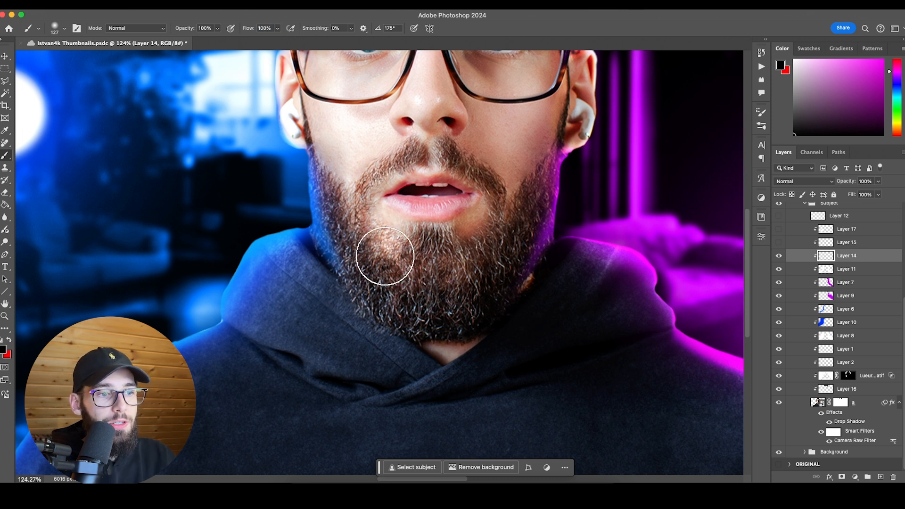
{"action": "left_click", "coordinate": [4, 192]}
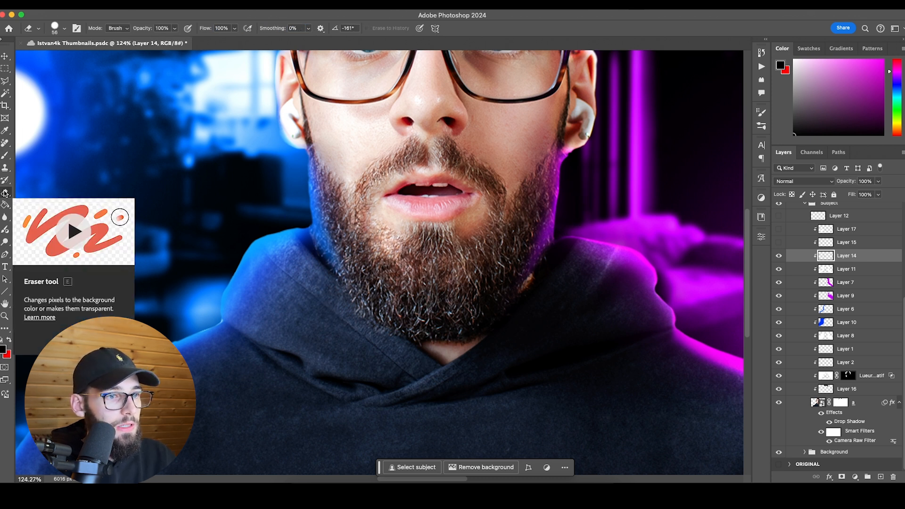
Review Layers 7 and 14, and show Layer 15 to examine its Overlay effect on the portrait.
{"action": "scroll", "coordinate": [455, 298], "scroll_direction": "down", "scroll_amount": 5}
{"action": "scroll", "coordinate": [474, 290], "scroll_direction": "right", "scroll_amount": 1}
{"action": "scroll", "coordinate": [470, 291], "scroll_direction": "up", "scroll_amount": 2}
{"action": "left_click", "coordinate": [848, 284]}
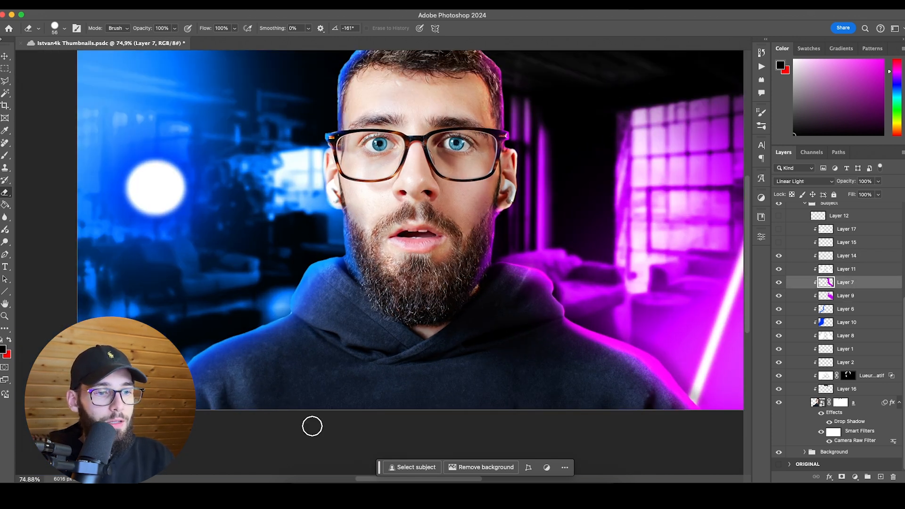
{"action": "left_click", "coordinate": [857, 256]}
{"action": "left_click", "coordinate": [854, 243]}
{"action": "left_click", "coordinate": [779, 243]}
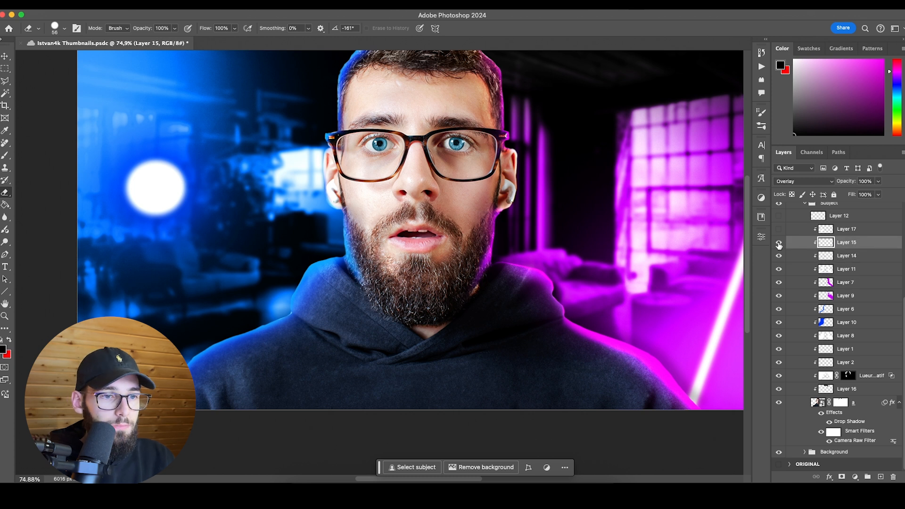
{"action": "scroll", "coordinate": [447, 297], "scroll_direction": "up", "scroll_amount": 2}
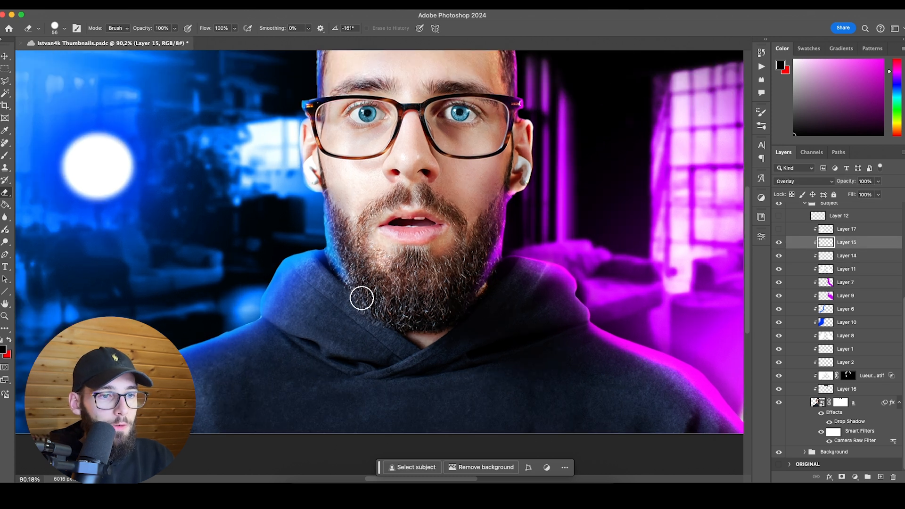
Show Layer 17, toggling it to compare its effect on the portrait, and make it the active layer.
{"action": "left_click", "coordinate": [778, 230]}
{"action": "left_click", "coordinate": [779, 230]}
{"action": "left_click", "coordinate": [778, 230]}
{"action": "scroll", "coordinate": [324, 293], "scroll_direction": "up", "scroll_amount": 2}
{"action": "left_click", "coordinate": [779, 230]}
{"action": "left_click", "coordinate": [779, 230]}
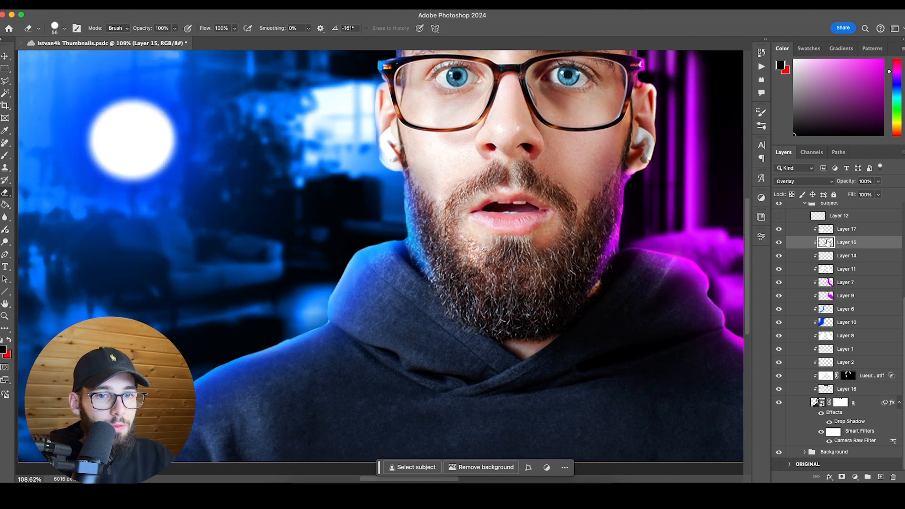
{"action": "left_click", "coordinate": [871, 233]}
{"action": "scroll", "coordinate": [665, 242], "scroll_direction": "down", "scroll_amount": 2}
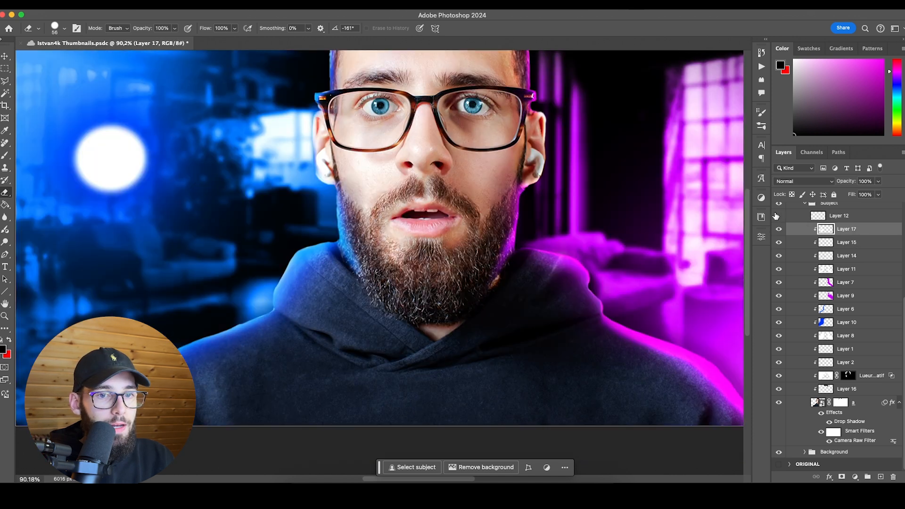
Toggle Layer 12 while examining the hoodie's blue shoulder edge close up.
{"action": "scroll", "coordinate": [223, 431], "scroll_direction": "up", "scroll_amount": 5}
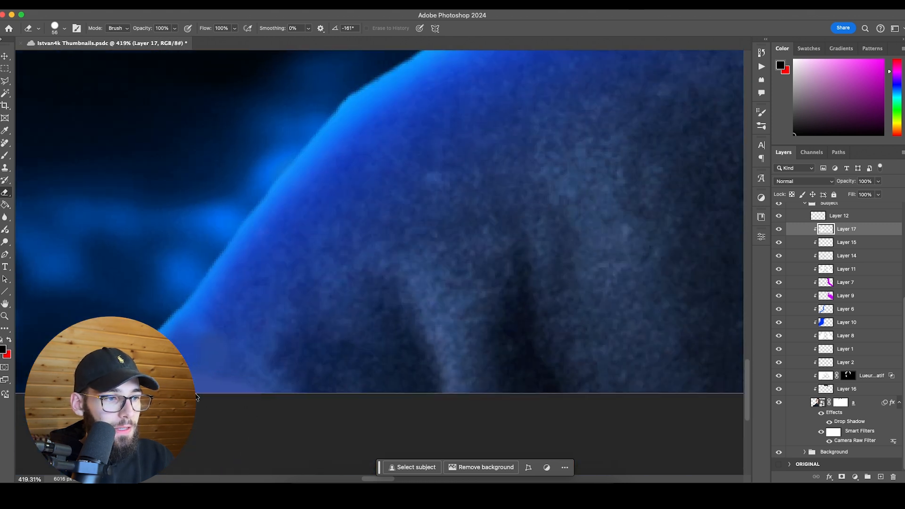
{"action": "scroll", "coordinate": [197, 397], "scroll_direction": "left", "scroll_amount": 2}
{"action": "left_click", "coordinate": [780, 216]}
{"action": "scroll", "coordinate": [259, 335], "scroll_direction": "down", "scroll_amount": 5}
{"action": "scroll", "coordinate": [297, 326], "scroll_direction": "down", "scroll_amount": 3}
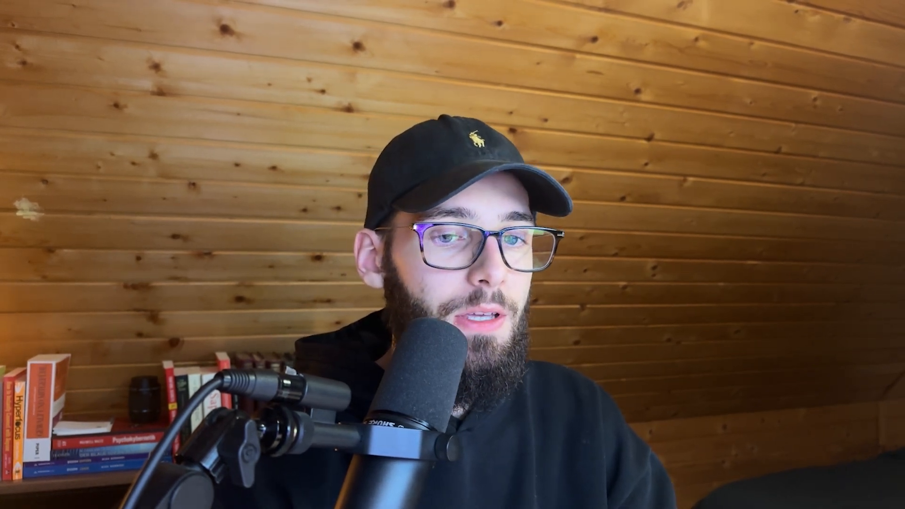
Show Layer 18's dark shading along the lower part of the thumbnail and the EDIT LIKE A PRO text layer.
{"action": "left_click", "coordinate": [786, 337]}
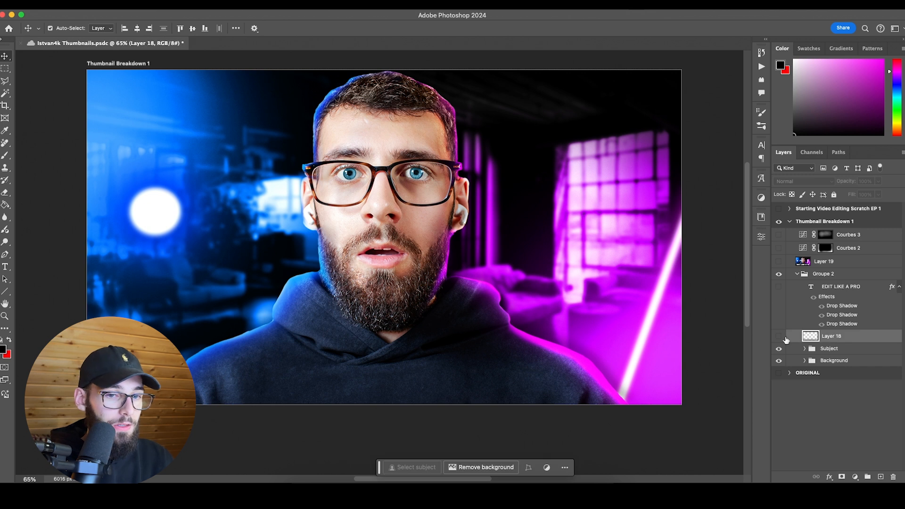
{"action": "left_click", "coordinate": [779, 337]}
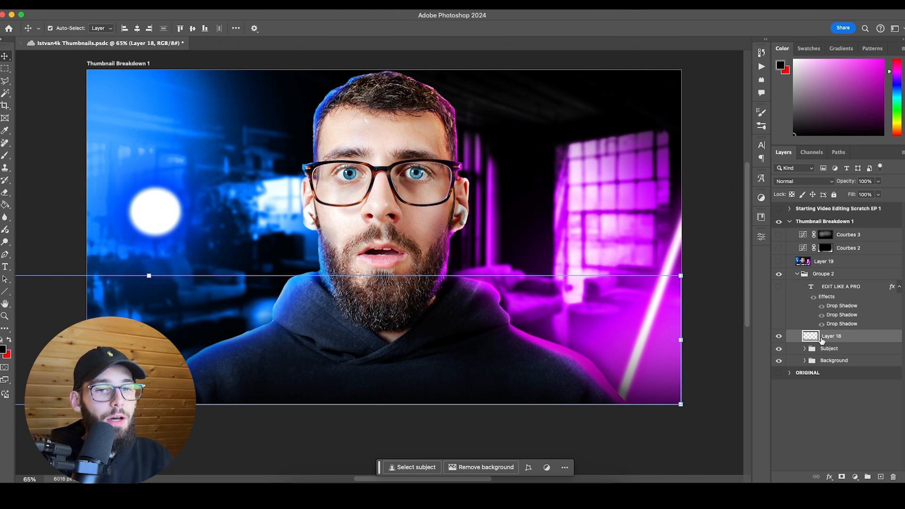
{"action": "left_click", "coordinate": [838, 289]}
{"action": "left_click", "coordinate": [780, 286]}
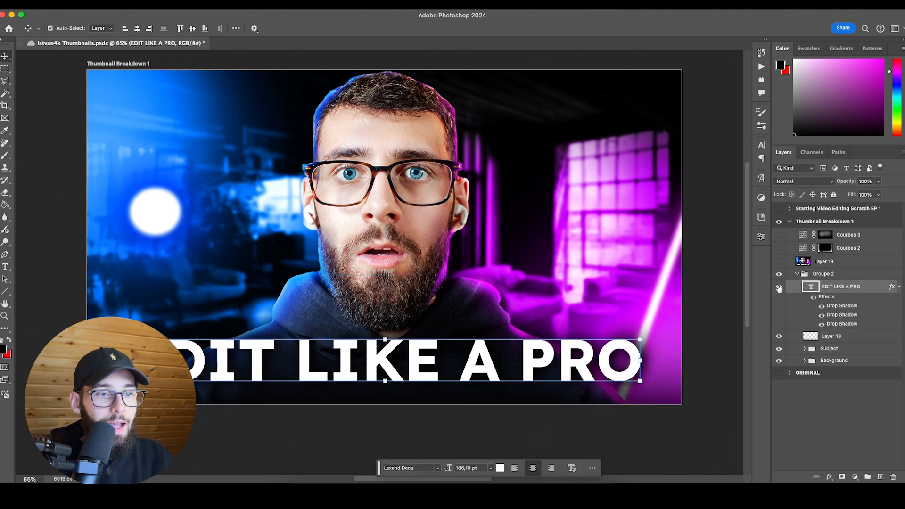
Select the EDIT LIKE A PRO text with the Type tool and preview another font, keeping Lexend Deca.
{"action": "left_click", "coordinate": [5, 266]}
{"action": "triple_click", "coordinate": [257, 353]}
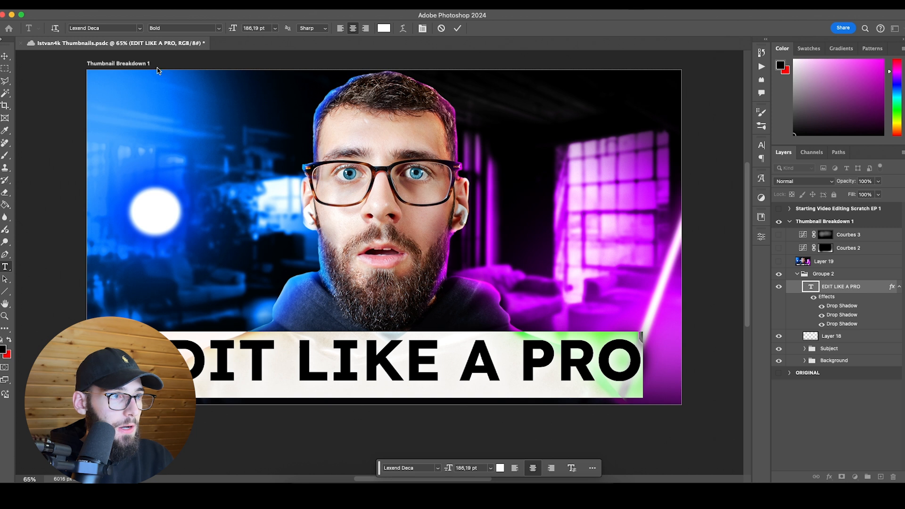
{"action": "left_click", "coordinate": [139, 29]}
{"action": "left_click", "coordinate": [139, 28]}
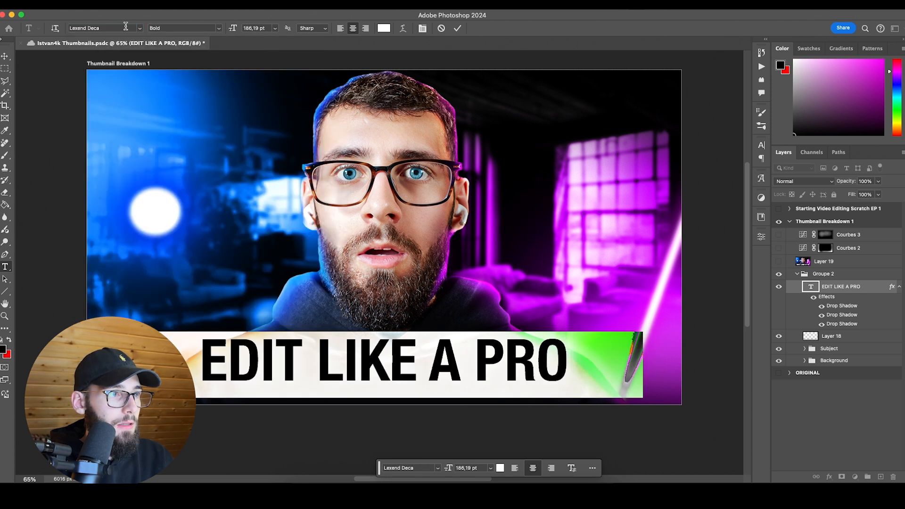
{"action": "left_click", "coordinate": [310, 357]}
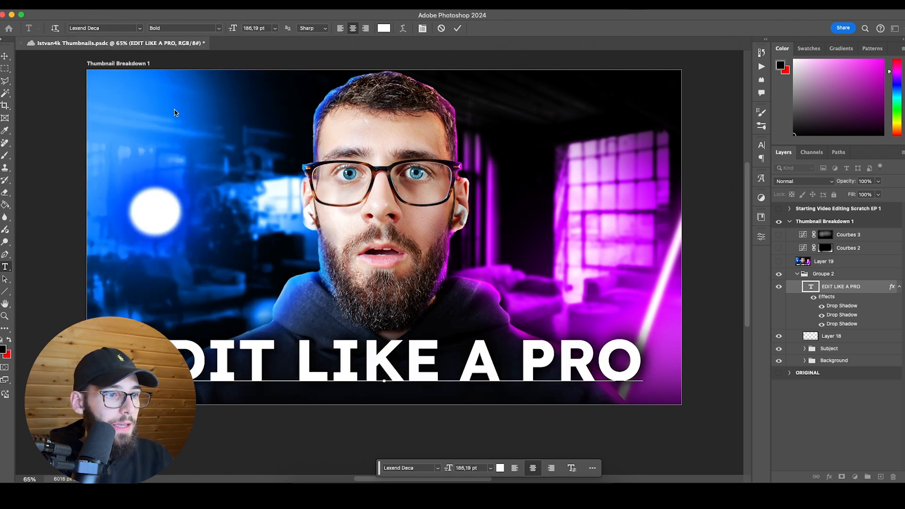
Switch to the browser, read the About section for Lexend on Google Fonts, and close the page.
{"action": "scroll", "coordinate": [369, 359], "scroll_direction": "down", "scroll_amount": 1}
{"action": "scroll", "coordinate": [369, 358], "scroll_direction": "left", "scroll_amount": 2}
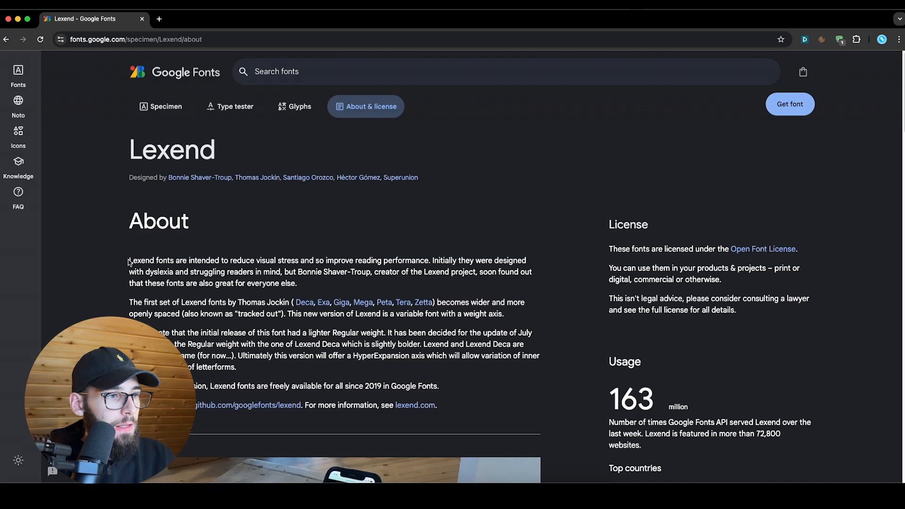
{"action": "left_click_drag", "start_coordinate": [130, 260], "coordinate": [305, 287]}
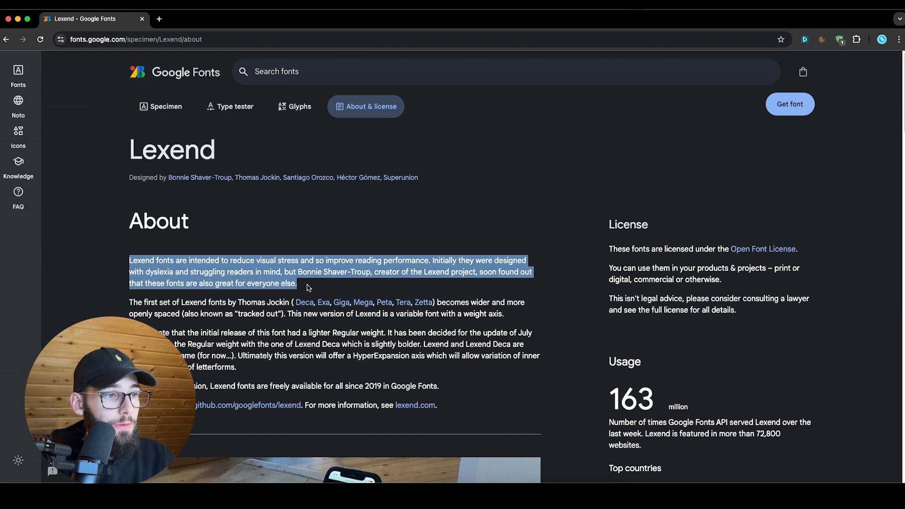
{"action": "left_click", "coordinate": [307, 287]}
{"action": "scroll", "coordinate": [298, 289], "scroll_direction": "down", "scroll_amount": 2}
{"action": "scroll", "coordinate": [298, 289], "scroll_direction": "down", "scroll_amount": 2}
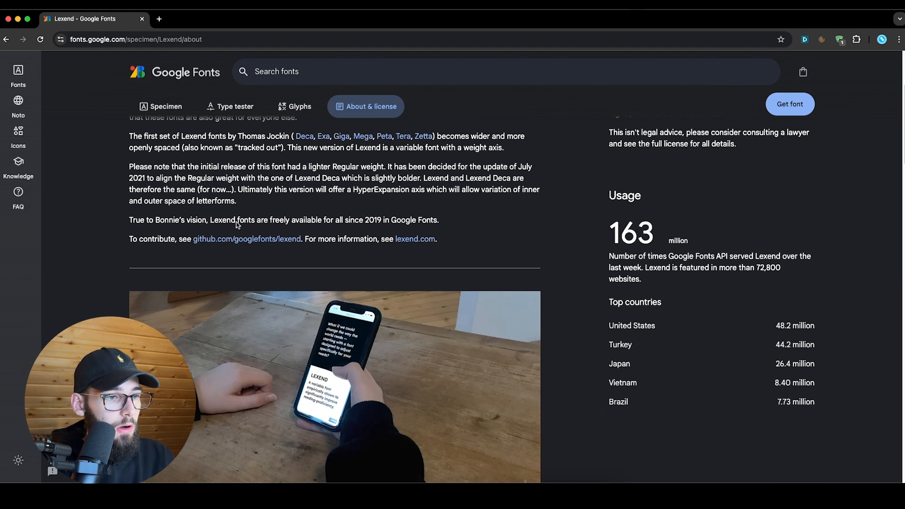
{"action": "left_click", "coordinate": [142, 20]}
Return to Photoshop and inspect the EDIT LIKE A PRO lettering with the text cursor placed in it.
{"action": "scroll", "coordinate": [391, 360], "scroll_direction": "up", "scroll_amount": 3}
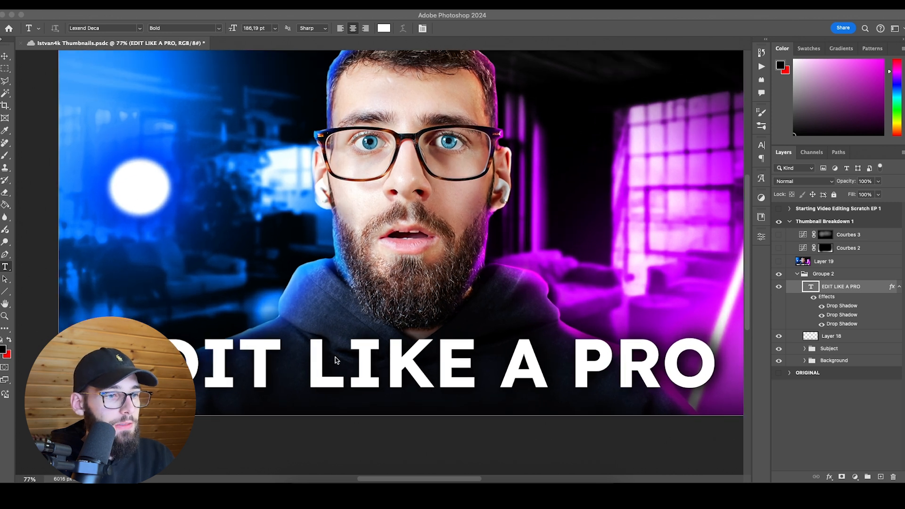
{"action": "left_click", "coordinate": [337, 361]}
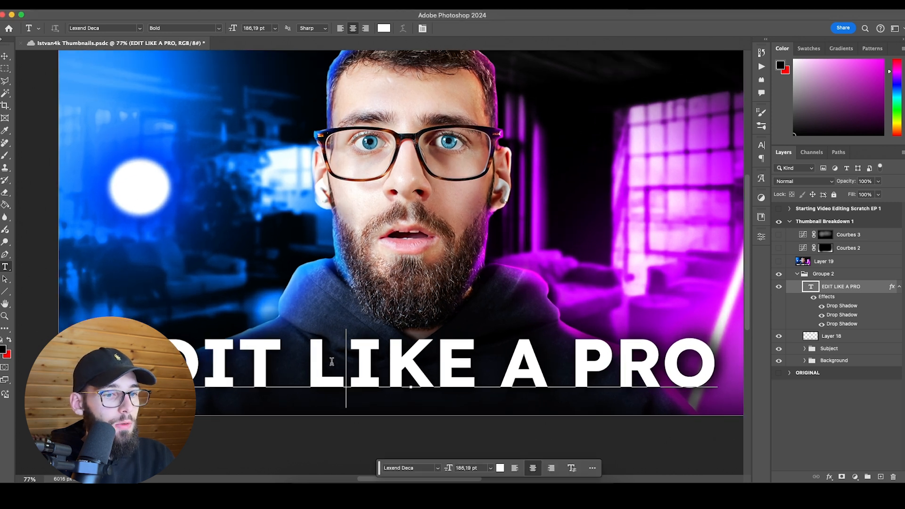
{"action": "scroll", "coordinate": [443, 347], "scroll_direction": "down", "scroll_amount": 2}
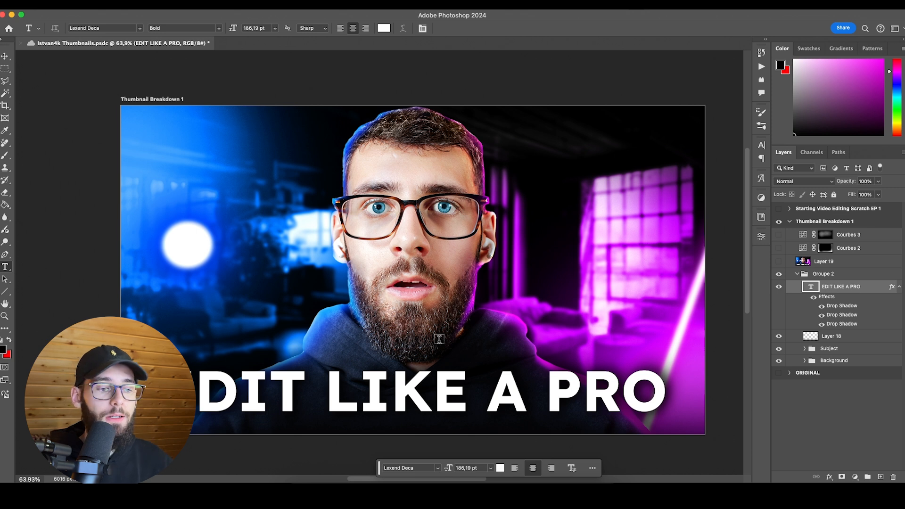
Toggle the title's Drop Shadow effects off and on to compare them, and deselect the text layer.
{"action": "left_click", "coordinate": [821, 307]}
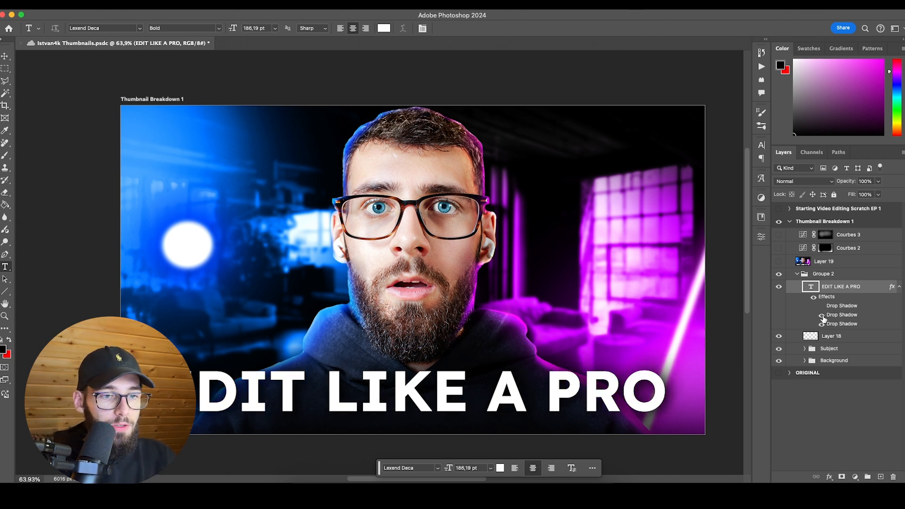
{"action": "left_click", "coordinate": [822, 315]}
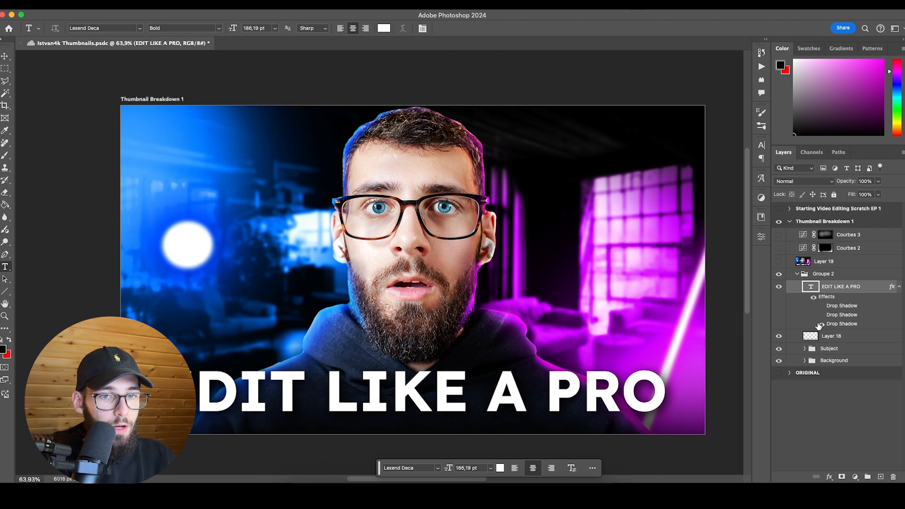
{"action": "left_click", "coordinate": [822, 315]}
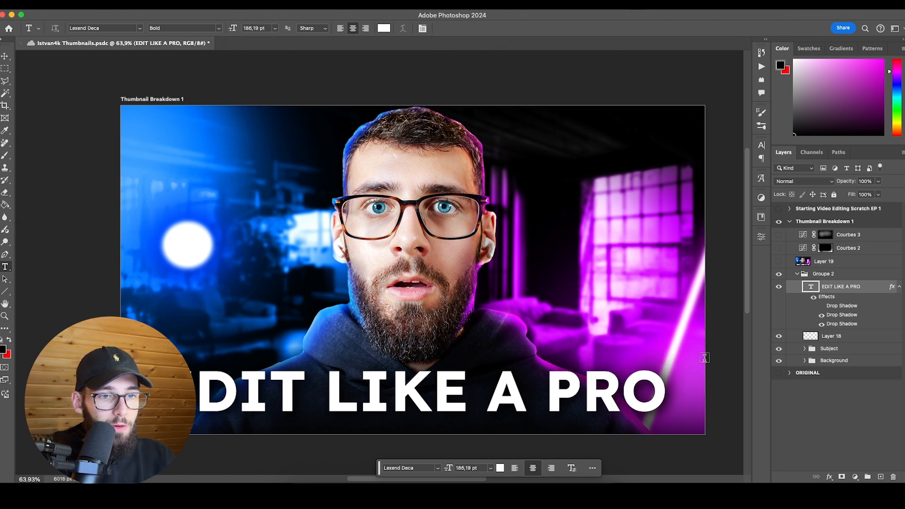
{"action": "left_click", "coordinate": [822, 306]}
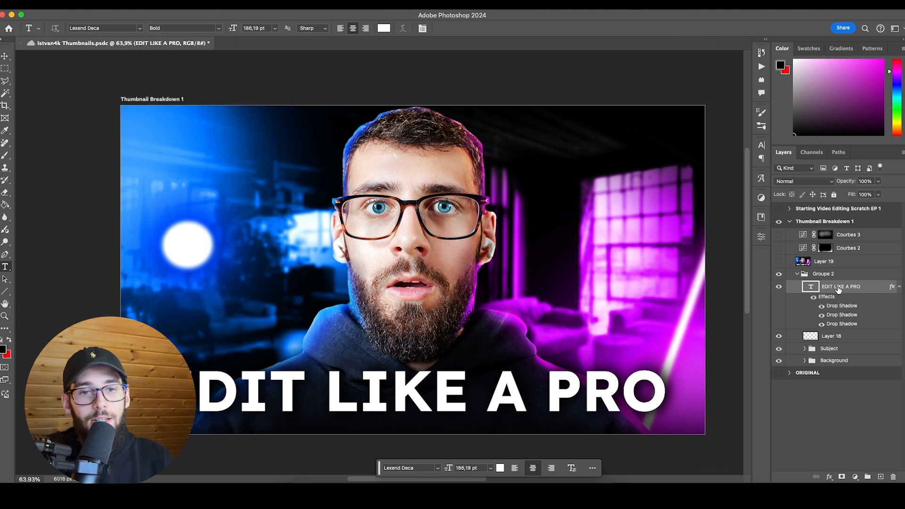
{"action": "left_click", "coordinate": [824, 405]}
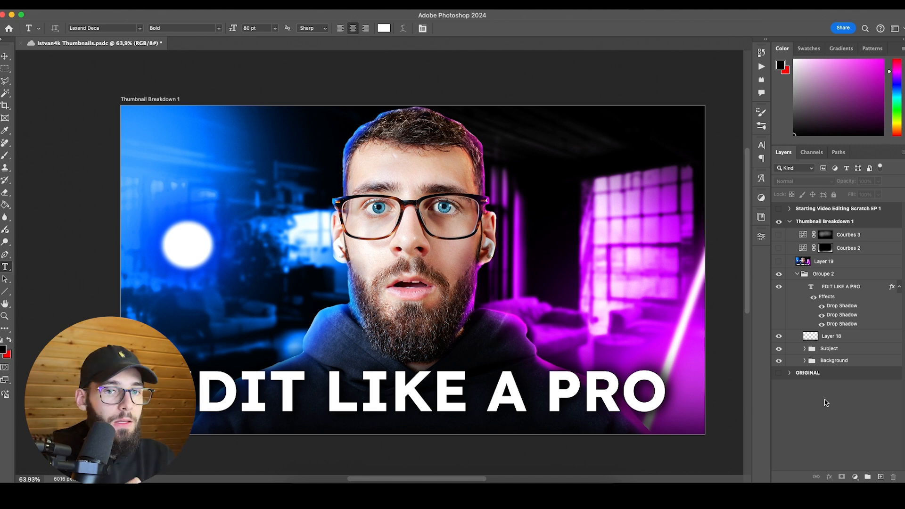
Show the Courbes 3 and Courbes 2 curves adjustment layers of the Thumbnail Breakdown 1 artboard.
{"action": "left_click_drag", "start_coordinate": [774, 240], "coordinate": [777, 246]}
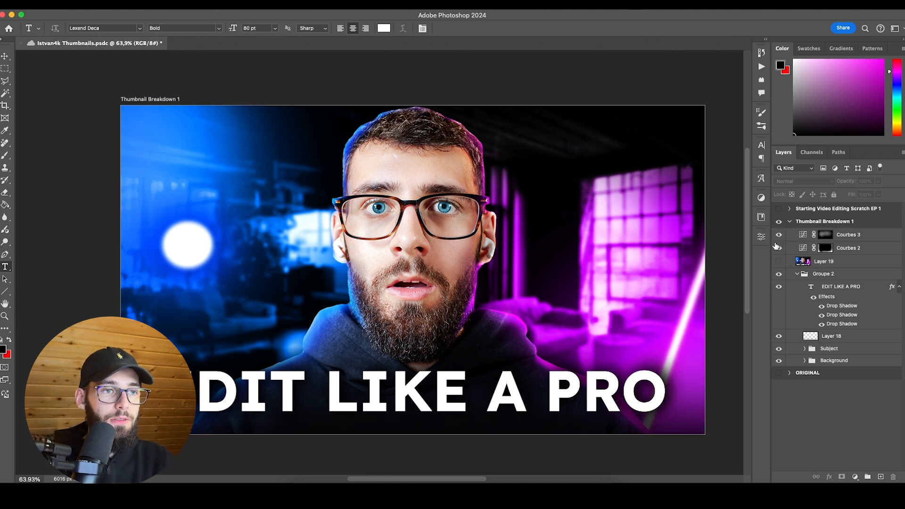
{"action": "left_click", "coordinate": [849, 234]}
{"action": "left_click", "coordinate": [849, 248]}
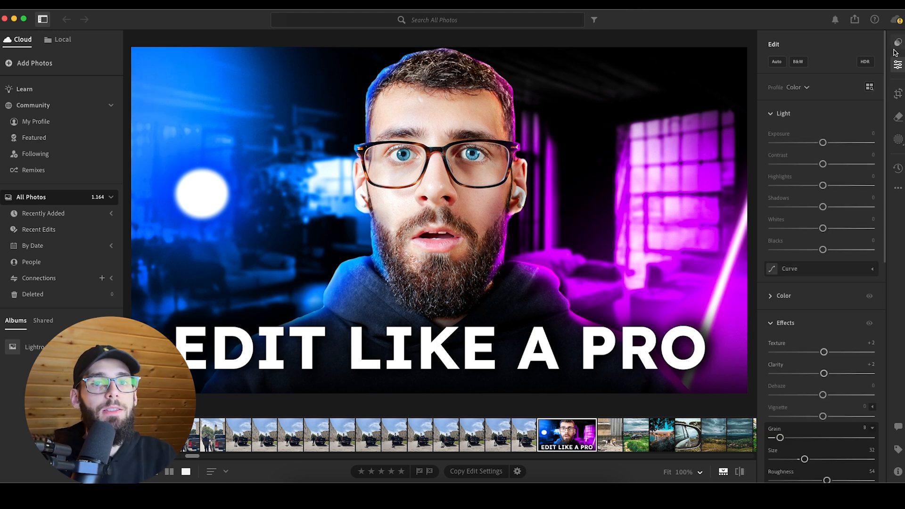
Switch to Lightroom and review the thumbnail's Enhance Clothes adaptive preset together with the masks applied to the photo.
{"action": "left_click", "coordinate": [898, 42]}
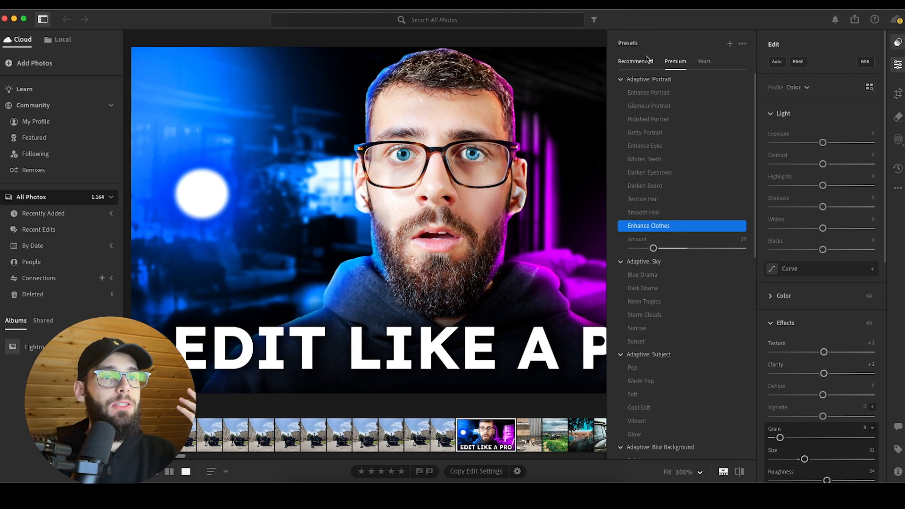
{"action": "left_click", "coordinate": [899, 141]}
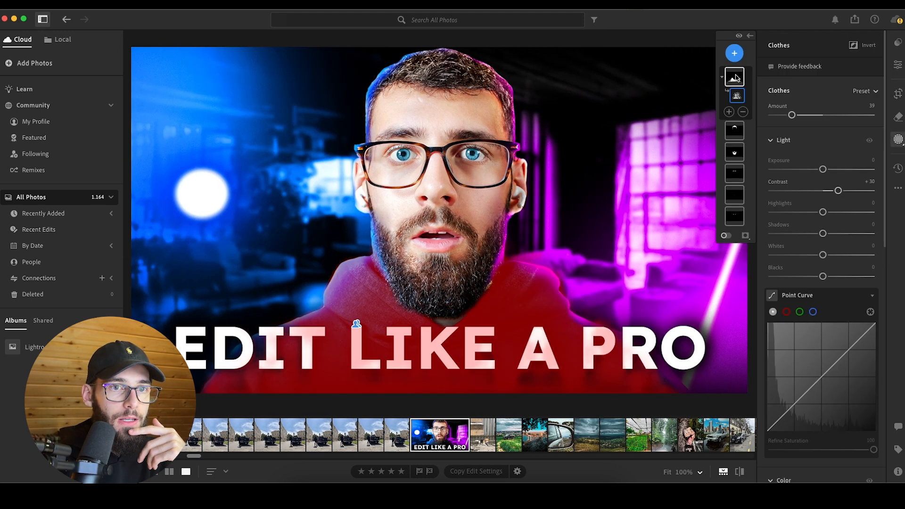
{"action": "left_click", "coordinate": [898, 43]}
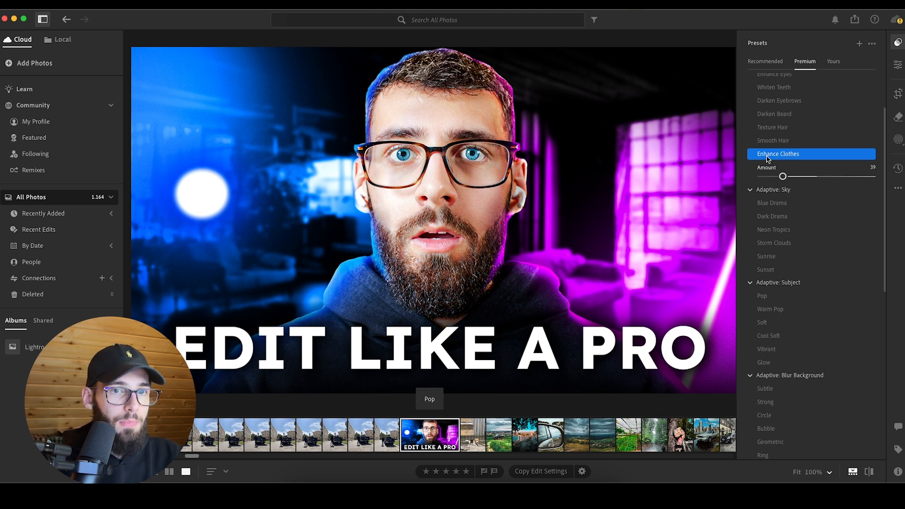
{"action": "left_click", "coordinate": [897, 140]}
Review the thumbnail's Texture, Clarity and Grain settings among the Lightroom effects.
{"action": "left_click", "coordinate": [898, 65]}
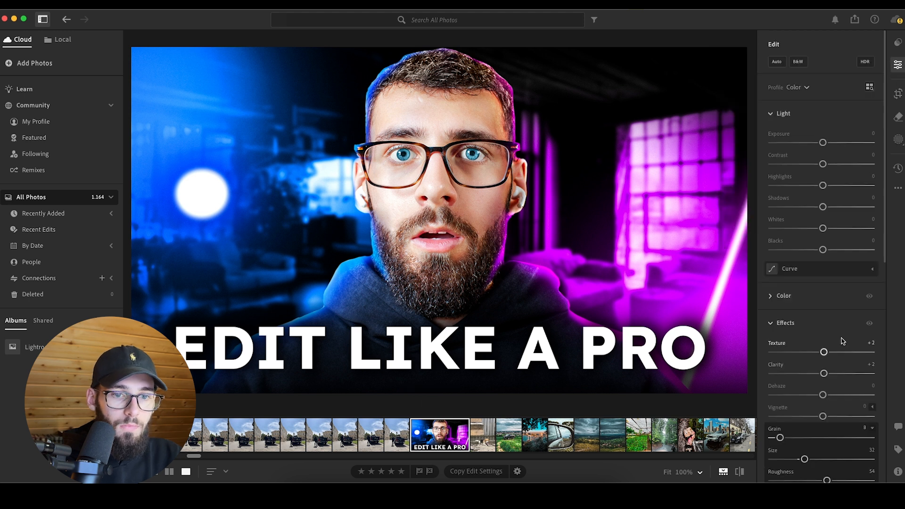
{"action": "scroll", "coordinate": [842, 340], "scroll_direction": "down", "scroll_amount": 2}
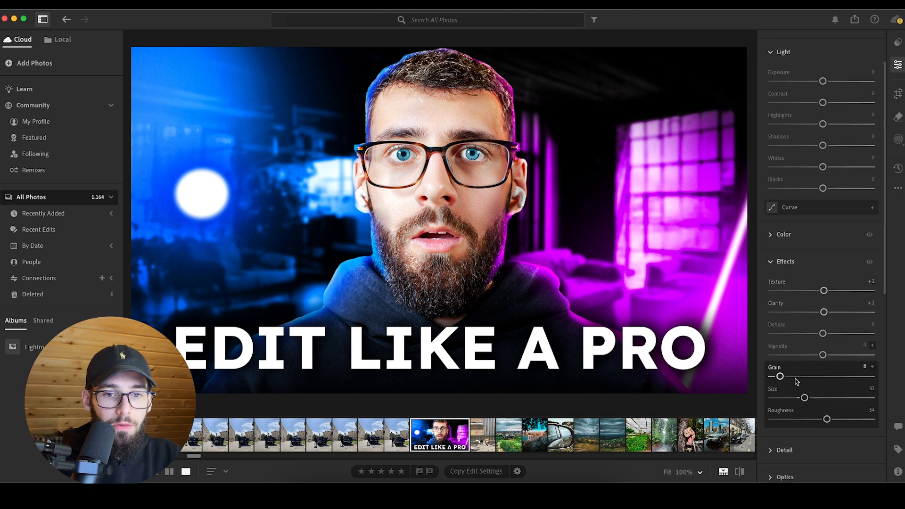
{"action": "mouse_move", "coordinate": [786, 376]}
{"action": "left_mouse_down"}
{"action": "mouse_move", "coordinate": [804, 376]}
{"action": "mouse_move", "coordinate": [779, 377]}
{"action": "left_mouse_up"}
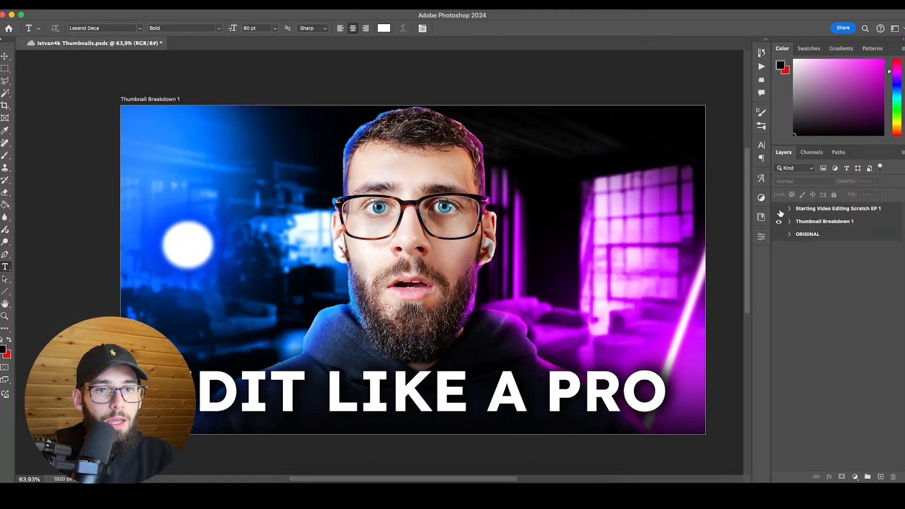
Return to Photoshop, show and expand the Starting Video Editing Scratch EP 1 artboard, and hide its Courbes 3, Courbes 2 and Layer 24.
{"action": "left_click", "coordinate": [780, 210]}
{"action": "scroll", "coordinate": [551, 250], "scroll_direction": "right", "scroll_amount": 15}
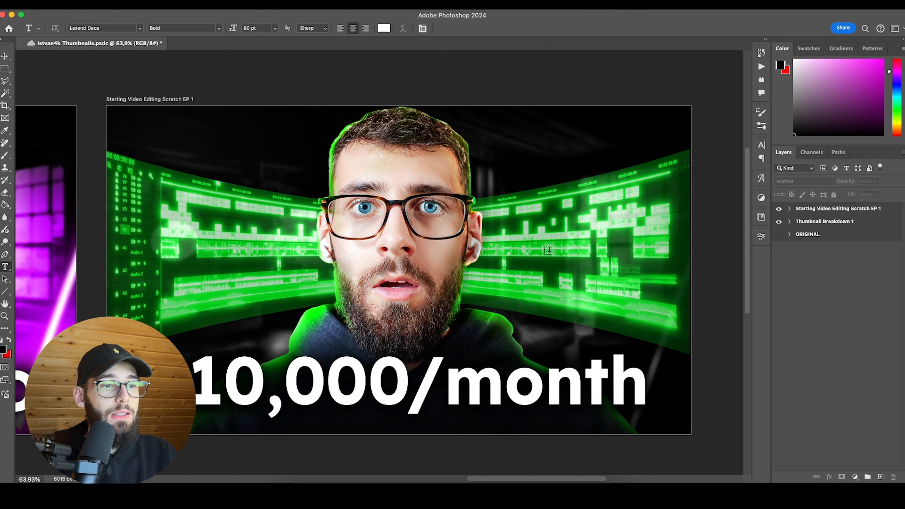
{"action": "left_click", "coordinate": [789, 209]}
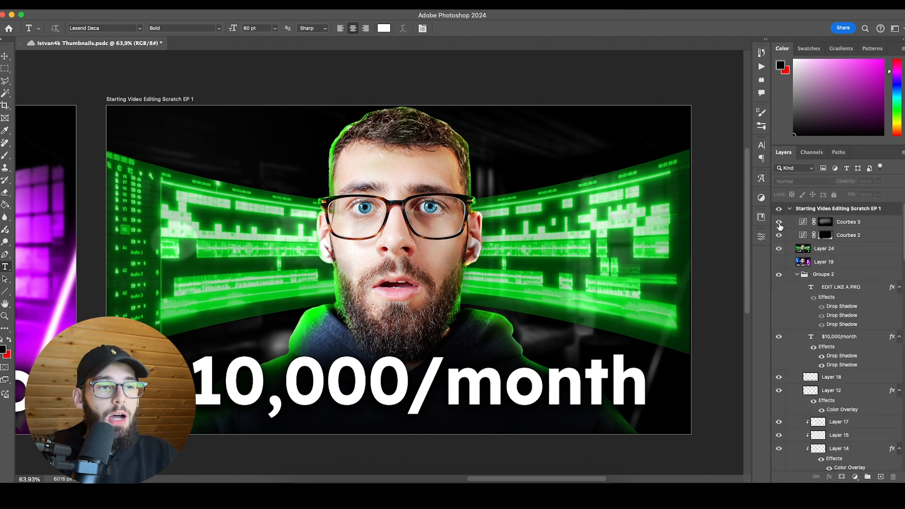
{"action": "left_click_drag", "start_coordinate": [779, 224], "coordinate": [779, 249]}
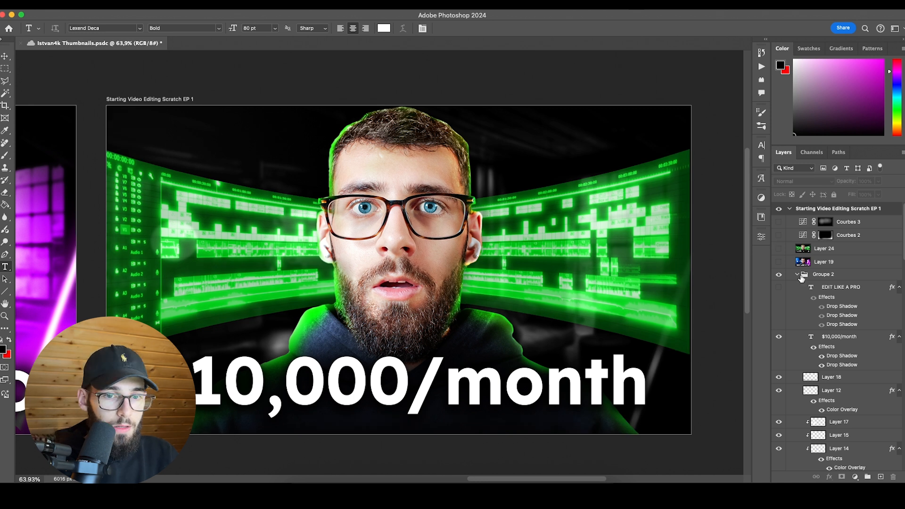
Hide the title, subject, lighting and timeline layers of the green thumbnail, leaving only the dark room background.
{"action": "key", "text": "v"}
{"action": "scroll", "coordinate": [835, 302], "scroll_direction": "down", "scroll_amount": 10}
{"action": "scroll", "coordinate": [834, 307], "scroll_direction": "down", "scroll_amount": 10}
{"action": "scroll", "coordinate": [830, 304], "scroll_direction": "up", "scroll_amount": 3}
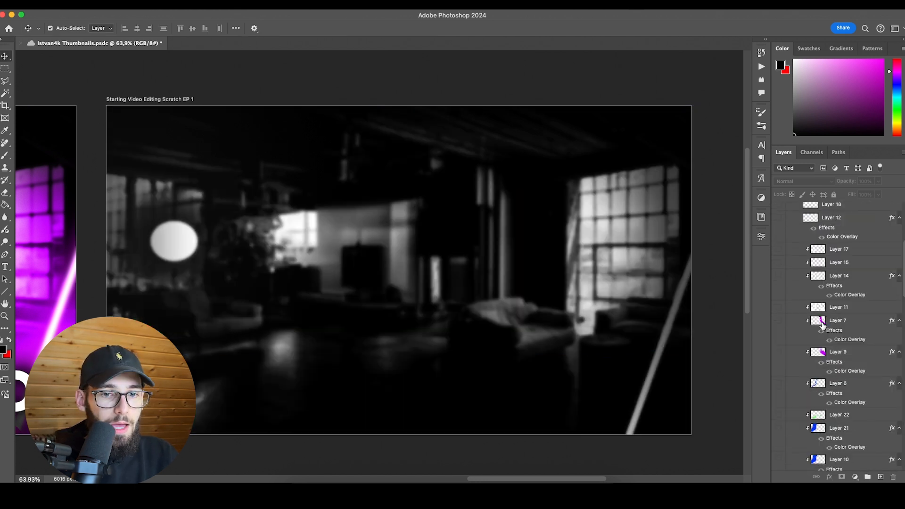
Find the curved timeline layer Comp 1_00000 copy 2 in the stack and show it with its two clipped adjustments.
{"action": "scroll", "coordinate": [823, 325], "scroll_direction": "down", "scroll_amount": 6}
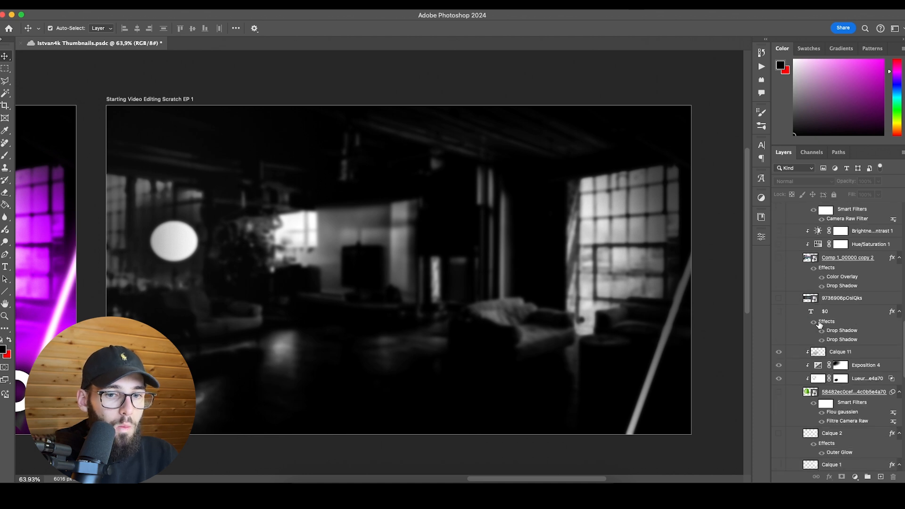
{"action": "scroll", "coordinate": [820, 324], "scroll_direction": "down", "scroll_amount": 10}
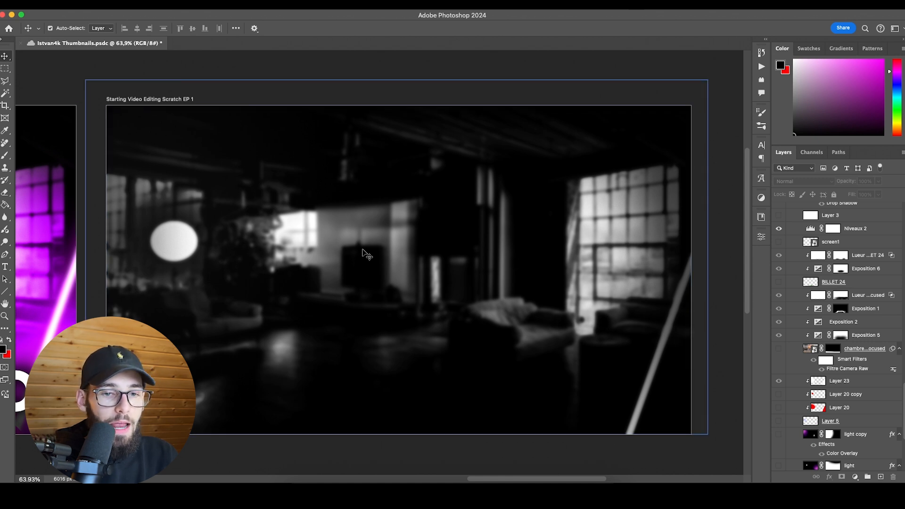
{"action": "scroll", "coordinate": [836, 367], "scroll_direction": "down", "scroll_amount": 1}
{"action": "left_click", "coordinate": [837, 367]}
{"action": "scroll", "coordinate": [834, 376], "scroll_direction": "up", "scroll_amount": 3}
{"action": "left_click", "coordinate": [834, 375]}
{"action": "scroll", "coordinate": [834, 375], "scroll_direction": "up", "scroll_amount": 5}
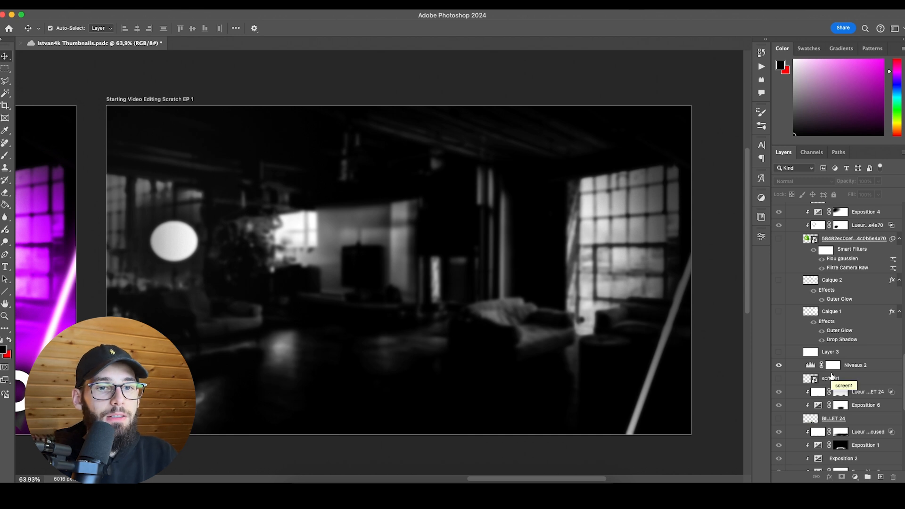
{"action": "scroll", "coordinate": [823, 382], "scroll_direction": "up", "scroll_amount": 5}
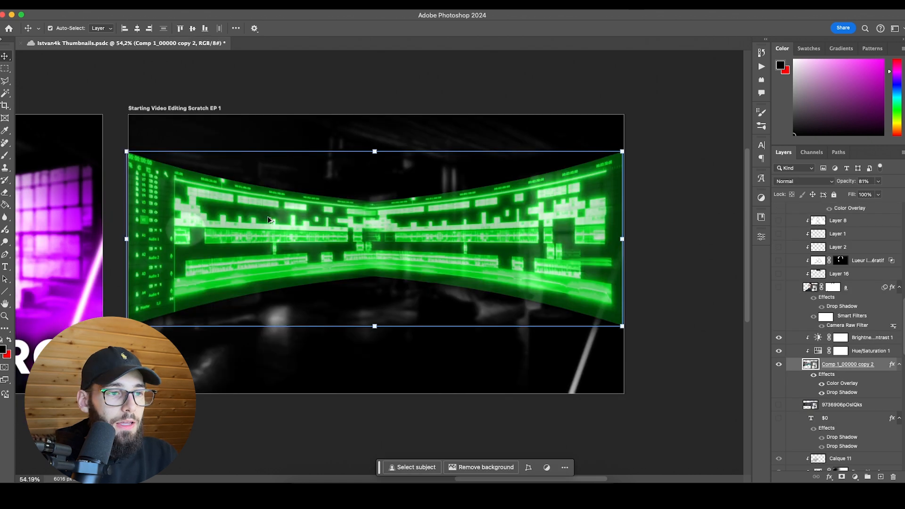
{"action": "scroll", "coordinate": [270, 220], "scroll_direction": "up", "scroll_amount": 1}
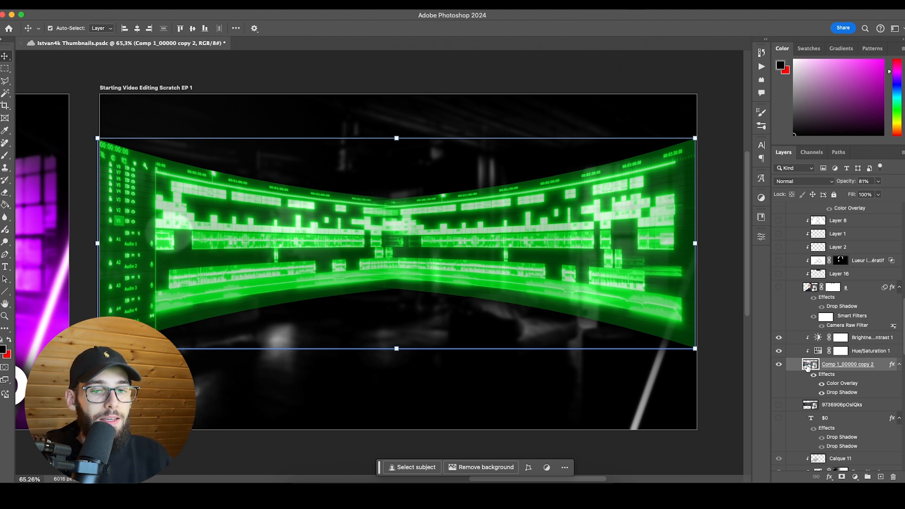
Compare the timeline graphic with and without its Color Overlay and Drop Shadow, and review the overlay's settings.
{"action": "left_click", "coordinate": [822, 383]}
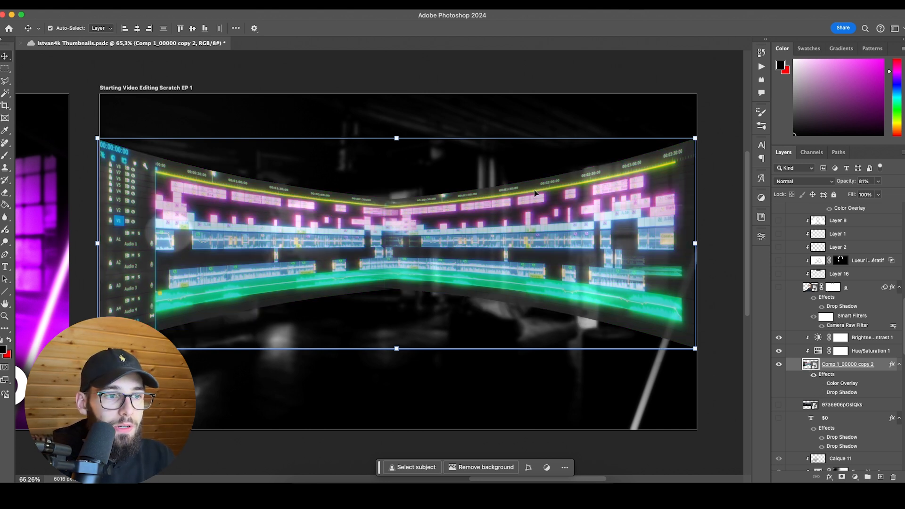
{"action": "left_click", "coordinate": [822, 393]}
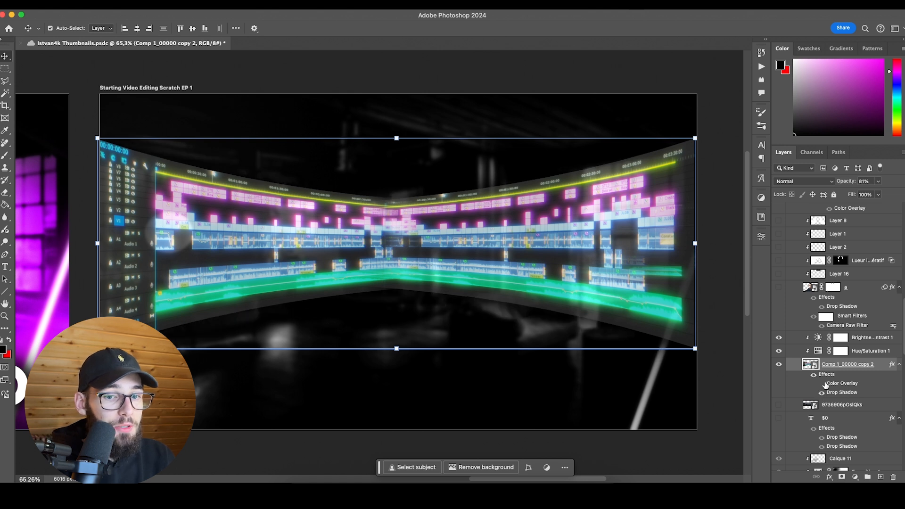
{"action": "left_click", "coordinate": [822, 384]}
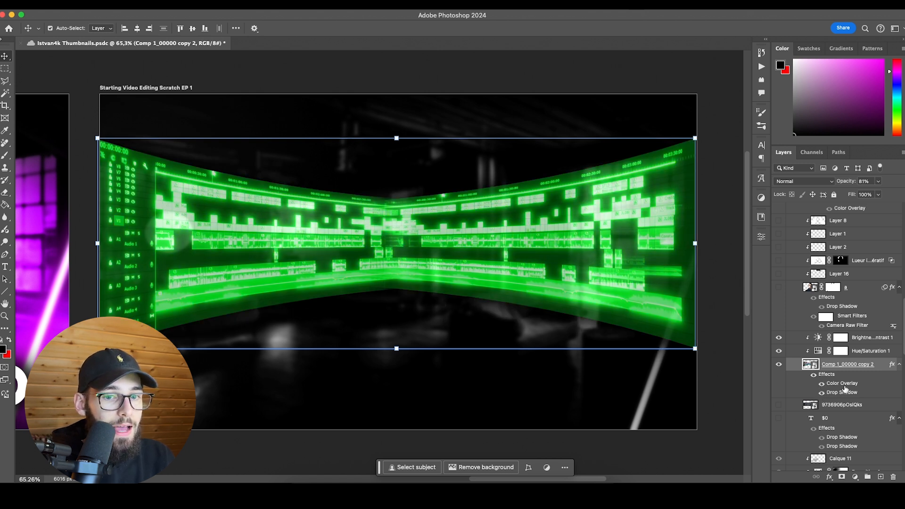
{"action": "double_click", "coordinate": [845, 389]}
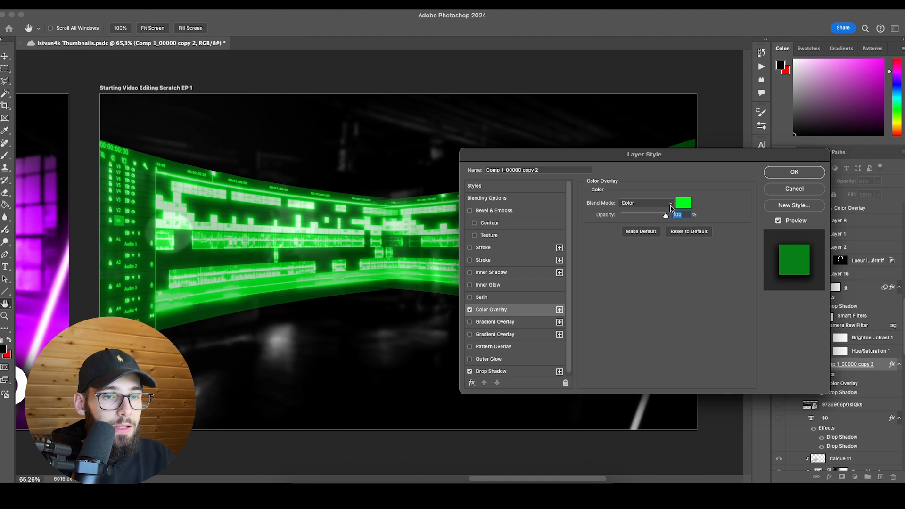
{"action": "left_click", "coordinate": [794, 173]}
Toggle the Hue/Saturation 1 and Brightness/Contrast 1 adjustments on the timeline graphic to compare their effect, keeping both on.
{"action": "double_click", "coordinate": [819, 352]}
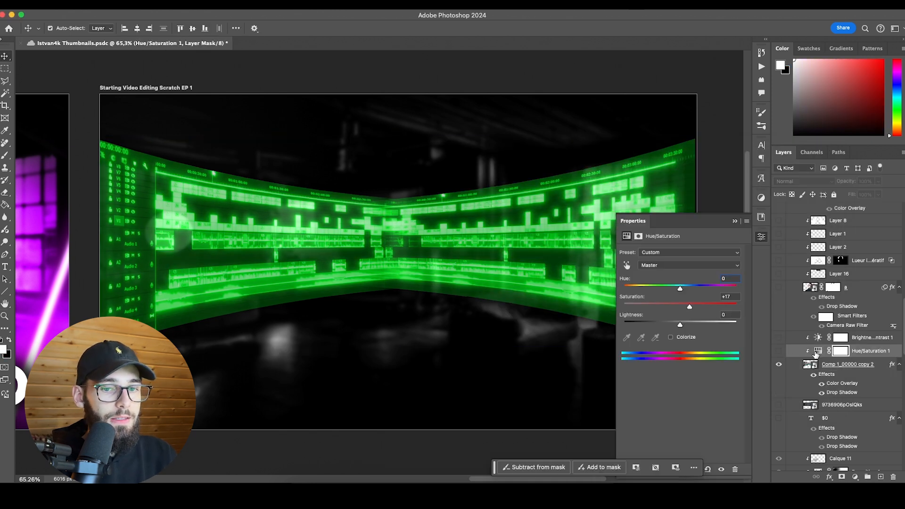
{"action": "left_click", "coordinate": [780, 352]}
{"action": "left_click", "coordinate": [780, 353]}
{"action": "left_click", "coordinate": [780, 352]}
{"action": "left_click", "coordinate": [779, 337]}
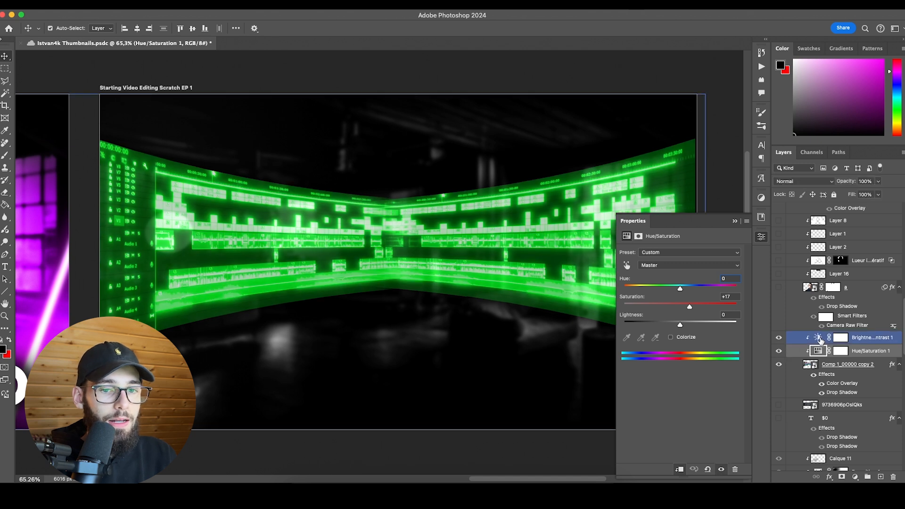
{"action": "left_click", "coordinate": [819, 338]}
{"action": "left_click", "coordinate": [779, 338]}
{"action": "left_click", "coordinate": [779, 338]}
{"action": "left_click", "coordinate": [762, 235]}
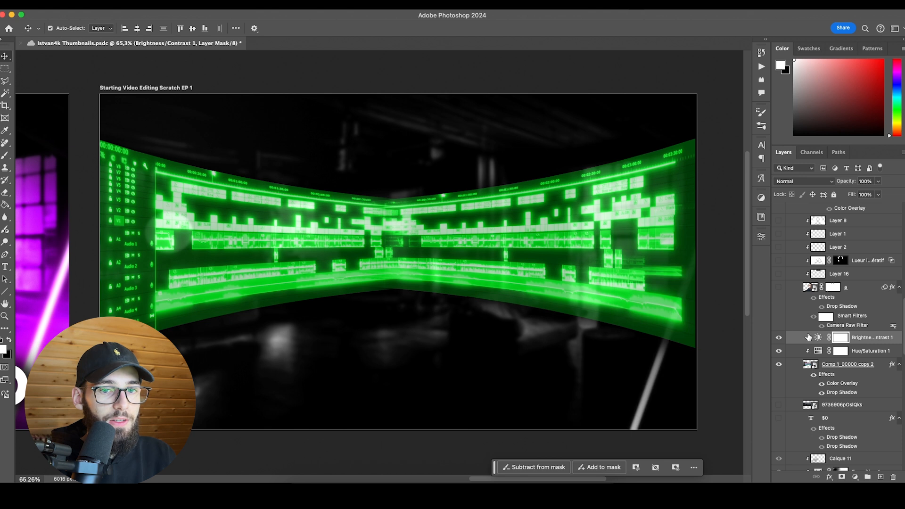
Show the subject and all its green lighting layers again, up to Layer 12.
{"action": "scroll", "coordinate": [810, 337], "scroll_direction": "up", "scroll_amount": 2}
{"action": "scroll", "coordinate": [472, 273], "scroll_direction": "down", "scroll_amount": 2}
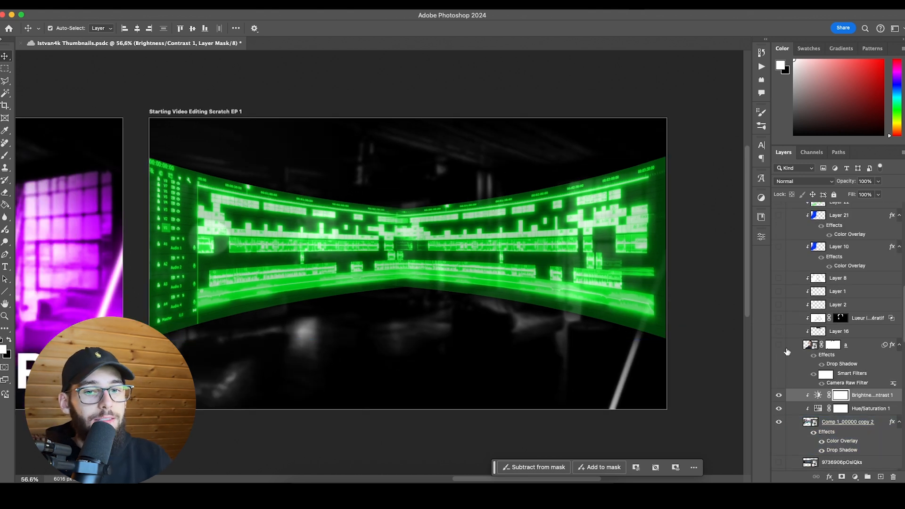
{"action": "left_click_drag", "start_coordinate": [779, 345], "coordinate": [780, 204]}
{"action": "scroll", "coordinate": [788, 235], "scroll_direction": "up", "scroll_amount": 5}
{"action": "left_click_drag", "start_coordinate": [780, 300], "coordinate": [781, 221]}
{"action": "scroll", "coordinate": [787, 241], "scroll_direction": "up", "scroll_amount": 2}
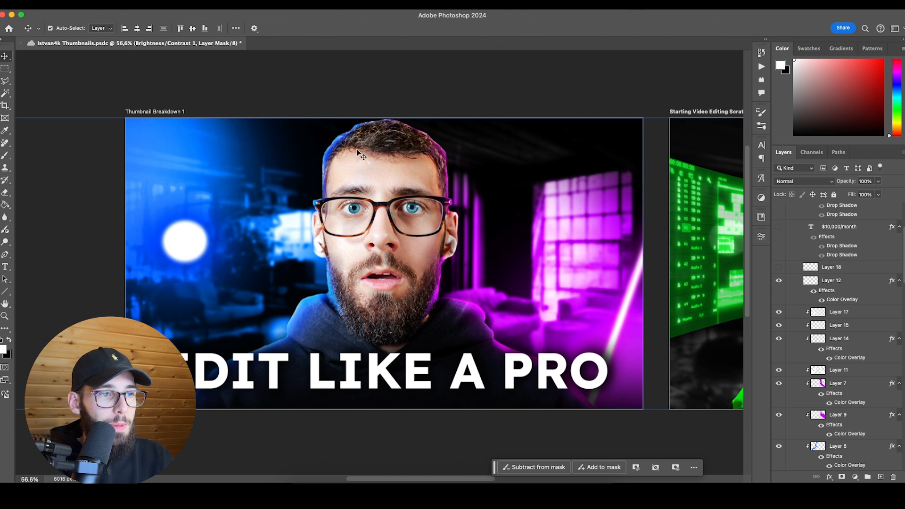
Show Layer 18, the dark shading along the bottom of the green thumbnail.
{"action": "scroll", "coordinate": [435, 307], "scroll_direction": "right", "scroll_amount": 10}
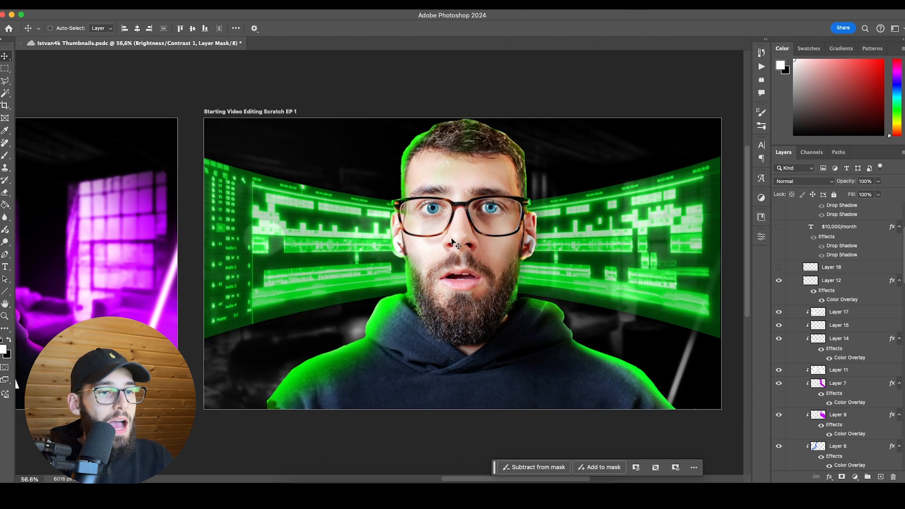
{"action": "scroll", "coordinate": [802, 283], "scroll_direction": "up", "scroll_amount": 3}
{"action": "left_click", "coordinate": [781, 315]}
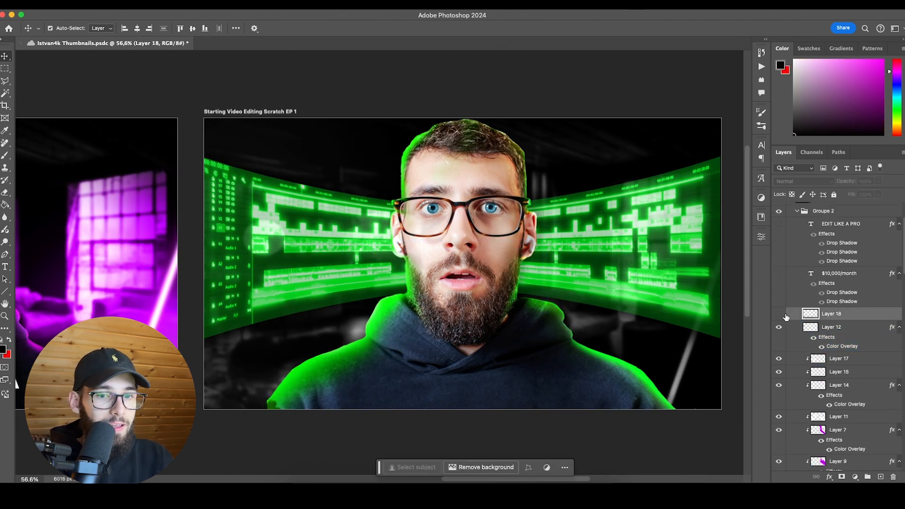
{"action": "left_click", "coordinate": [779, 315]}
{"action": "scroll", "coordinate": [839, 307], "scroll_direction": "down", "scroll_amount": 2}
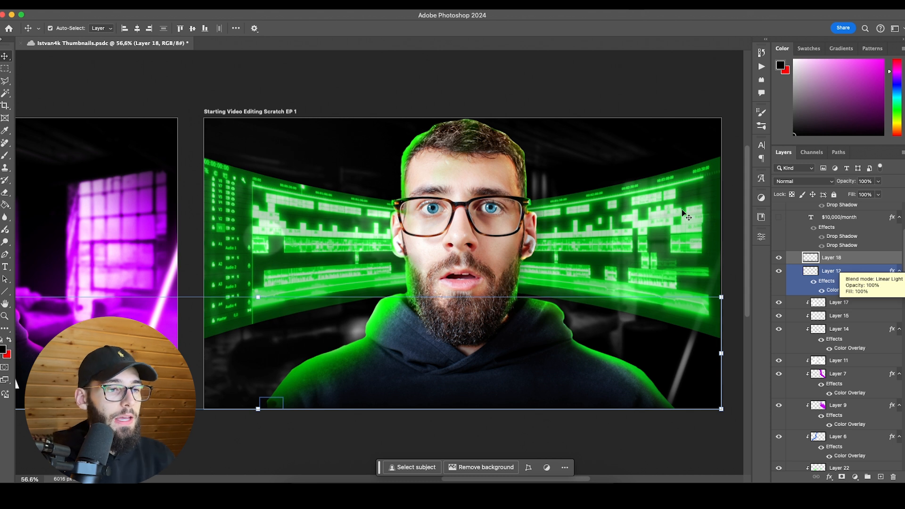
Compare the subject's lighting between the Thumbnail Breakdown 1 and Starting Video Editing Scratch EP 1 artboards.
{"action": "scroll", "coordinate": [343, 294], "scroll_direction": "left", "scroll_amount": 10}
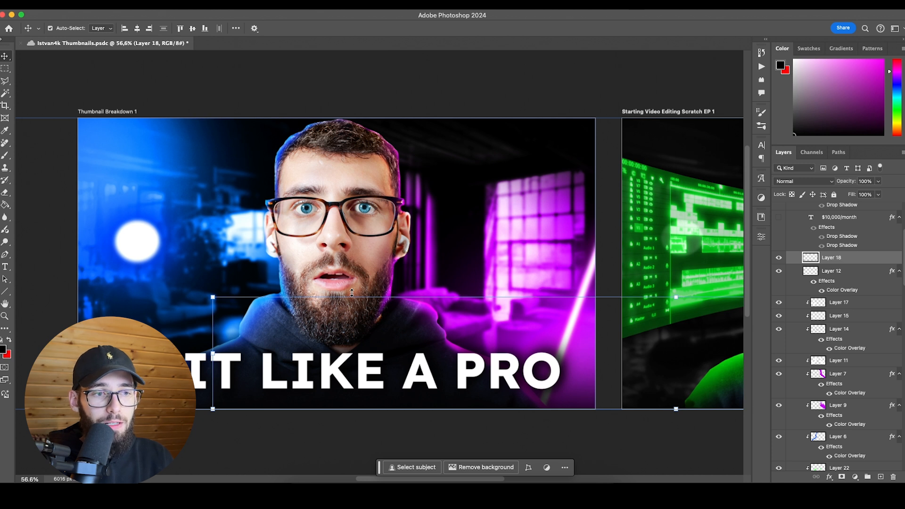
{"action": "scroll", "coordinate": [352, 293], "scroll_direction": "right", "scroll_amount": 2}
{"action": "scroll", "coordinate": [351, 293], "scroll_direction": "left", "scroll_amount": 6}
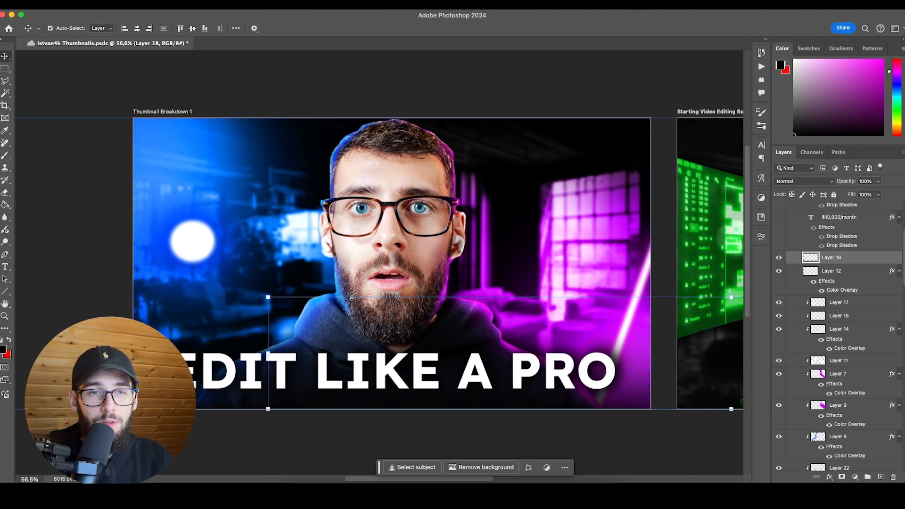
{"action": "scroll", "coordinate": [352, 296], "scroll_direction": "right", "scroll_amount": 5}
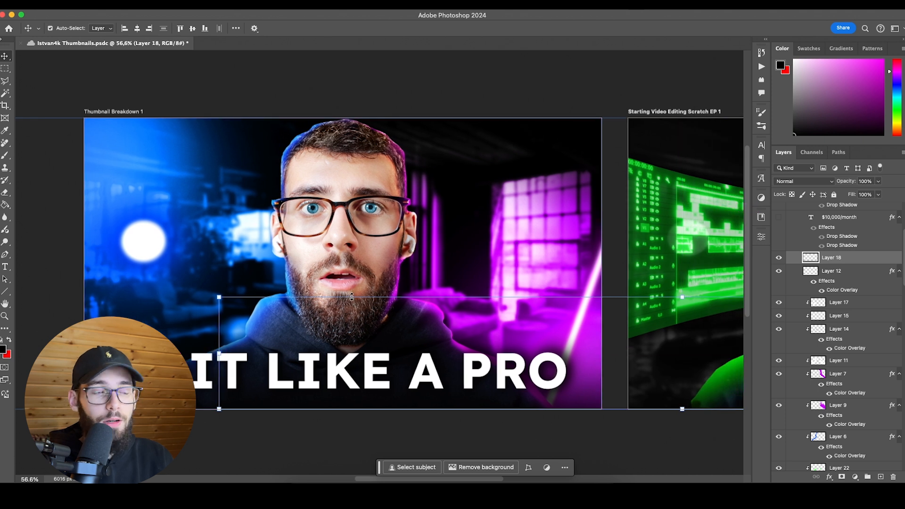
{"action": "scroll", "coordinate": [352, 296], "scroll_direction": "right", "scroll_amount": 10}
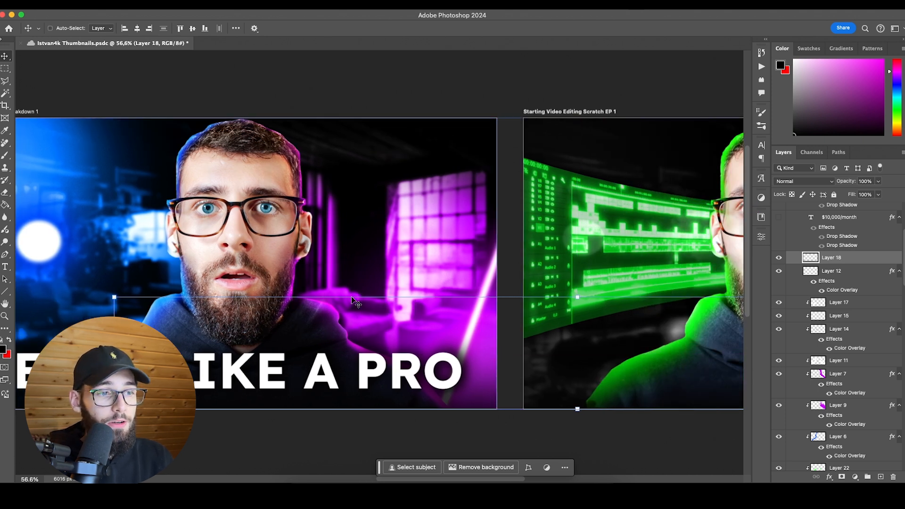
{"action": "scroll", "coordinate": [352, 297], "scroll_direction": "right", "scroll_amount": 20}
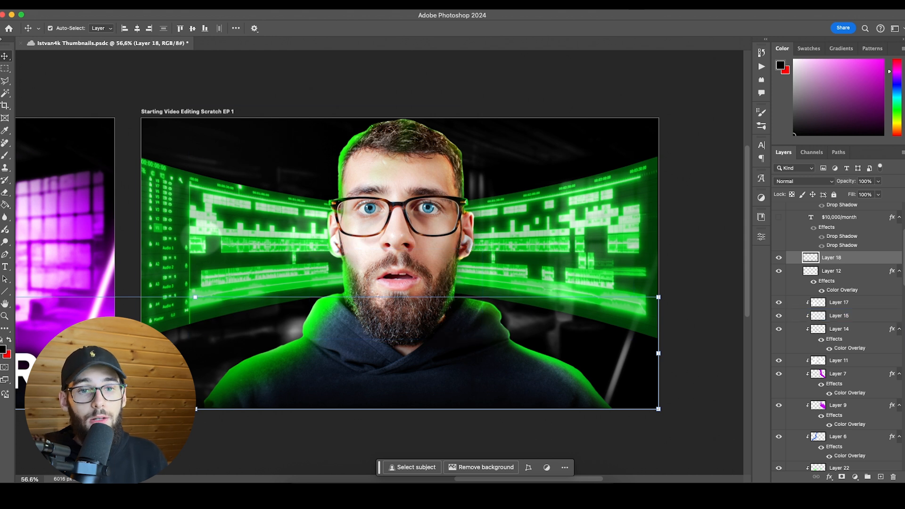
{"action": "left_click", "coordinate": [848, 273]}
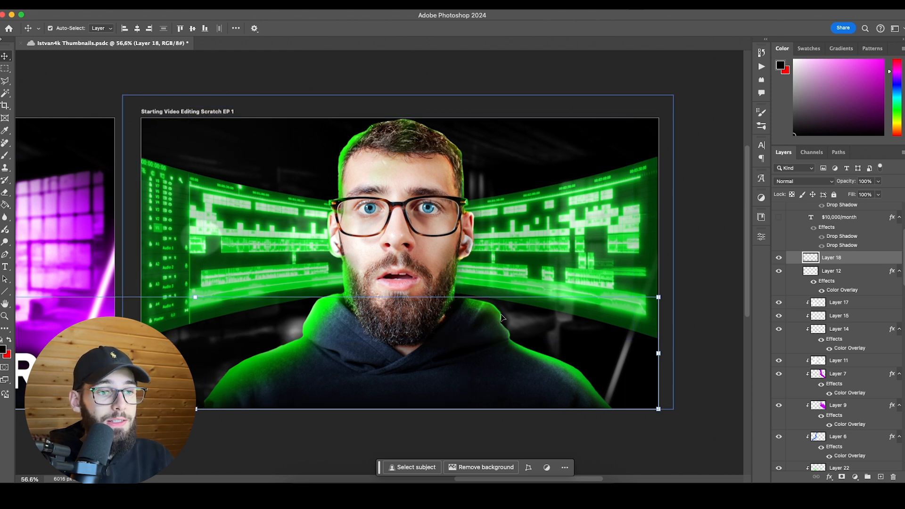
Toggle the Color Overlay effects on Layer 9 and Layer 7 and inspect the green overlay settings of both lighting layers.
{"action": "scroll", "coordinate": [510, 323], "scroll_direction": "left", "scroll_amount": 3}
{"action": "scroll", "coordinate": [510, 323], "scroll_direction": "right", "scroll_amount": 4}
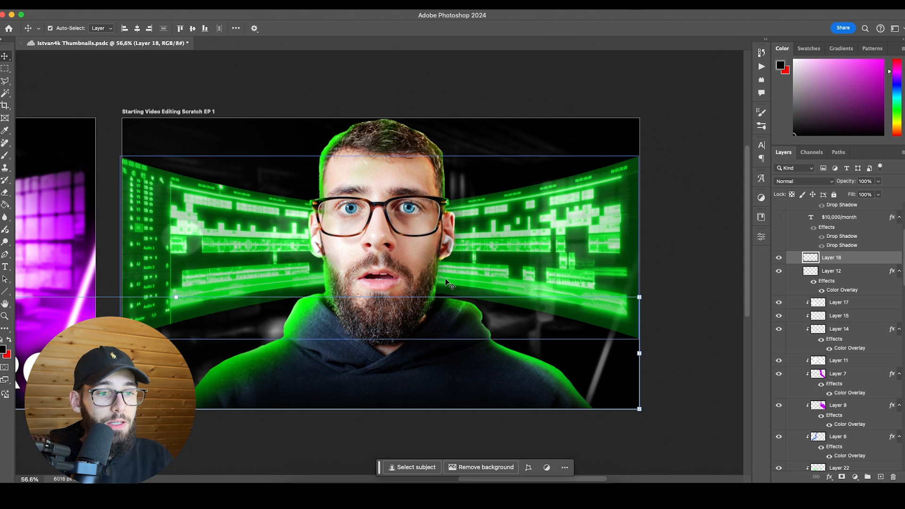
{"action": "left_click", "coordinate": [829, 425]}
{"action": "left_click", "coordinate": [829, 393]}
{"action": "left_click", "coordinate": [829, 393]}
{"action": "left_click", "coordinate": [851, 396]}
{"action": "double_click", "coordinate": [851, 395]}
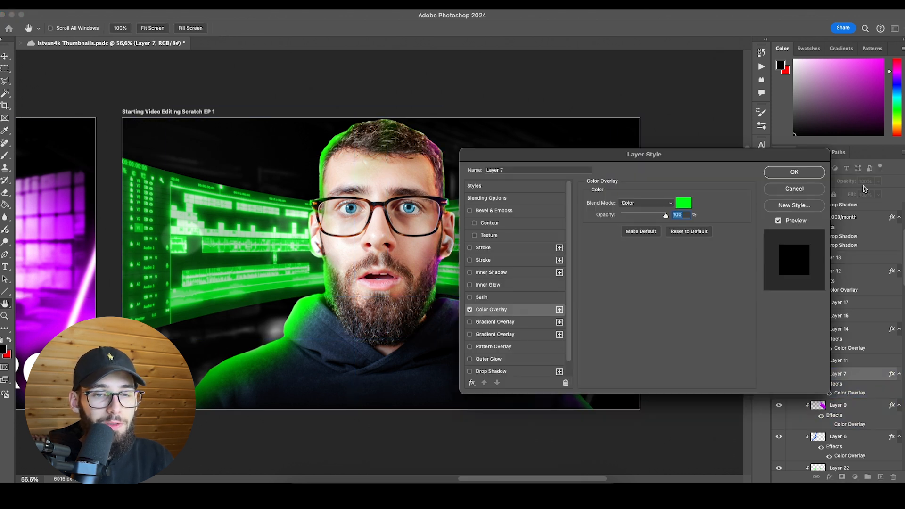
{"action": "left_click", "coordinate": [795, 189]}
{"action": "double_click", "coordinate": [846, 425]}
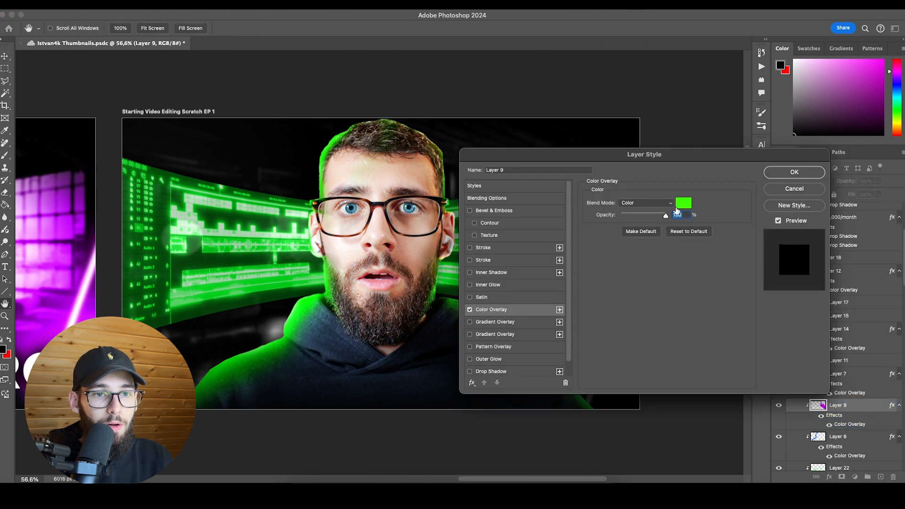
{"action": "left_click", "coordinate": [794, 172]}
{"action": "left_click", "coordinate": [848, 334]}
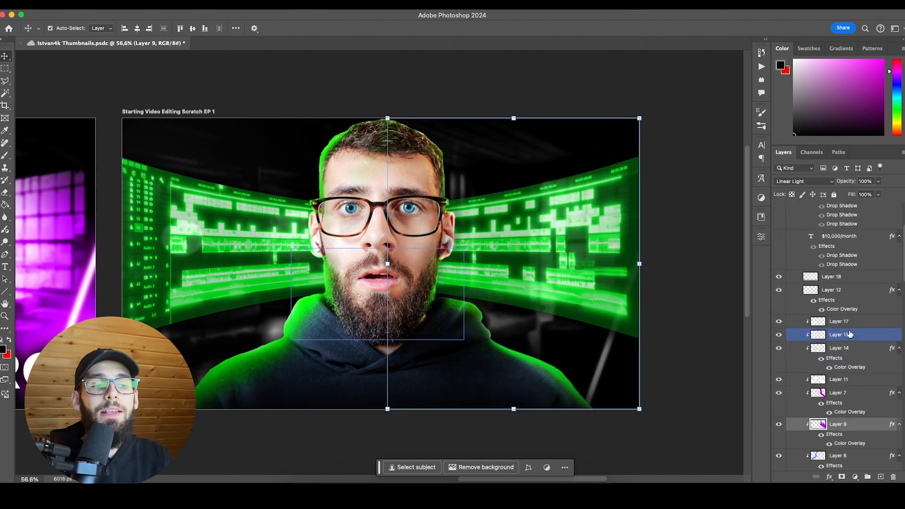
Show the $10,000/month text layer on the green thumbnail and select it.
{"action": "scroll", "coordinate": [817, 306], "scroll_direction": "up", "scroll_amount": 3}
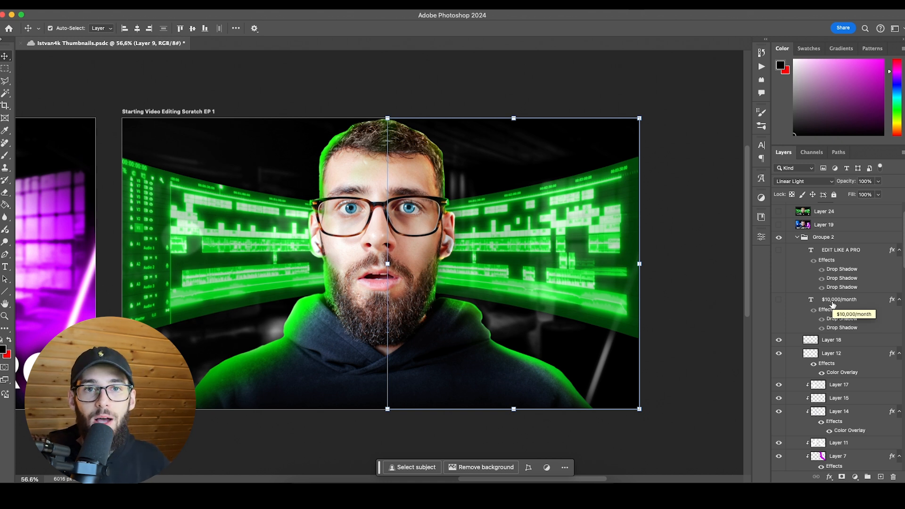
{"action": "scroll", "coordinate": [833, 311], "scroll_direction": "down", "scroll_amount": 4}
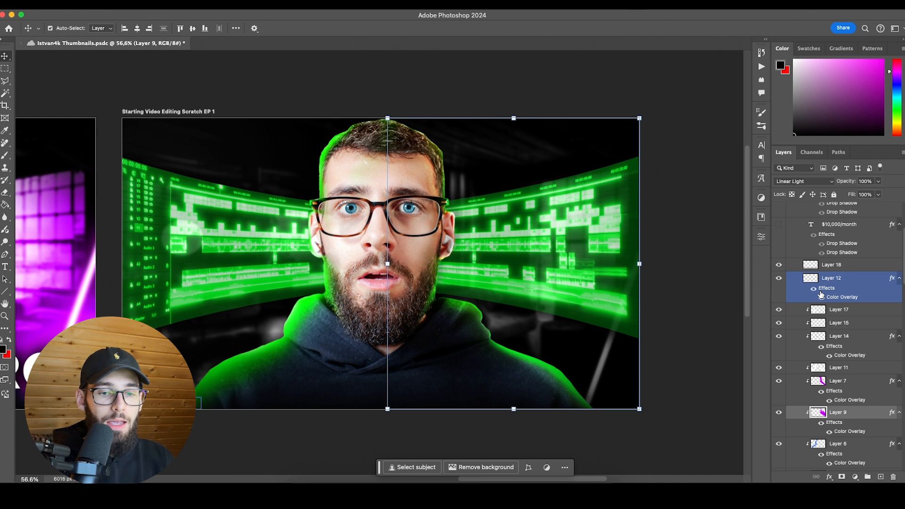
{"action": "scroll", "coordinate": [801, 320], "scroll_direction": "up", "scroll_amount": 5}
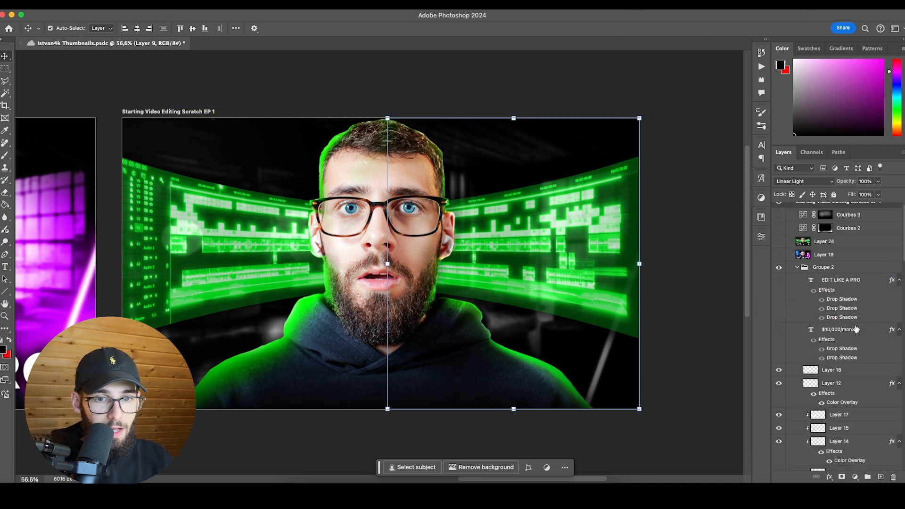
{"action": "left_click", "coordinate": [780, 330]}
{"action": "left_click", "coordinate": [839, 330]}
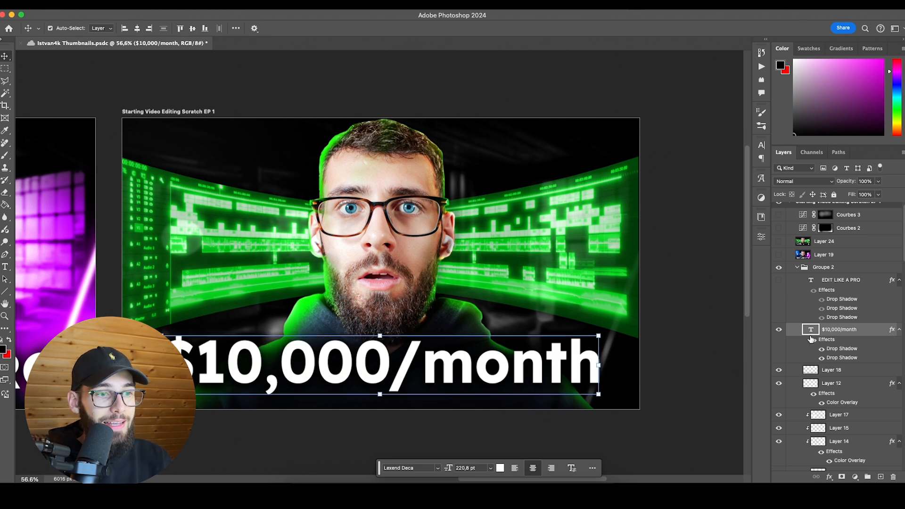
Check Layer 24, then turn on the Courbes 2 and Courbes 3 adjustments above Groupe 2.
{"action": "scroll", "coordinate": [811, 340], "scroll_direction": "up", "scroll_amount": 1}
{"action": "left_click", "coordinate": [781, 252]}
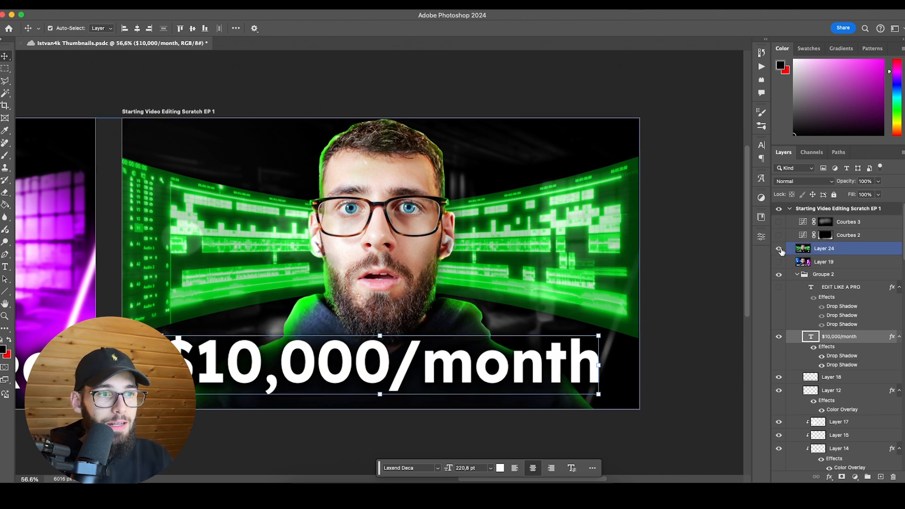
{"action": "left_click", "coordinate": [781, 250]}
{"action": "left_click", "coordinate": [808, 274]}
{"action": "left_click", "coordinate": [779, 235]}
{"action": "left_click", "coordinate": [779, 222]}
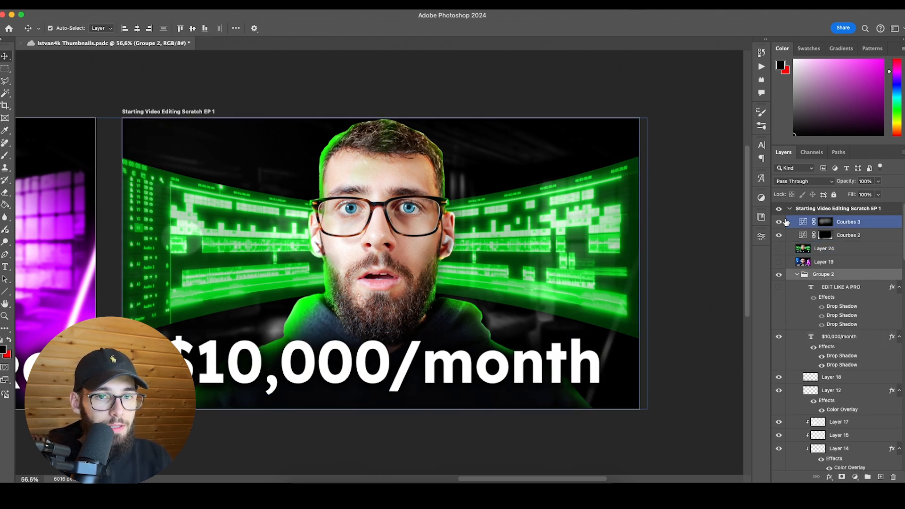
{"action": "left_click", "coordinate": [797, 275]}
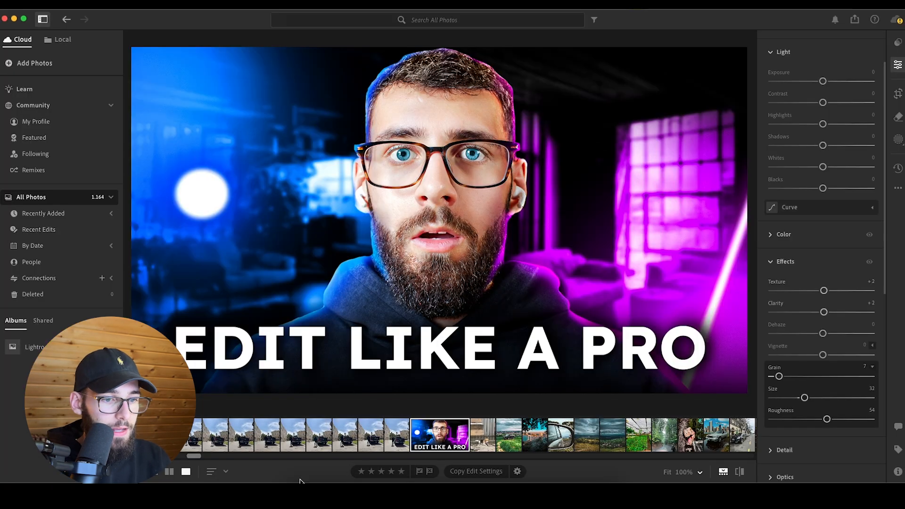
Open the green $10,000/month thumbnail in Lightroom and compare it with its original version.
{"action": "scroll", "coordinate": [191, 458], "scroll_direction": "left", "scroll_amount": 2}
{"action": "left_click_drag", "start_coordinate": [190, 456], "coordinate": [146, 456]}
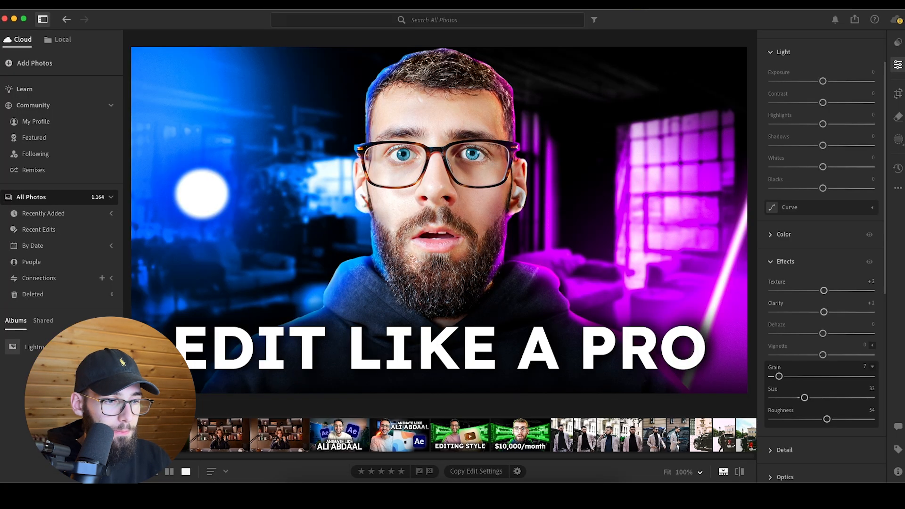
{"action": "left_click", "coordinate": [503, 441]}
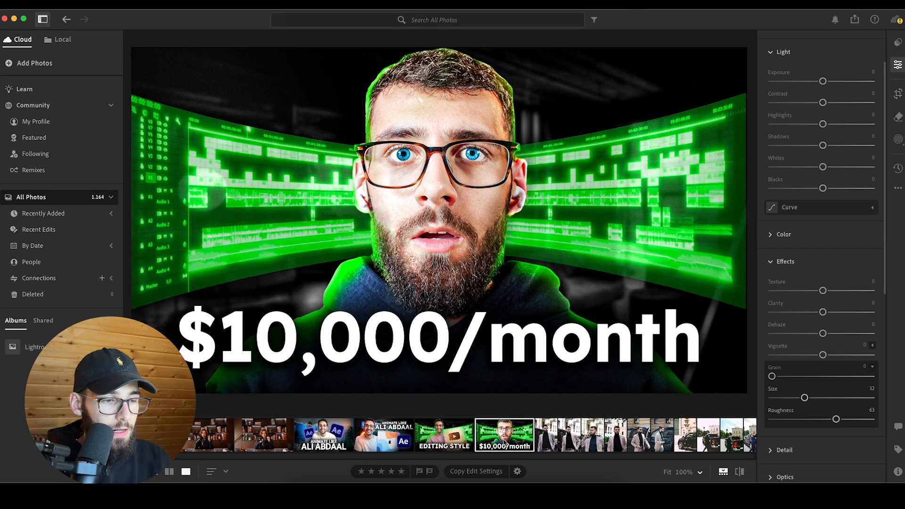
{"action": "left_click", "coordinate": [740, 472]}
{"action": "left_click", "coordinate": [740, 472]}
Review the green thumbnail's adaptive Pop preset, linear gradient mask, and effects and grain settings.
{"action": "left_click", "coordinate": [898, 42]}
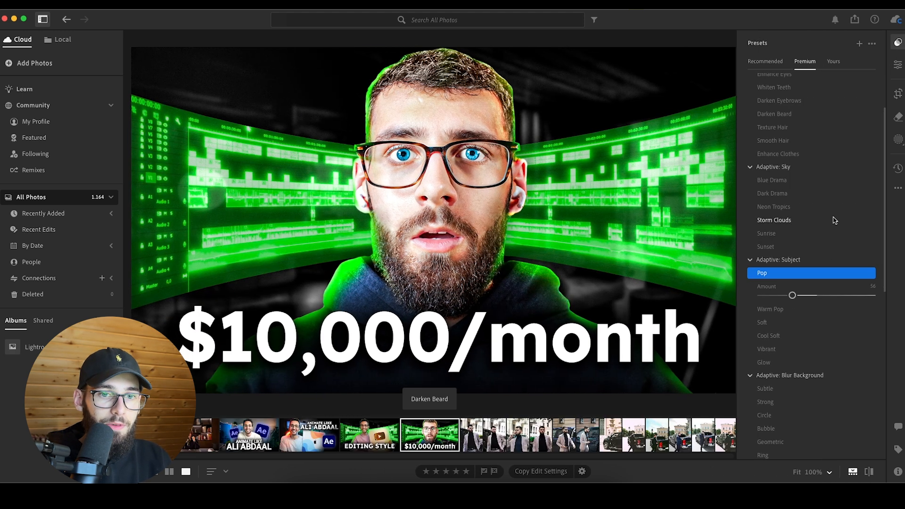
{"action": "scroll", "coordinate": [835, 221], "scroll_direction": "up", "scroll_amount": 3}
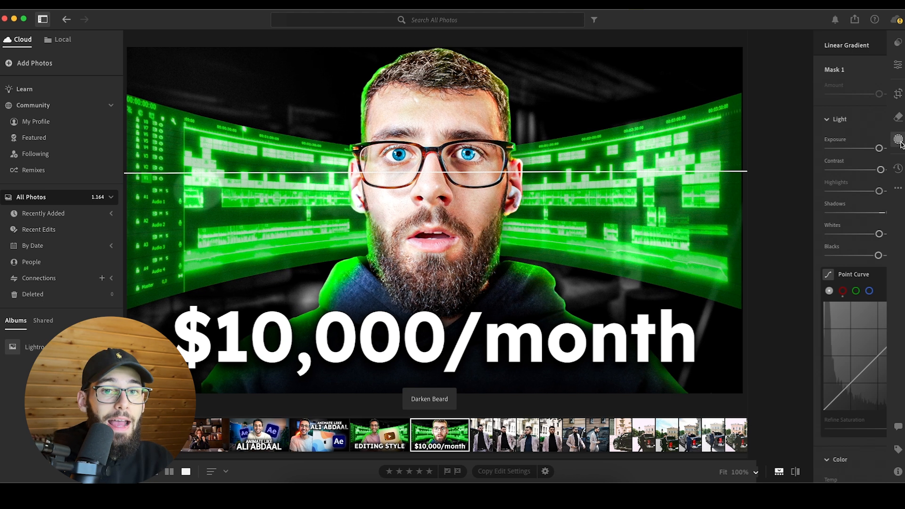
{"action": "scroll", "coordinate": [844, 264], "scroll_direction": "down", "scroll_amount": 10}
{"action": "mouse_move", "coordinate": [823, 350]}
{"action": "left_mouse_down"}
{"action": "mouse_move", "coordinate": [770, 349]}
{"action": "mouse_move", "coordinate": [829, 354]}
{"action": "left_mouse_up"}
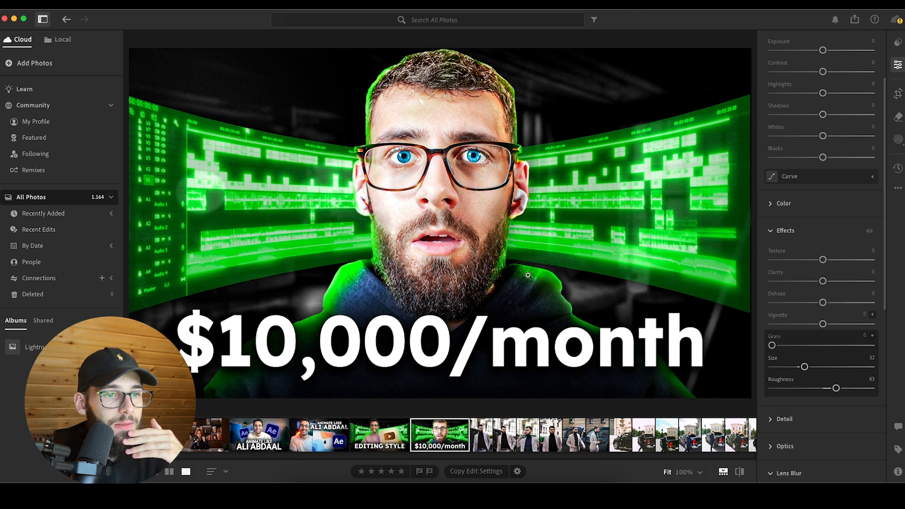
{"action": "mouse_move", "coordinate": [772, 347]}
{"action": "left_mouse_down"}
{"action": "mouse_move", "coordinate": [795, 347]}
{"action": "mouse_move", "coordinate": [772, 345]}
{"action": "left_mouse_up"}
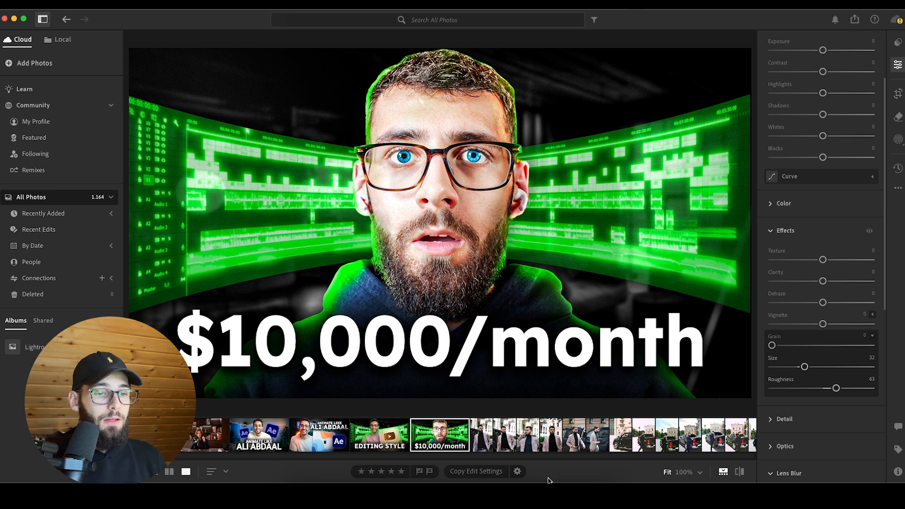
Switch to the Discord server and look through the welcome channel and the shared downloads in the assets channel.
{"action": "left_click", "coordinate": [533, 481]}
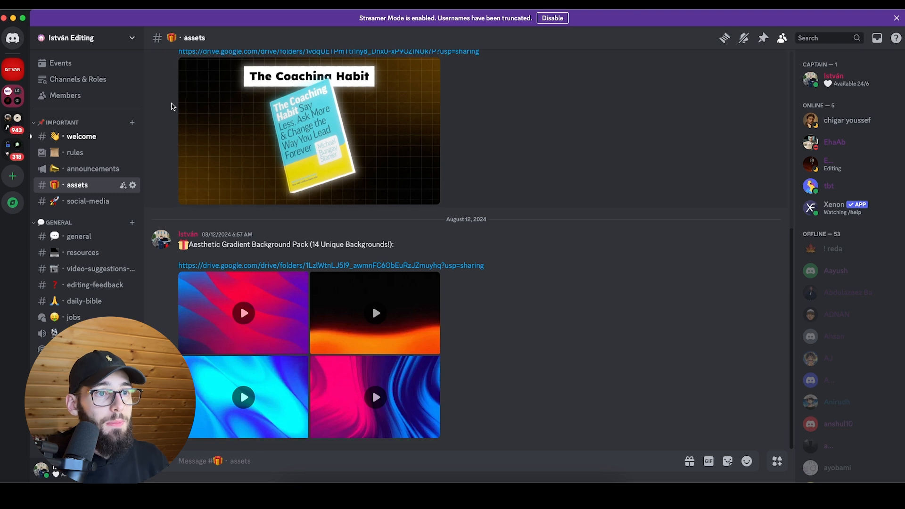
{"action": "left_click", "coordinate": [80, 136]}
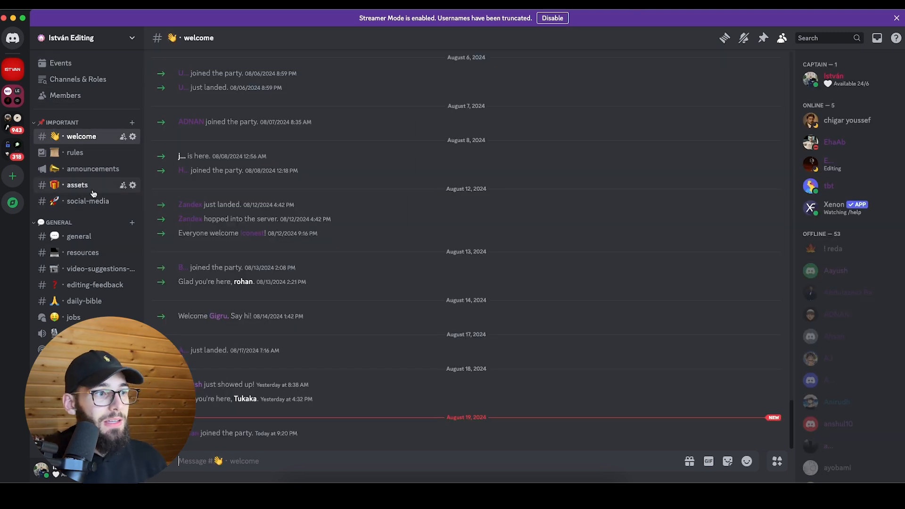
{"action": "left_click", "coordinate": [77, 185]}
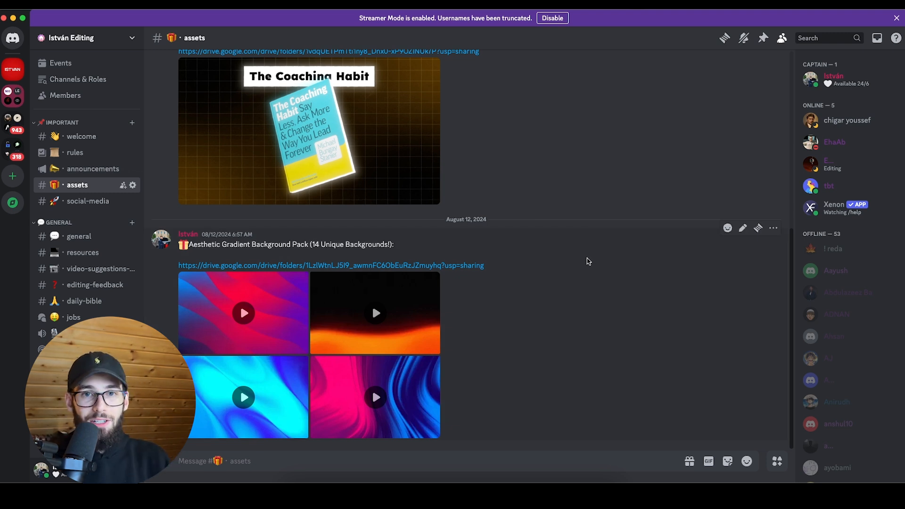
{"action": "scroll", "coordinate": [586, 263], "scroll_direction": "up", "scroll_amount": 7}
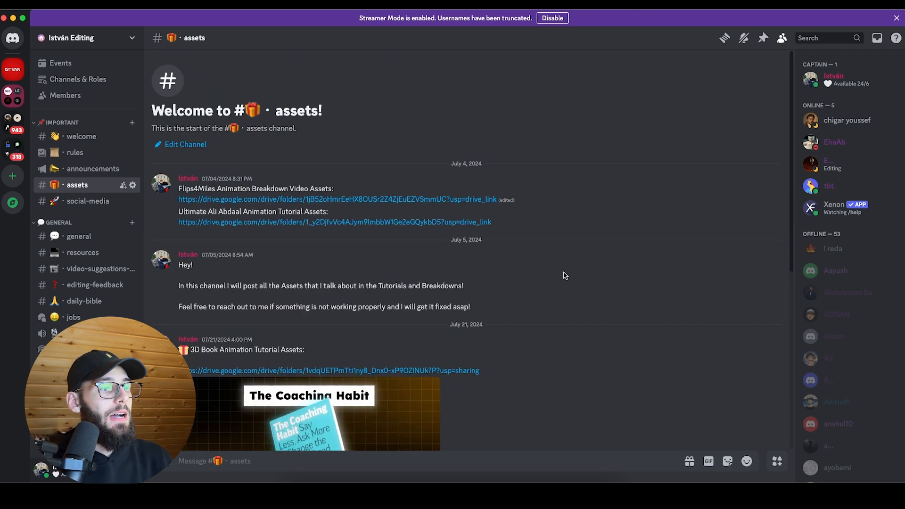
{"action": "scroll", "coordinate": [564, 277], "scroll_direction": "down", "scroll_amount": 7}
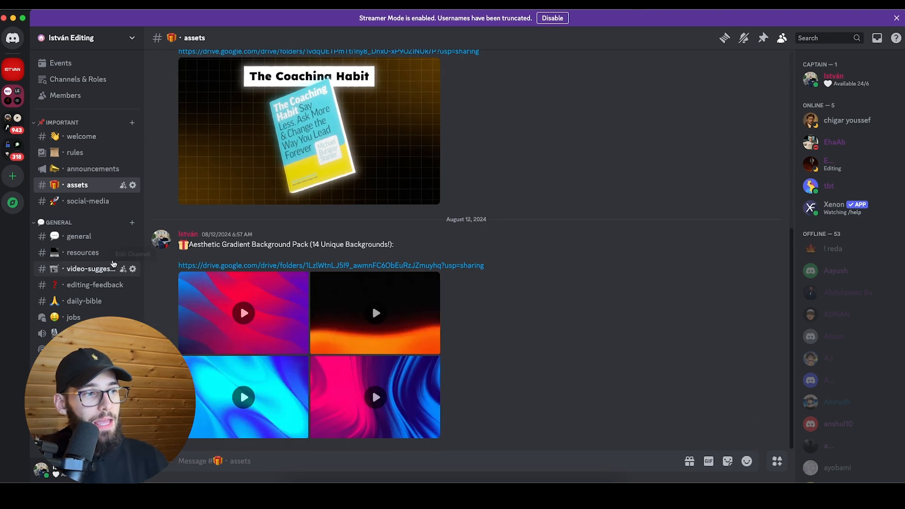
Visit the general channel and read through the detailed video feedback replies in the editing-feedback channel.
{"action": "left_click", "coordinate": [79, 236]}
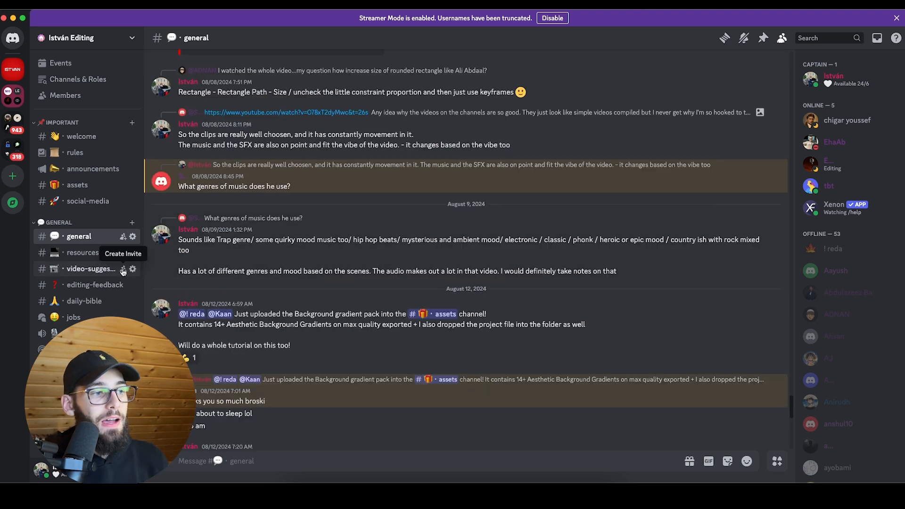
{"action": "left_click", "coordinate": [78, 286]}
{"action": "left_click_drag", "start_coordinate": [338, 390], "coordinate": [240, 340]}
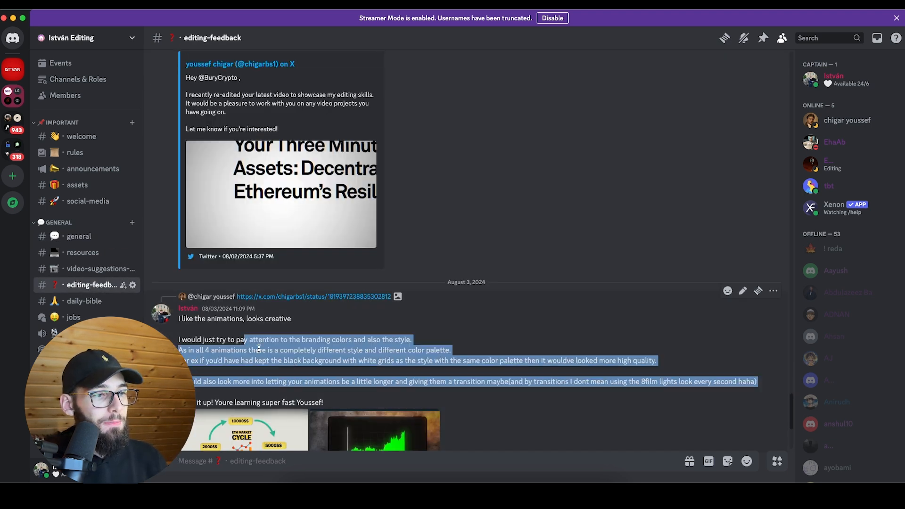
{"action": "left_click", "coordinate": [241, 340]}
{"action": "scroll", "coordinate": [275, 350], "scroll_direction": "up", "scroll_amount": 7}
{"action": "left_click_drag", "start_coordinate": [289, 323], "coordinate": [259, 303]}
{"action": "left_click", "coordinate": [259, 320]}
{"action": "left_click", "coordinate": [270, 292]}
{"action": "left_click_drag", "start_coordinate": [386, 417], "coordinate": [252, 312]}
{"action": "left_click", "coordinate": [251, 313]}
{"action": "scroll", "coordinate": [220, 226], "scroll_direction": "down", "scroll_amount": 1}
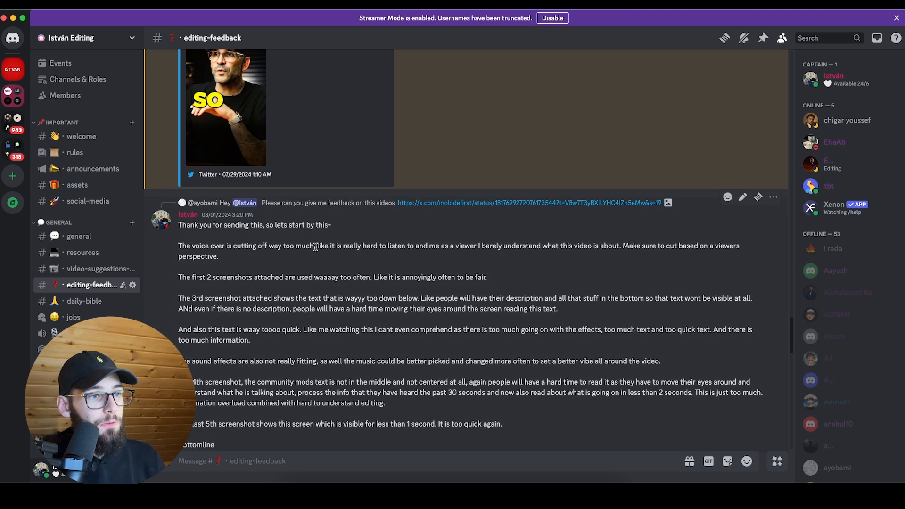
{"action": "scroll", "coordinate": [311, 342], "scroll_direction": "up", "scroll_amount": 10}
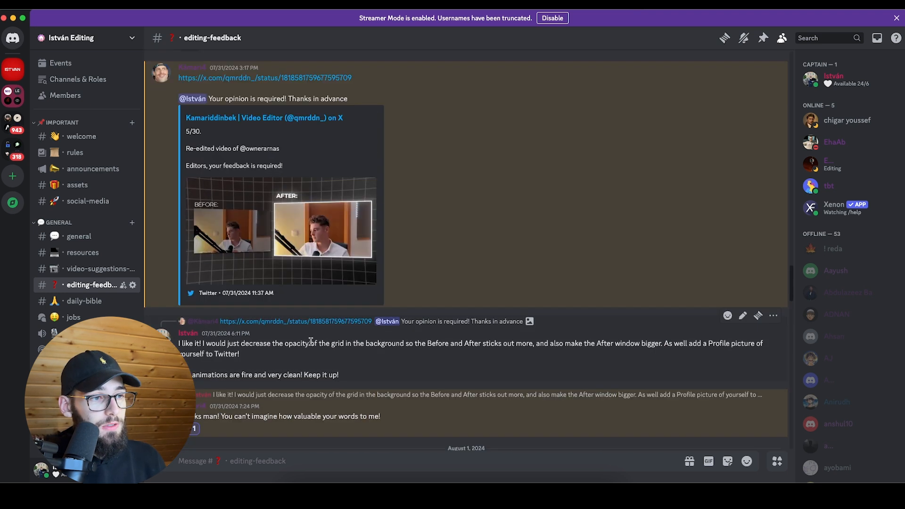
{"action": "scroll", "coordinate": [311, 342], "scroll_direction": "up", "scroll_amount": 15}
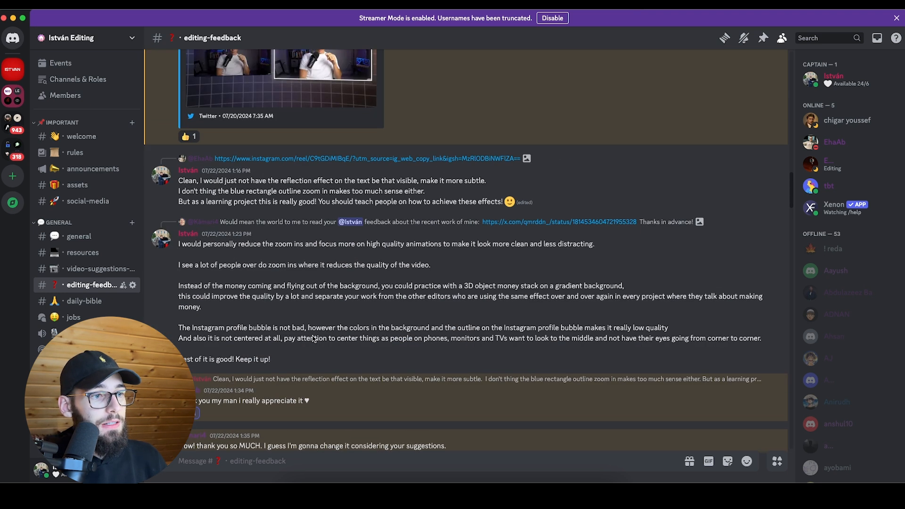
{"action": "left_click_drag", "start_coordinate": [763, 339], "coordinate": [177, 214]}
{"action": "left_click", "coordinate": [177, 213]}
{"action": "scroll", "coordinate": [299, 298], "scroll_direction": "down", "scroll_amount": 15}
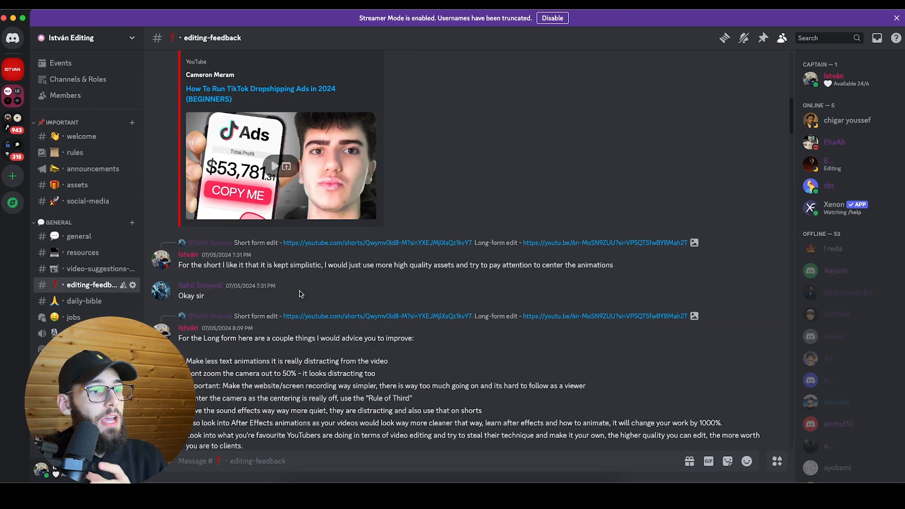
Open the video suggestions channel and read the August request for a YouTube channel animation tutorial and its replies.
{"action": "left_click", "coordinate": [85, 269]}
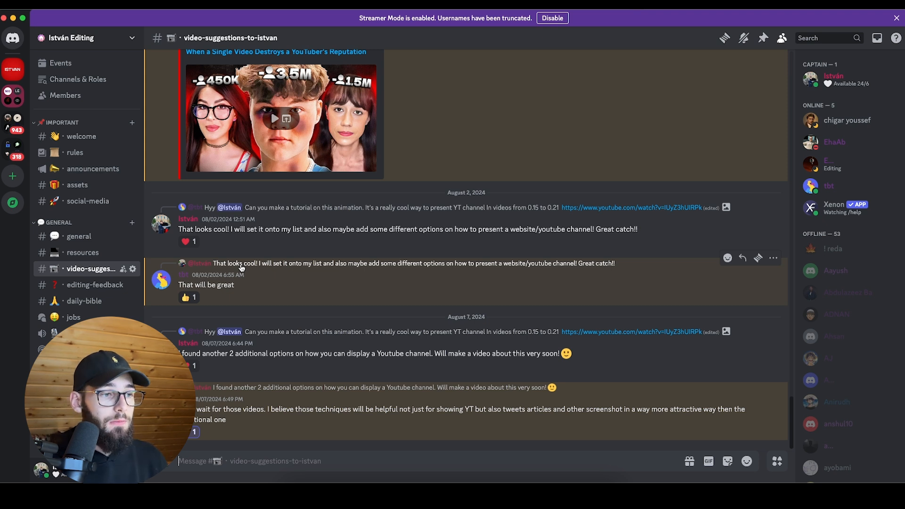
{"action": "scroll", "coordinate": [377, 309], "scroll_direction": "up", "scroll_amount": 2}
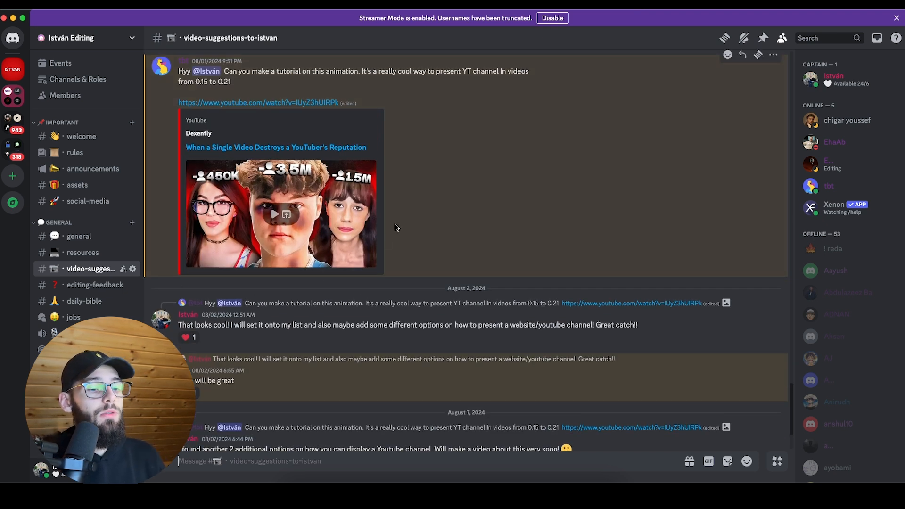
{"action": "scroll", "coordinate": [465, 199], "scroll_direction": "down", "scroll_amount": 2}
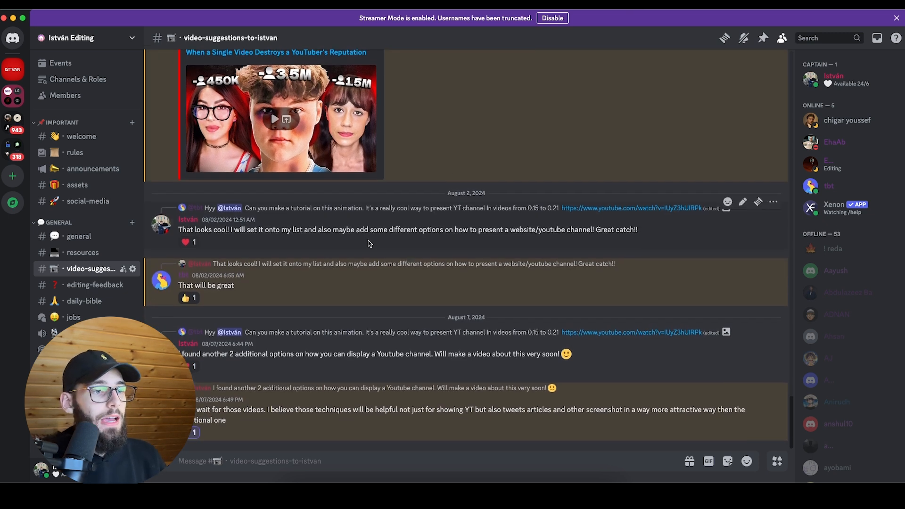
{"action": "scroll", "coordinate": [369, 243], "scroll_direction": "up", "scroll_amount": 3}
{"action": "scroll", "coordinate": [382, 252], "scroll_direction": "down", "scroll_amount": 3}
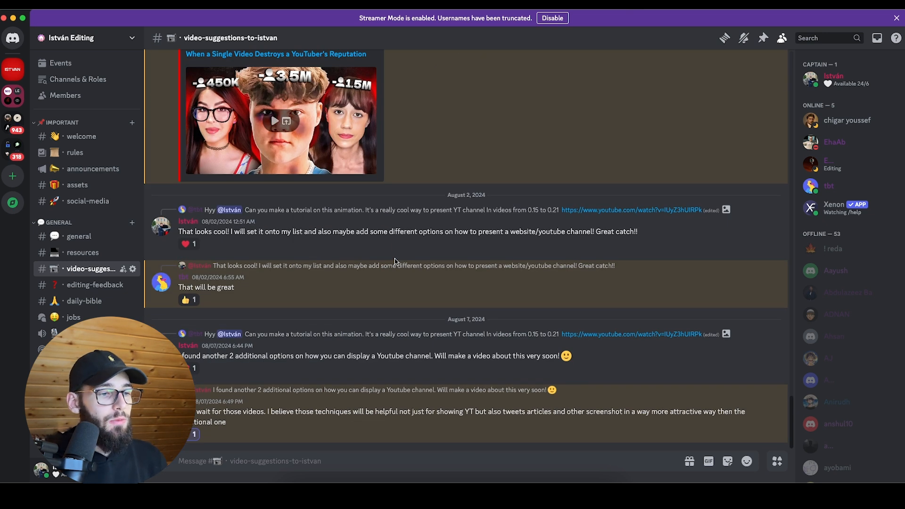
{"action": "scroll", "coordinate": [396, 259], "scroll_direction": "up", "scroll_amount": 3}
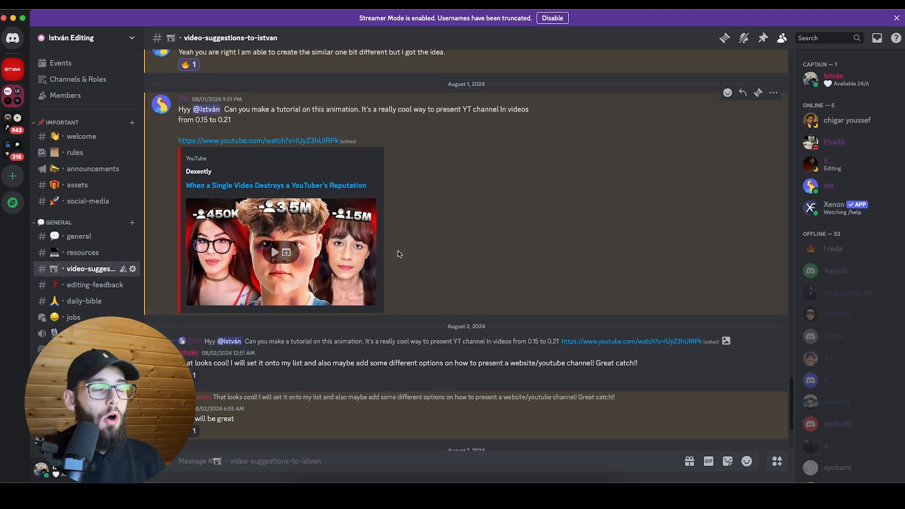
{"action": "scroll", "coordinate": [391, 248], "scroll_direction": "down", "scroll_amount": 3}
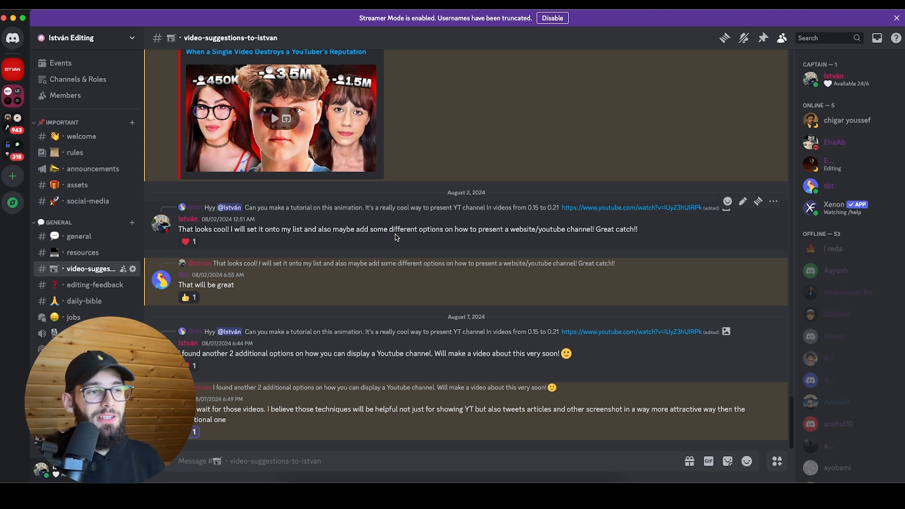
{"action": "scroll", "coordinate": [251, 312], "scroll_direction": "up", "scroll_amount": 5}
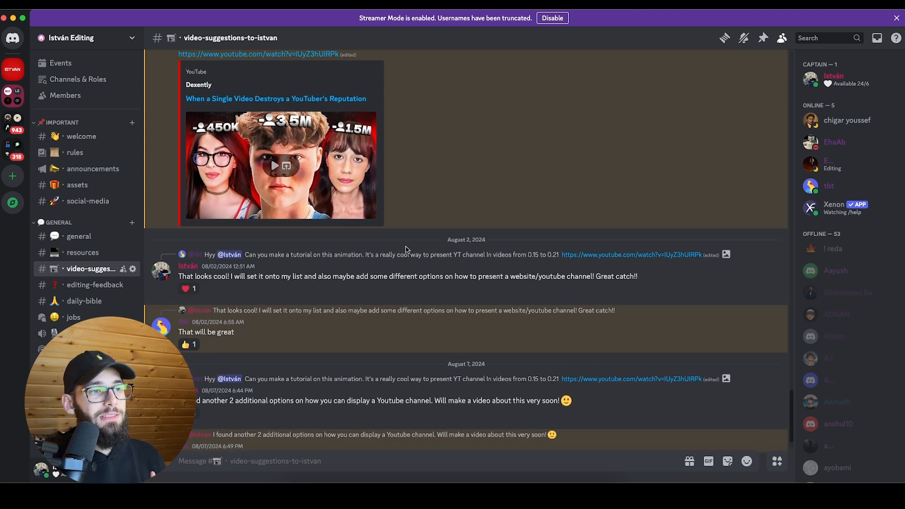
Look back through the July messages in the video suggestions channel, including the After Effects animation question and the Photoshop animation library reply.
{"action": "scroll", "coordinate": [403, 226], "scroll_direction": "down", "scroll_amount": 3}
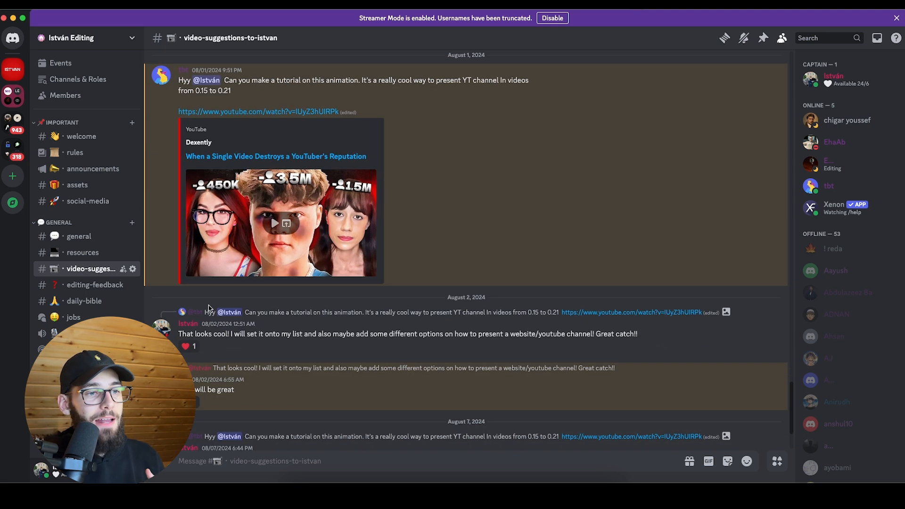
{"action": "scroll", "coordinate": [415, 212], "scroll_direction": "down", "scroll_amount": 2}
{"action": "scroll", "coordinate": [358, 198], "scroll_direction": "up", "scroll_amount": 10}
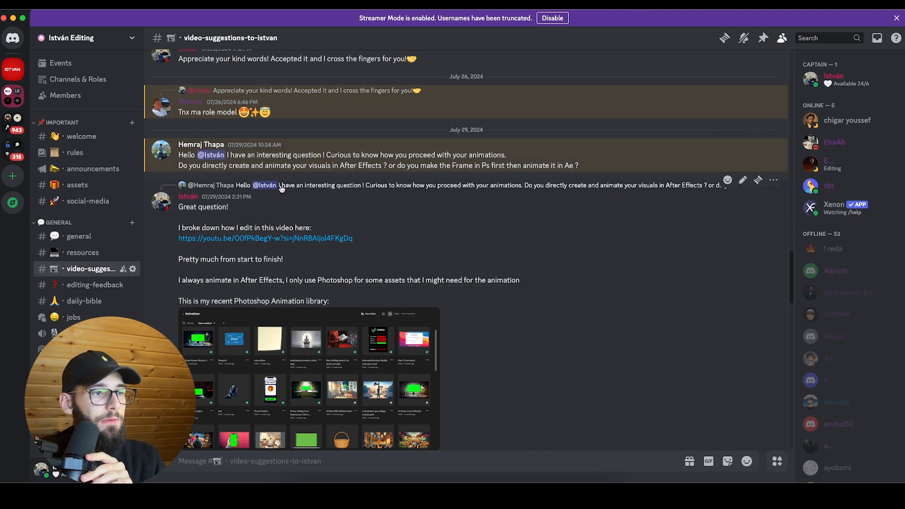
{"action": "scroll", "coordinate": [330, 184], "scroll_direction": "down", "scroll_amount": 4}
{"action": "scroll", "coordinate": [245, 186], "scroll_direction": "down", "scroll_amount": 2}
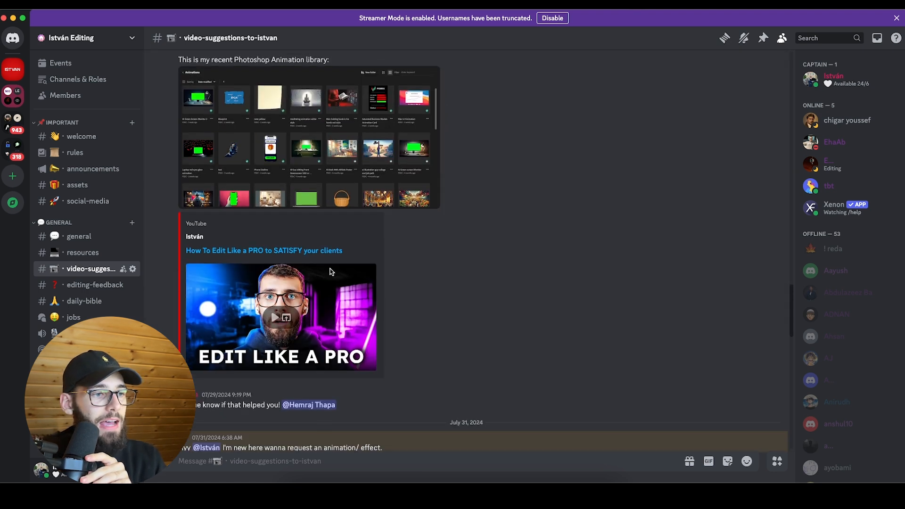
{"action": "scroll", "coordinate": [283, 226], "scroll_direction": "up", "scroll_amount": 10}
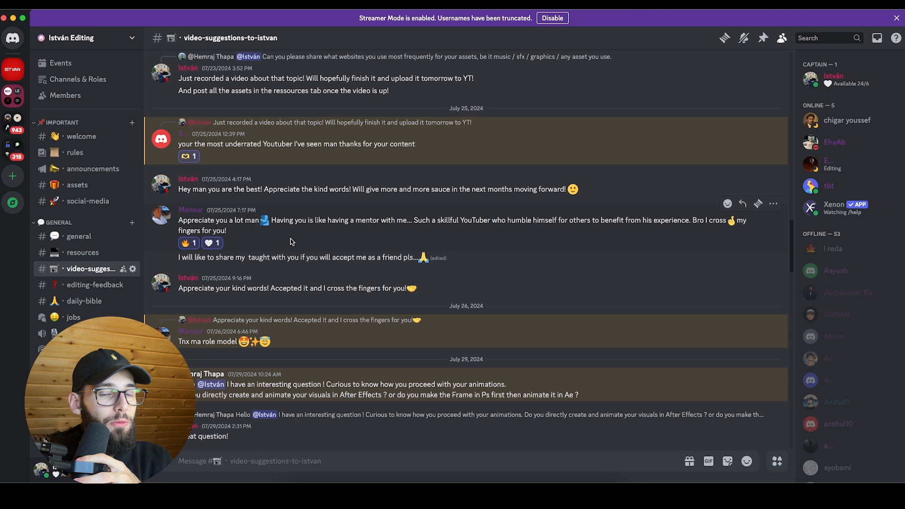
{"action": "scroll", "coordinate": [292, 242], "scroll_direction": "up", "scroll_amount": 6}
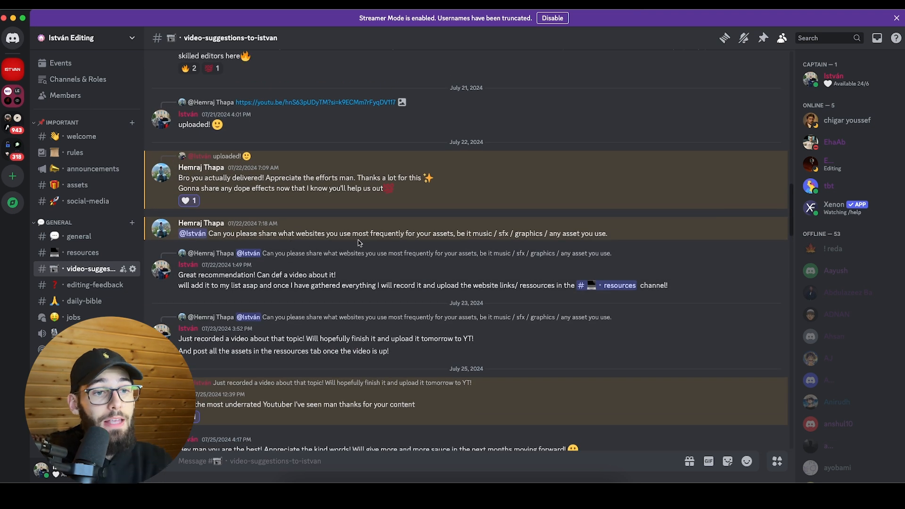
Highlight the July 22 request asking which websites are used most for music, SFX and graphics assets.
{"action": "left_click_drag", "start_coordinate": [212, 234], "coordinate": [484, 234]}
{"action": "left_click", "coordinate": [317, 234]}
{"action": "left_click", "coordinate": [479, 234]}
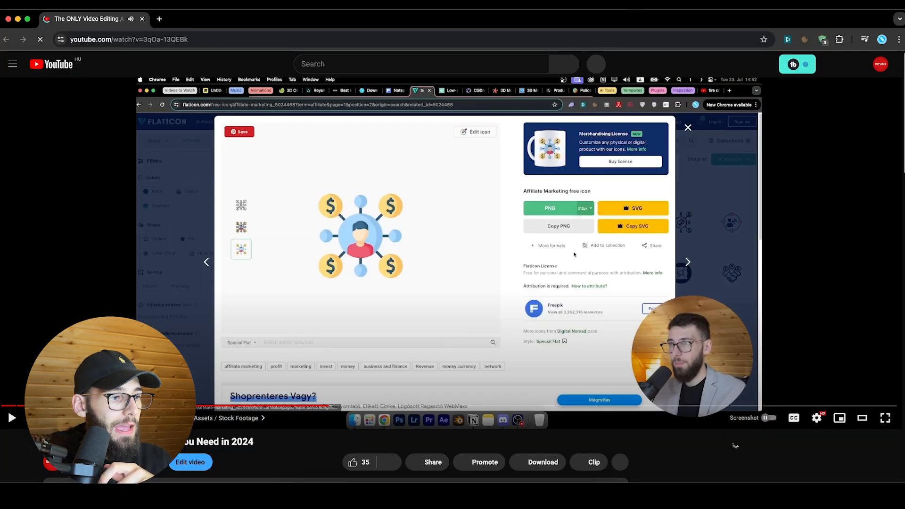
In the YouTube video The ONLY Video Editing Assets You Need in 2024, skip to the Audio & SFX chapter and expand the description.
{"action": "left_click_drag", "start_coordinate": [142, 406], "coordinate": [97, 405]}
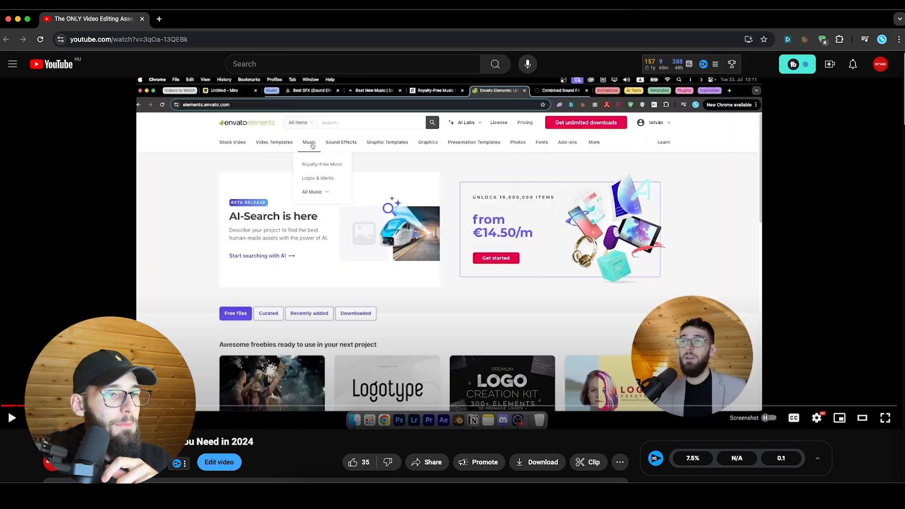
{"action": "scroll", "coordinate": [165, 321], "scroll_direction": "down", "scroll_amount": 5}
{"action": "left_click", "coordinate": [165, 321]}
{"action": "scroll", "coordinate": [165, 320], "scroll_direction": "down", "scroll_amount": 5}
{"action": "scroll", "coordinate": [70, 319], "scroll_direction": "up", "scroll_amount": 3}
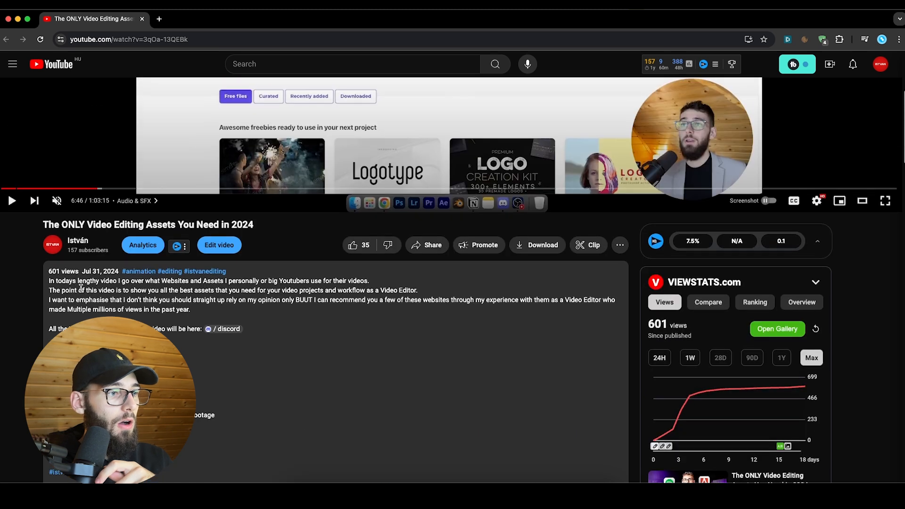
Skip back near the video's beginning to the Miro board with the sticky notes of asset categories.
{"action": "left_click", "coordinate": [37, 190]}
{"action": "scroll", "coordinate": [52, 247], "scroll_direction": "up", "scroll_amount": 5}
{"action": "left_click_drag", "start_coordinate": [19, 408], "coordinate": [19, 407]}
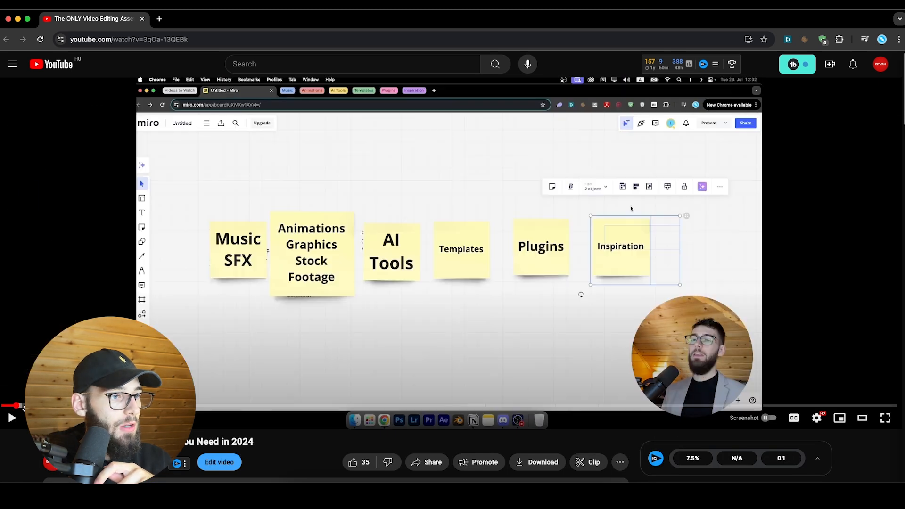